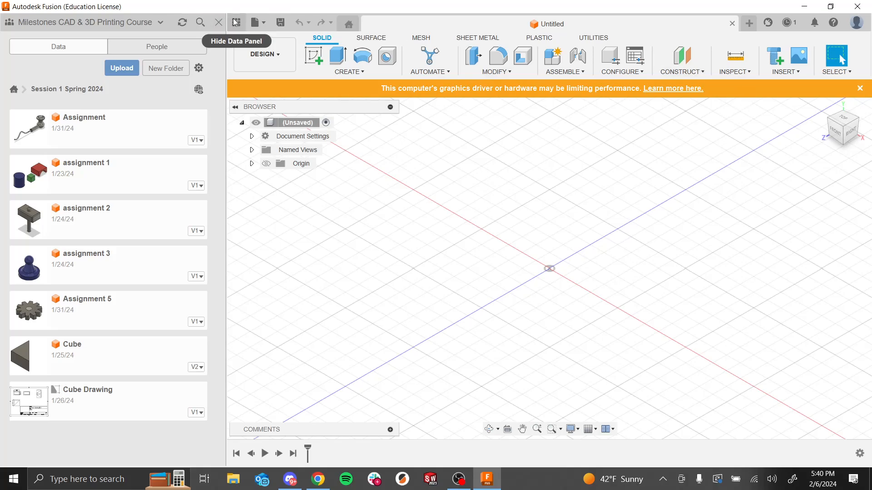
Step: Start a canvas insert from the computer and choose the Assignment_7_-_Engineering_Fountain image in the Downloads folder
left_click(218, 22)
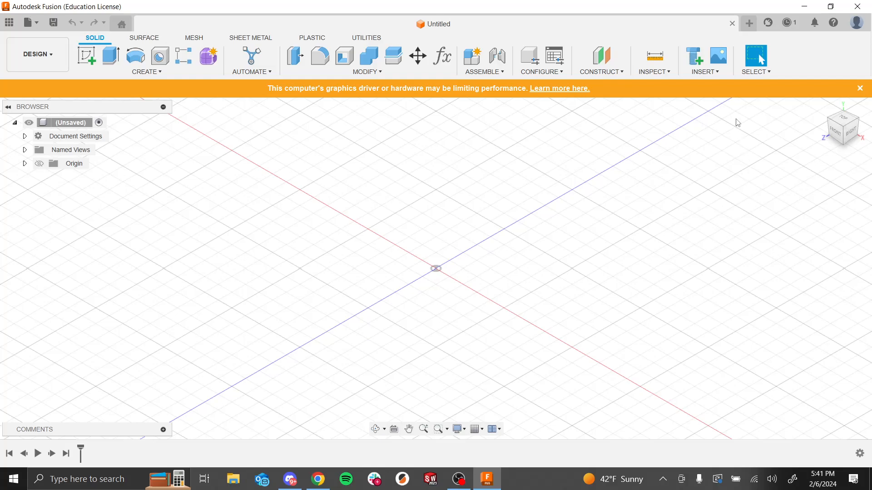
left_click(719, 72)
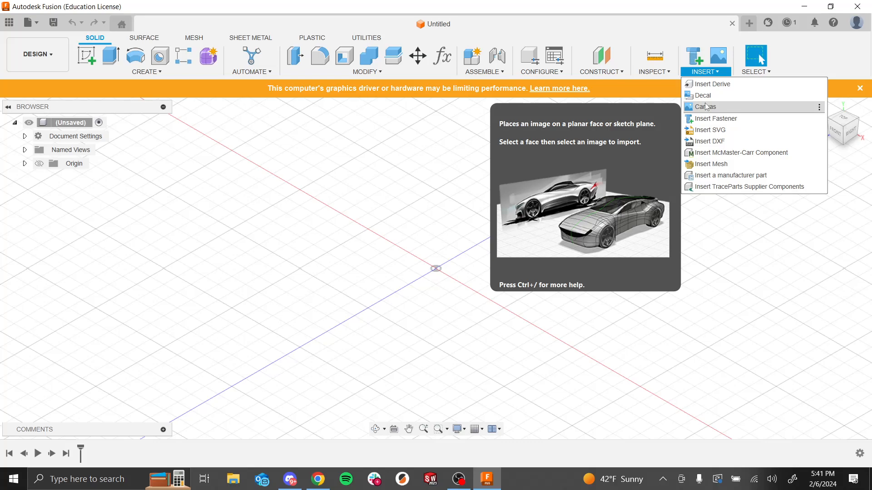
left_click(706, 106)
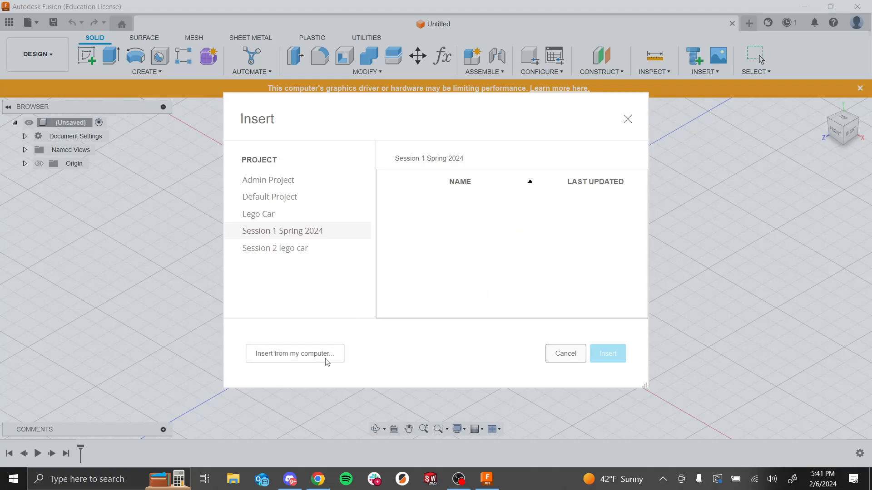
left_click(327, 357)
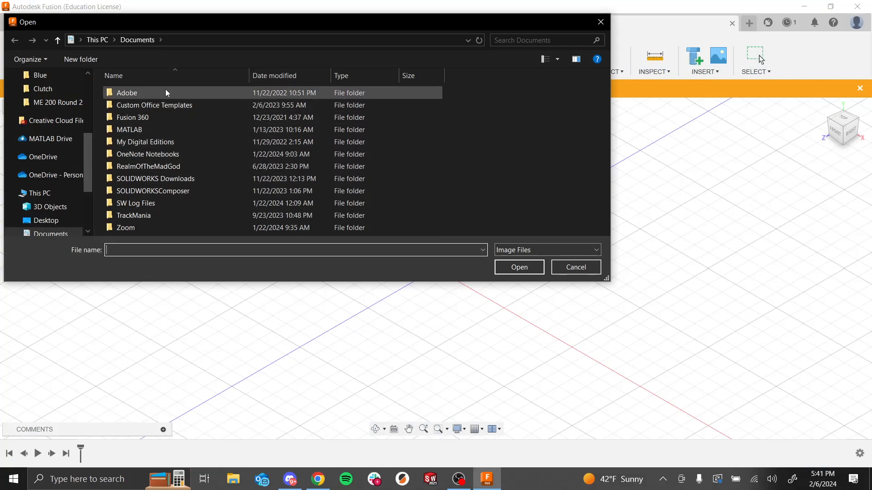
scroll(51, 221, "down", 1)
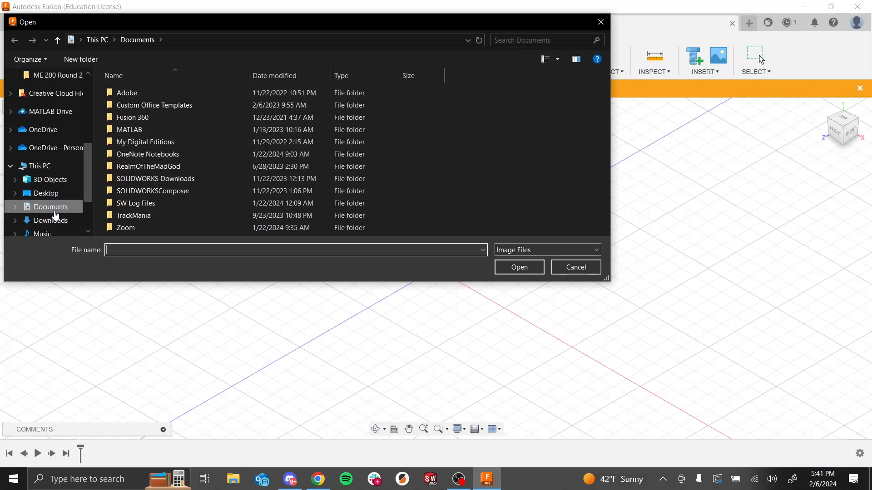
left_click(50, 220)
left_click(132, 117)
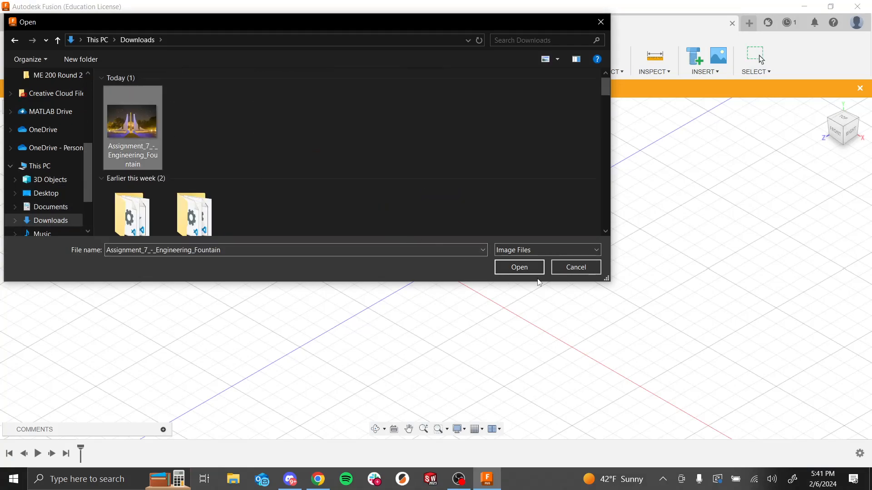
left_click(522, 266)
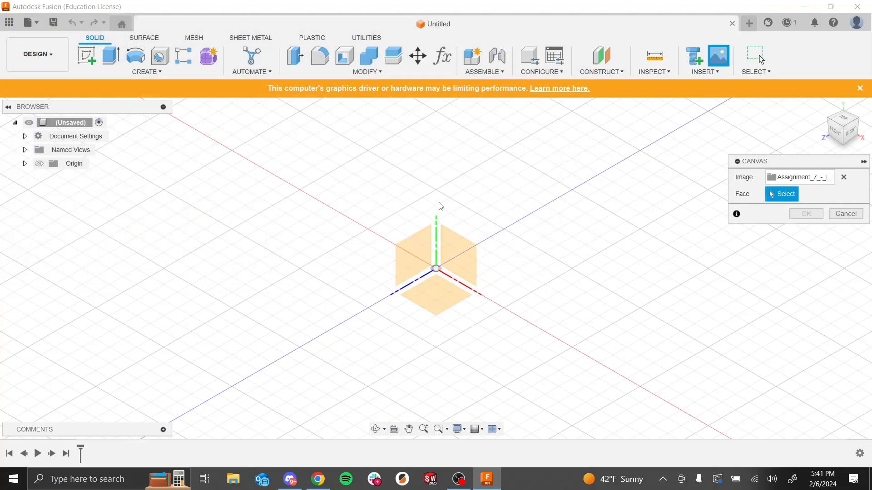
Step: Place the image canvas on the YZ plane and confirm the canvas
left_click(423, 262)
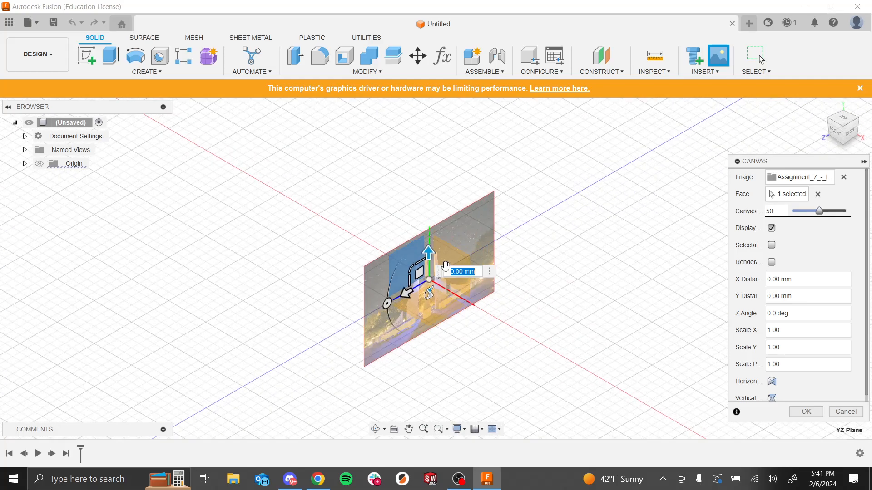
middle_click_drag(505, 343, 548, 294, "shift")
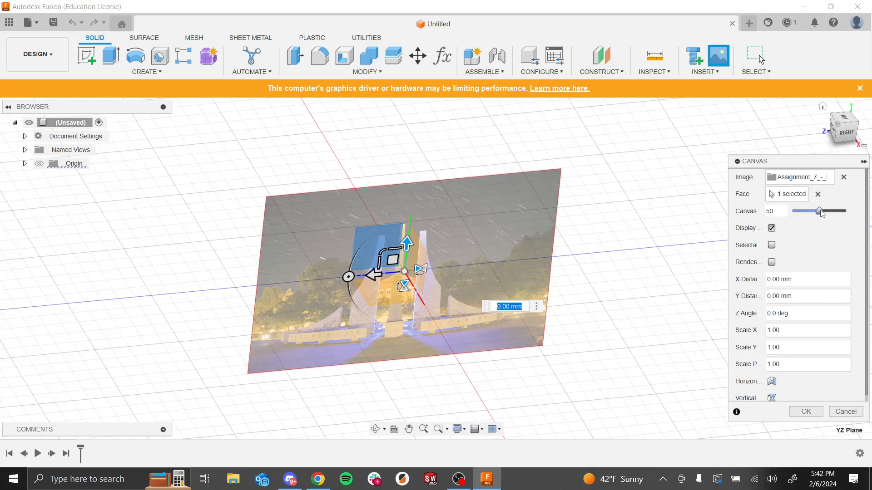
left_click_drag(821, 211, 725, 204)
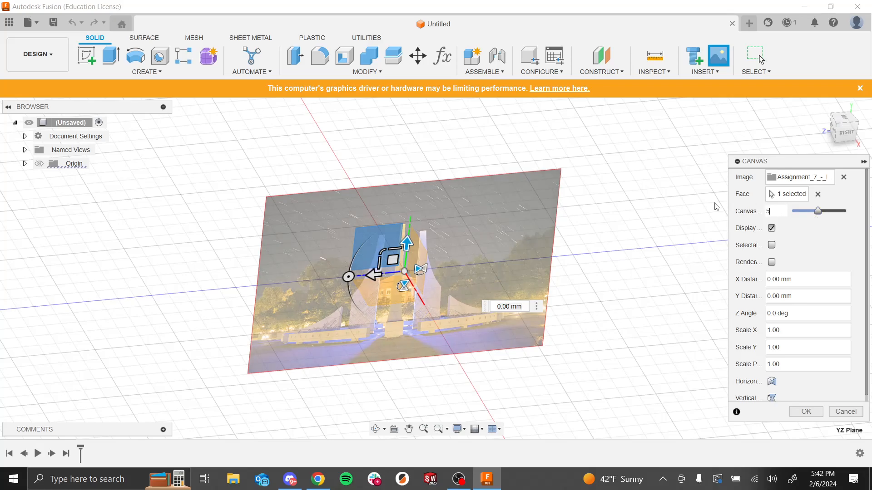
key("Return")
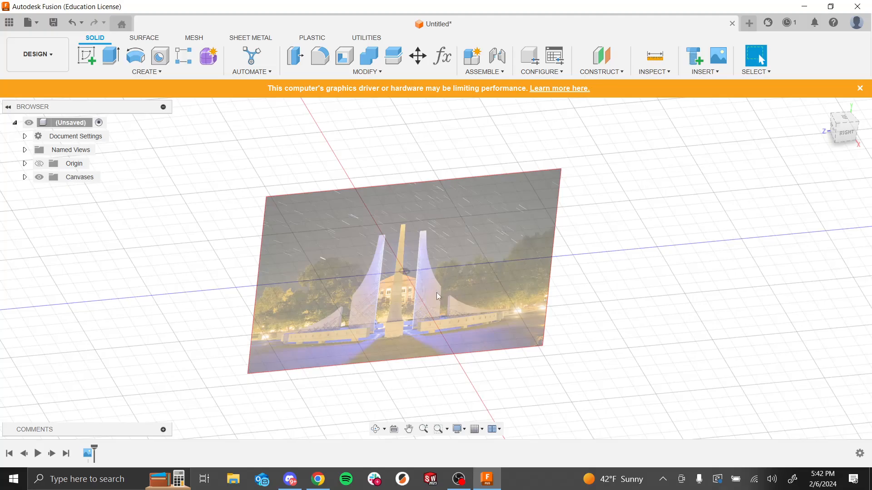
Step: Create a new sketch on the YZ plane behind the fountain image
mouse_move(593, 346)
middle_mouse_down("shift")
mouse_move(649, 305)
mouse_move(642, 329)
mouse_move(597, 311)
mouse_move(597, 335)
mouse_move(624, 352)
mouse_move(625, 336)
mouse_move(596, 358)
middle_mouse_up("shift")
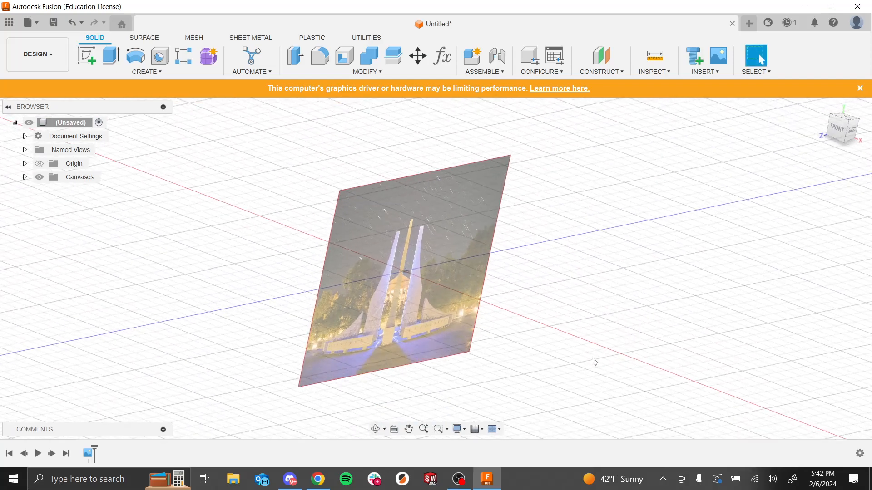
left_click(477, 429)
left_click(481, 365)
middle_click_drag(605, 336, 576, 313, "shift")
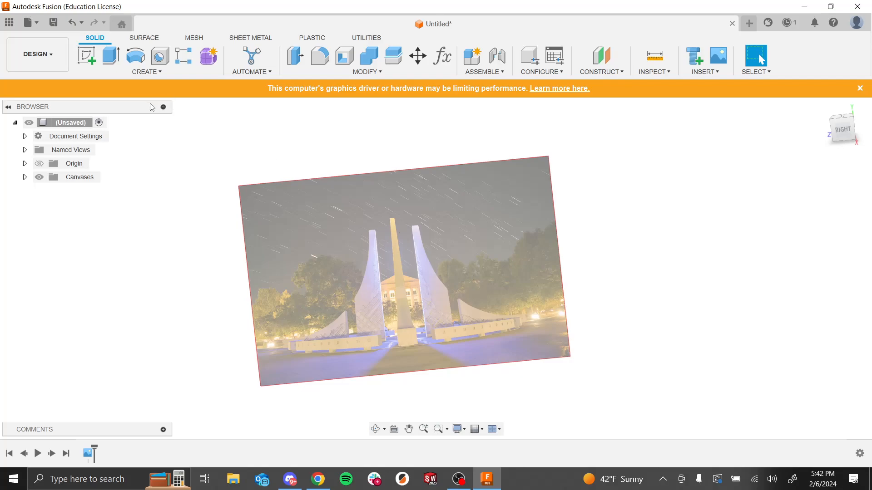
left_click(86, 61)
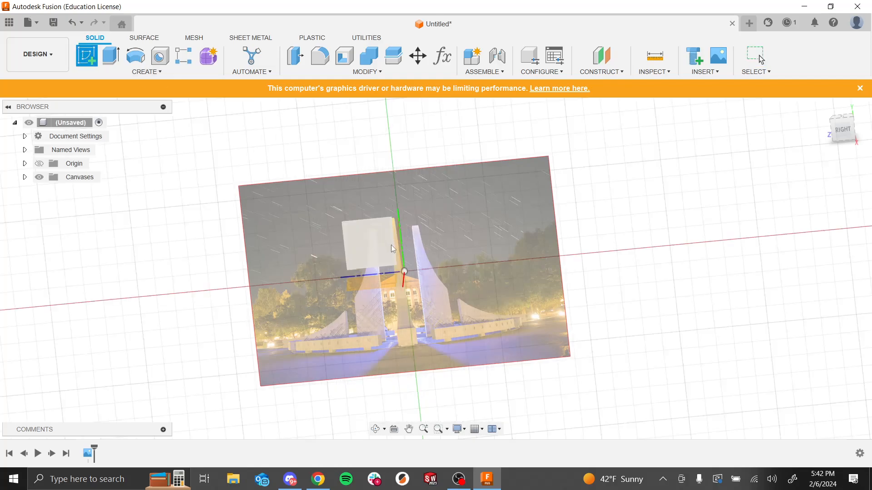
left_click(369, 253)
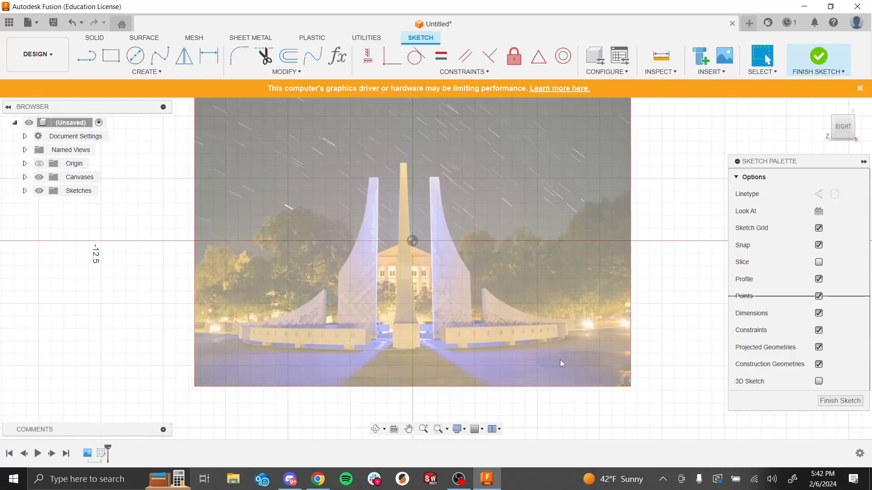
Step: Draw lines tracing the right spire's inner edge down to its base, then right along the base and briefly up
scroll(562, 363, "up", 2)
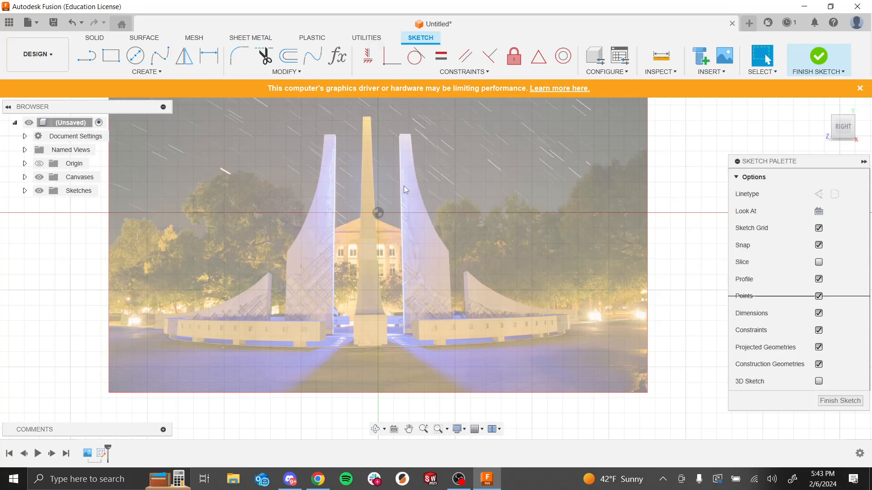
left_click(86, 56)
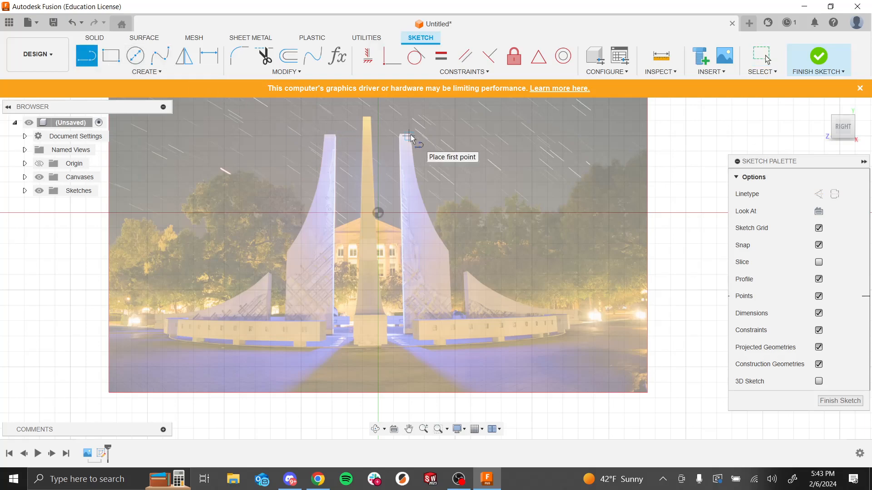
scroll(413, 147, "up", 2)
scroll(414, 148, "up", 1)
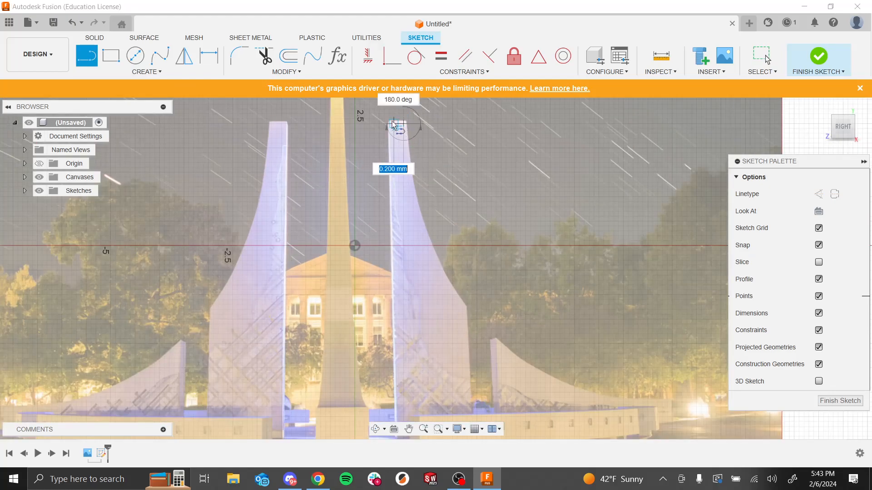
left_click(396, 123)
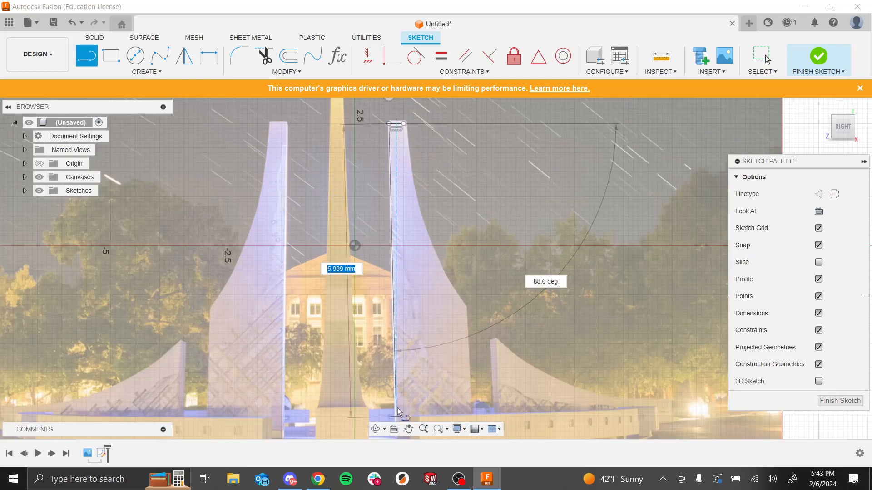
scroll(399, 414, "down", 5)
left_click(393, 407)
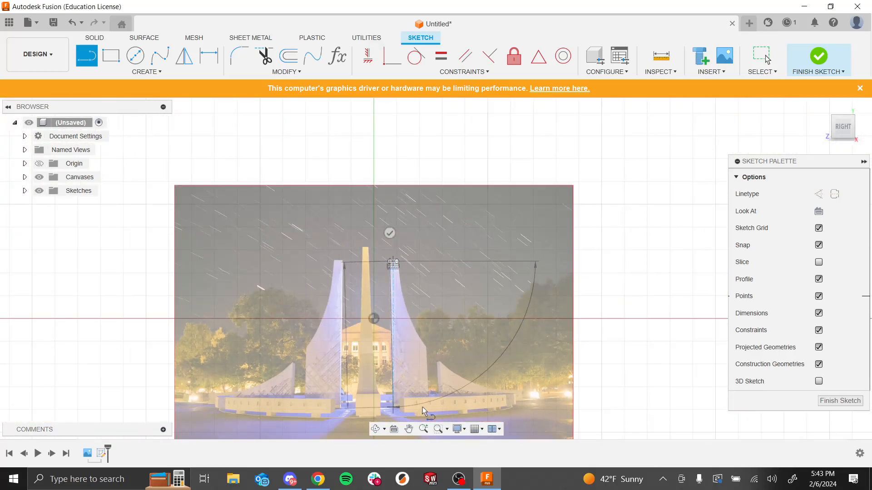
left_click(521, 403)
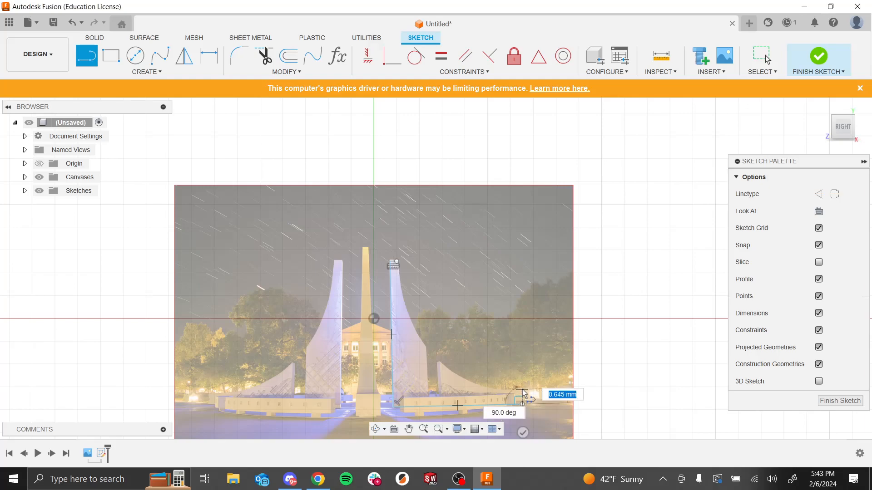
left_click(522, 390)
key("Escape")
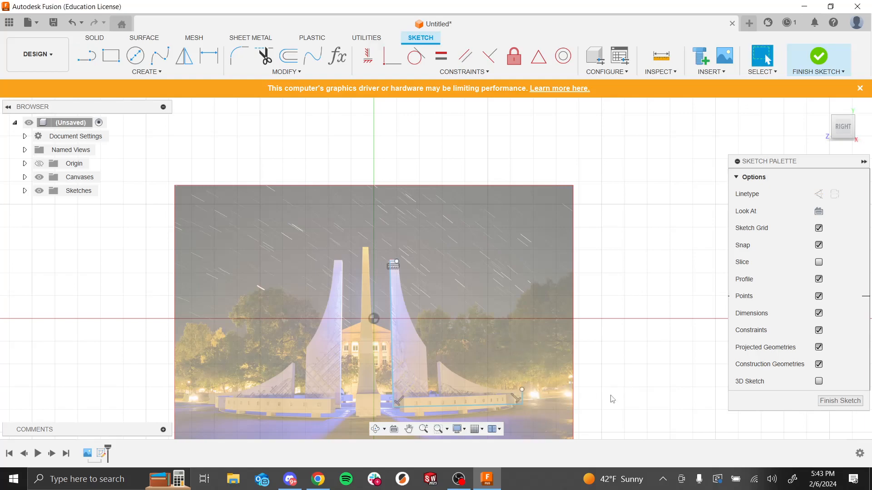
scroll(532, 367, "down", 2)
scroll(188, 224, "down", 3)
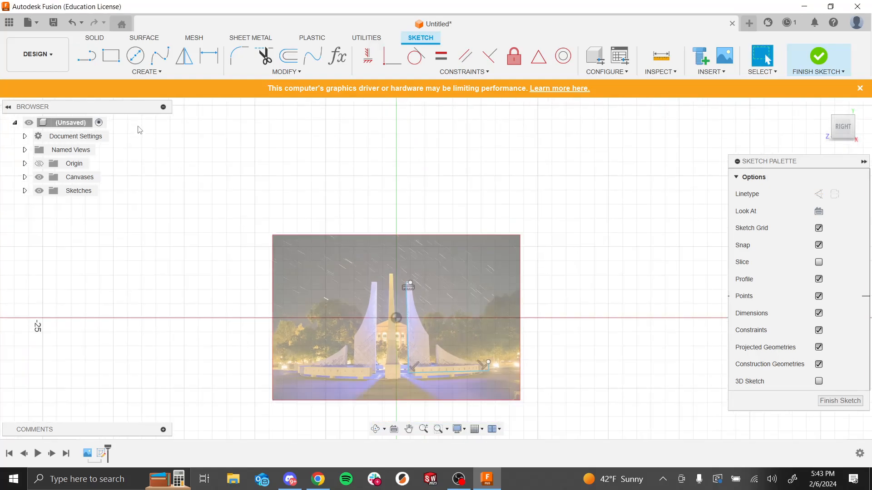
scroll(384, 230, "up", 5)
scroll(574, 286, "down", 2)
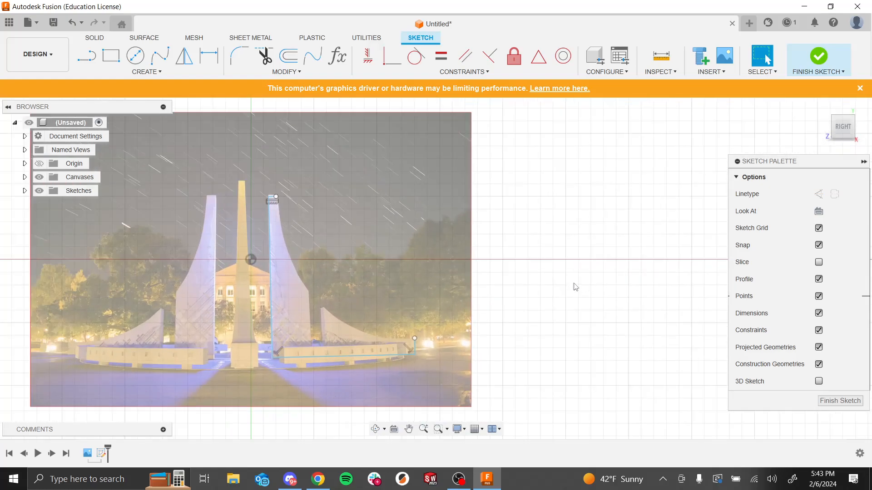
scroll(578, 354, "up", 3)
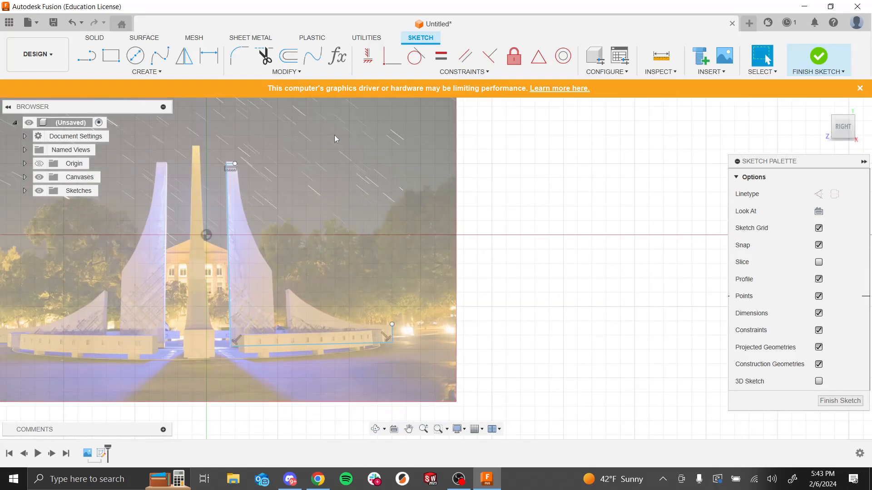
left_click(135, 55)
left_click(368, 196)
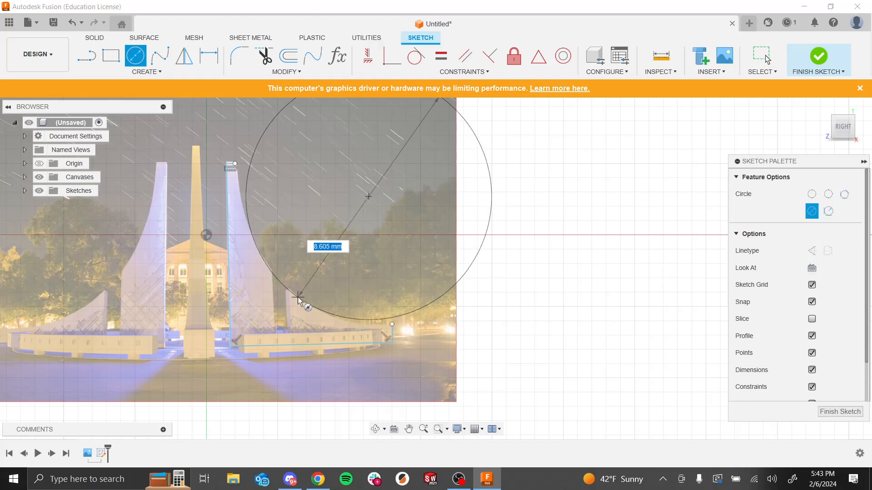
key("Escape")
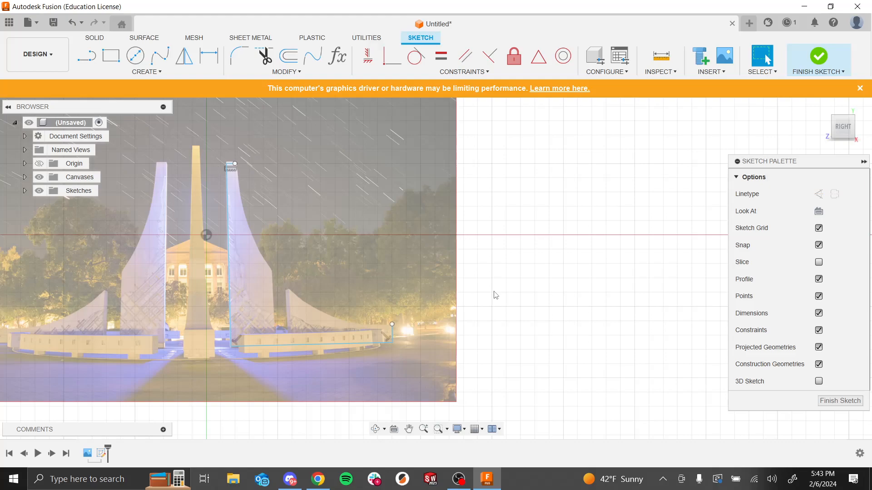
Step: Move the top endpoint of the spire's vertical line slightly to the right
left_click(159, 73)
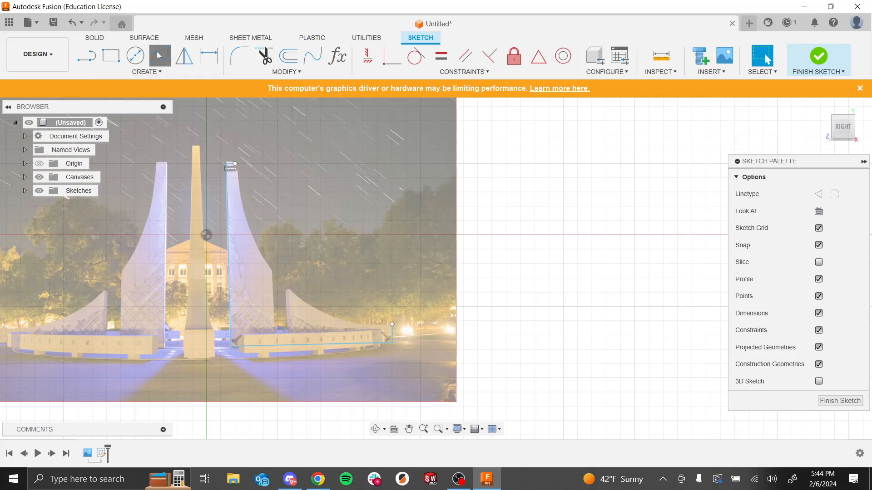
left_click(158, 56)
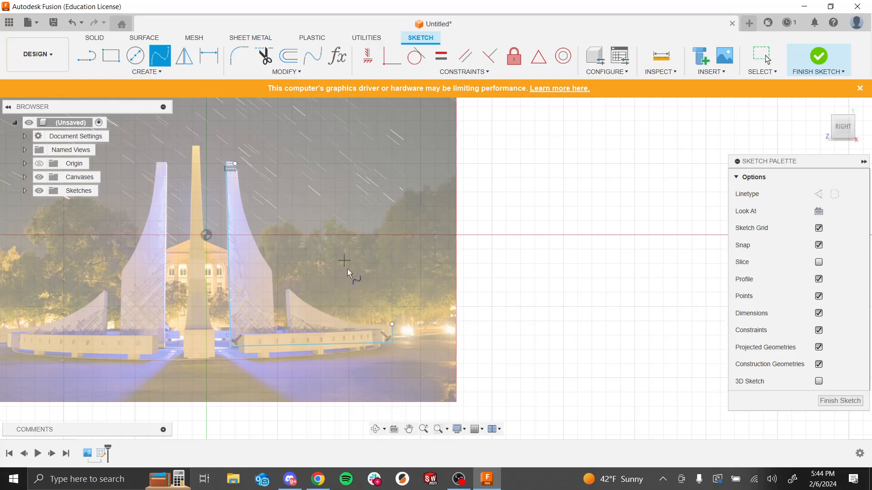
scroll(266, 193, "down", 2)
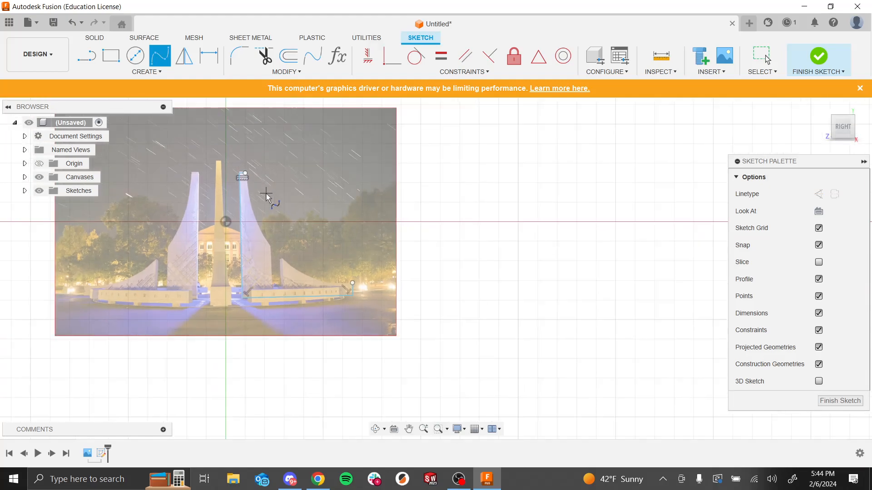
scroll(259, 231, "up", 5)
scroll(230, 123, "up", 4)
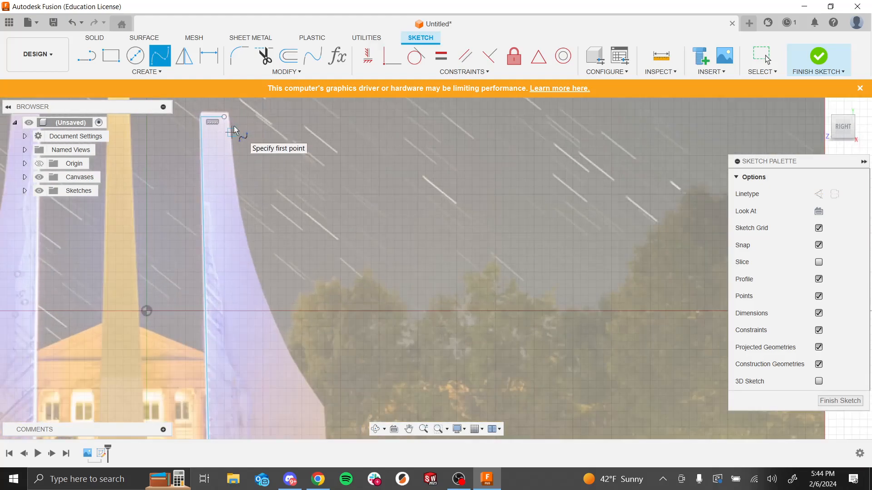
key("Escape")
left_click_drag(218, 111, 227, 110)
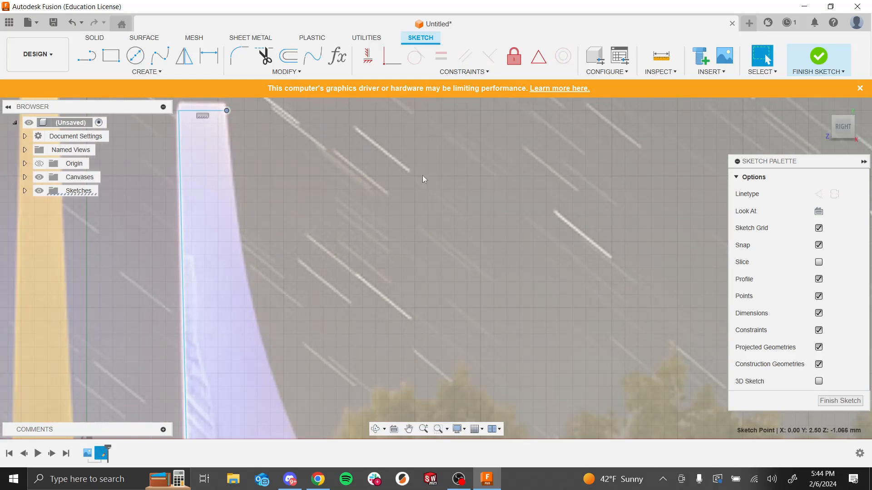
Step: Start a fit-point spline at the top of the right spire and trace its curved outer edge partway down
left_click(160, 56)
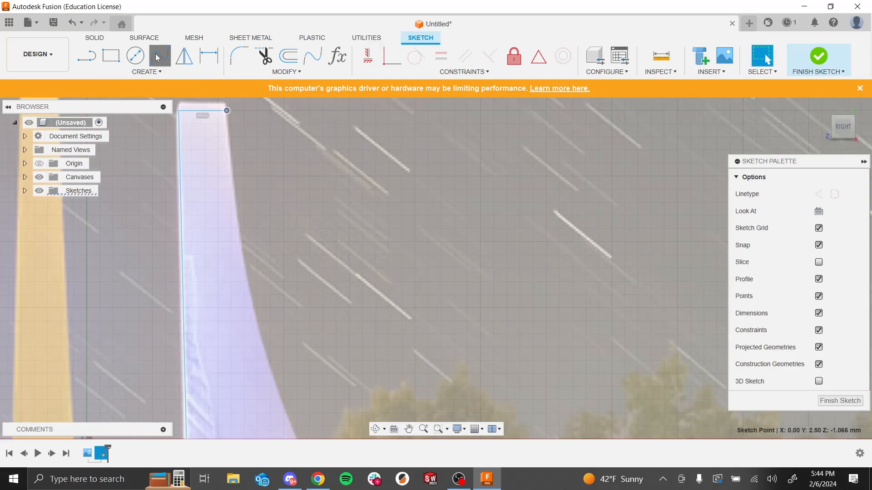
left_click(227, 111)
left_click(231, 176)
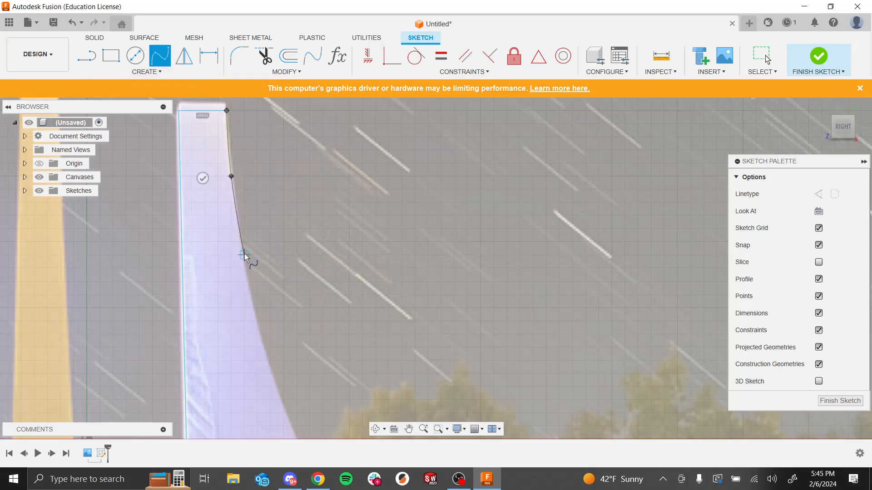
left_click(243, 262)
left_click(270, 374)
scroll(268, 247, "down", 3)
scroll(200, 195, "down", 6)
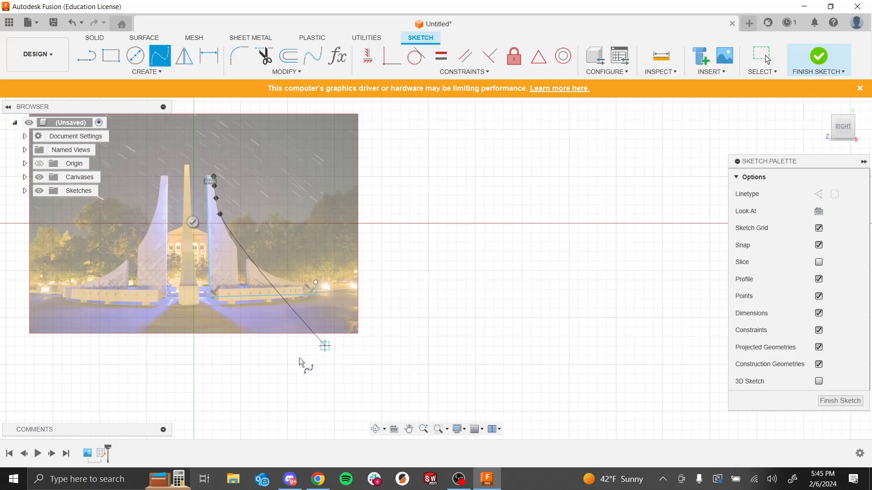
scroll(278, 369, "down", 2)
scroll(305, 365, "up", 5)
scroll(382, 339, "down", 3)
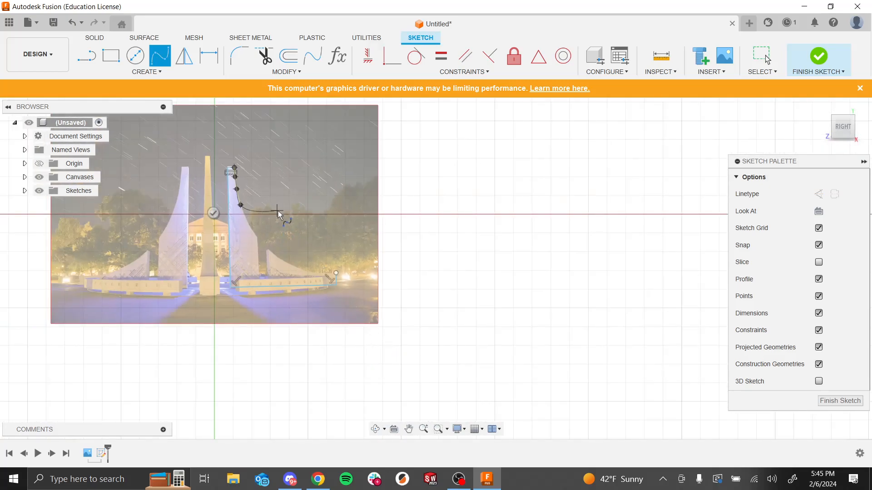
scroll(278, 211, "up", 4)
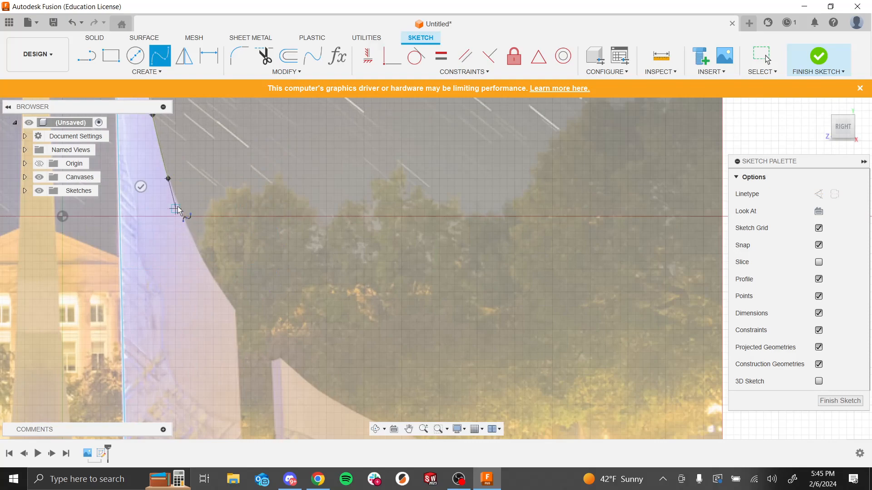
scroll(179, 203, "down", 3)
scroll(176, 212, "up", 5)
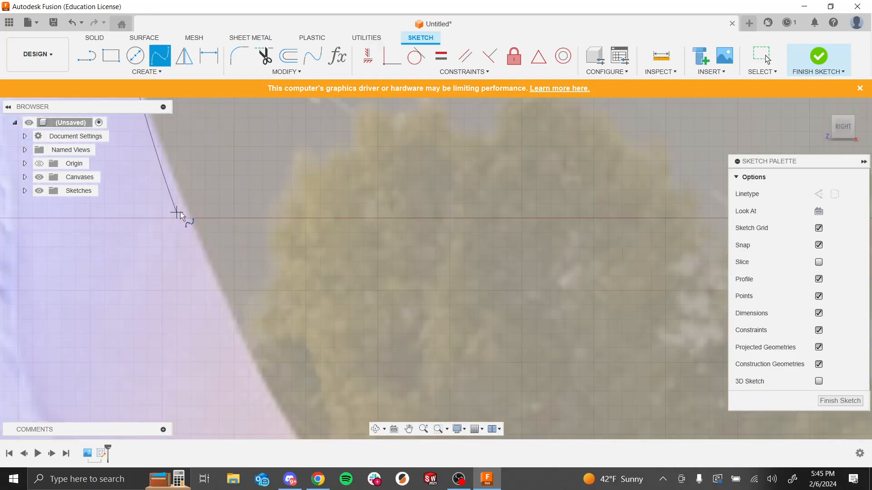
left_click(185, 206)
left_click(229, 307)
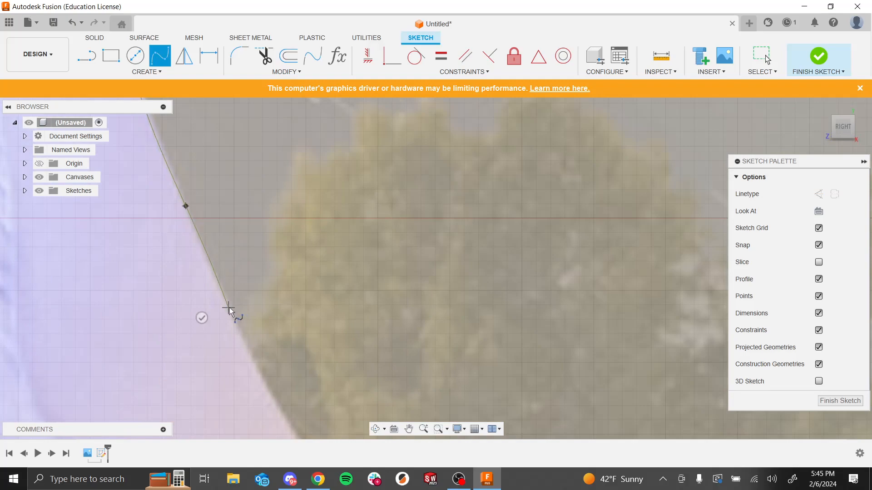
scroll(274, 395, "down", 6)
left_click(274, 394)
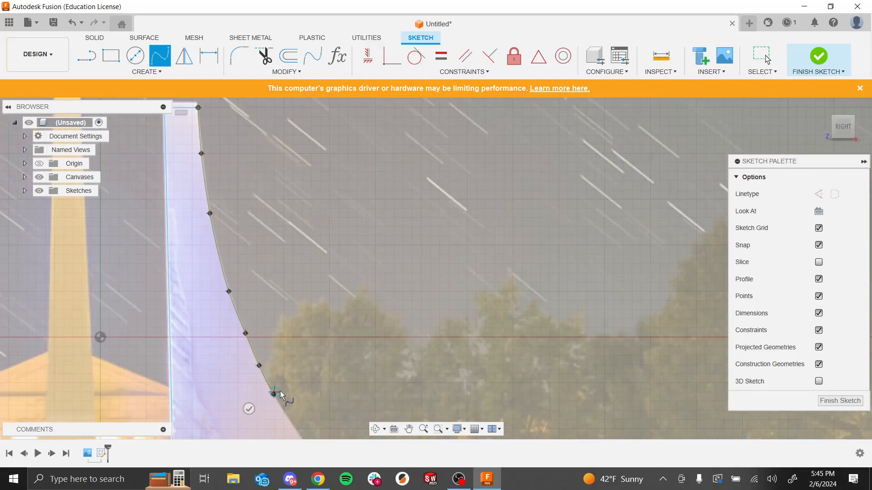
scroll(280, 396, "down", 8)
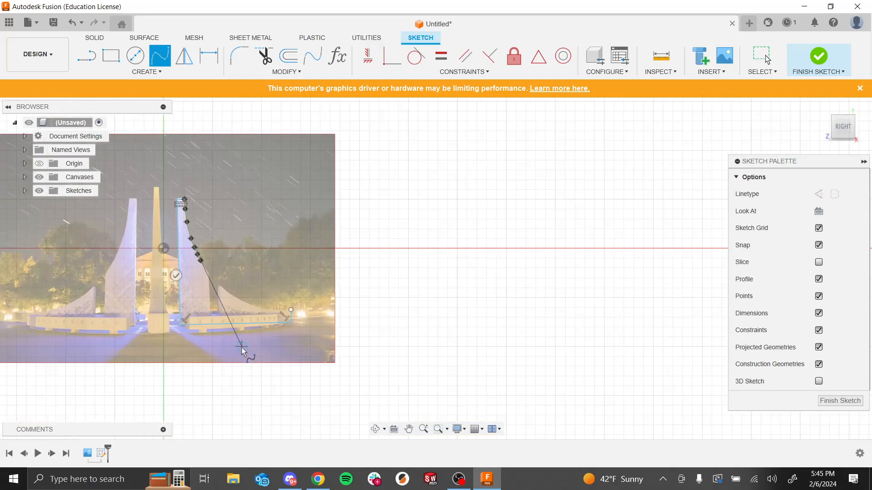
scroll(242, 350, "up", 4)
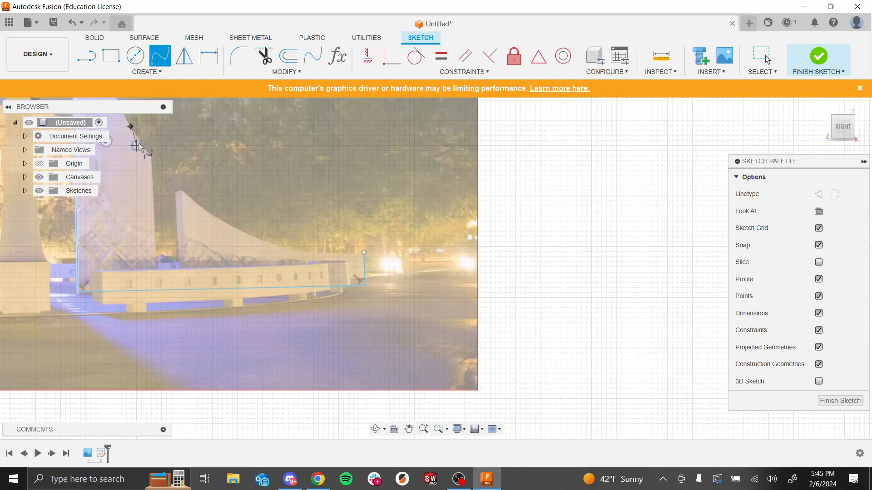
scroll(359, 247, "up", 2)
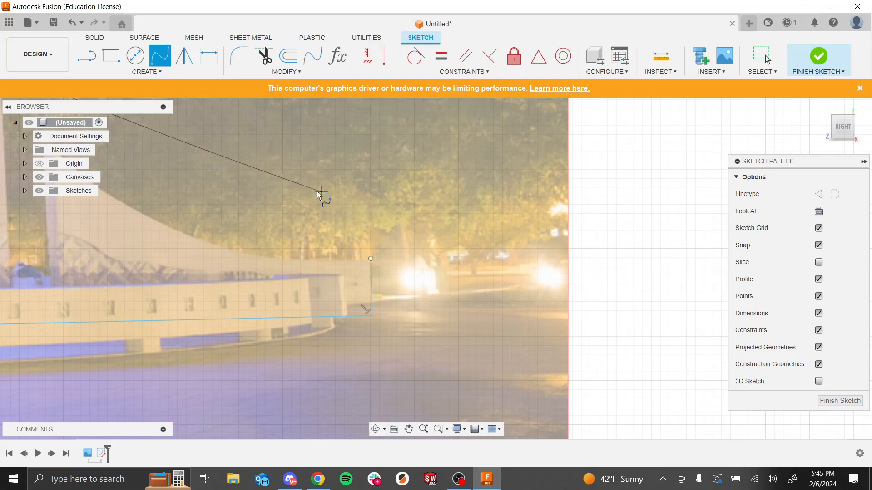
scroll(254, 195, "down", 5)
scroll(364, 194, "up", 5)
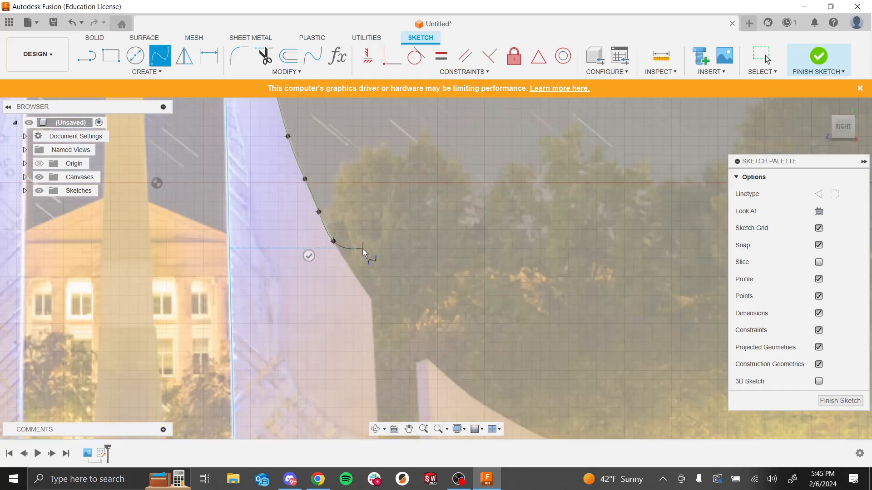
left_click(354, 299)
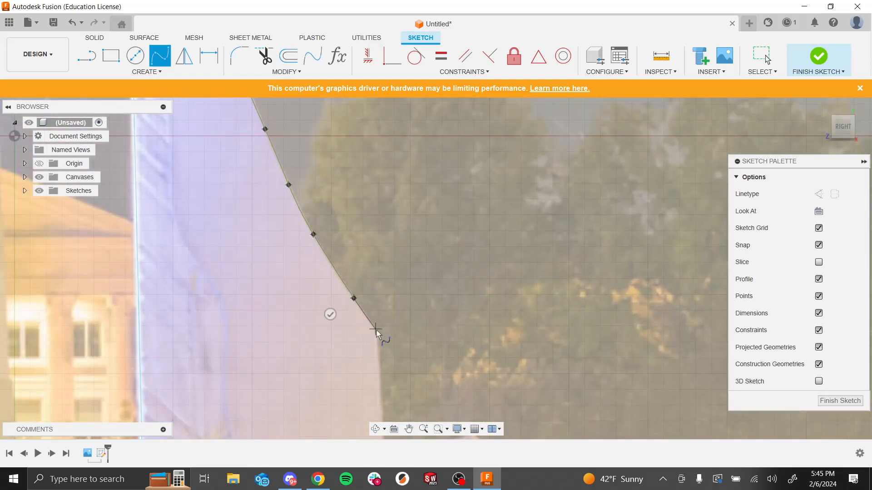
left_click(378, 335)
Step: Continue the spline along the edge as it flattens to the right, ending at the top of the short vertical line at the base's end
scroll(378, 334, "down", 6)
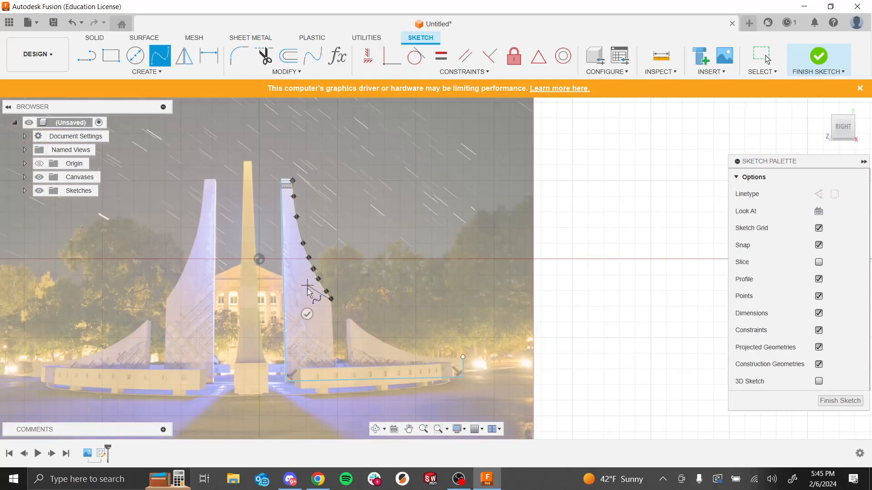
scroll(353, 334, "up", 6)
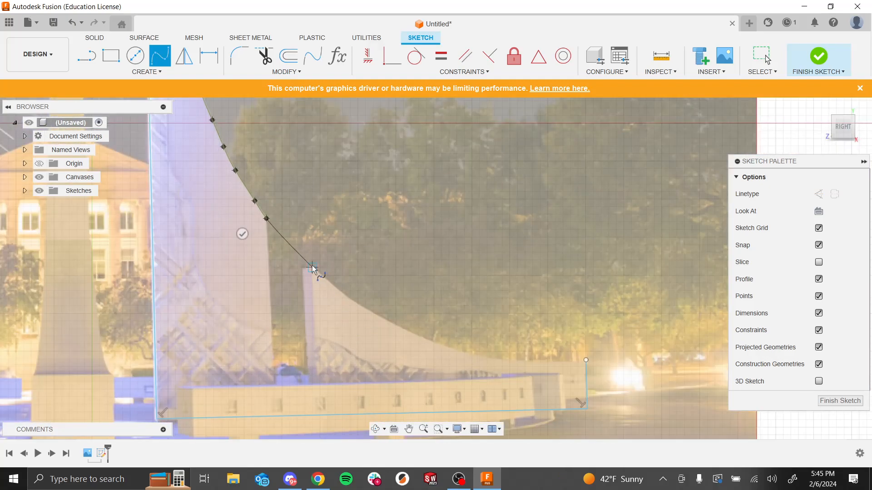
left_click(312, 267)
scroll(346, 295, "up", 5)
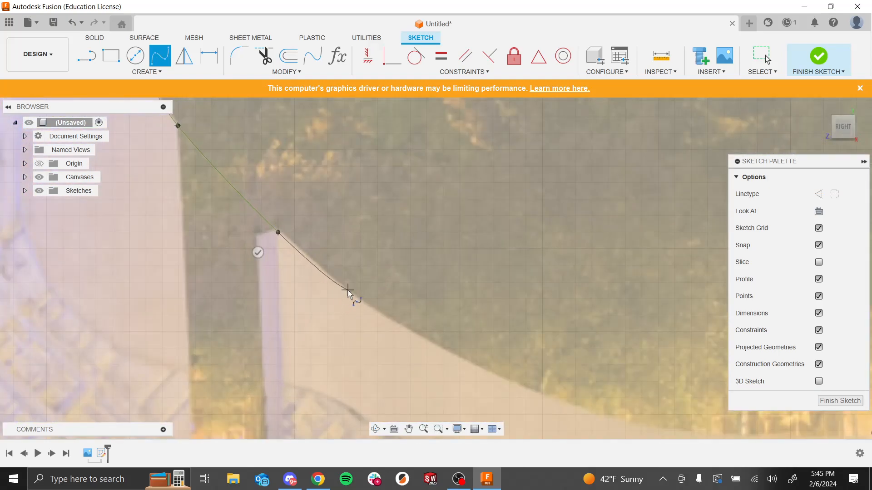
left_click(348, 290)
left_click(423, 340)
left_click(522, 384)
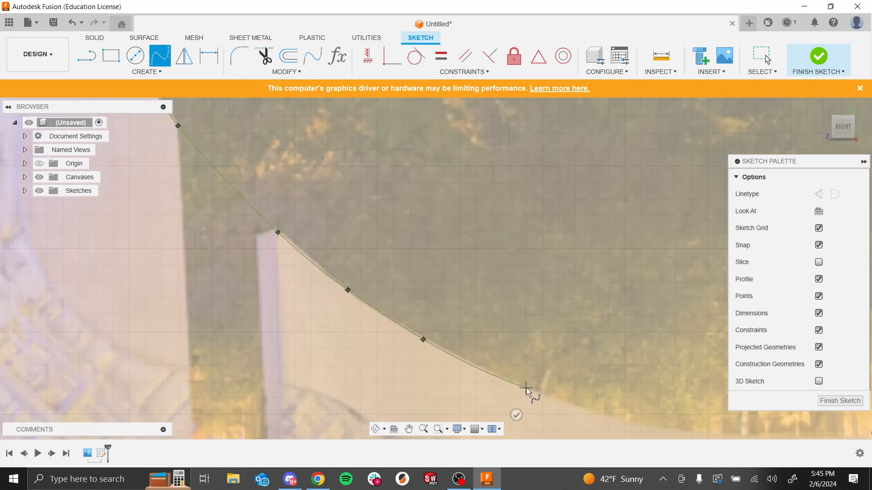
scroll(429, 327, "down", 3)
scroll(429, 324, "down", 2)
scroll(530, 357, "up", 3)
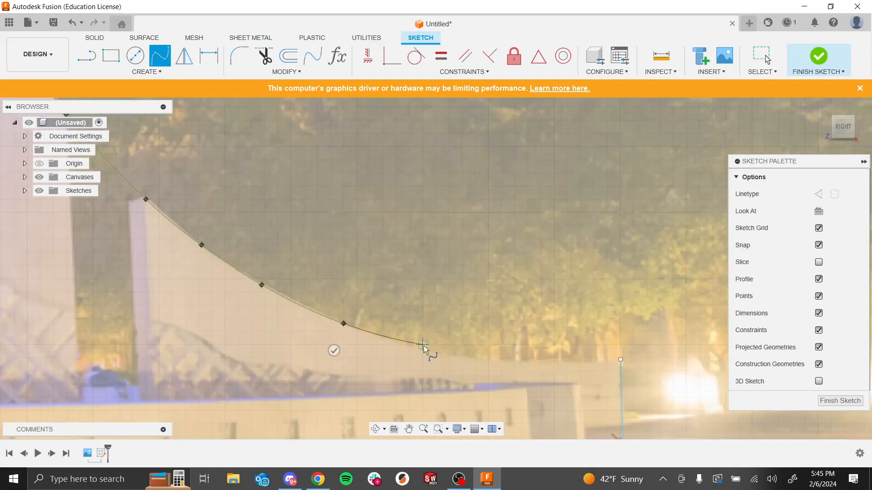
left_click(410, 345)
left_click(476, 357)
left_click(543, 362)
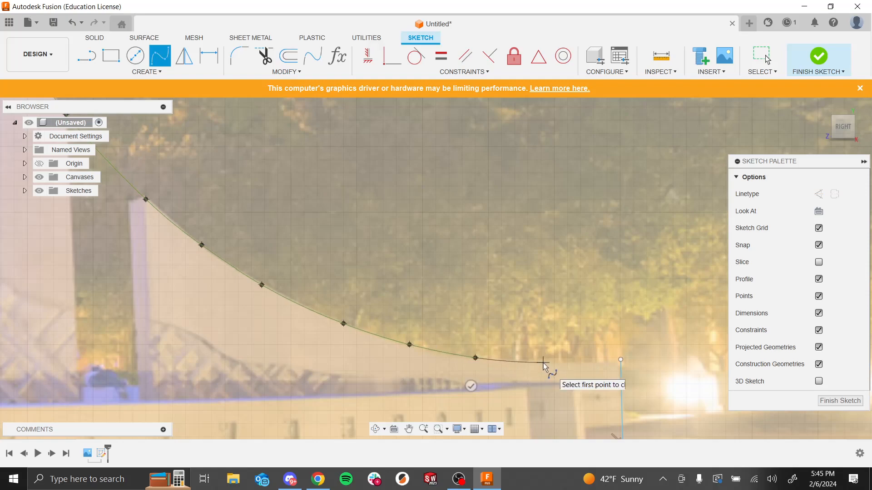
left_click(590, 363)
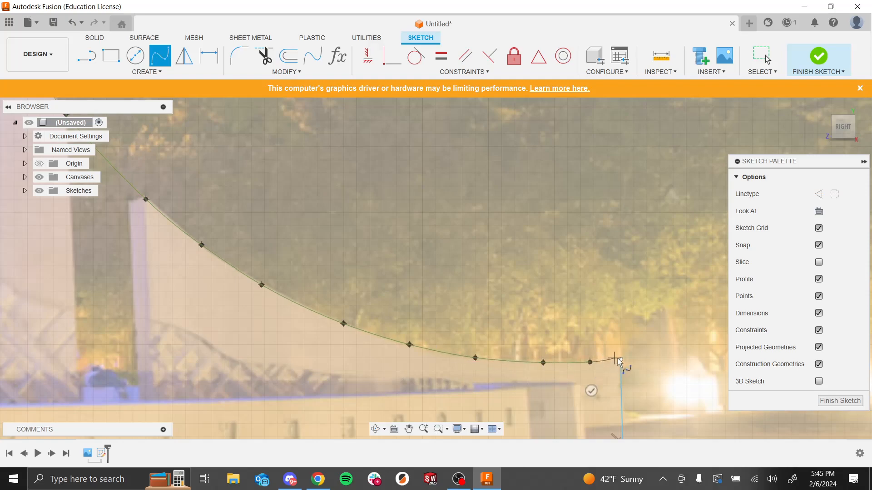
left_click(621, 359)
left_click(626, 388)
scroll(563, 270, "up", 5)
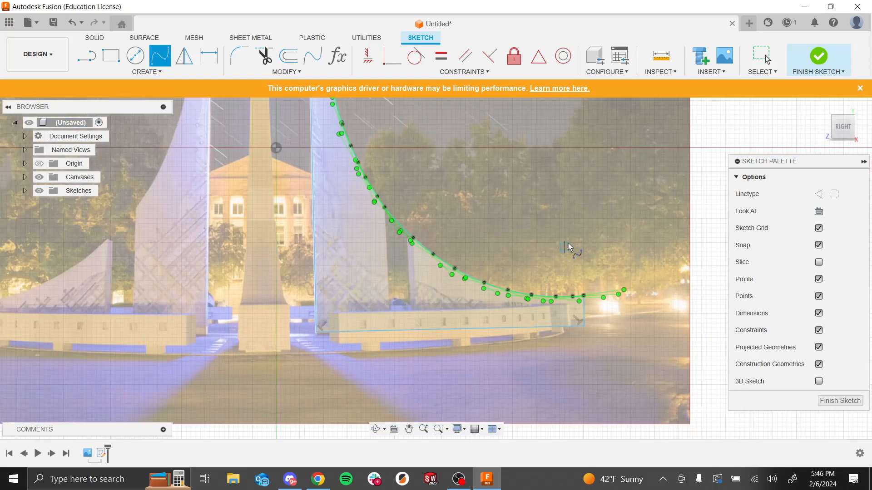
scroll(568, 244, "down", 4)
scroll(497, 249, "up", 5)
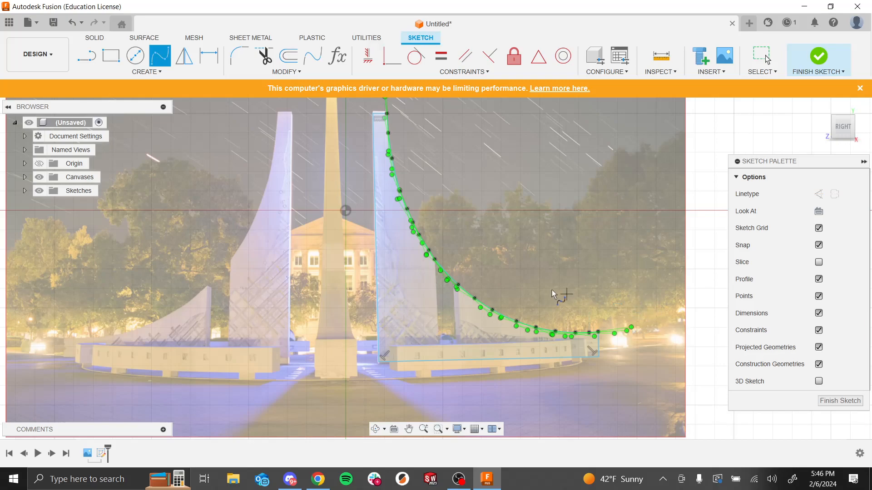
scroll(435, 219, "down", 3)
scroll(445, 236, "up", 3)
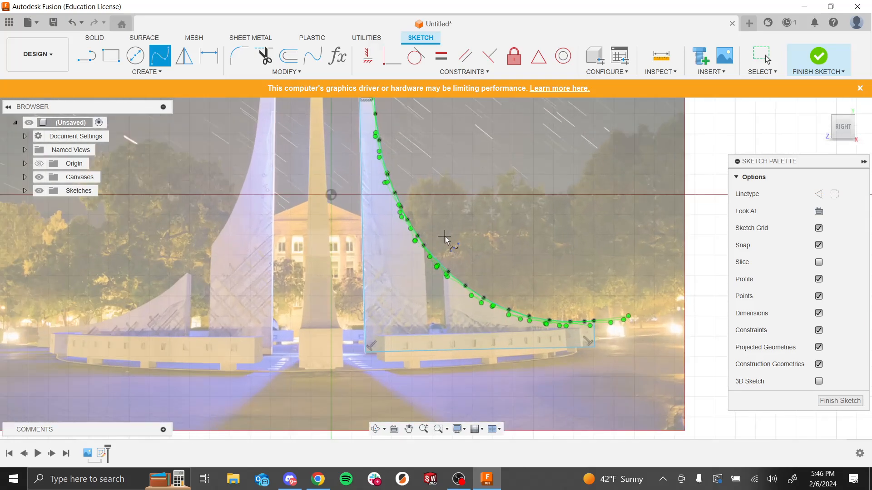
scroll(445, 236, "up", 3)
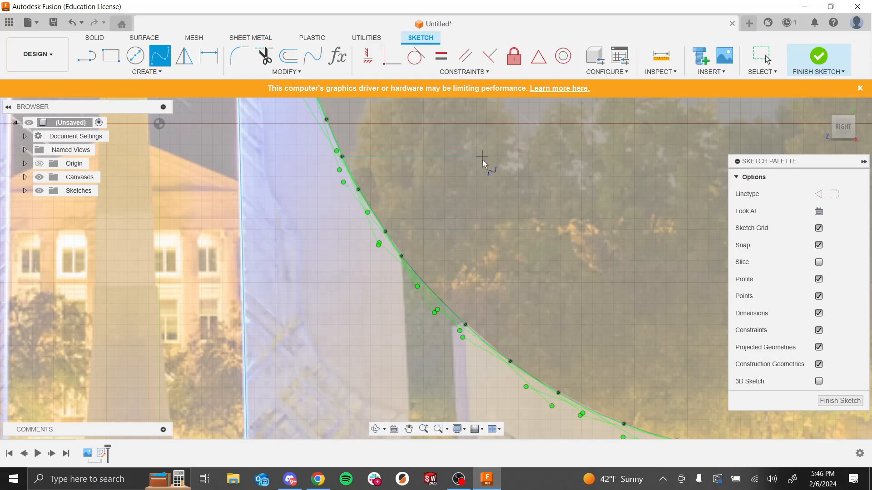
key("Escape")
Step: Try reshaping the spline by dragging its tangent handles, then undo both adjustments
scroll(438, 238, "up", 3)
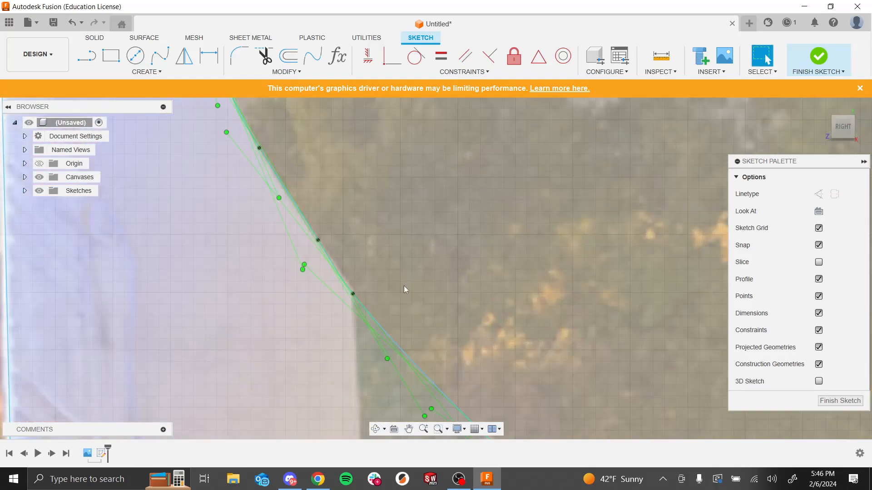
scroll(409, 332, "up", 2)
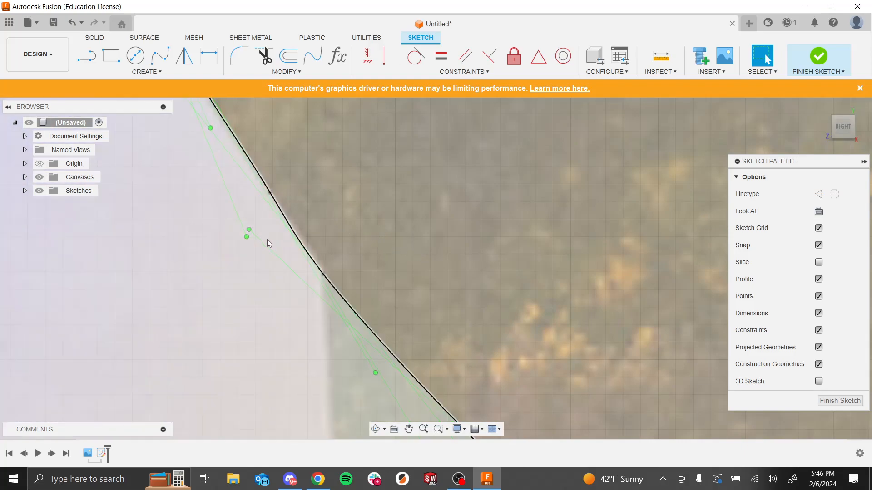
mouse_move(248, 232)
left_mouse_down()
mouse_move(456, 210)
mouse_move(536, 237)
left_mouse_up()
scroll(370, 211, "down", 5)
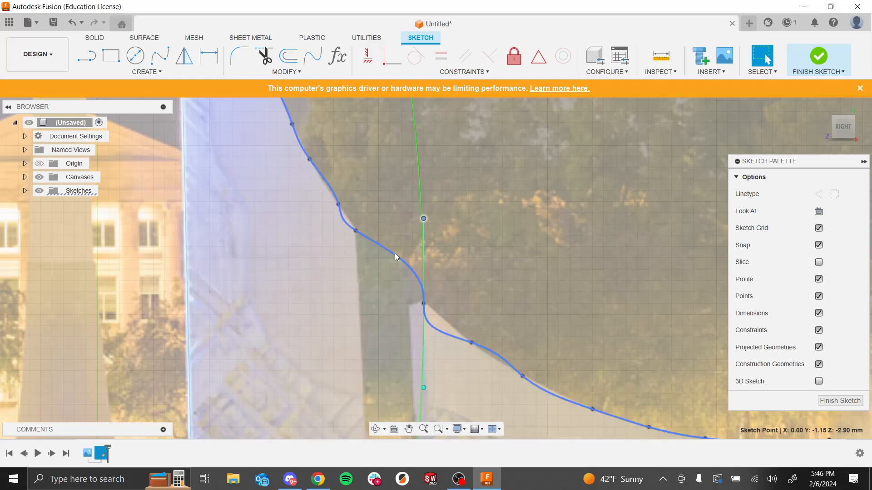
left_click(423, 219)
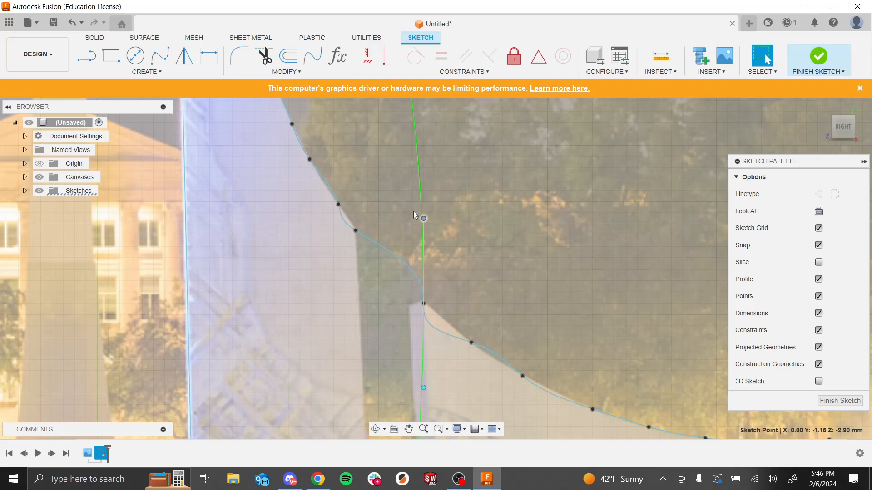
mouse_move(424, 219)
left_mouse_down()
mouse_move(424, 137)
mouse_move(422, 252)
mouse_move(415, 147)
mouse_move(416, 231)
mouse_move(490, 122)
mouse_move(508, 189)
mouse_move(525, 145)
mouse_move(454, 180)
mouse_move(407, 234)
mouse_move(418, 300)
mouse_move(415, 288)
mouse_move(364, 264)
mouse_move(354, 207)
mouse_move(379, 202)
left_mouse_up()
key("ctrl+z")
key("ctrl+z")
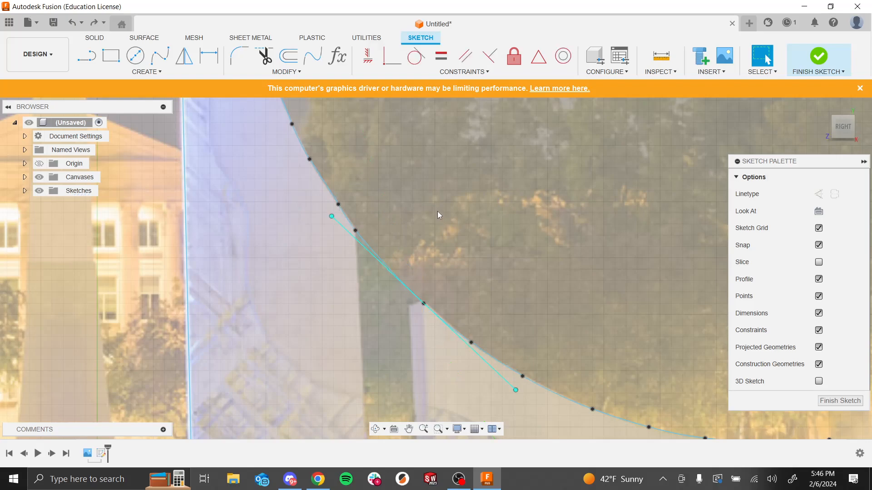
Step: Draw two vertical lines from points on the spline straight down to the spire's base line
scroll(422, 190, "down", 3)
scroll(421, 131, "down", 5)
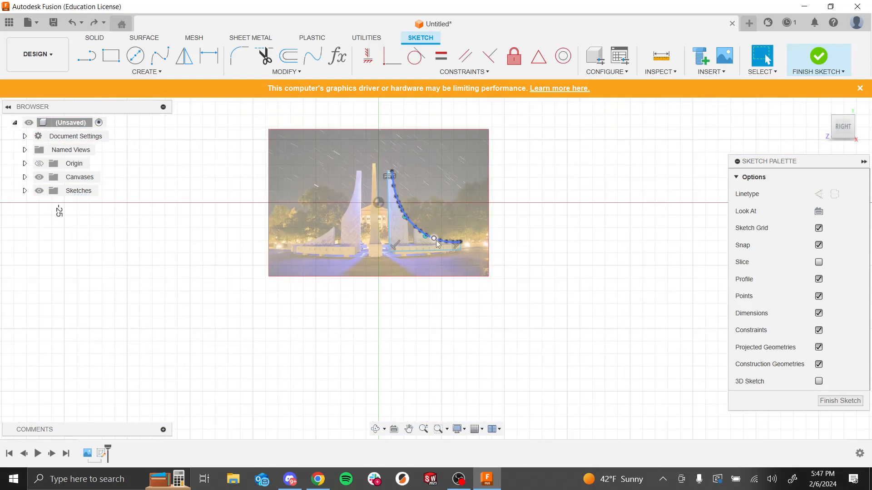
scroll(435, 184, "up", 6)
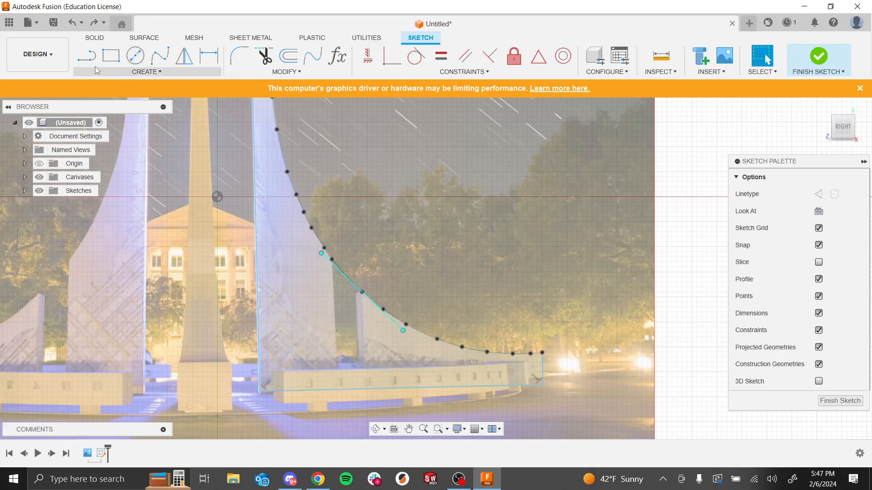
left_click(86, 56)
left_click(332, 259)
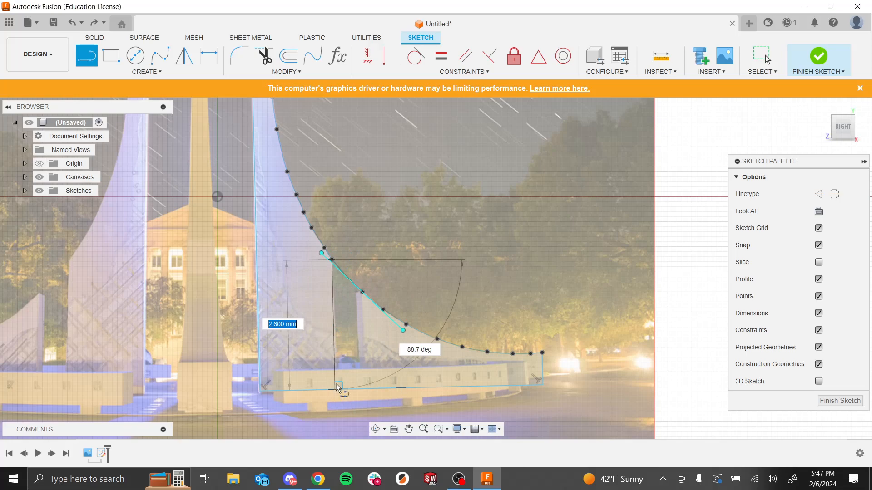
double_click(336, 389)
left_click(363, 293)
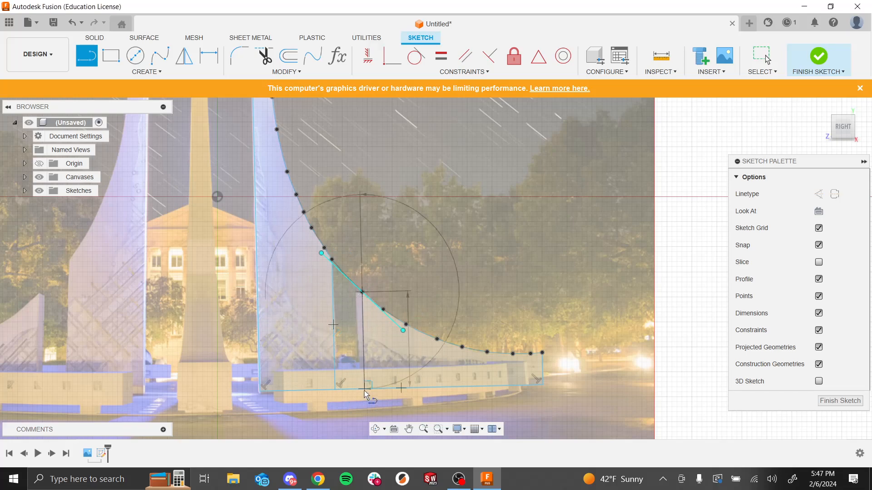
double_click(366, 389)
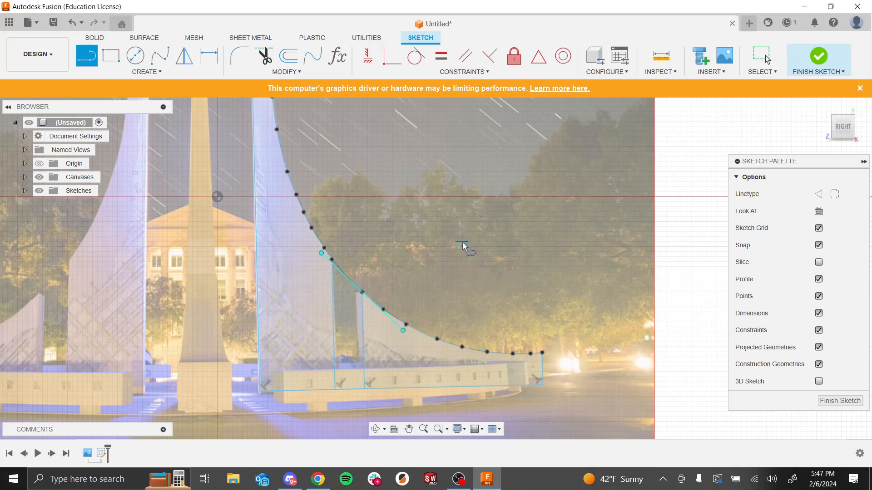
key("Escape")
Step: Constrain the first new vertical line to be perpendicular to the base line
left_click(334, 350)
left_click(317, 391, "ctrl")
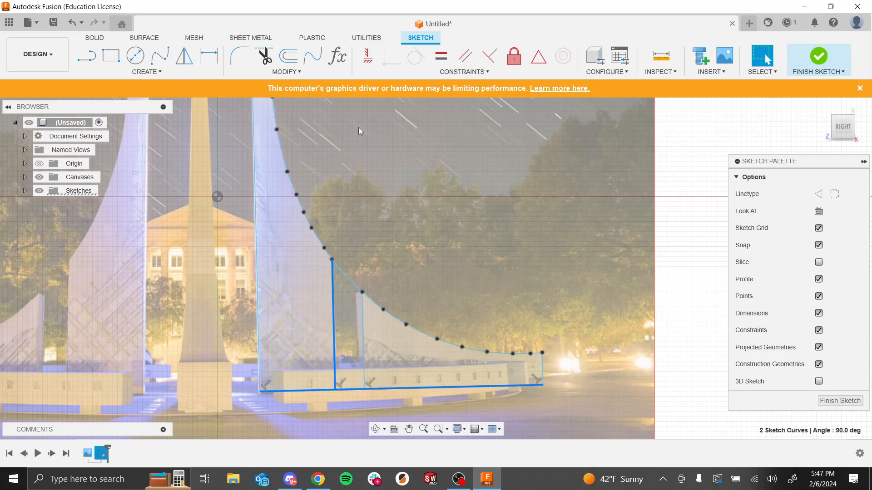
left_click(489, 56)
left_click(261, 359)
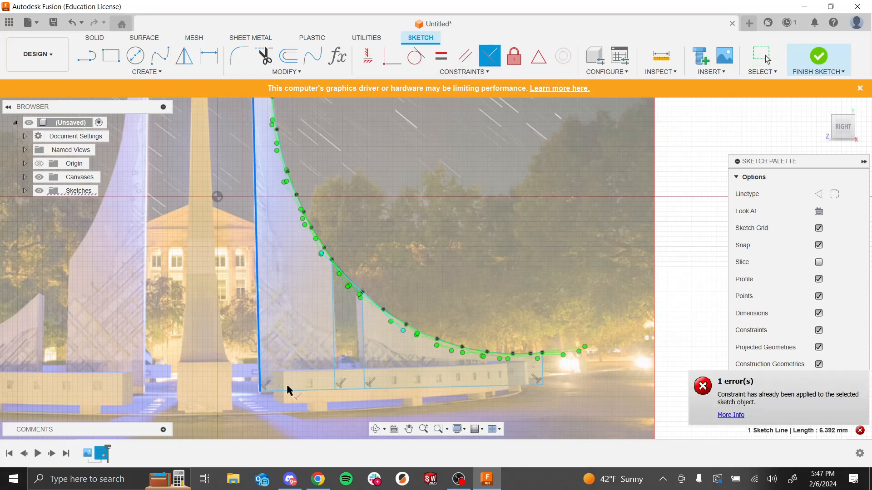
Step: Constrain the second vertical line to be perpendicular to the spire's base line
left_click(291, 390)
left_click(365, 369)
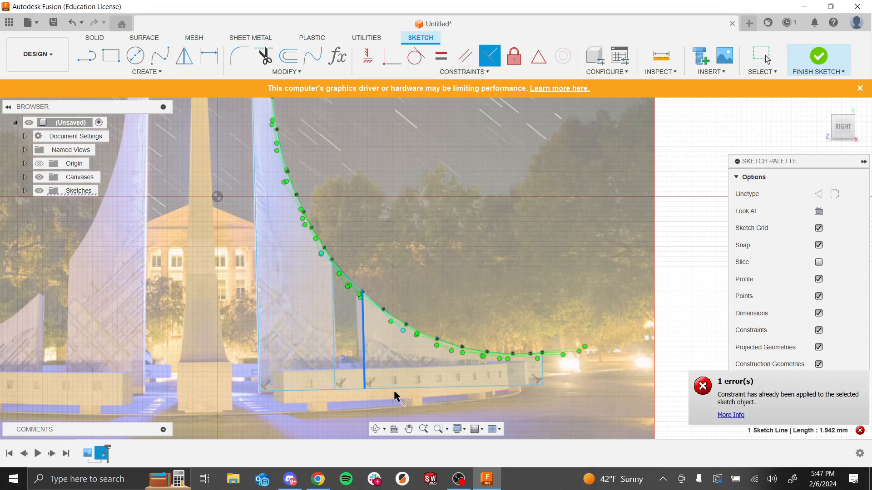
left_click(542, 378)
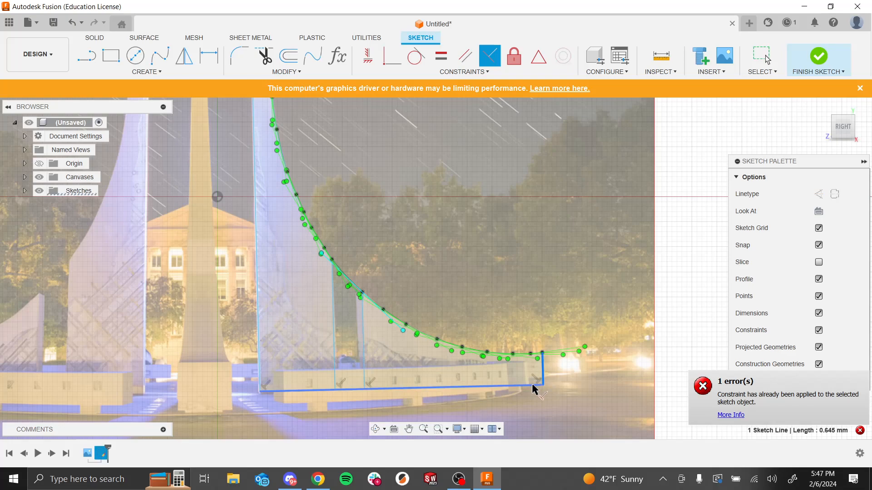
key("Escape")
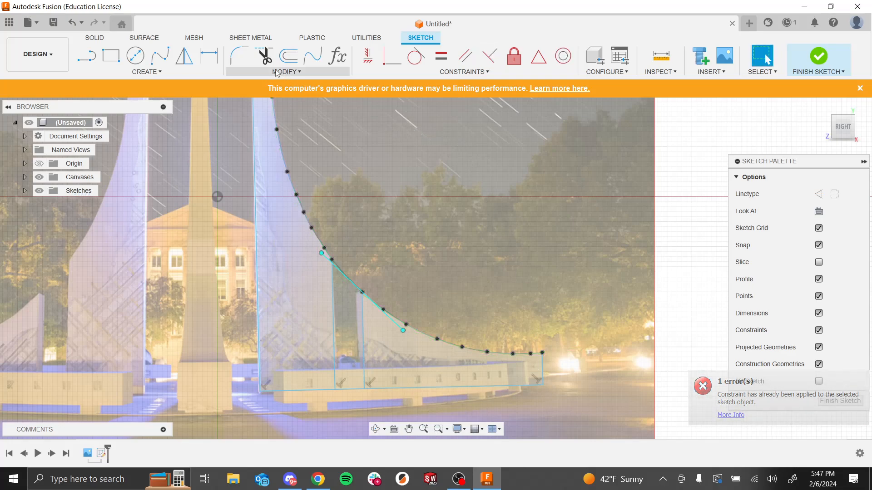
Step: Trim away the base line and spline segments between the two vertical lines, splitting the spire outline into two profiles
left_click(263, 56)
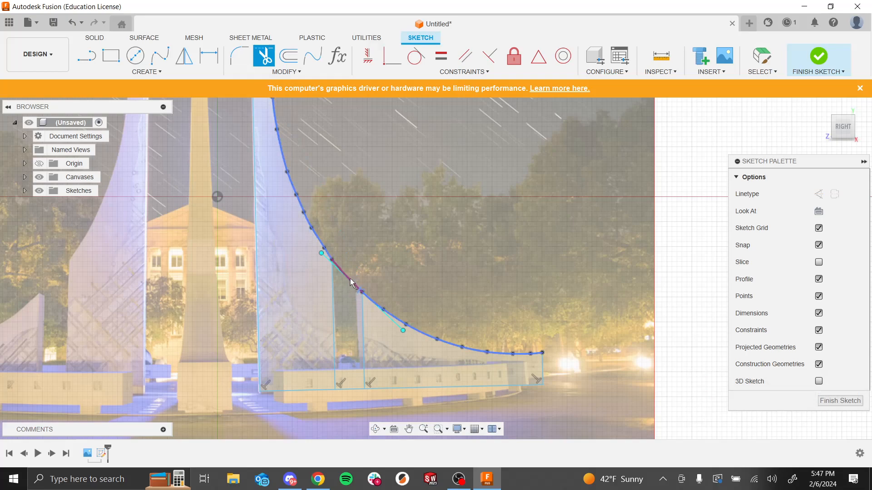
scroll(359, 263, "down", 2)
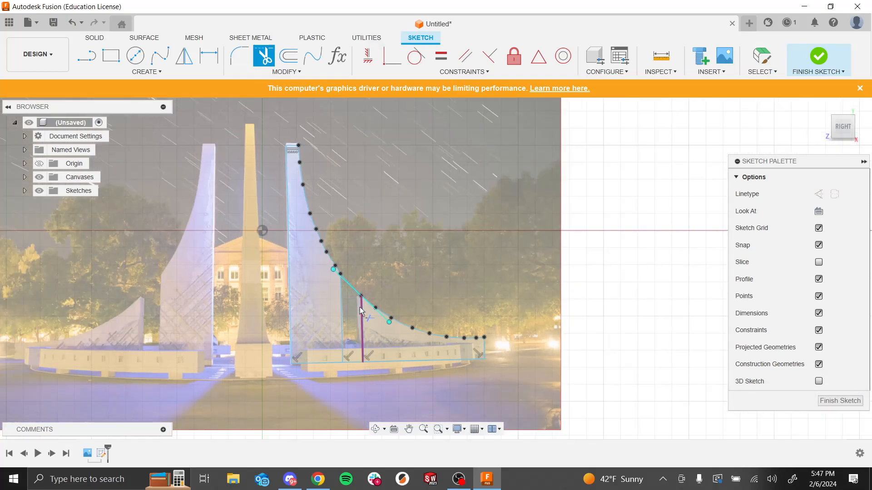
scroll(369, 311, "up", 6)
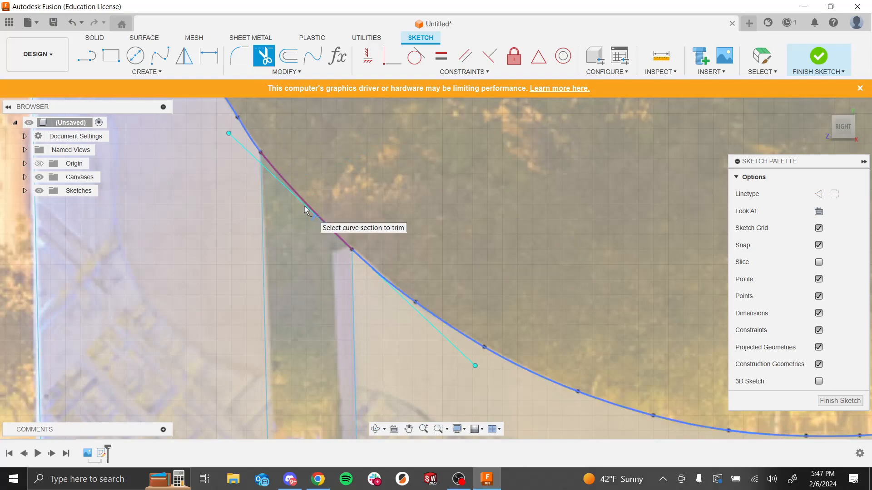
scroll(388, 186, "down", 6)
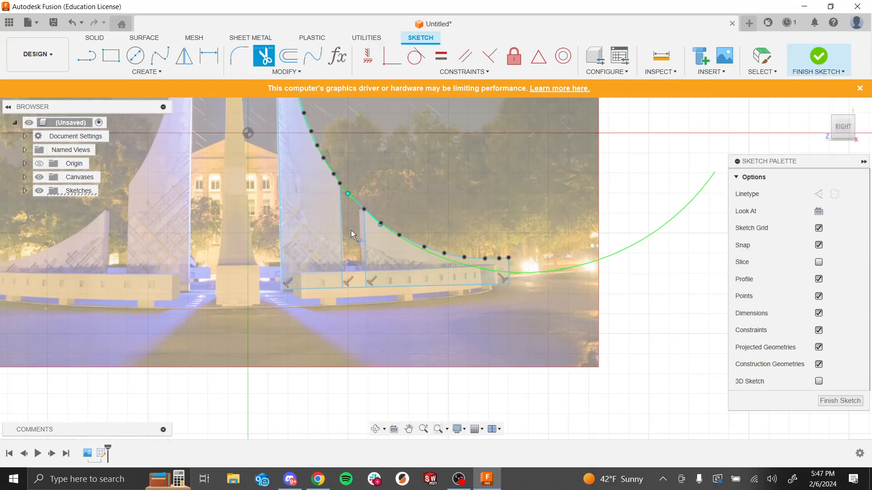
scroll(351, 227, "up", 3)
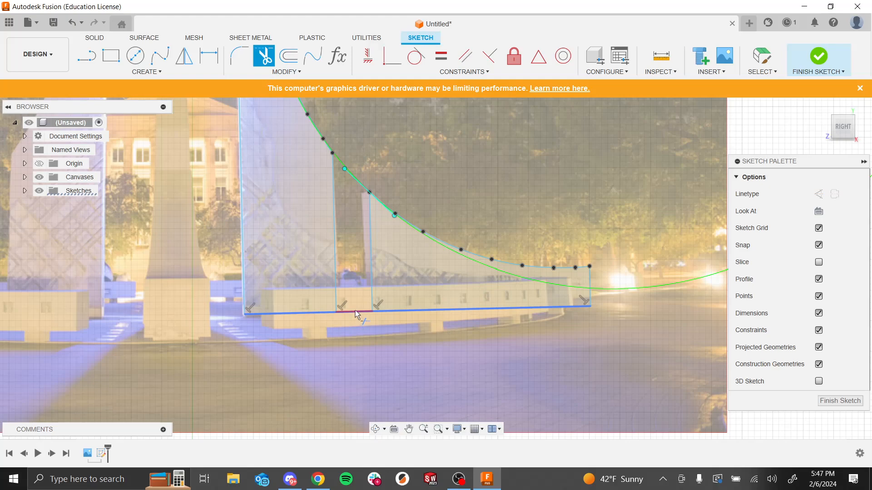
left_click(356, 312)
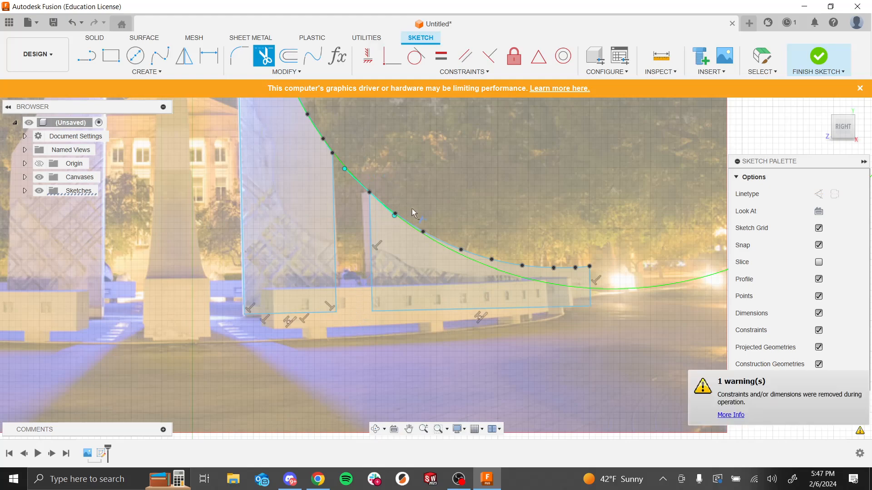
Step: Inspect the two trimmed spire profiles against the canvas image at several zoom levels
scroll(407, 203, "down", 4)
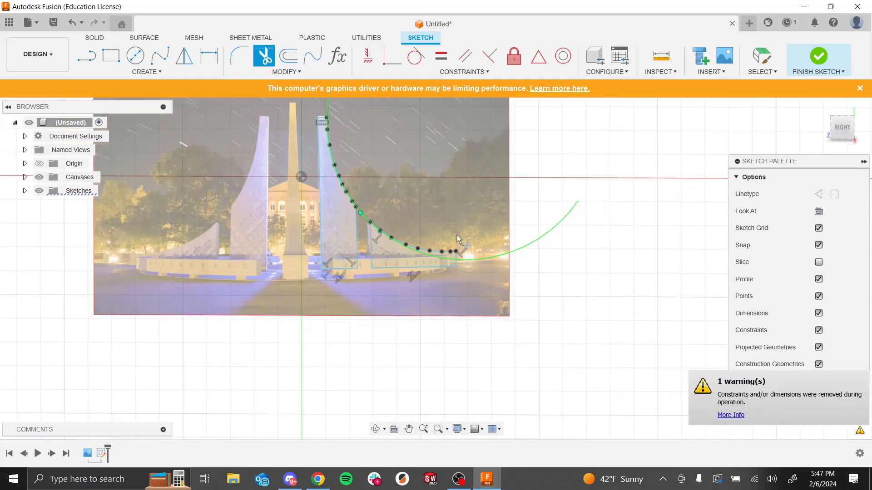
scroll(447, 249, "down", 3)
scroll(449, 157, "up", 4)
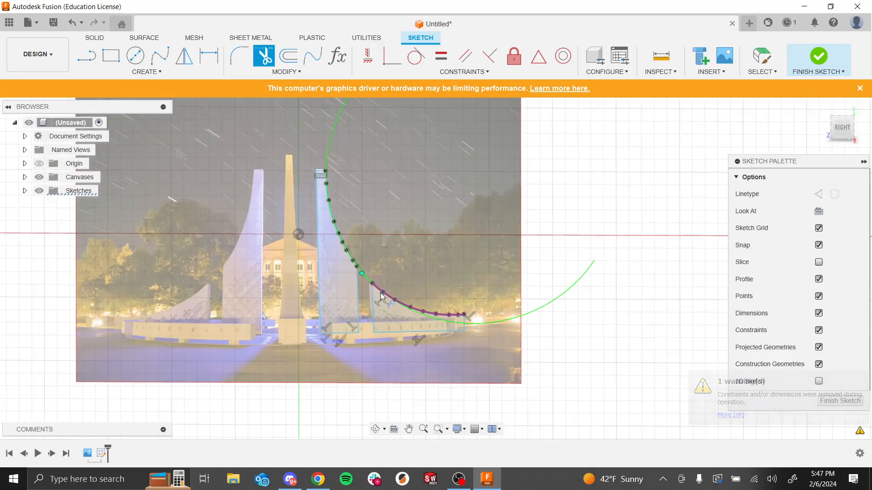
scroll(382, 298, "up", 3)
scroll(331, 228, "up", 5)
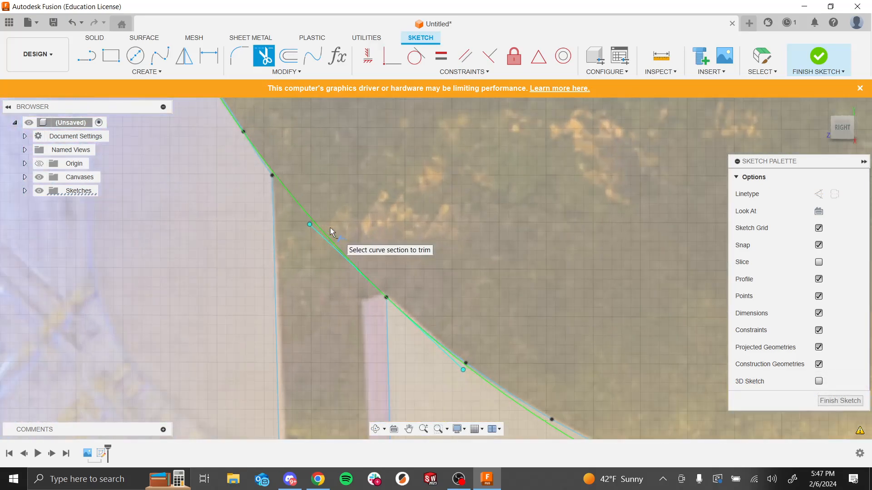
scroll(301, 255, "down", 2)
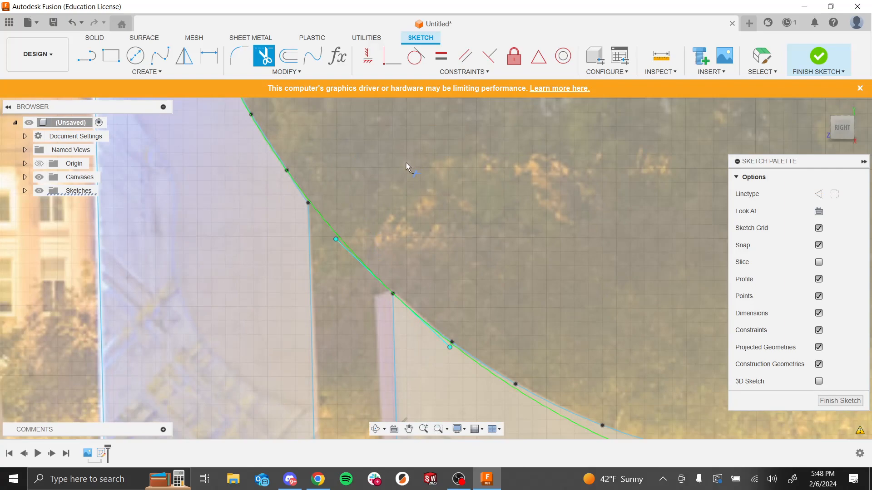
scroll(408, 166, "down", 5)
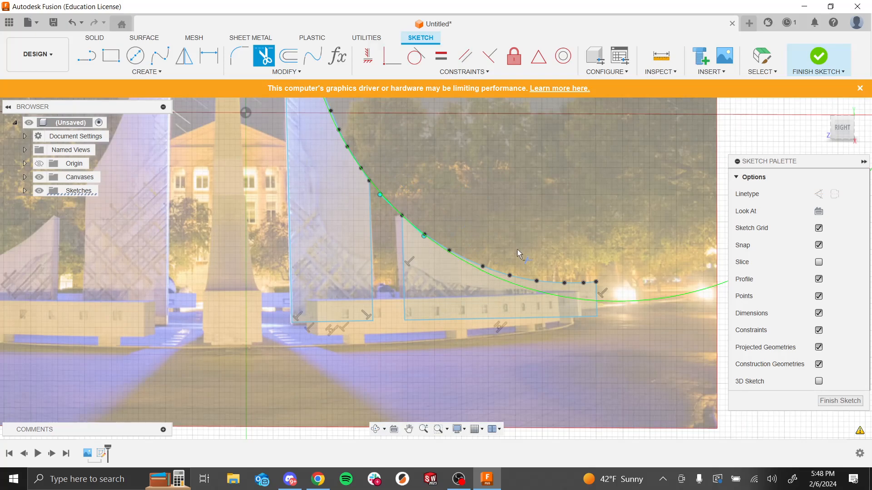
scroll(519, 250, "down", 5)
scroll(500, 245, "down", 3)
scroll(514, 250, "up", 3)
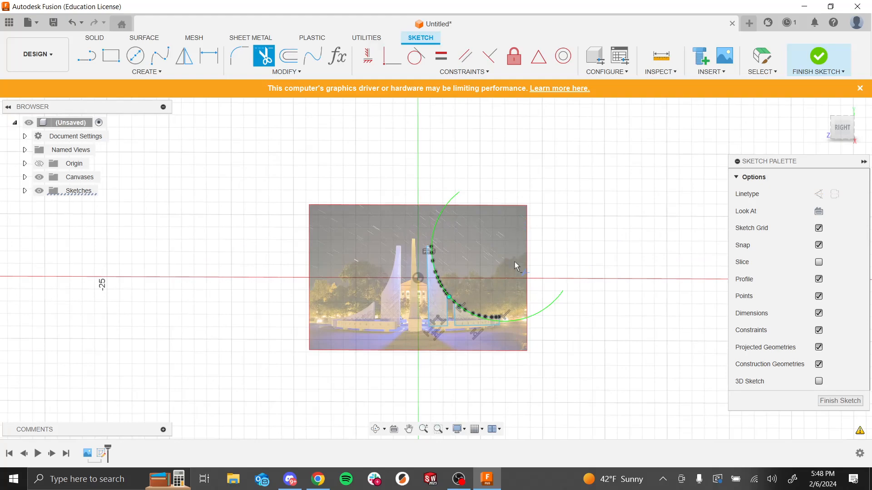
scroll(476, 363, "up", 3)
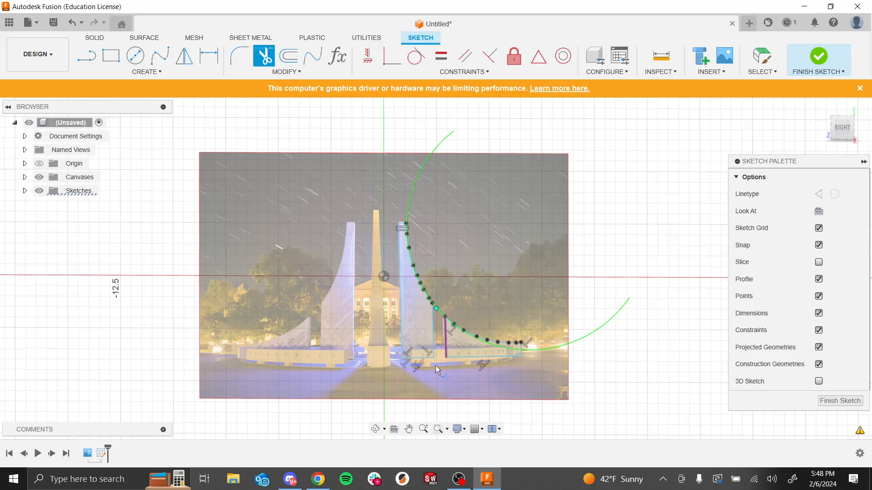
scroll(527, 375, "up", 3)
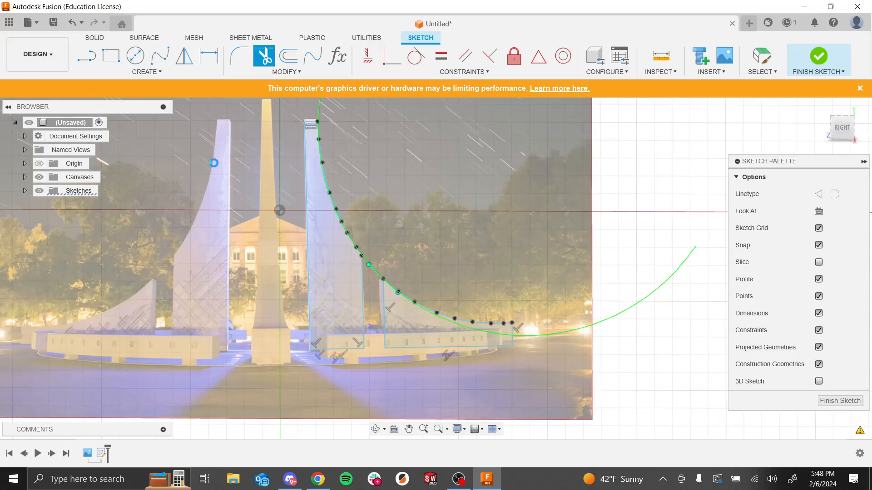
key("Escape")
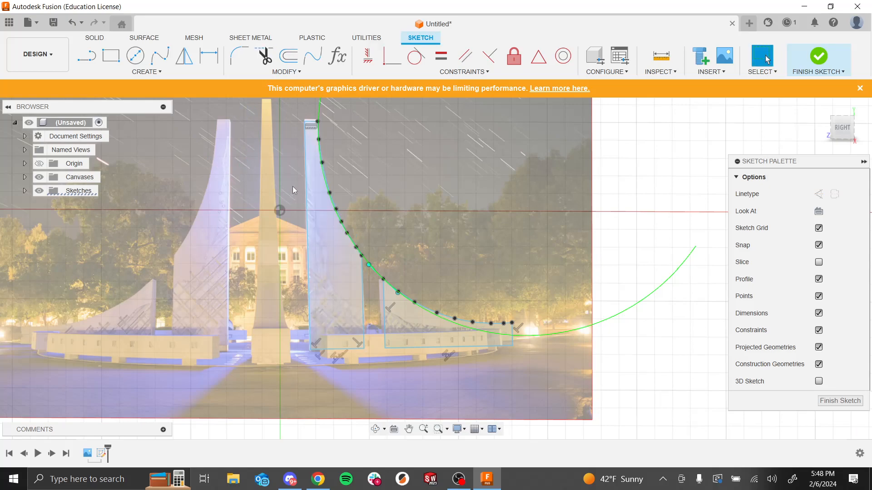
Step: Hide the canvas image and finish the sketch
left_click(39, 177)
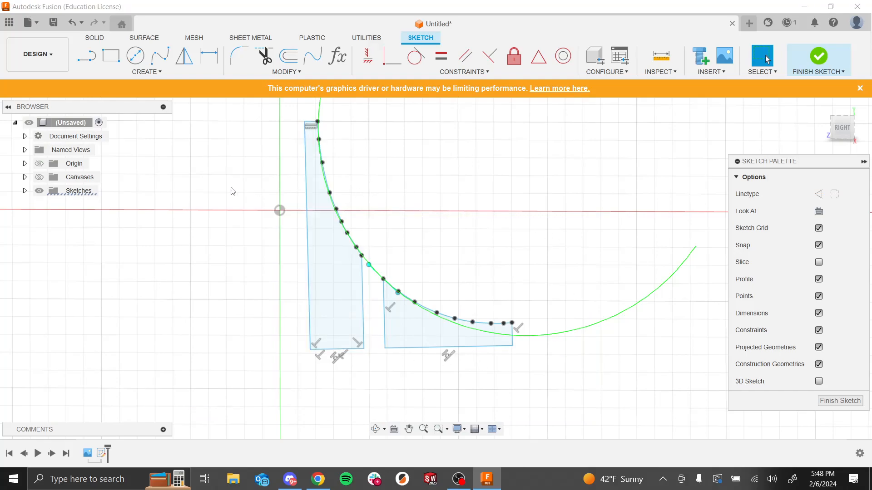
left_click(39, 177)
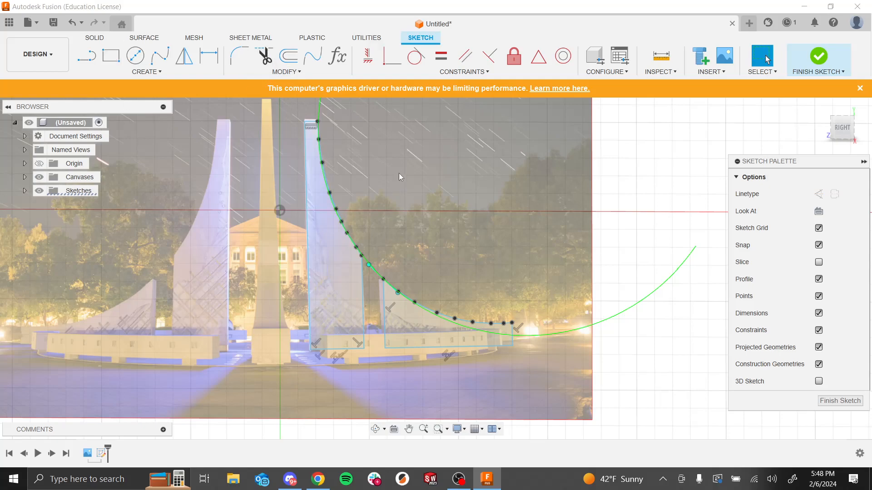
left_click(39, 177)
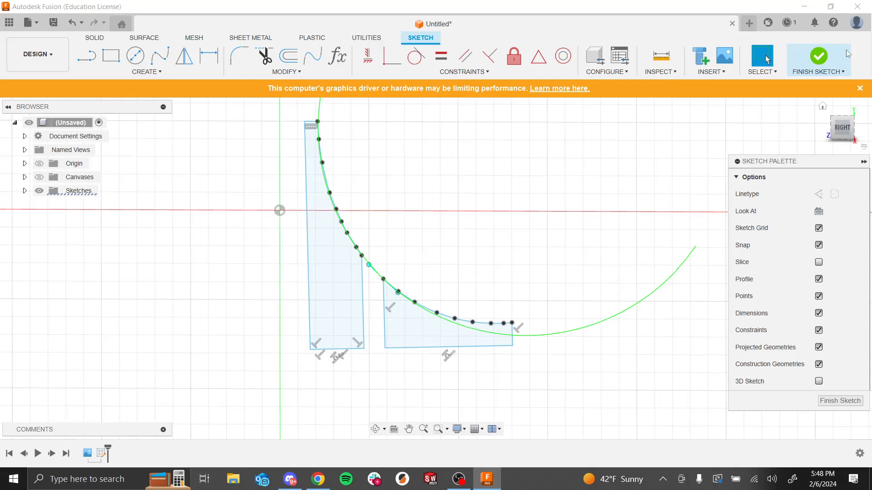
left_click(817, 58)
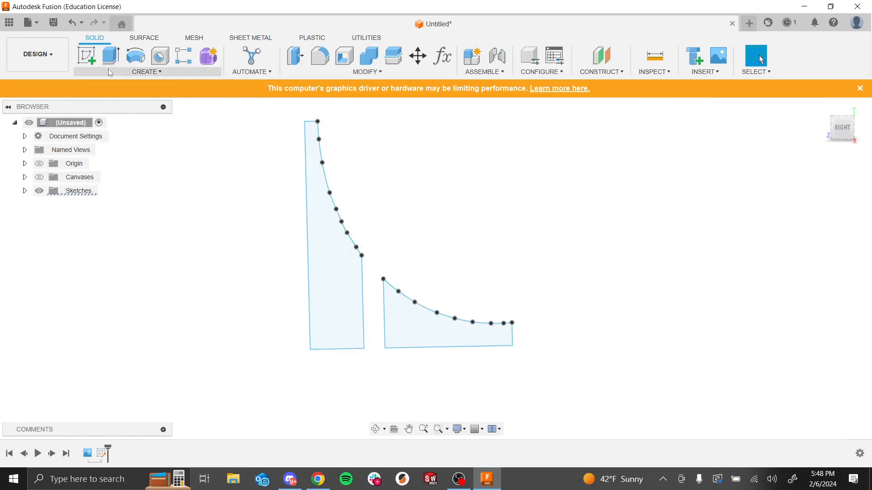
Step: Extrude both spire profiles 1 mm as a new body
left_click(111, 55)
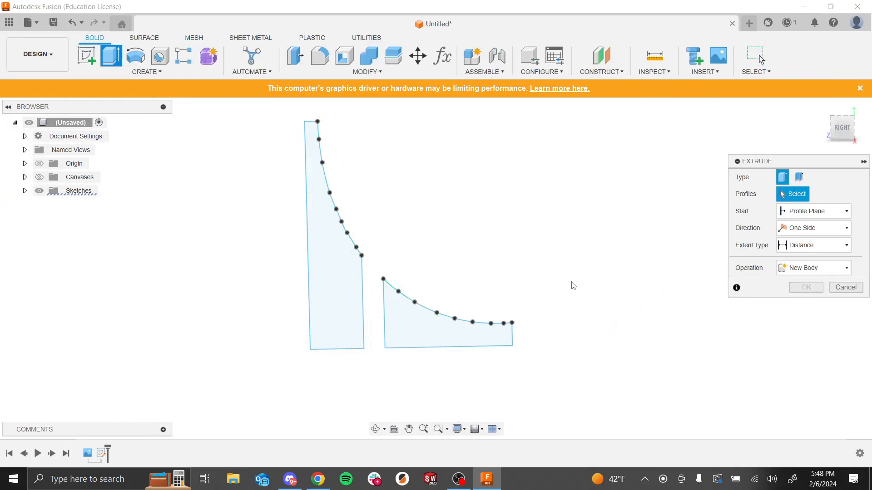
left_click(331, 289)
left_click(418, 324)
middle_click_drag(582, 266, 465, 287, "shift")
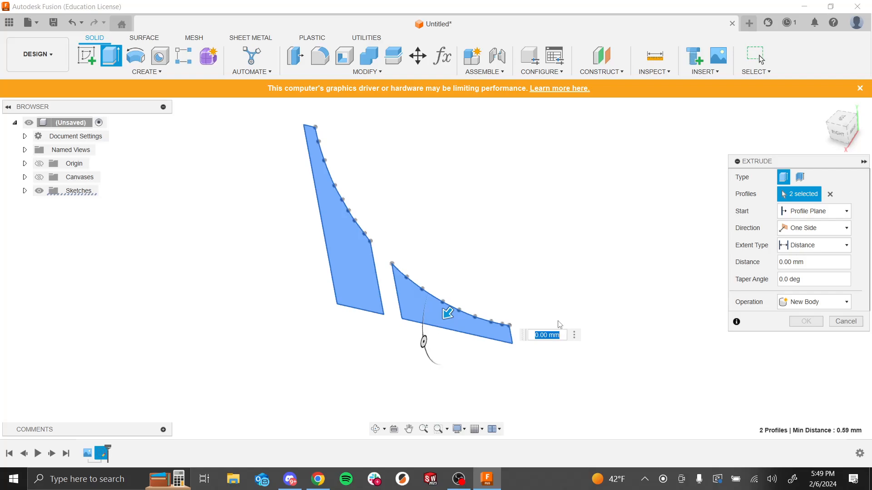
left_click_drag(818, 262, 704, 248)
type("10")
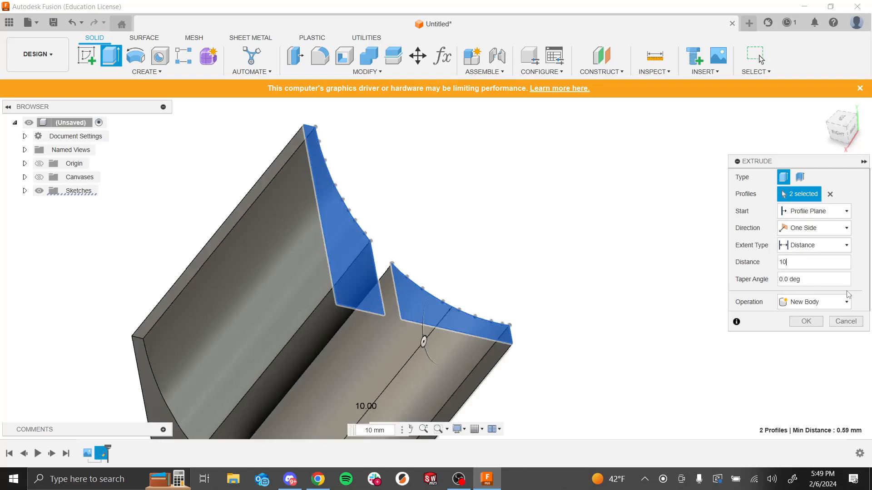
key("BackSpace")
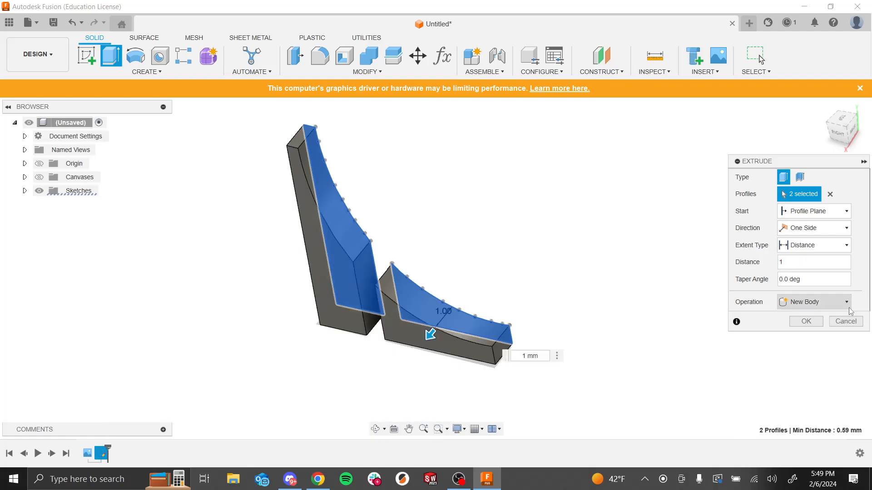
left_click(806, 321)
Step: Orbit and zoom around the two extruded spire bodies to examine their shape
scroll(463, 271, "down", 4)
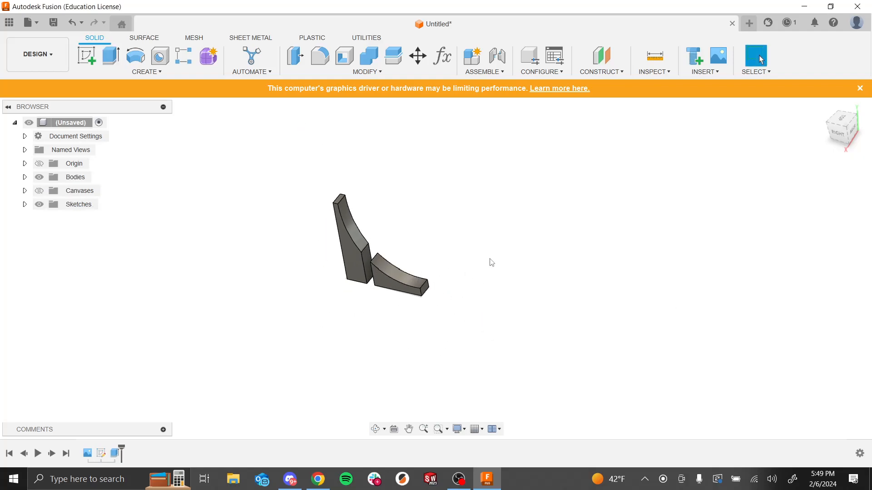
scroll(708, 214, "down", 3)
scroll(516, 203, "up", 5)
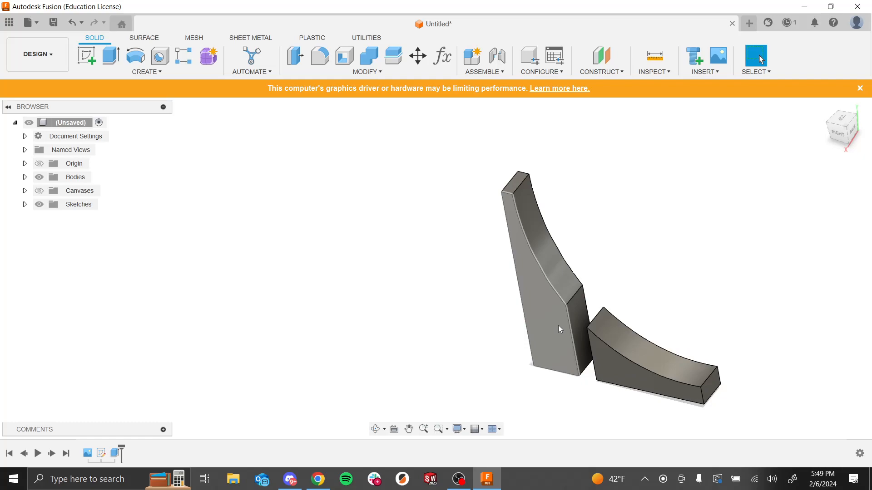
mouse_move(781, 382)
middle_mouse_down("shift")
mouse_move(799, 358)
mouse_move(786, 379)
middle_mouse_up("shift")
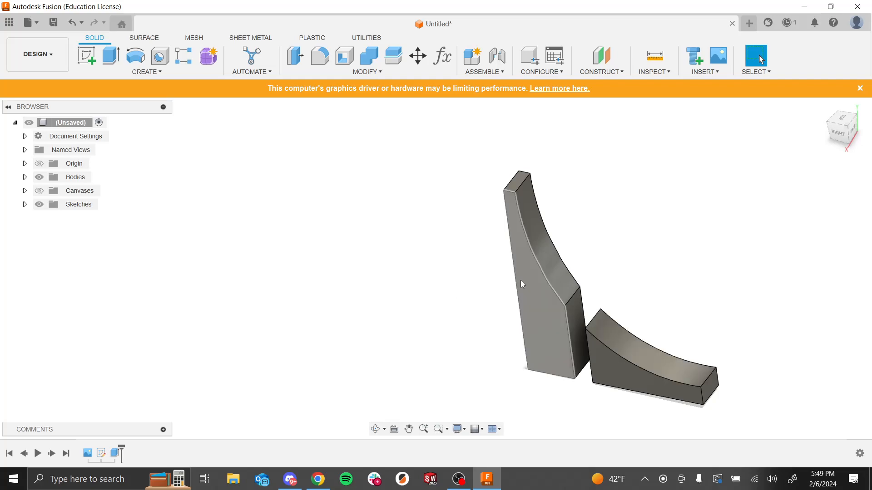
scroll(481, 272, "down", 5)
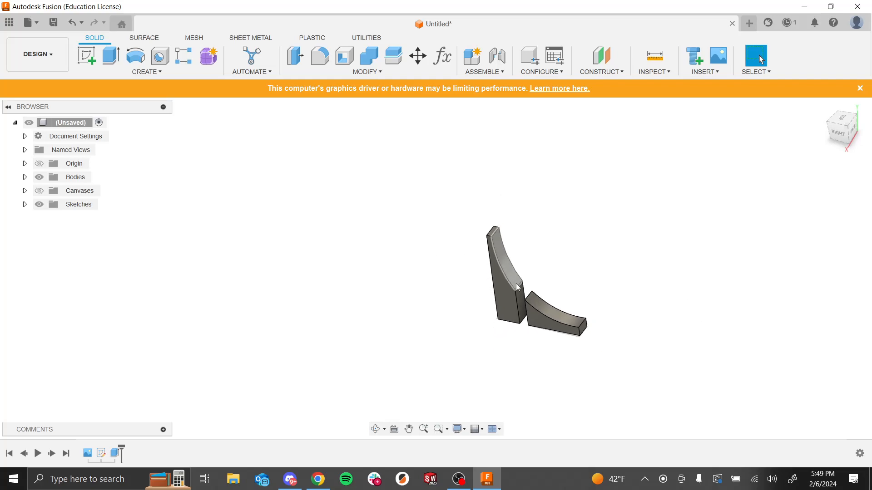
scroll(622, 345, "up", 1)
scroll(579, 233, "up", 1)
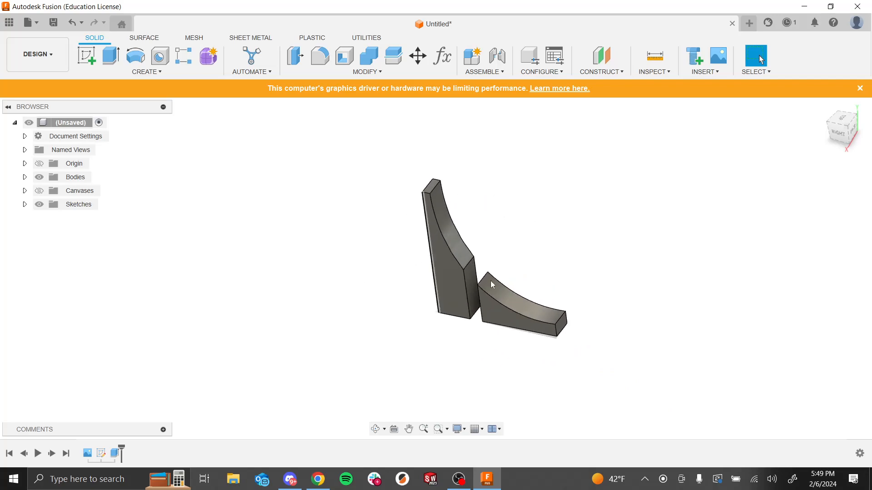
scroll(470, 280, "up", 4)
middle_click_drag(561, 230, 594, 213, "shift")
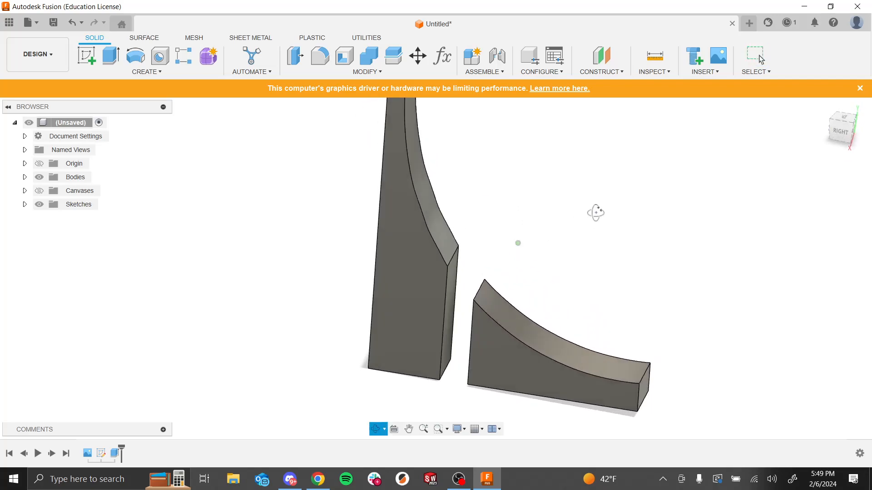
scroll(481, 169, "down", 4)
scroll(465, 139, "up", 1)
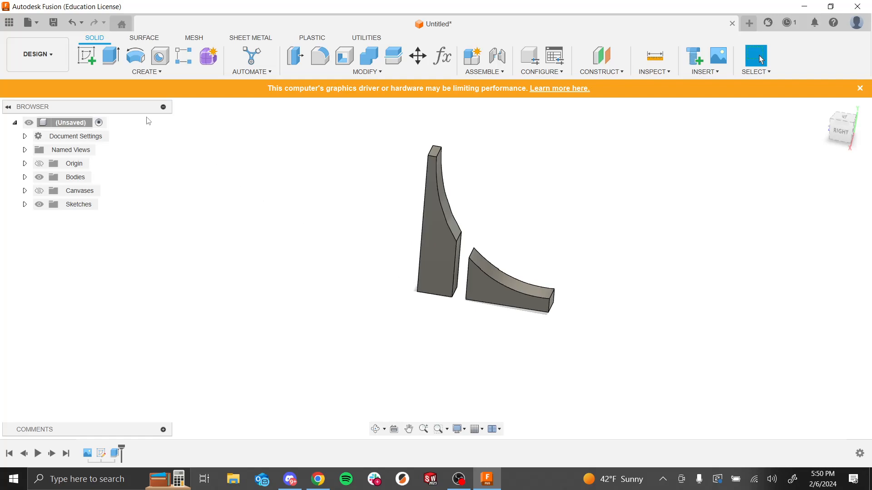
Step: Start a circular pattern of both spire bodies and pick the vertical origin axis as the pattern axis
left_click(162, 73)
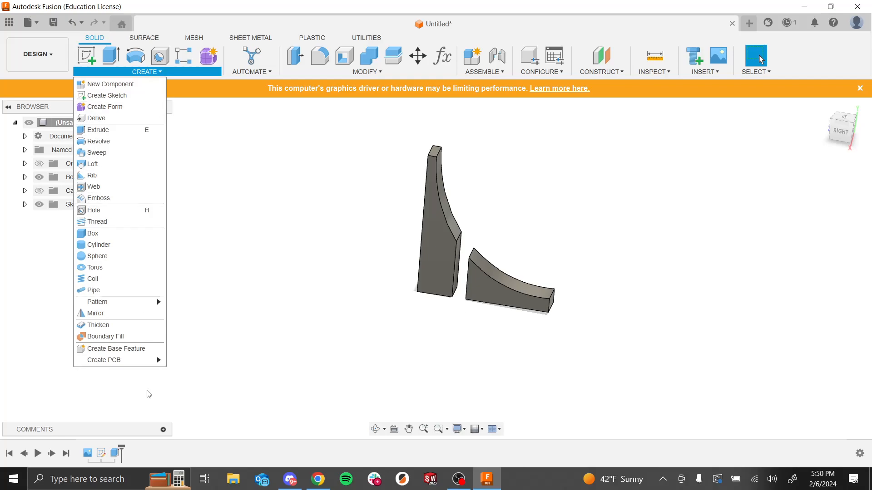
mouse_move(126, 305)
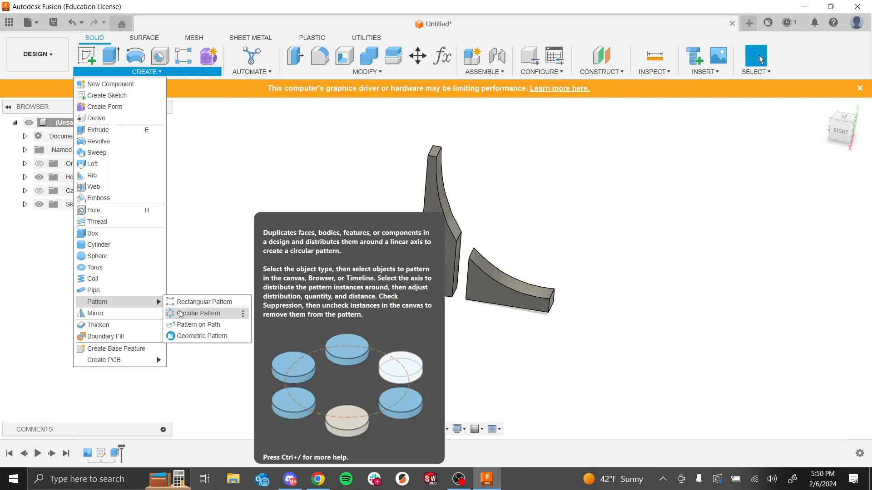
left_click(181, 314)
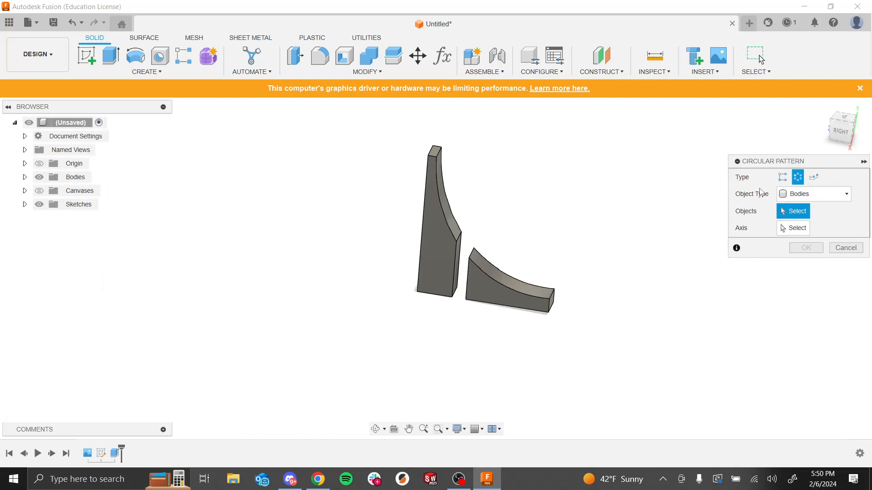
left_click(451, 254)
left_click(495, 294)
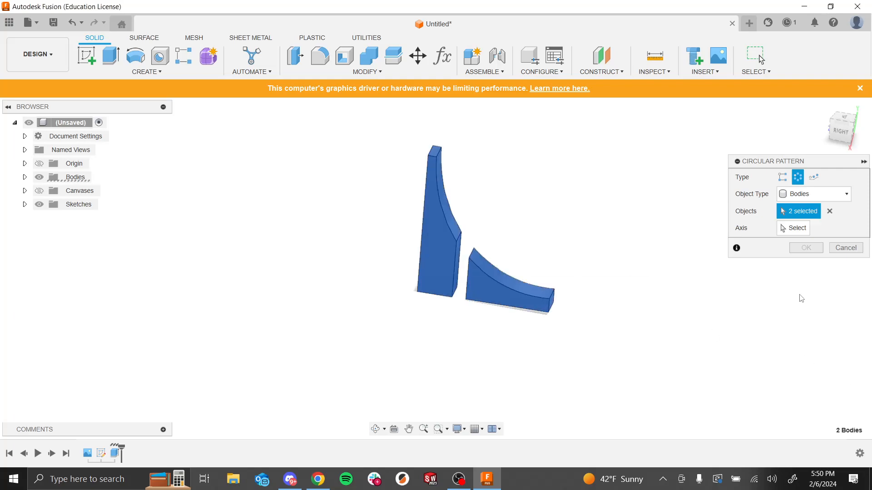
left_click(794, 229)
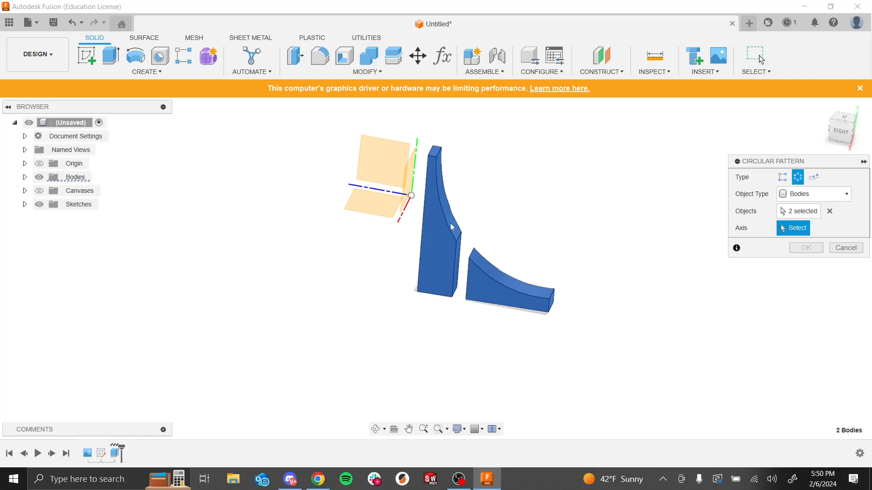
mouse_move(533, 228)
middle_mouse_down("shift")
mouse_move(555, 212)
mouse_move(526, 233)
middle_mouse_up("shift")
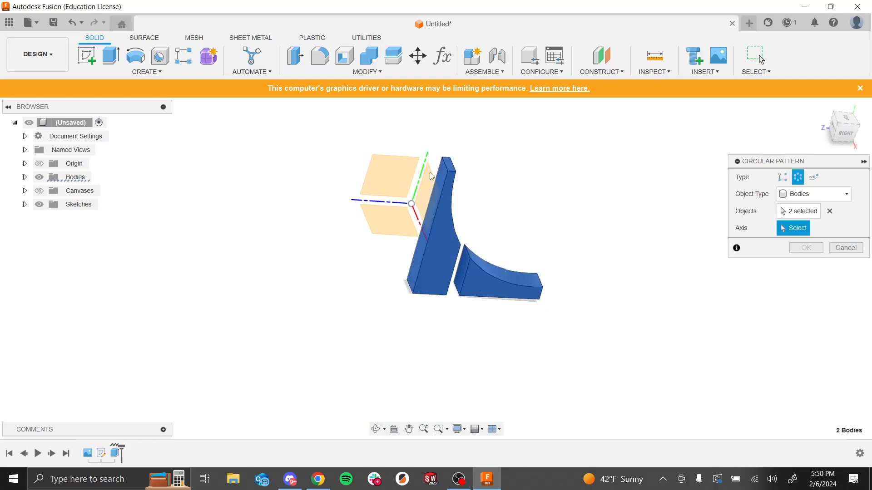
middle_click_drag(571, 190, 490, 192, "shift")
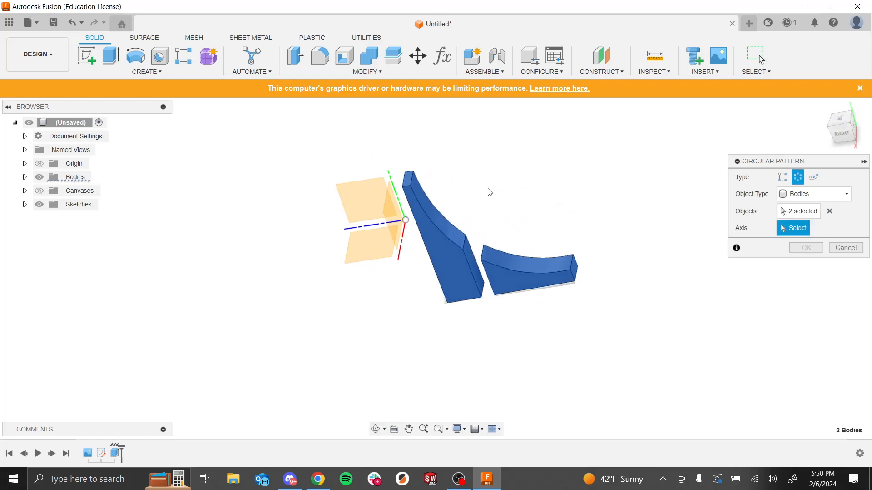
left_click(396, 193)
Step: Set the pattern quantity to 4 and confirm the circular pattern
mouse_move(589, 169)
middle_mouse_down("shift")
mouse_move(589, 208)
mouse_move(595, 167)
middle_mouse_up("shift")
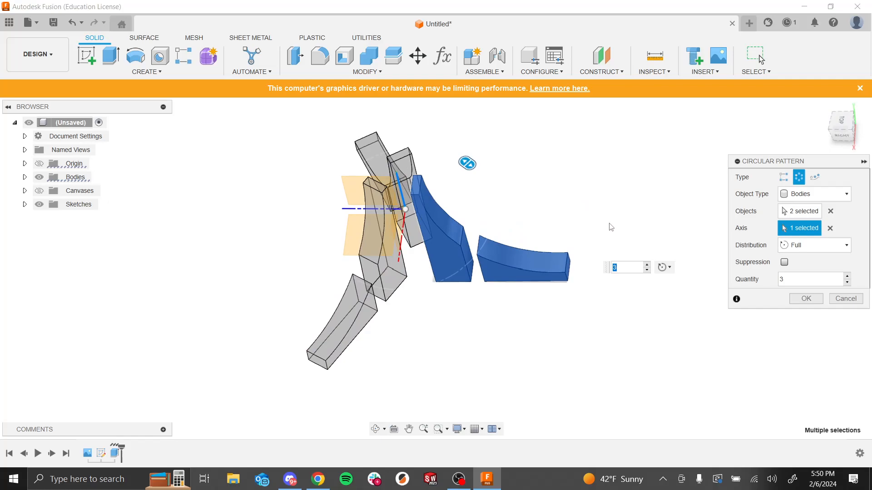
left_click(792, 280)
key("BackSpace")
type("4")
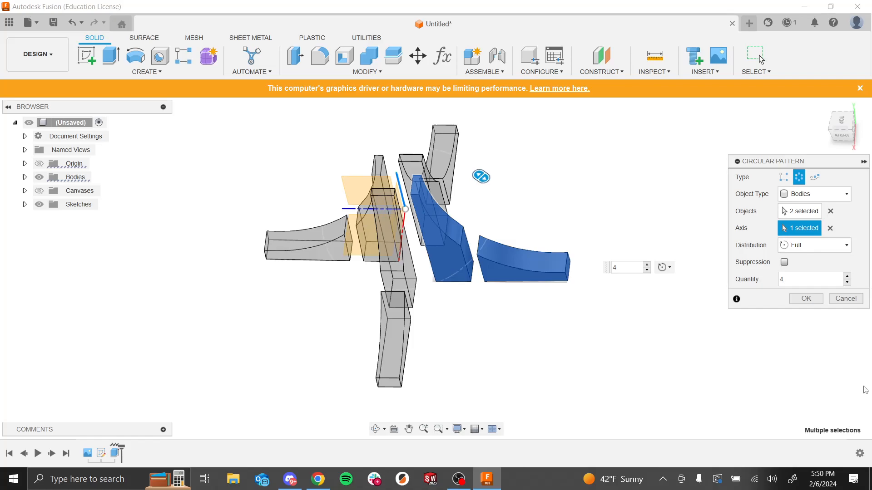
left_click(806, 299)
Step: Edit the spire extrusion feature from the timeline and change its direction to Symmetric
middle_click_drag(447, 269, 465, 301, "shift")
scroll(464, 302, "down", 1)
scroll(417, 214, "up", 1)
middle_click_drag(418, 208, 412, 249, "shift")
scroll(413, 250, "up", 4)
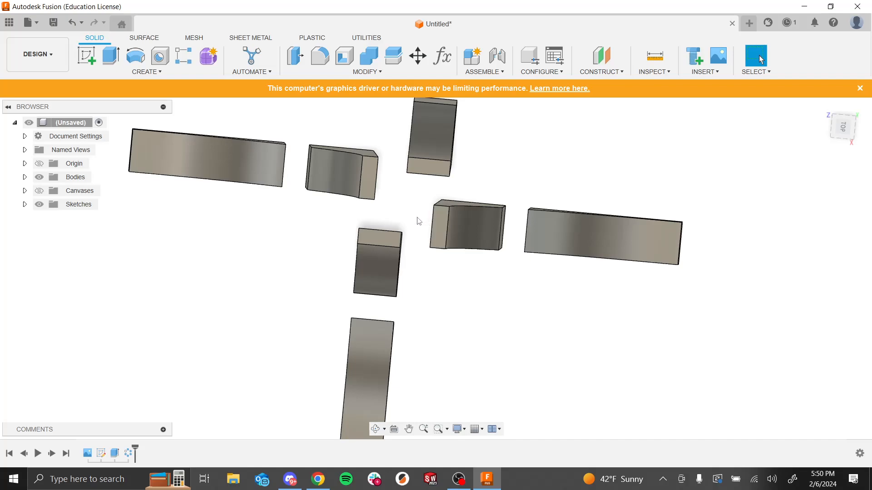
right_click(112, 459)
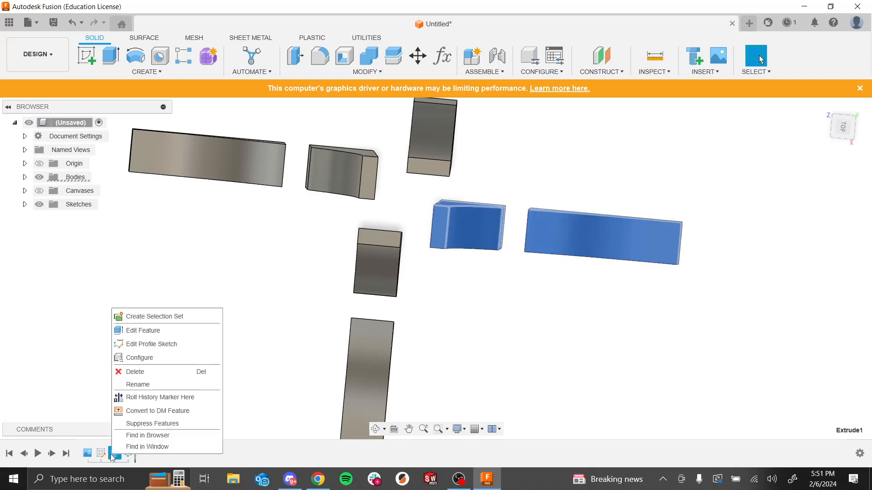
left_click(131, 338)
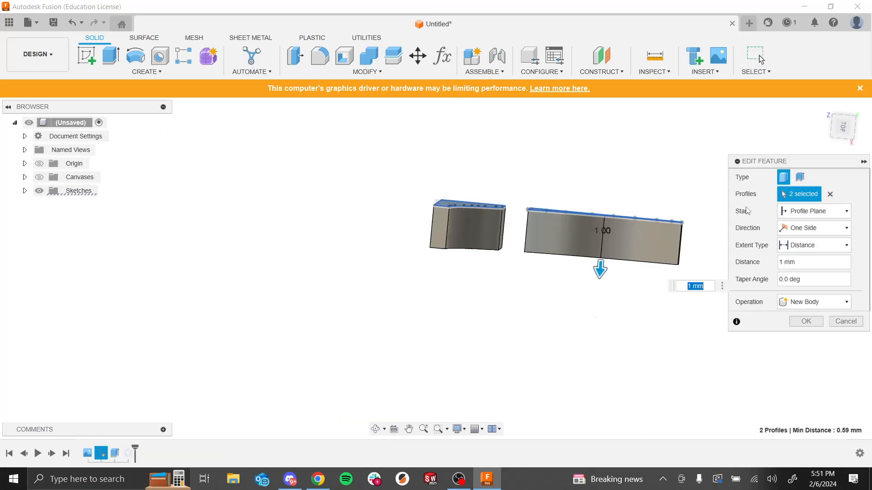
left_click(790, 214)
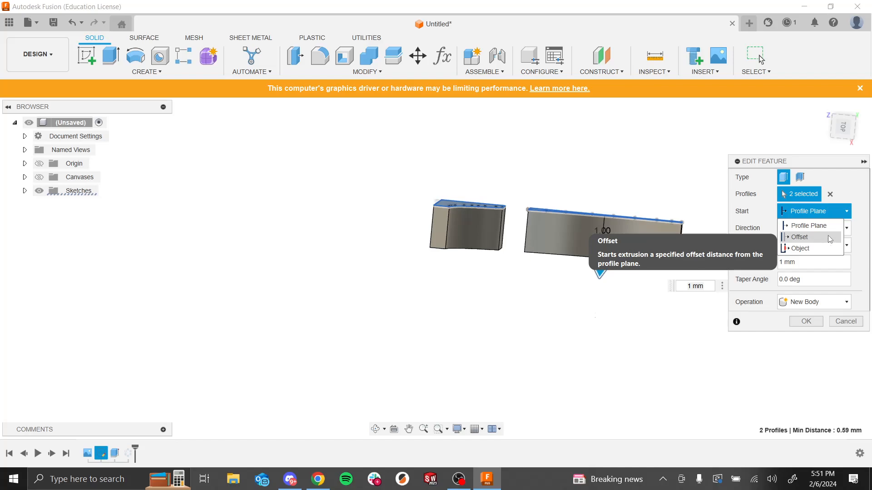
left_click(770, 211)
left_click(817, 231)
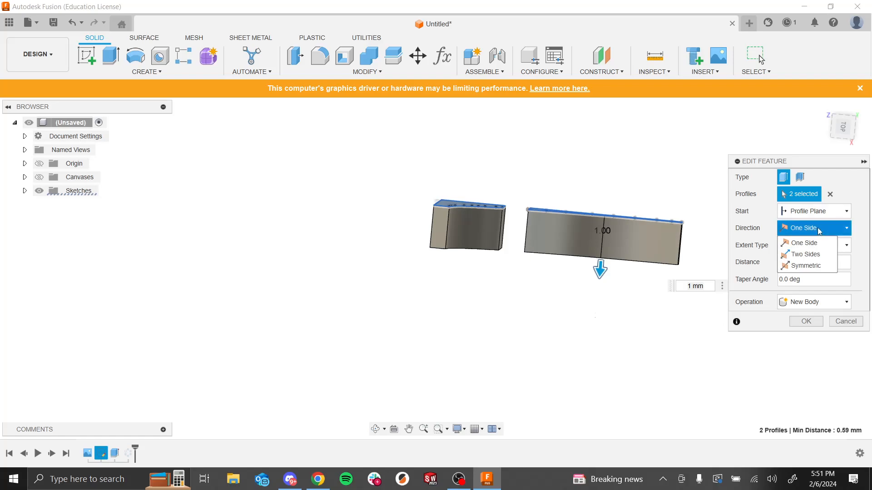
left_click(827, 213)
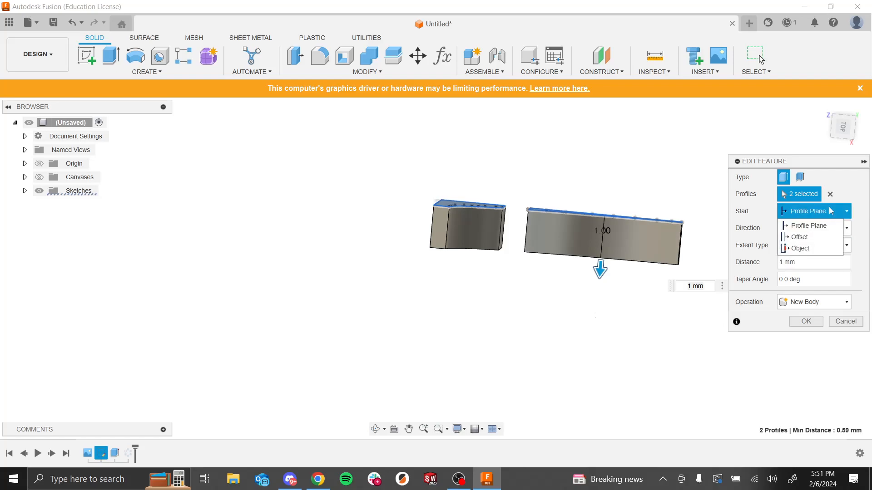
left_click(858, 223)
left_click(844, 230)
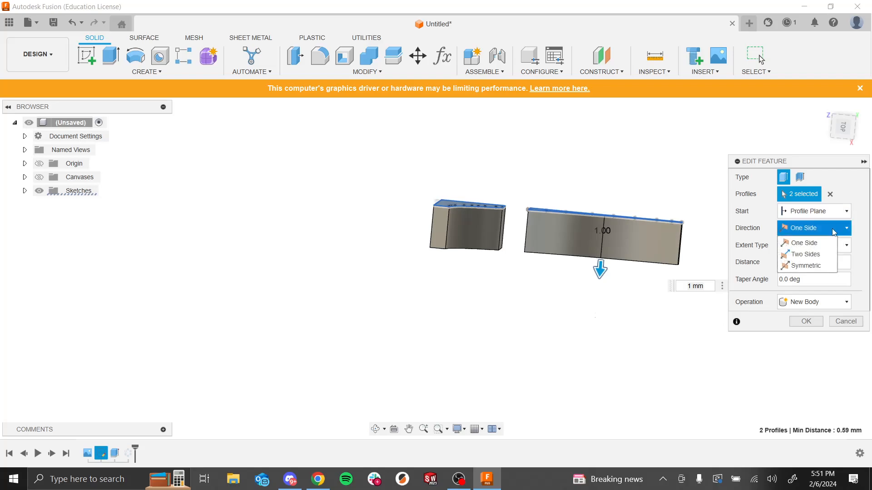
left_click(817, 267)
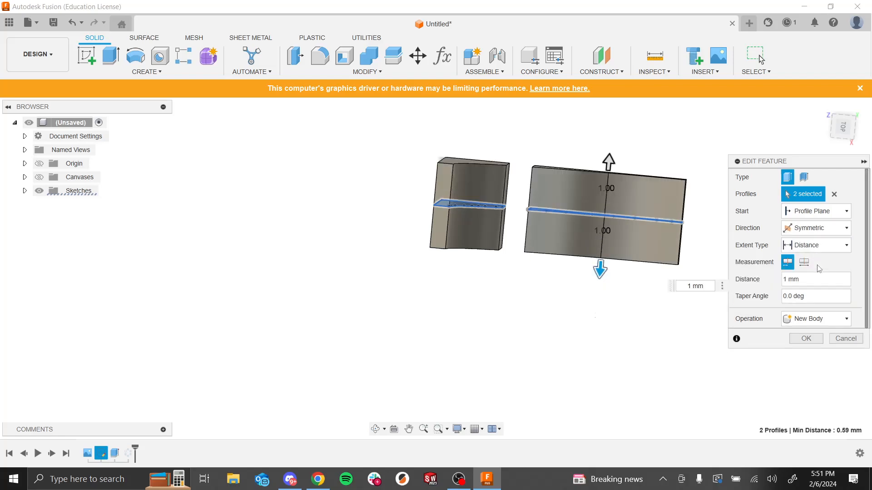
Step: Switch the extrusion direction to One Side and back to Symmetric to compare
left_click(844, 228)
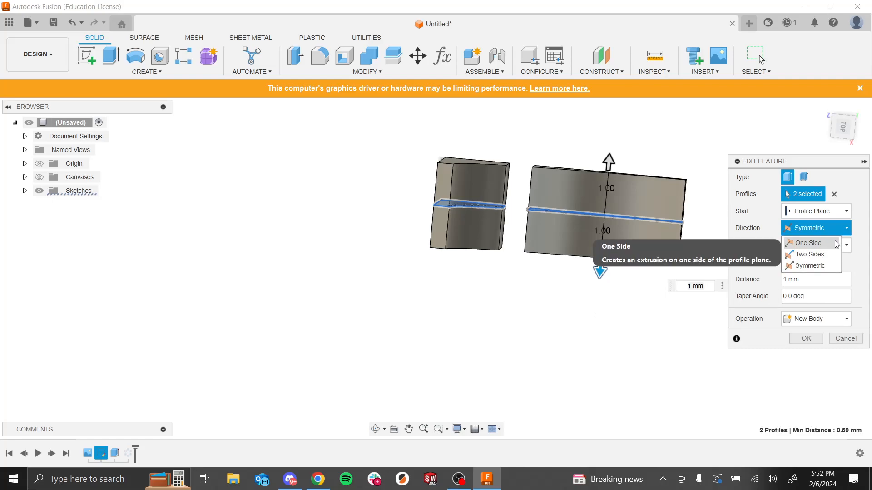
left_click(836, 244)
middle_click_drag(580, 333, 570, 245, "shift")
left_click(830, 230)
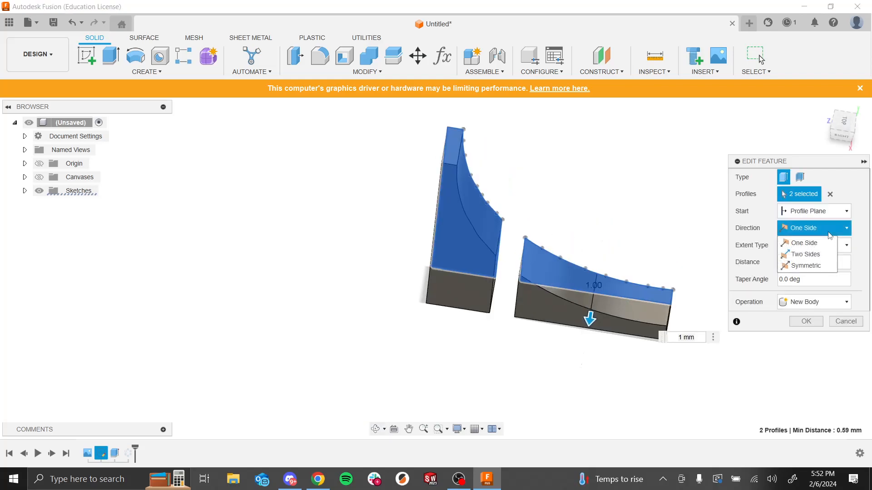
left_click(806, 265)
Step: Set the symmetric extrusion distance to 0.5 mm and confirm the edit
middle_click_drag(595, 313, 579, 334, "shift")
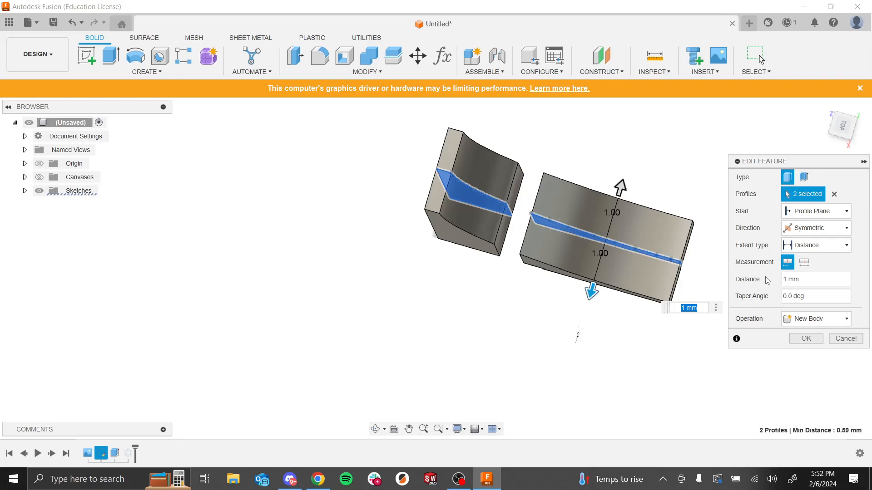
left_click(788, 280)
key("BackSpace")
type("0.5")
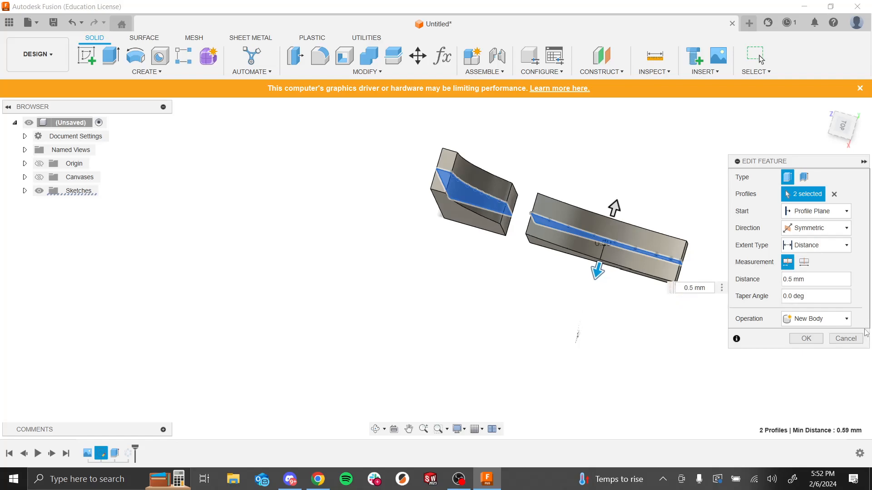
left_click(808, 339)
Step: Orbit and zoom around the patterned spire bodies to examine their arrangement
middle_click_drag(610, 342, 609, 362, "shift")
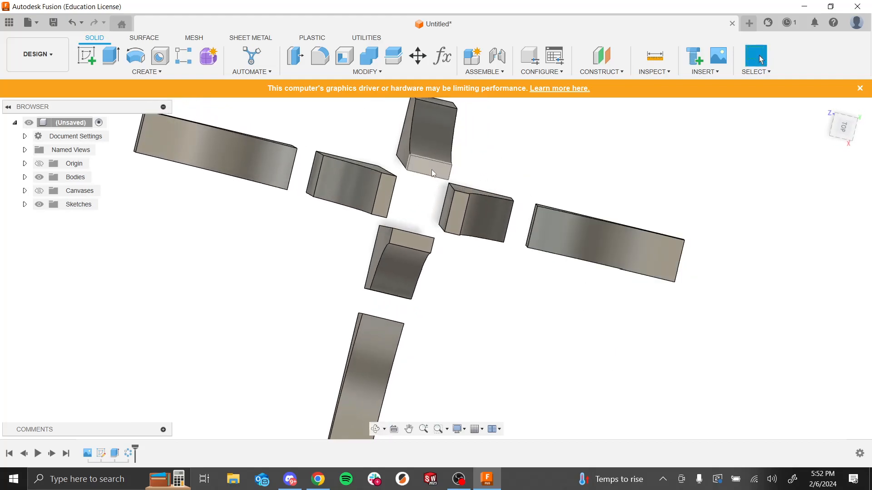
middle_click_drag(474, 330, 488, 313, "shift")
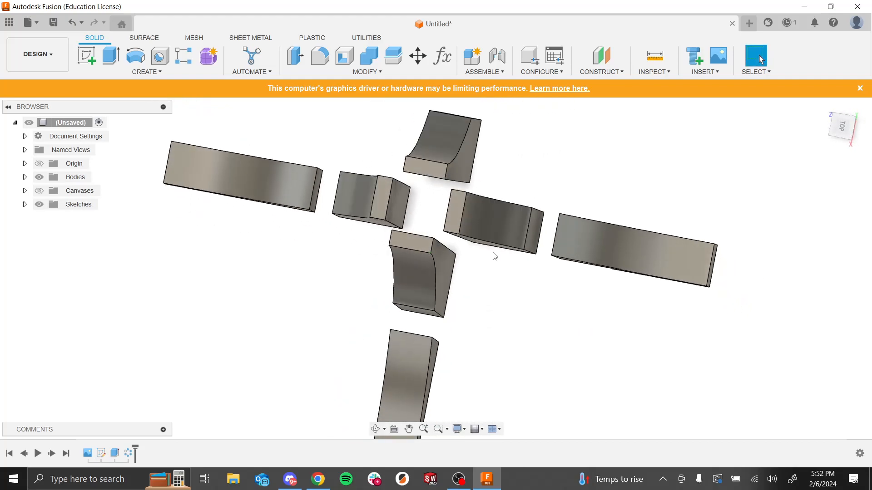
middle_click_drag(553, 224, 574, 225, "shift")
middle_click_drag(570, 325, 561, 354, "shift")
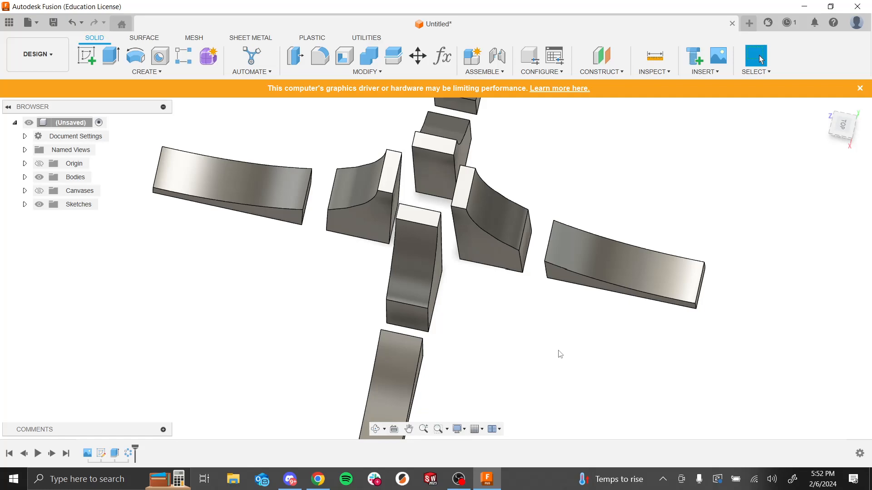
middle_click_drag(568, 355, 567, 338, "shift")
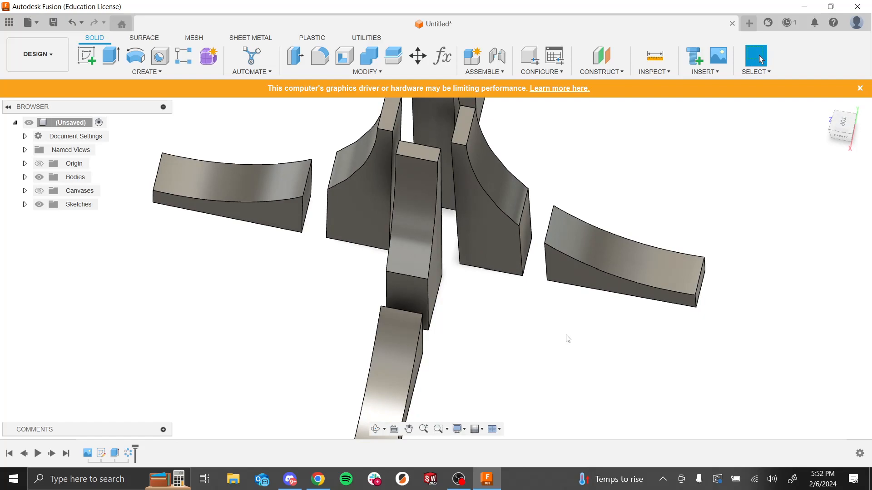
mouse_move(543, 323)
middle_mouse_down("shift")
mouse_move(551, 333)
mouse_move(549, 318)
middle_mouse_up("shift")
scroll(550, 318, "down", 4)
middle_click_drag(556, 278, 587, 191, "shift")
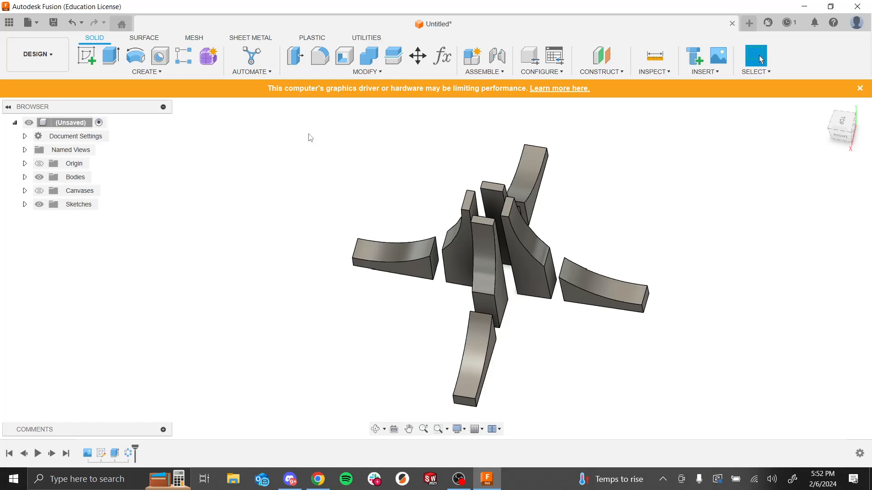
Step: Switch to the browser to view the Engineering Fountain reference slide, then return to Fusion
key("alt+Tab")
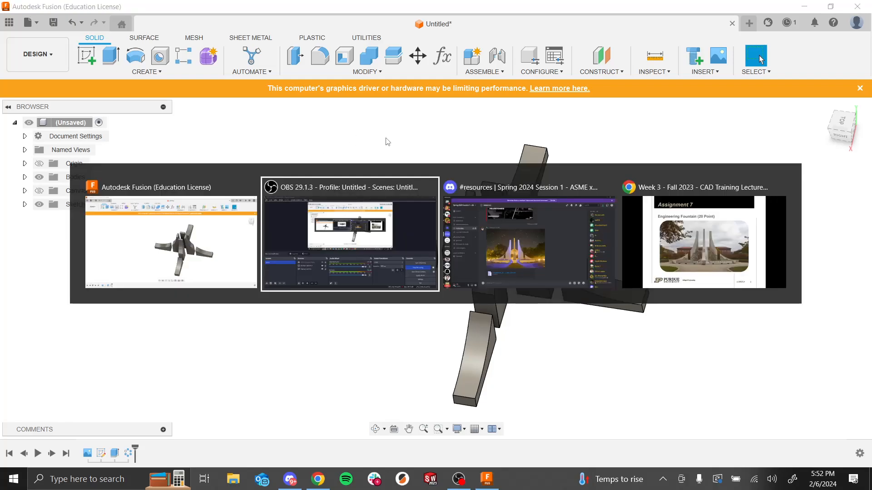
left_click(643, 253)
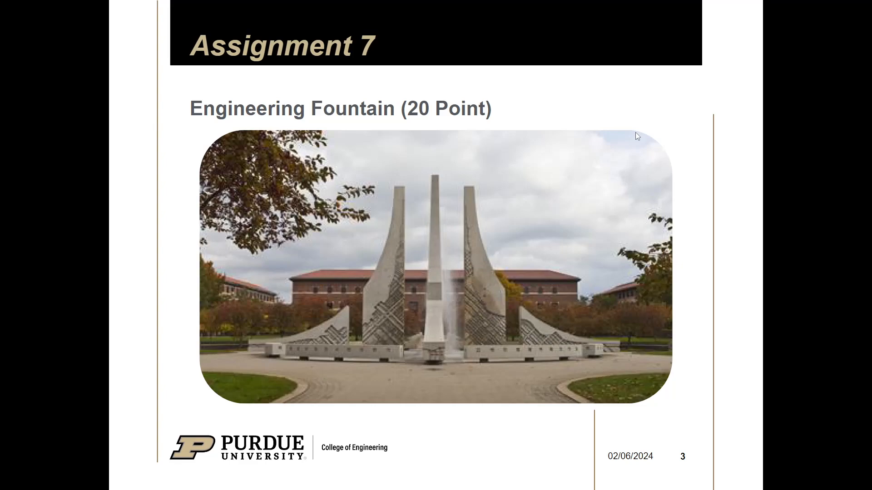
key("alt+Tab")
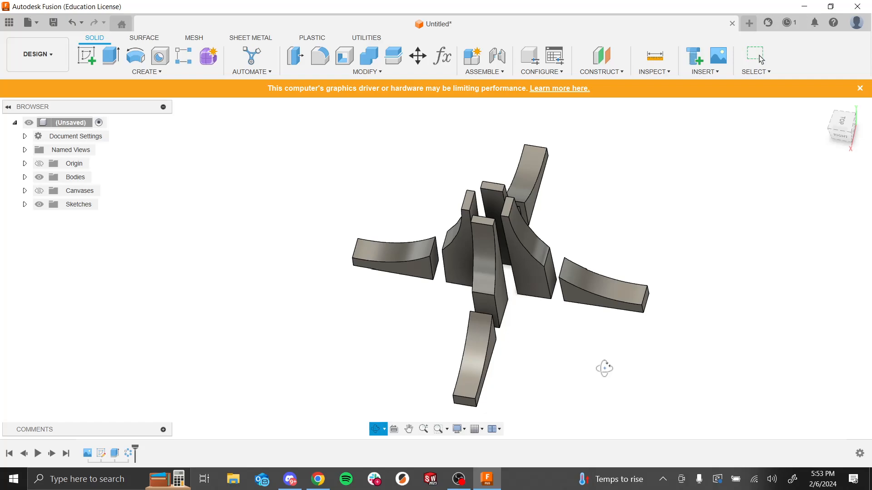
Step: Roll the timeline marker back and forward to compare the model before and after the pattern
middle_click_drag(603, 366, 614, 358, "shift")
scroll(615, 358, "up", 5)
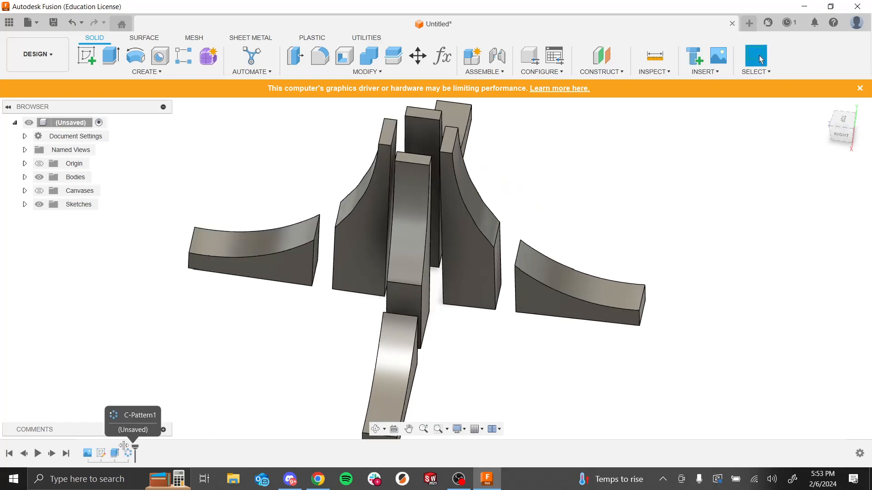
left_click_drag(135, 449, 122, 449)
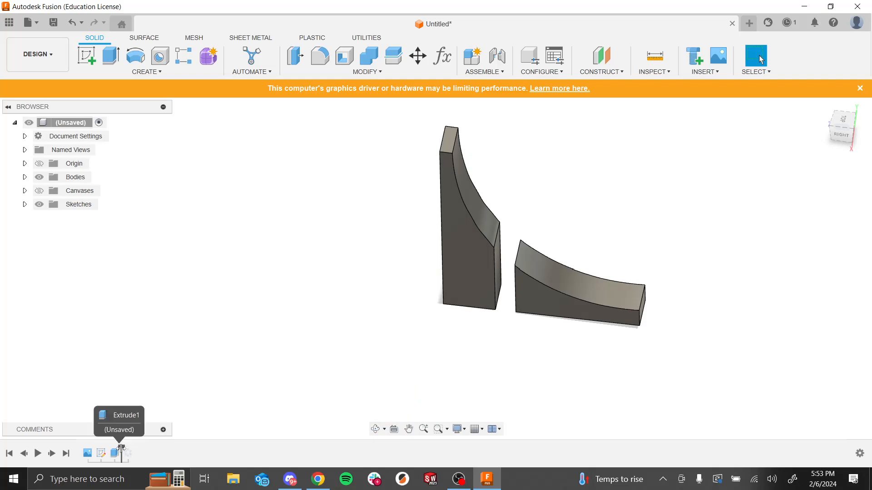
left_click_drag(122, 448, 153, 449)
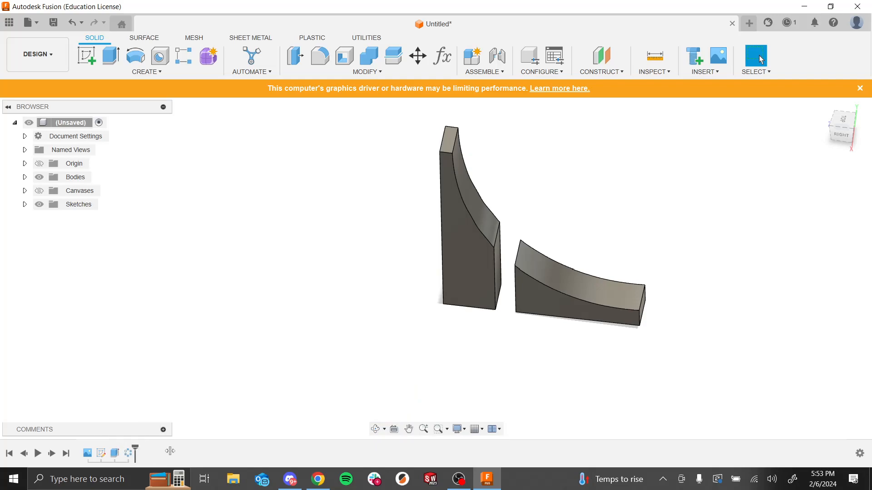
Step: Zoom in and select faces of the central spire bodies to inspect them
scroll(564, 268, "down", 4)
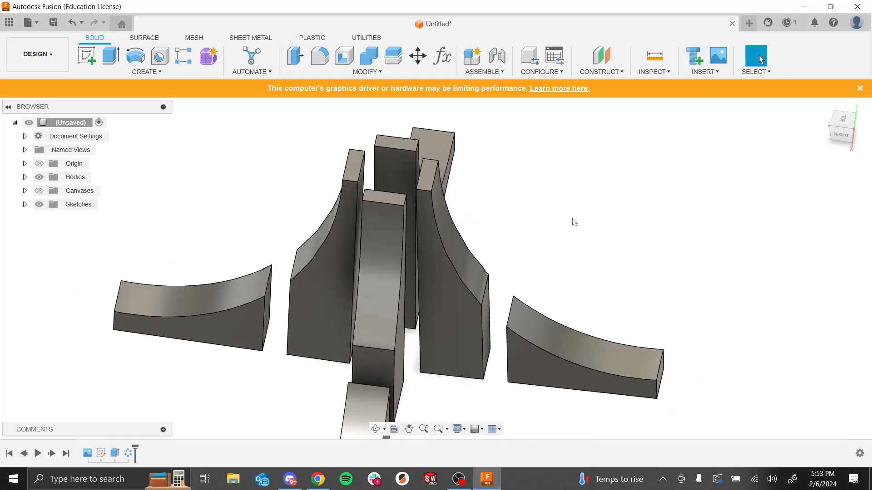
scroll(593, 352, "up", 3)
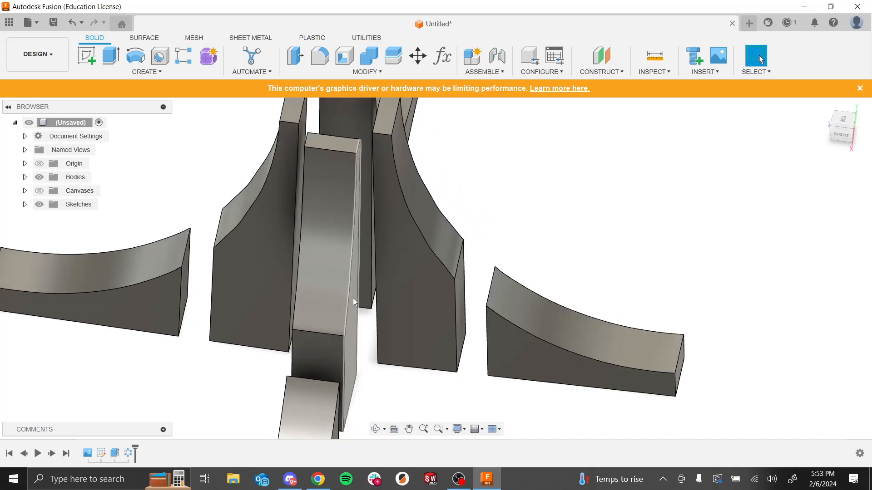
left_click(419, 310)
left_click(544, 368)
left_click(422, 326)
left_click(496, 353)
left_click(421, 308)
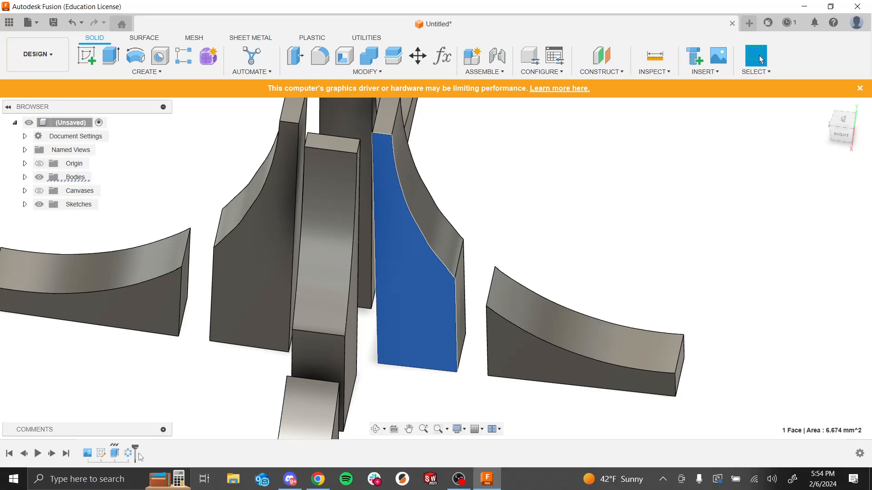
Step: Roll the timeline back to before the circular pattern and clear the selection
left_click_drag(134, 447, 120, 447)
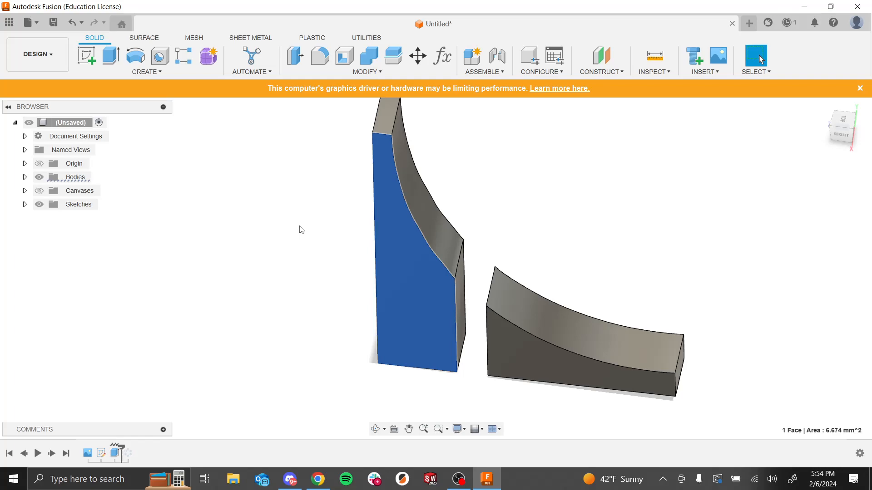
left_click(323, 242)
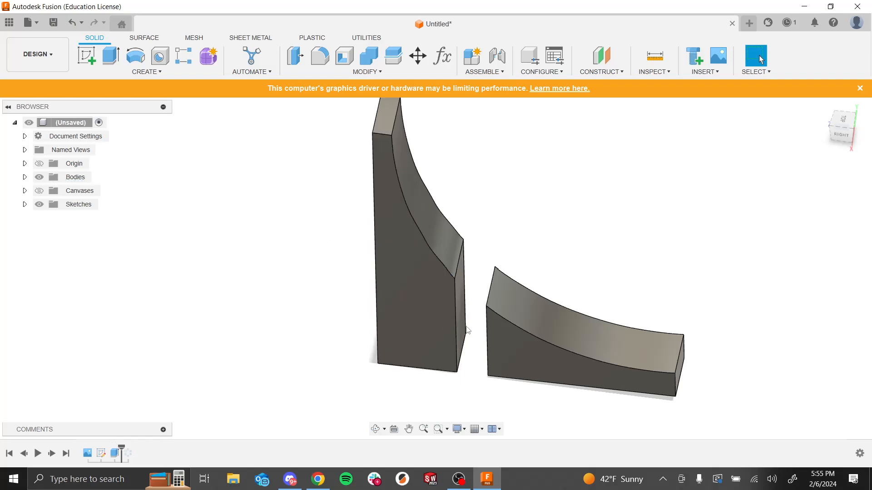
Step: Create a new sketch on the tall spire's flat side face
left_click(91, 64)
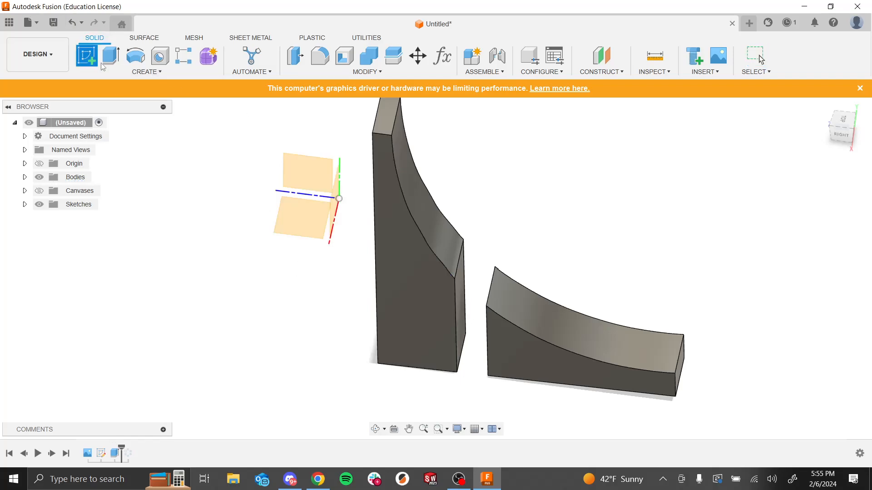
left_click(423, 327)
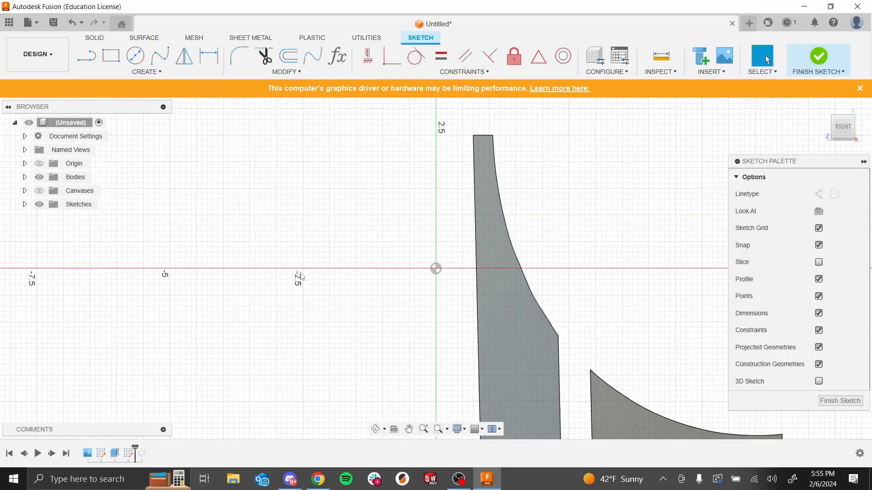
scroll(622, 425, "up", 2)
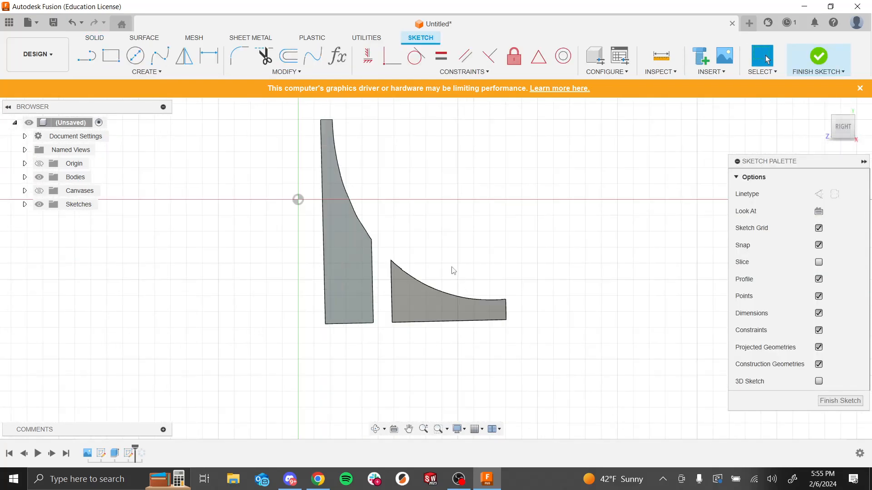
Step: Show the canvas image behind the sketch and restore the right-side view
left_click(39, 193)
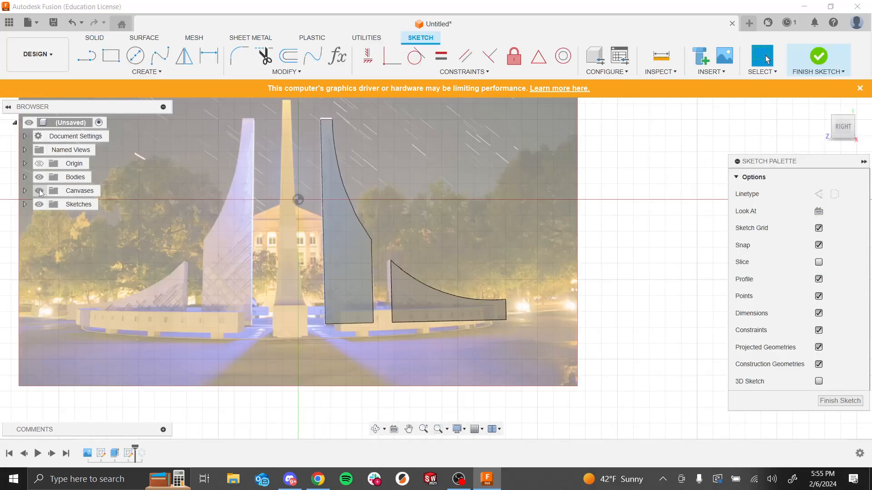
middle_click_drag(576, 214, 578, 221, "shift")
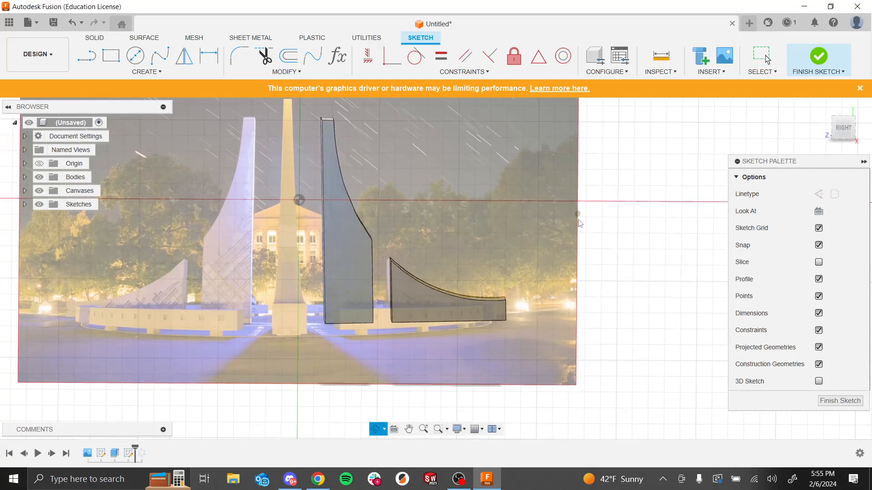
scroll(576, 226, "up", 1)
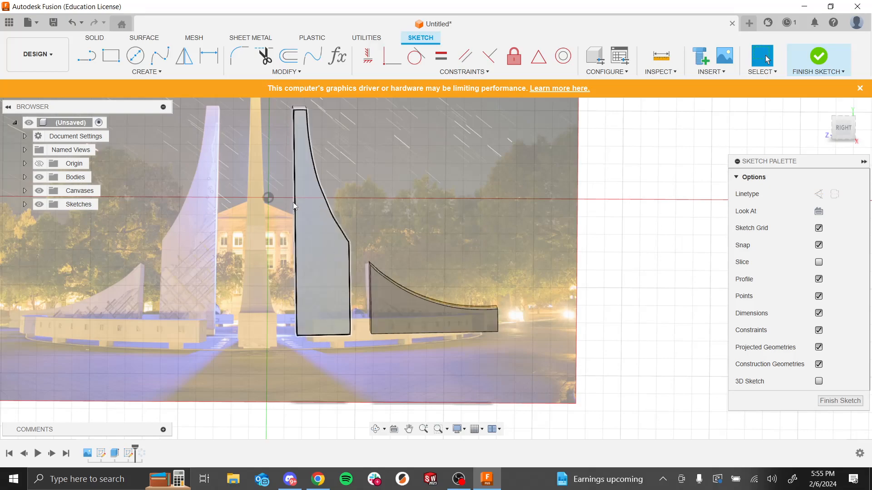
left_click(838, 136)
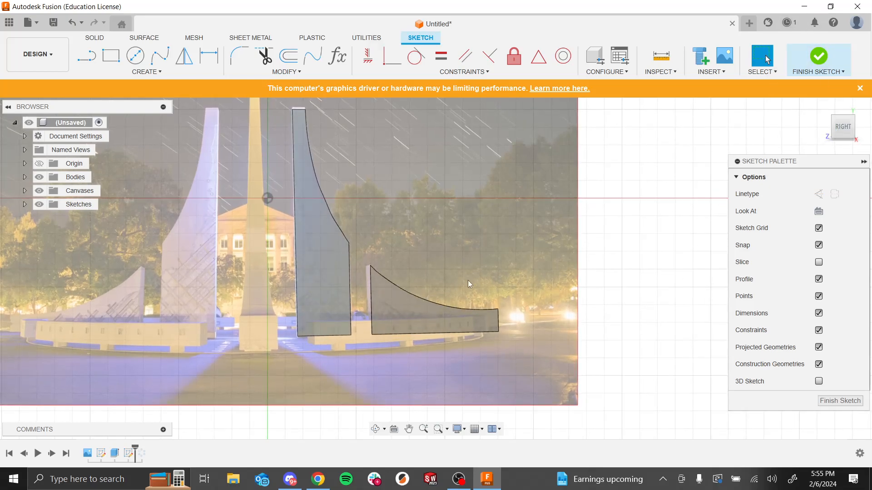
Step: Project the straight outline edges of both spire bodies into the sketch
left_click(330, 336)
left_click(296, 286, "shift")
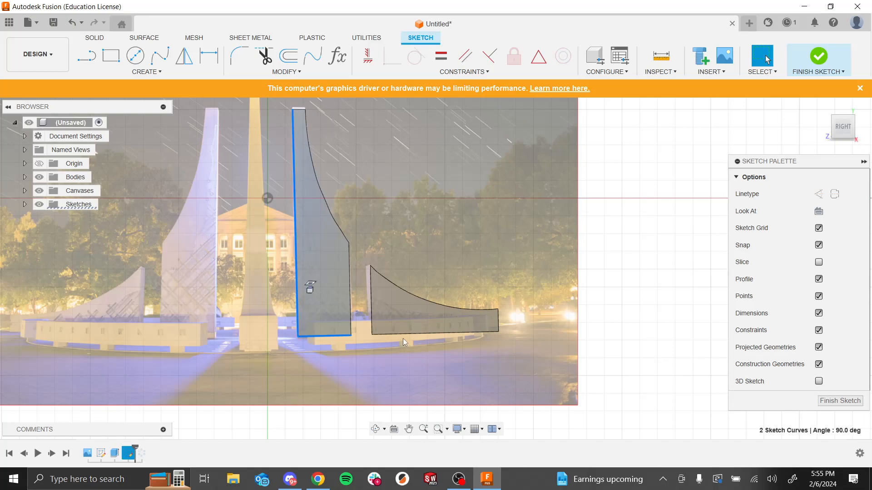
left_click(372, 315, "shift")
left_click(406, 335, "shift")
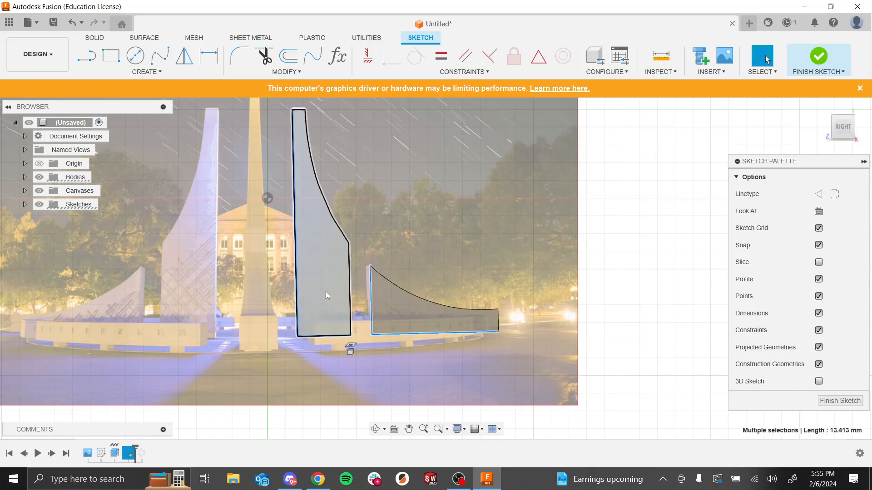
left_click(350, 306, "shift")
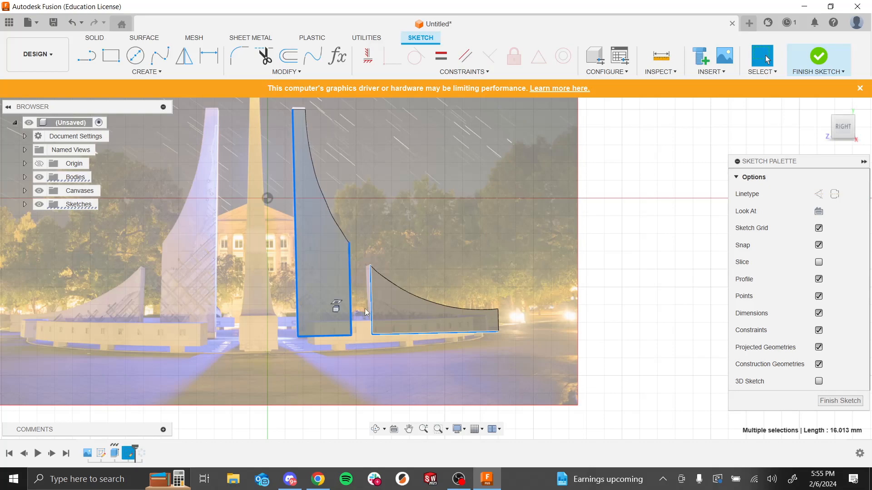
left_click(497, 323, "shift")
key("p")
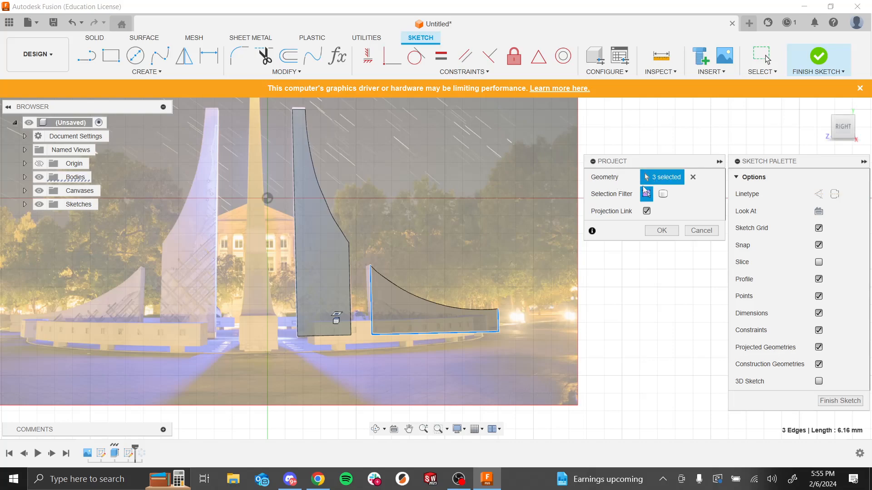
left_click(347, 334)
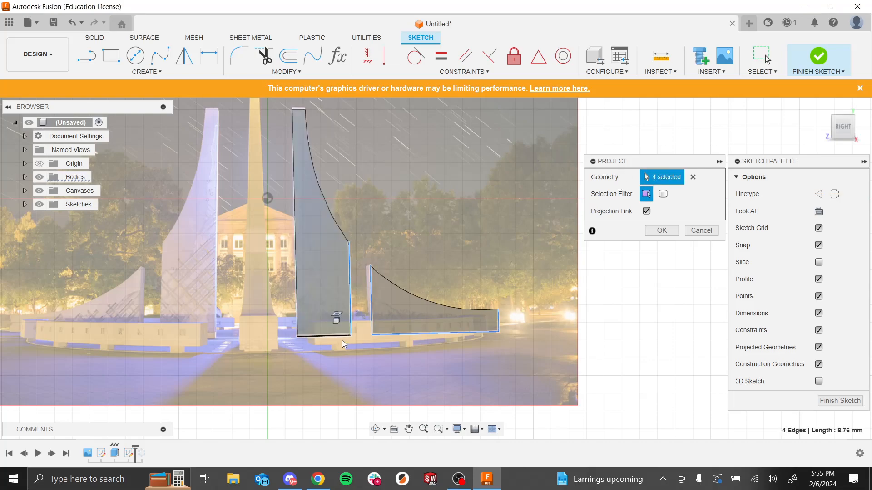
left_click(334, 337)
left_click(295, 303)
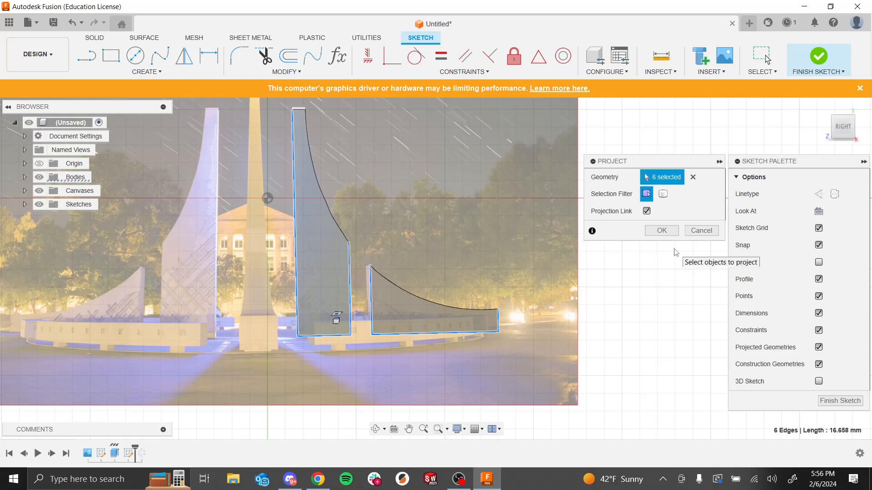
left_click(666, 231)
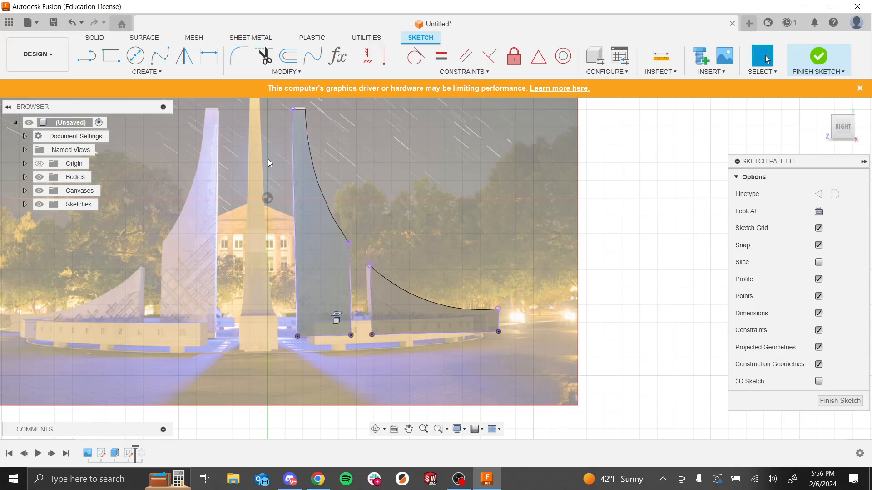
Step: Hide the bodies so only the projected edges and the canvas image remain visible
left_click(39, 177)
left_click(39, 192)
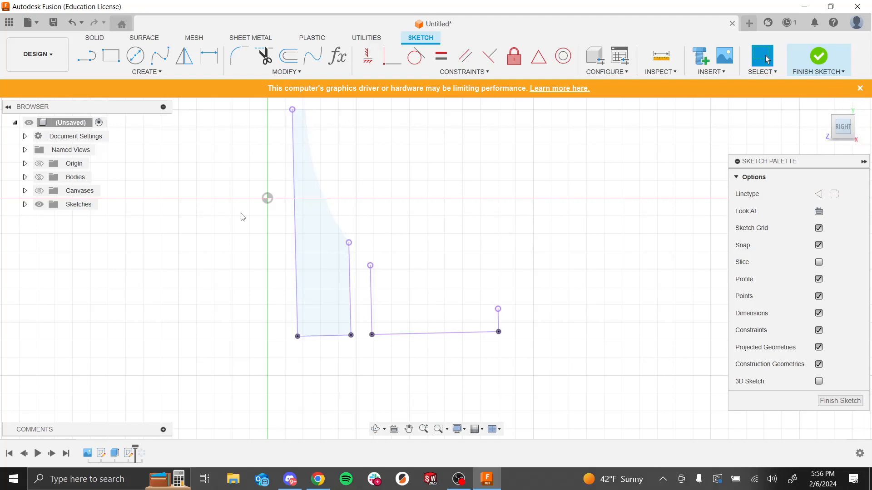
middle_click_drag(523, 280, 541, 274, "shift")
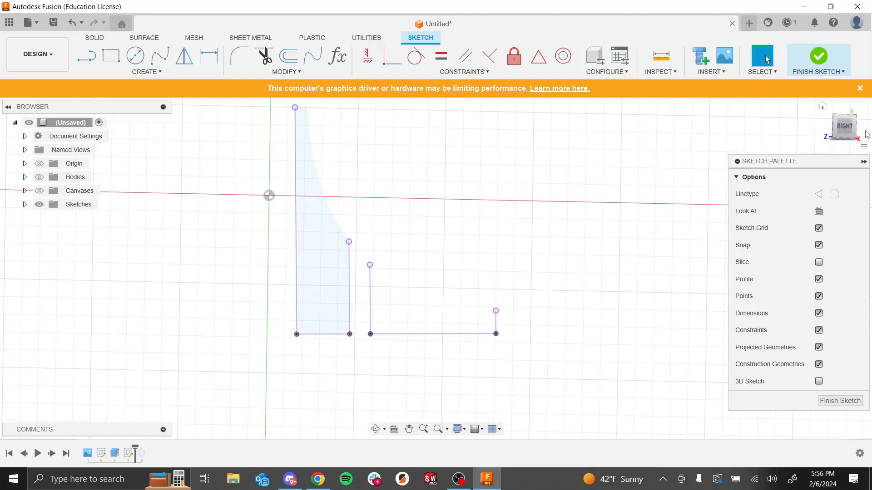
left_click(845, 131)
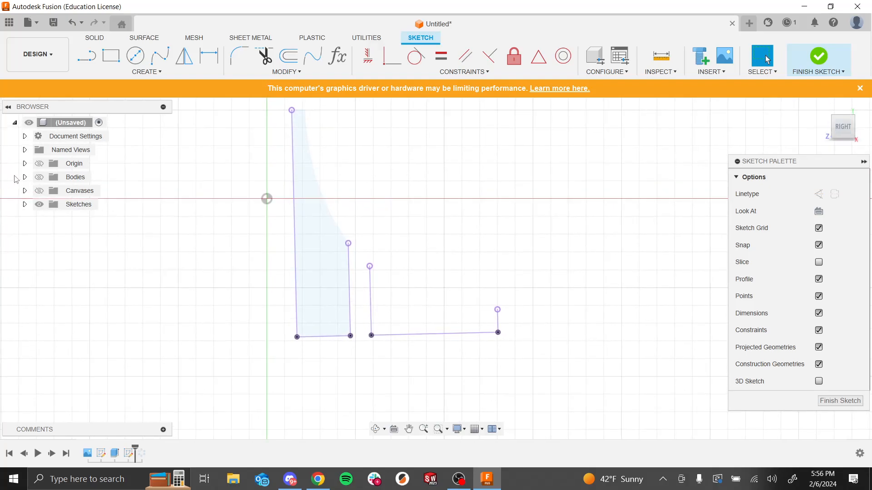
left_click(40, 191)
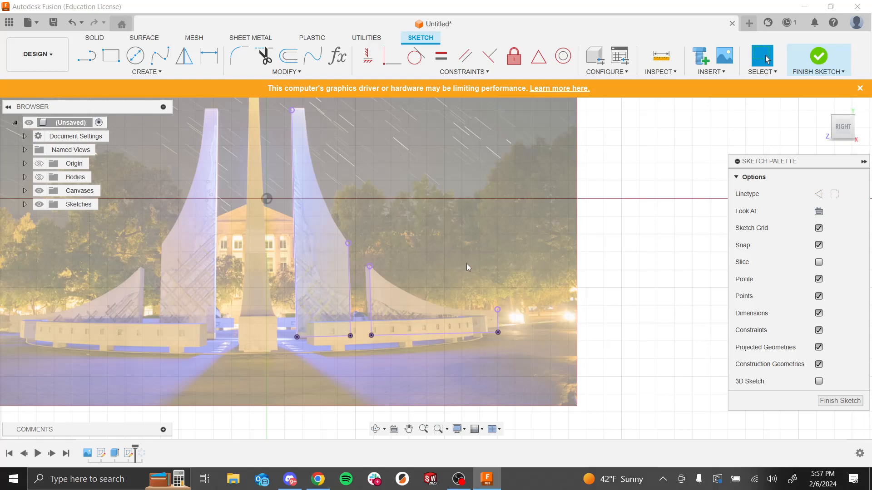
Step: Trace the tall spire's curved inner edge from its top to its base with a fit point spline
left_click(168, 58)
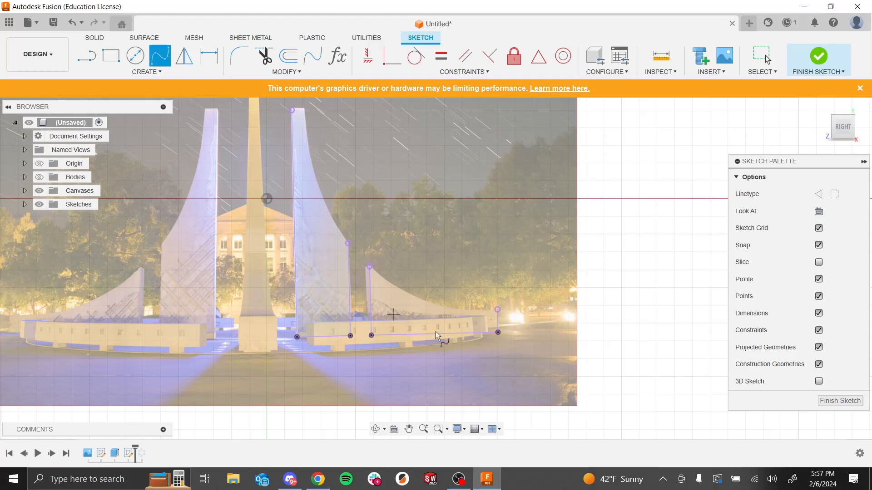
scroll(335, 176, "down", 3)
scroll(374, 286, "up", 6)
scroll(262, 247, "up", 5)
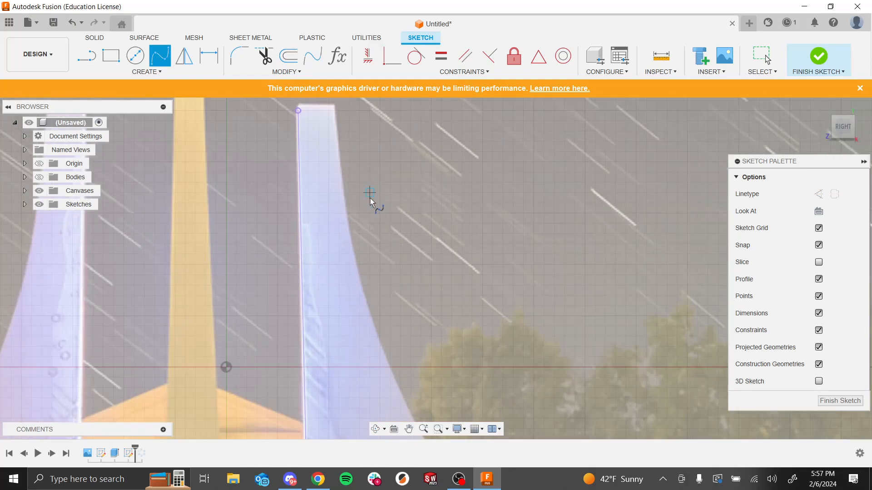
left_click(275, 233)
left_click(282, 233)
left_click(293, 243)
left_click(292, 280)
left_click(297, 346)
left_click(307, 396)
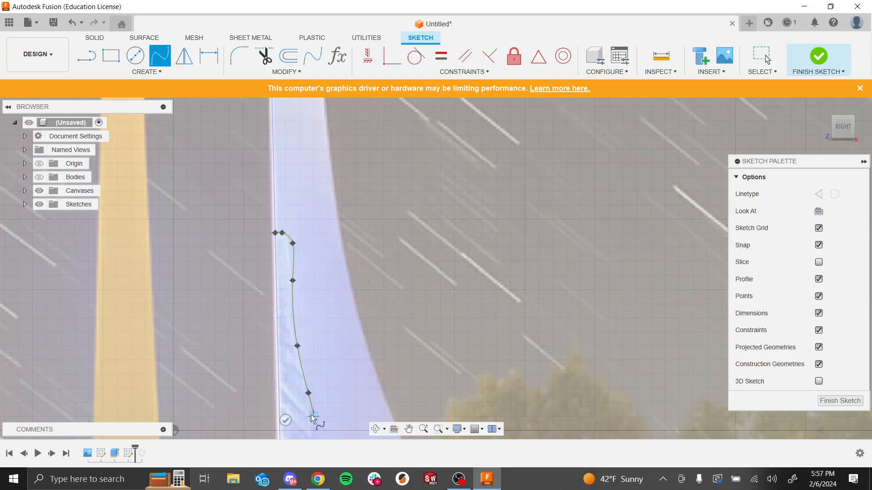
scroll(320, 307, "down", 5)
scroll(320, 306, "down", 3)
scroll(319, 295, "up", 5)
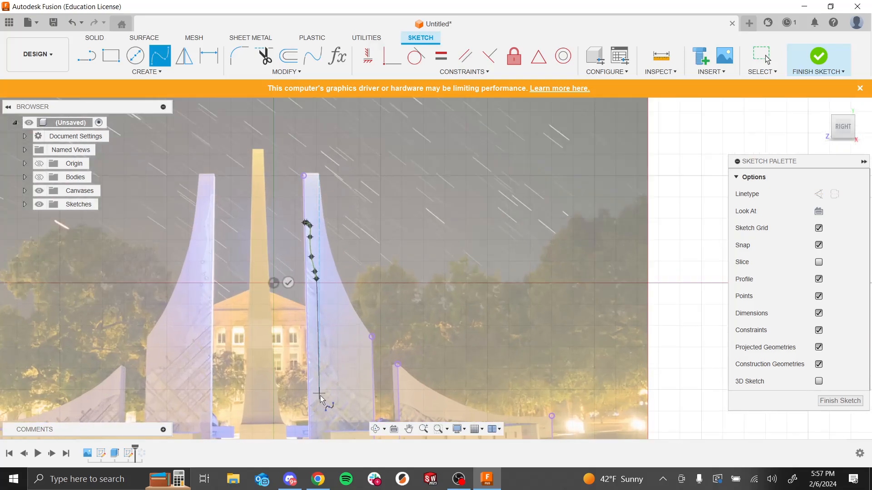
left_click(319, 253)
left_click(319, 281)
left_click(328, 293)
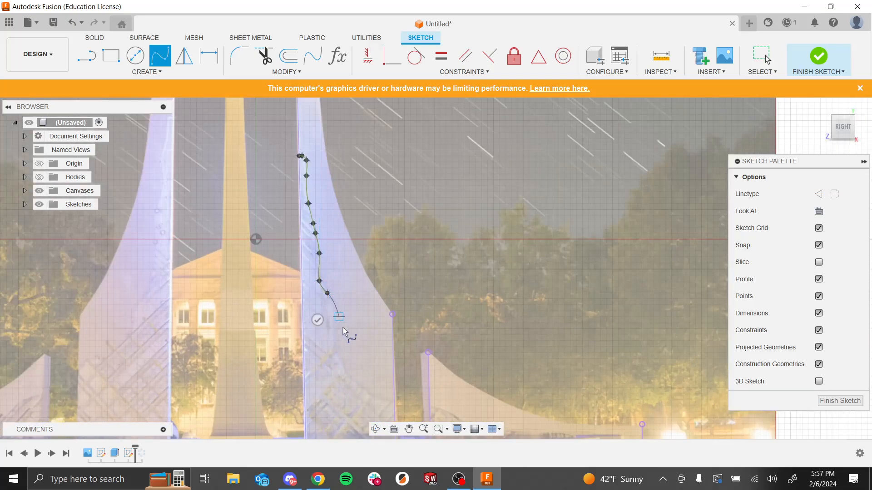
left_click(333, 341)
left_click(345, 359)
left_click(357, 382)
left_click(375, 389)
left_click(375, 394)
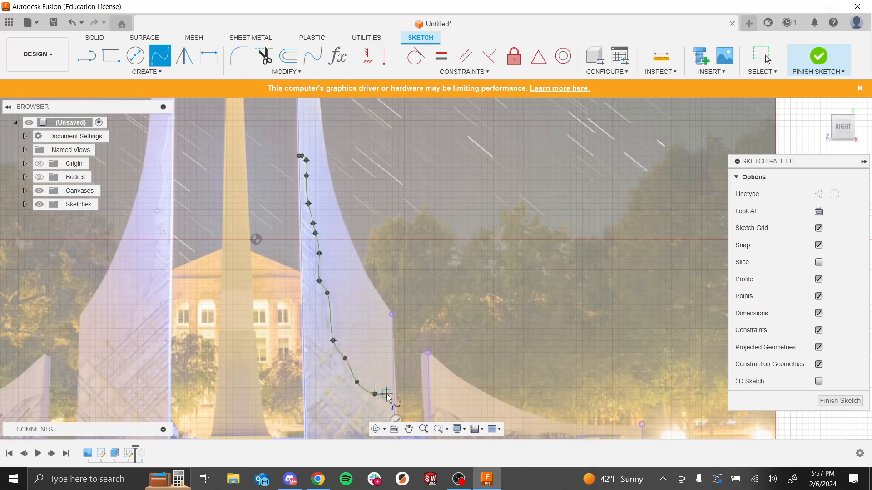
left_click(387, 394)
left_click(394, 392)
left_click(407, 417)
Step: Trace the short spire's curved top edge with a second fit point spline along the canvas image
scroll(419, 328, "down", 4)
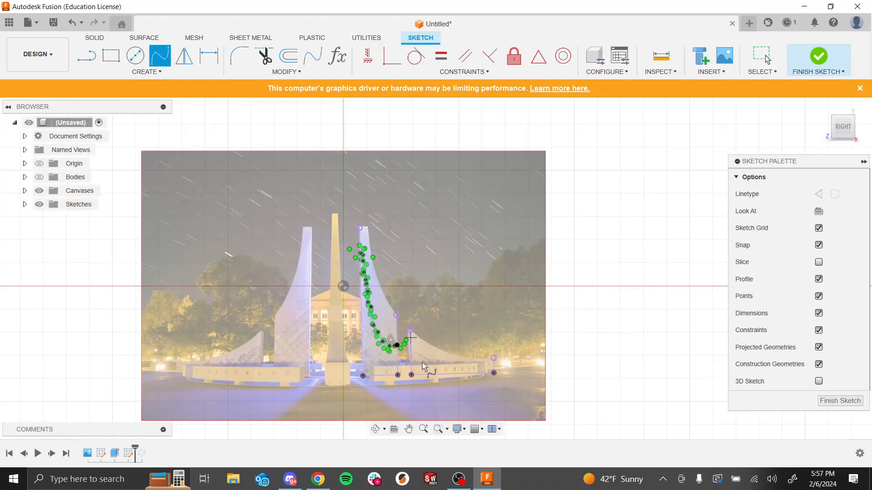
scroll(450, 394, "up", 2)
scroll(449, 394, "up", 2)
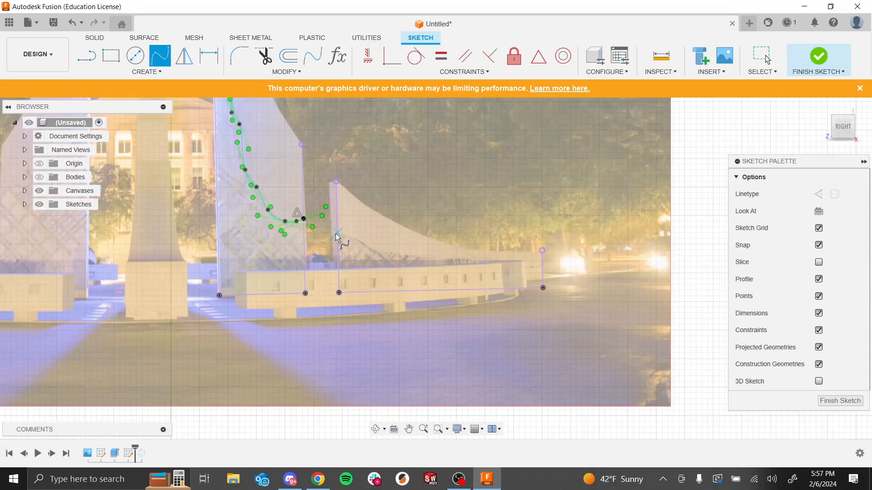
left_click(359, 237)
left_click(371, 249)
left_click(387, 256)
left_click(405, 256)
left_click(434, 255)
left_click(444, 261)
left_click(468, 267)
left_click(485, 261)
left_click(514, 267)
left_click(531, 273)
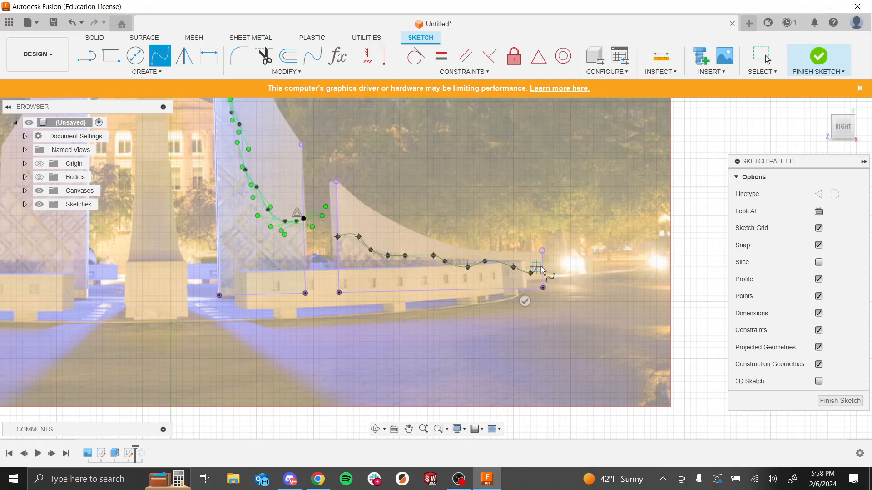
left_click(543, 267)
left_click(564, 282)
Step: Try trimming the tall spire's traced spline, then undo the trim
scroll(410, 200, "down", 6)
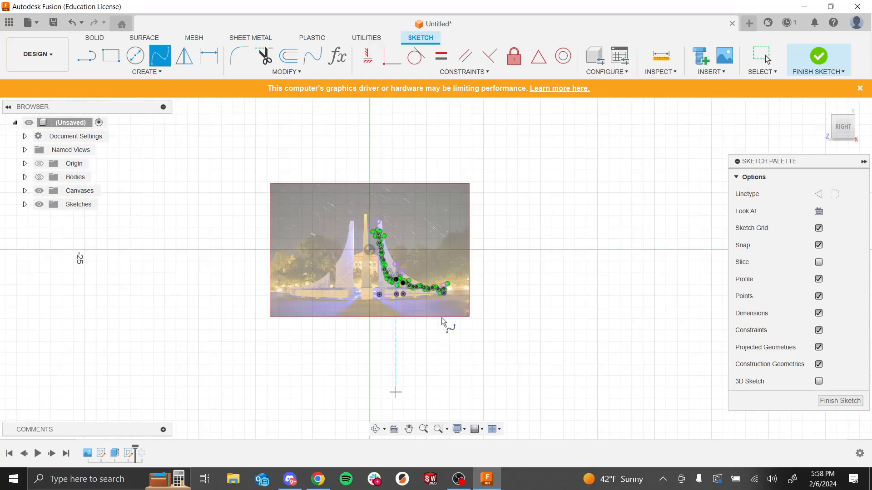
scroll(465, 256, "up", 3)
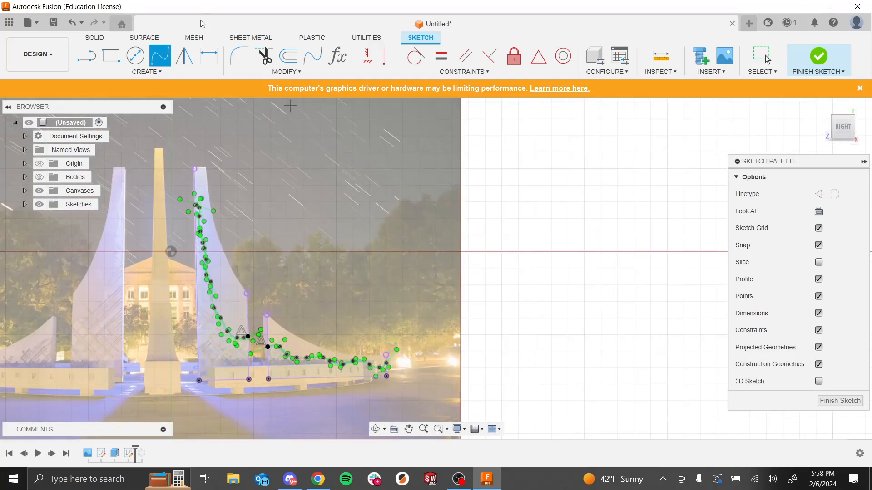
left_click(264, 56)
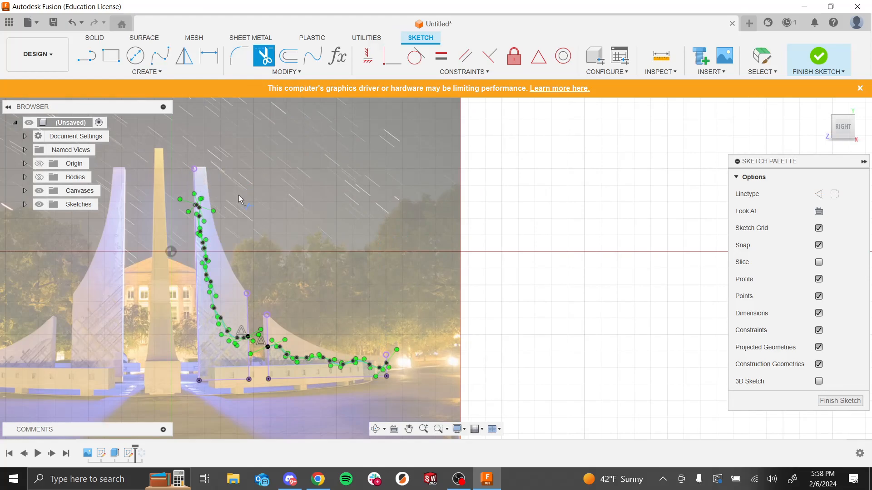
scroll(227, 191, "down", 8)
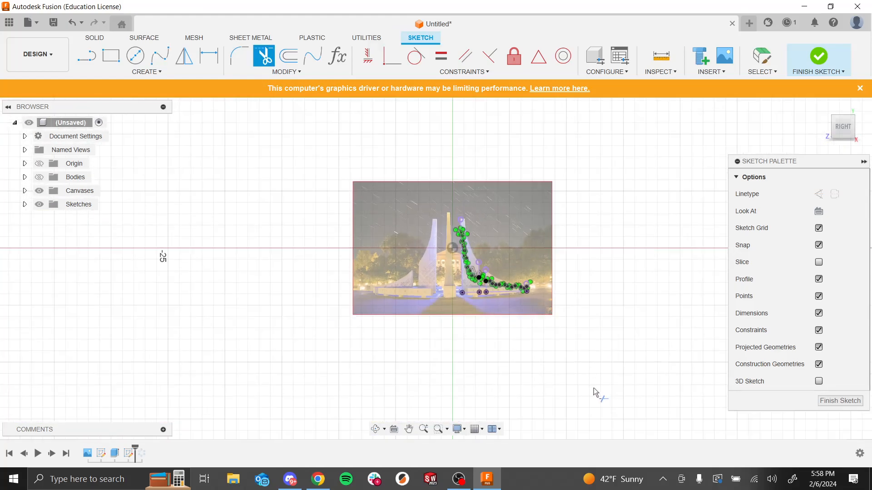
scroll(467, 363, "up", 4)
scroll(529, 205, "up", 5)
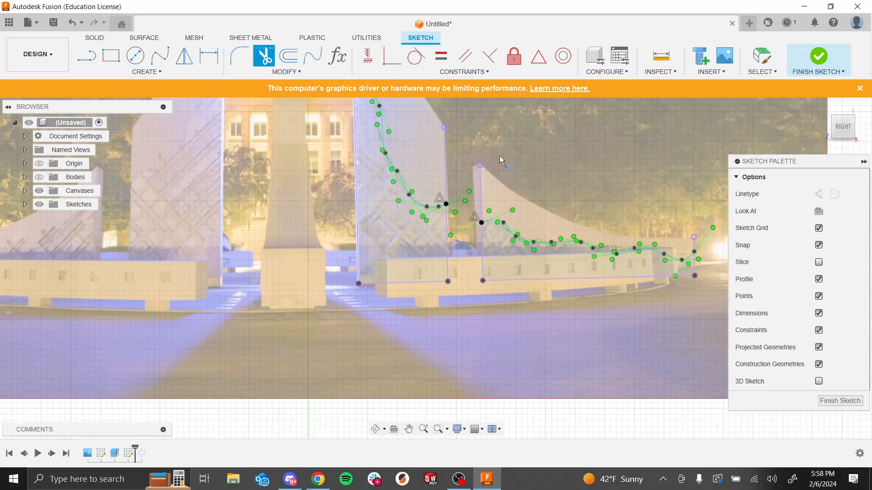
left_click(403, 191)
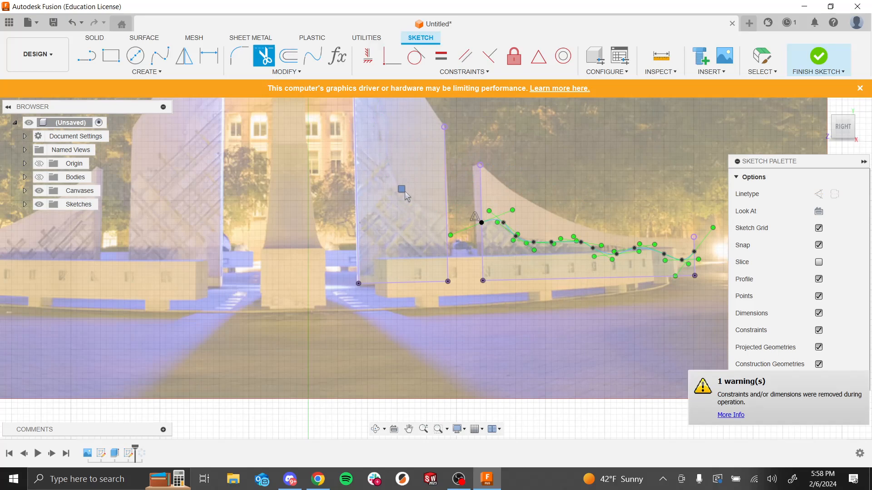
key("Escape")
key("ctrl+z")
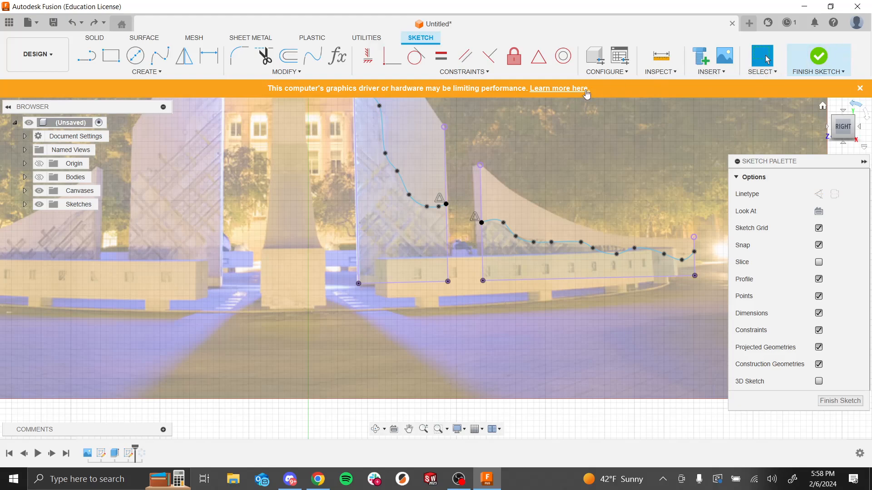
Step: Show the spire bodies again and finish the spline sketch
left_click(39, 177)
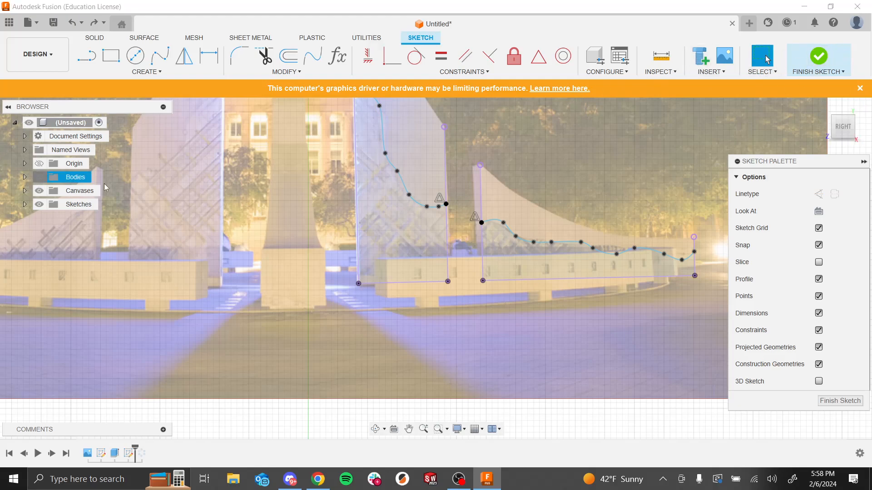
left_click(816, 60)
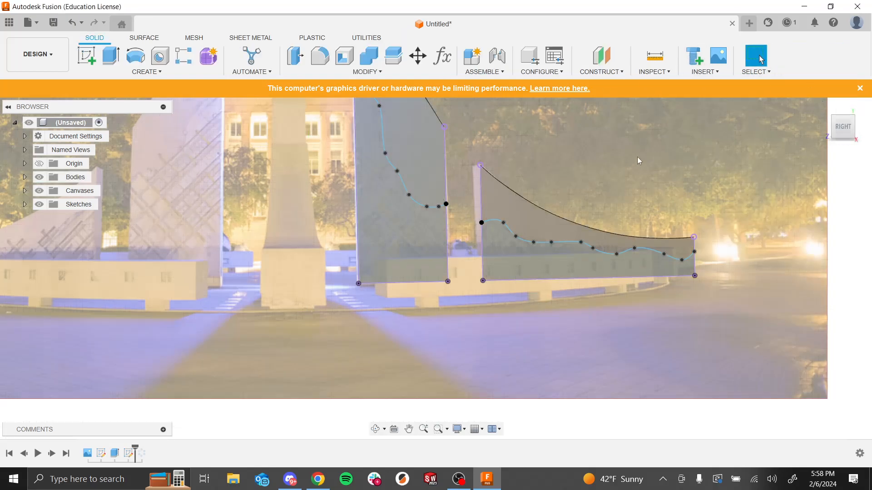
key("e")
left_click(421, 264)
left_click(521, 274)
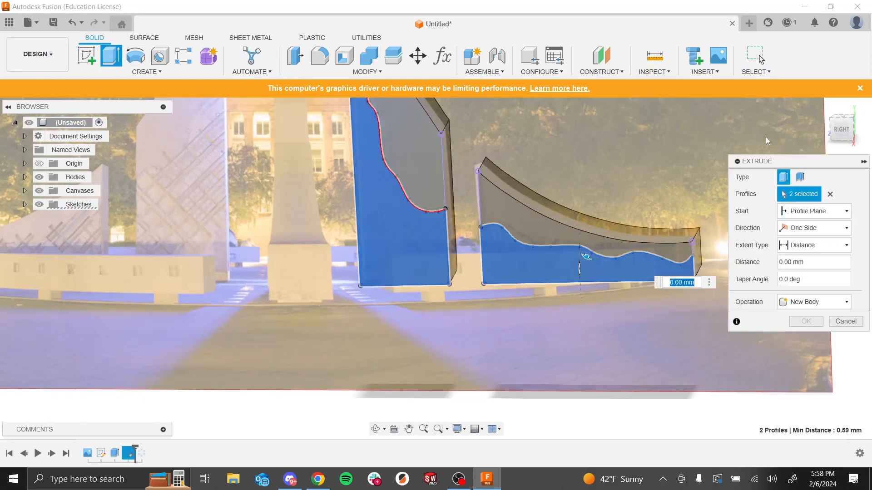
key("Escape")
Step: Extrude both traced spline profiles as a Cut into the spires, 0.10 mm deep (-0.10 mm)
mouse_move(630, 194)
middle_mouse_down("shift")
mouse_move(661, 197)
mouse_move(627, 186)
middle_mouse_up("shift")
middle_click_drag(582, 115, 571, 126, "shift")
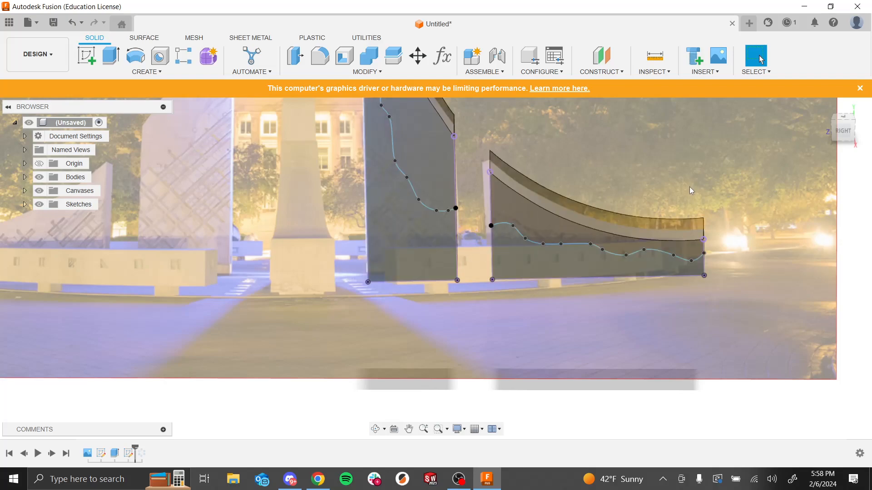
left_click(110, 56)
left_click(423, 271)
left_click(523, 275)
middle_click_drag(593, 344, 566, 352, "shift")
scroll(616, 234, "down", 2)
scroll(616, 234, "up", 2)
left_click_drag(561, 296, 550, 313)
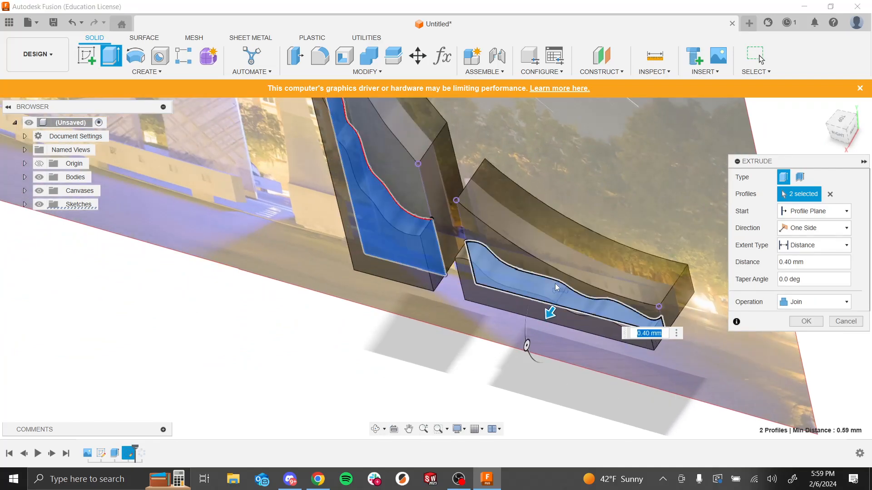
left_click_drag(551, 313, 575, 272)
left_click_drag(579, 302, 578, 305)
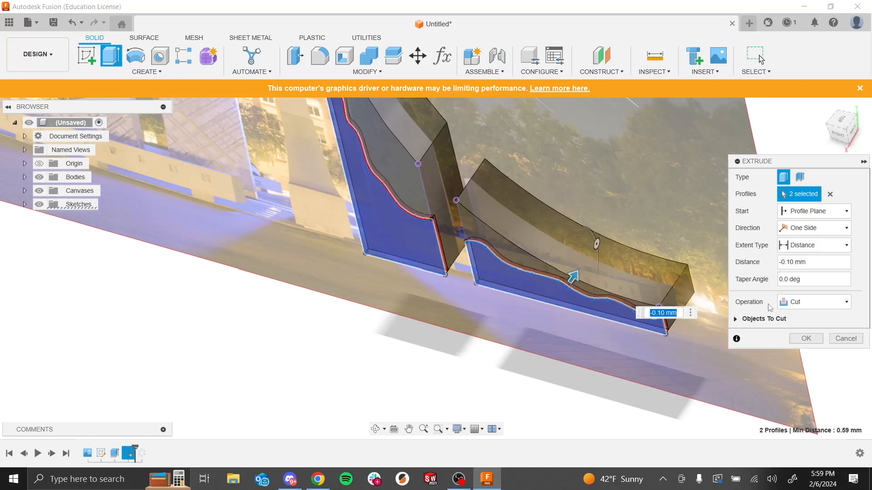
left_click(803, 306)
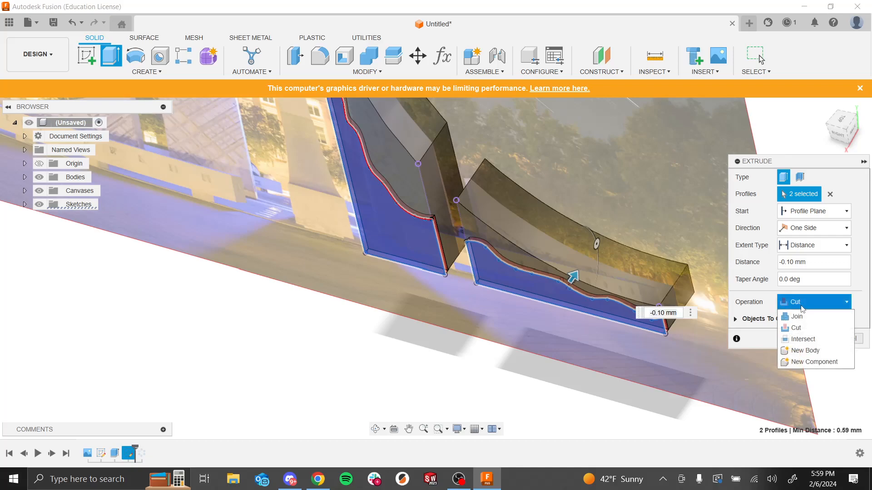
left_click(799, 308)
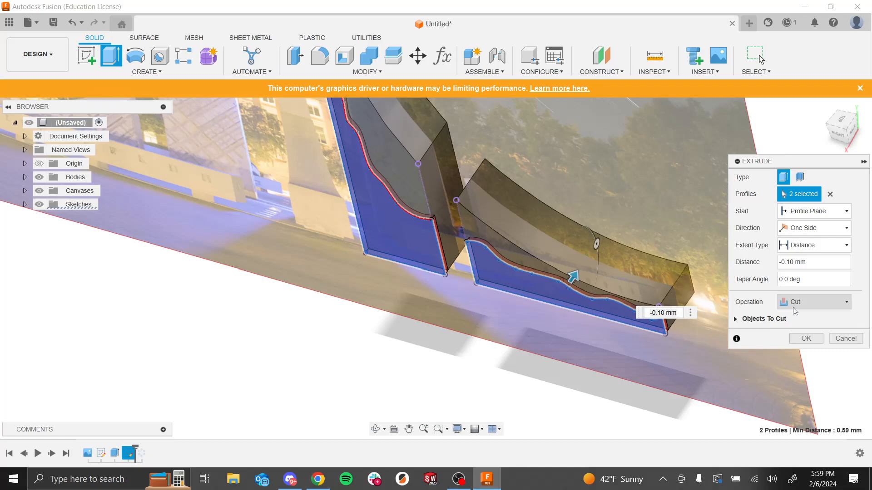
left_click(803, 339)
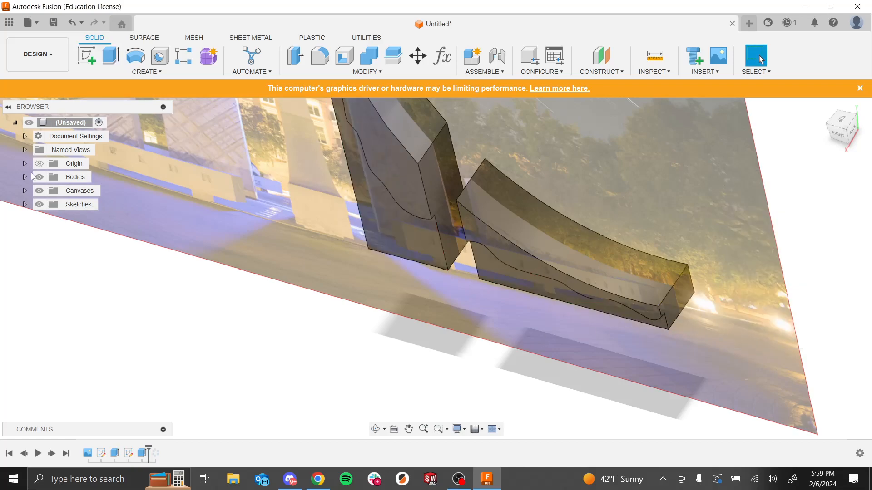
Step: Hide the canvas image and inspect the cut spires in 3D
left_click(40, 191)
middle_click_drag(331, 364, 484, 222, "shift")
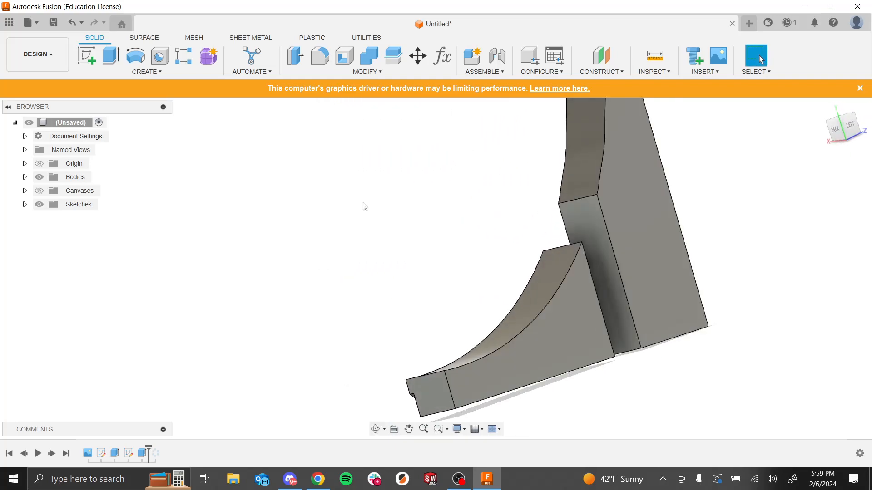
middle_click_drag(382, 277, 442, 205, "shift")
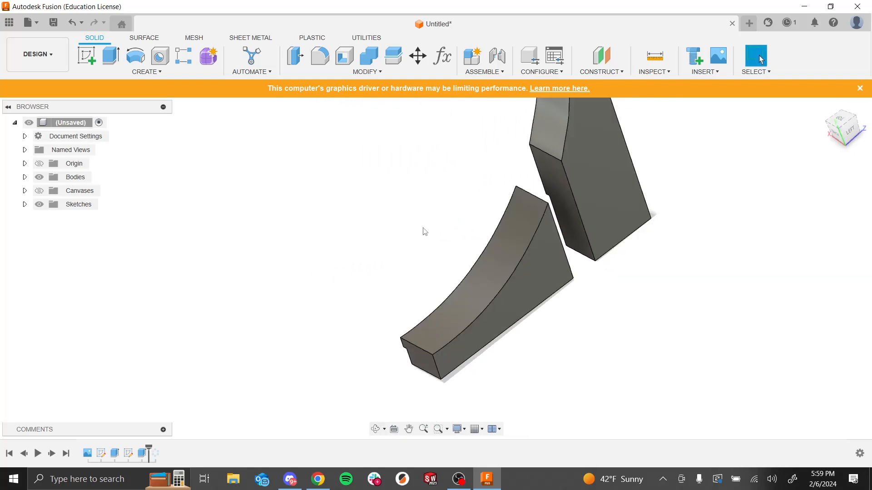
middle_click_drag(413, 309, 173, 162, "shift")
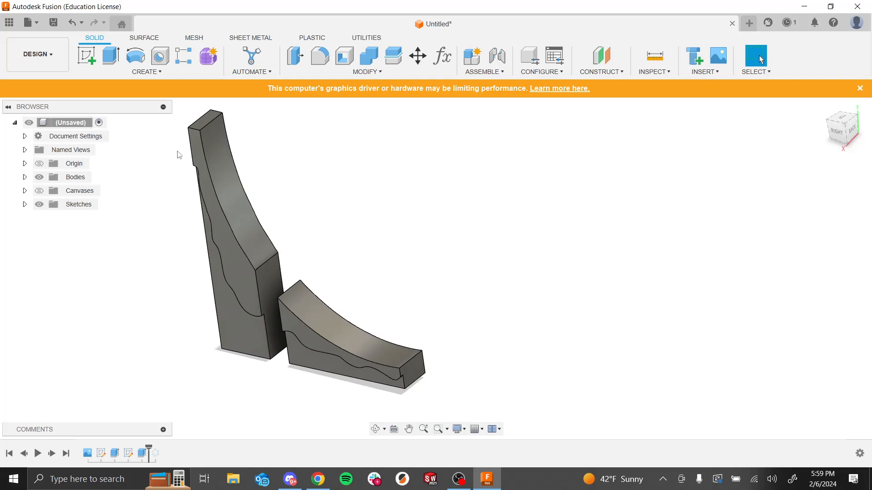
Step: Mirror the cut extrude feature across an origin plane so the opposite face gets the same cut
left_click(157, 72)
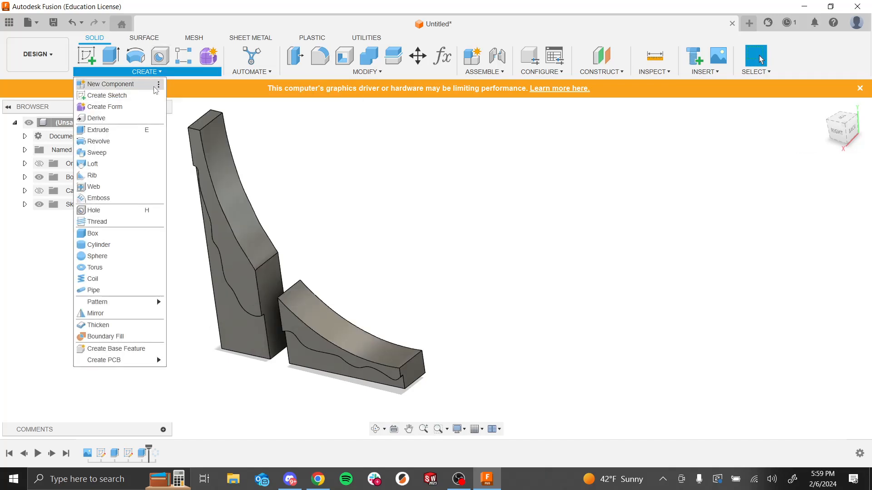
left_click(122, 313)
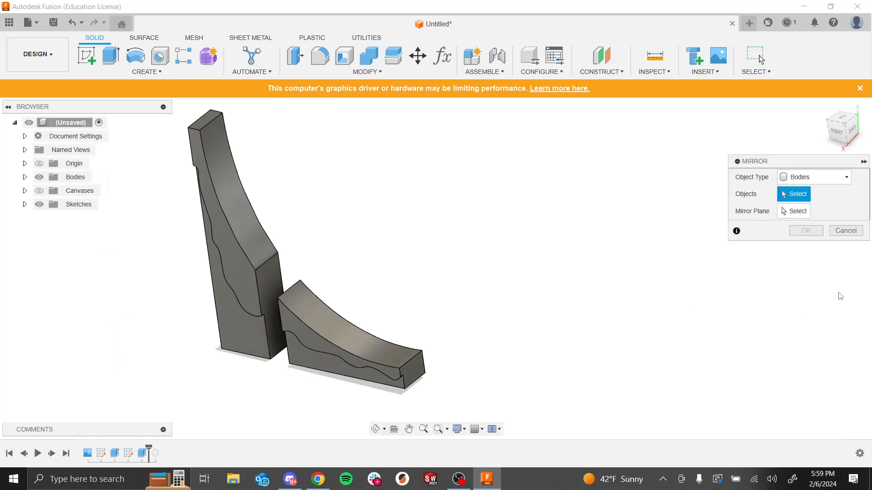
left_click(813, 177)
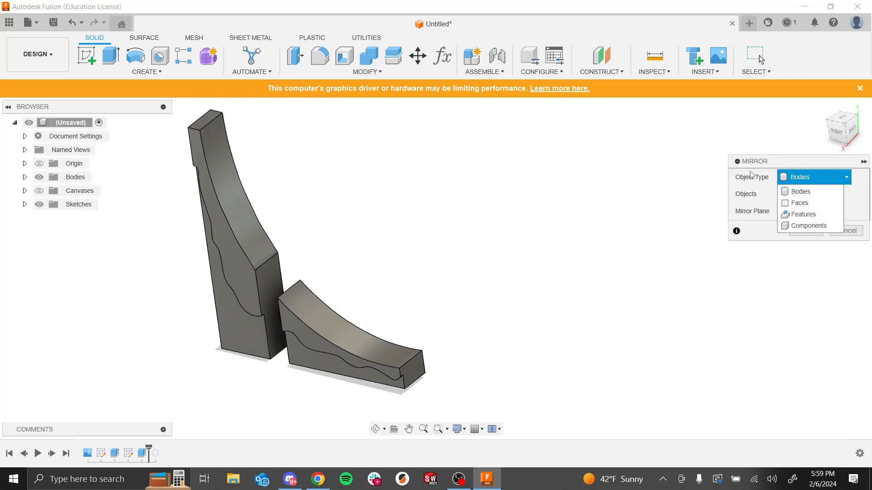
left_click(791, 219)
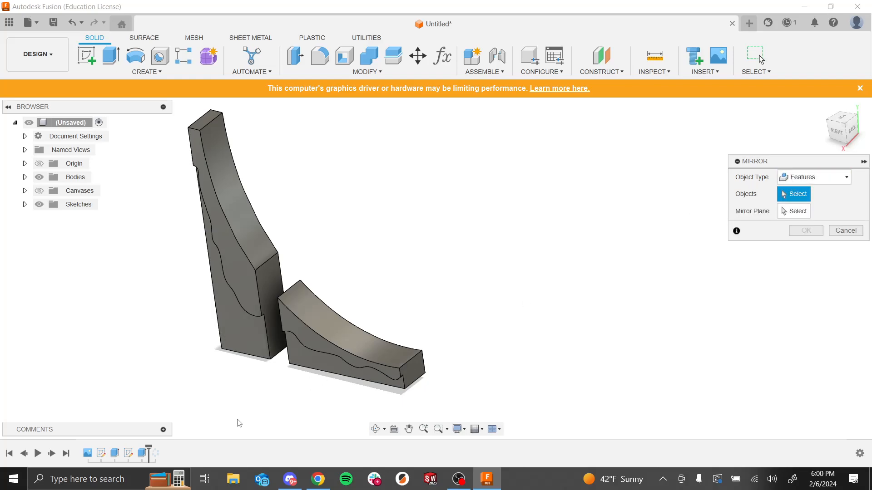
left_click(138, 454)
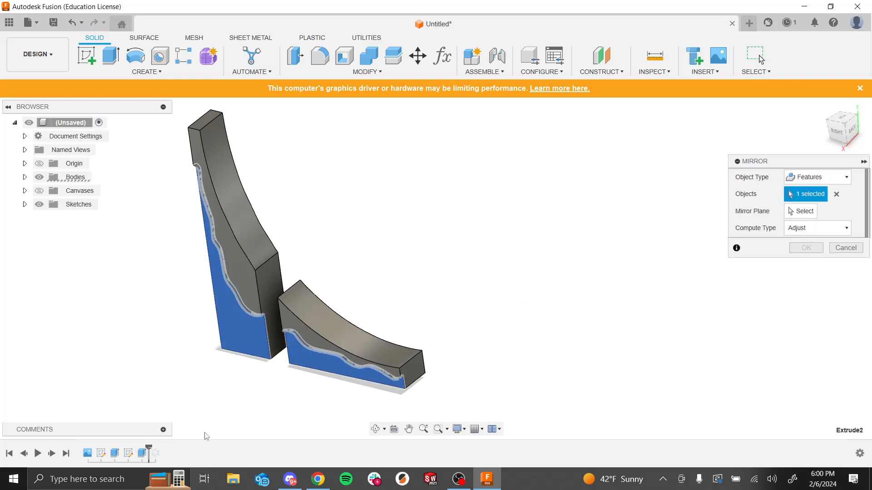
mouse_move(487, 346)
middle_mouse_down("shift")
mouse_move(516, 334)
mouse_move(499, 354)
middle_mouse_up("shift")
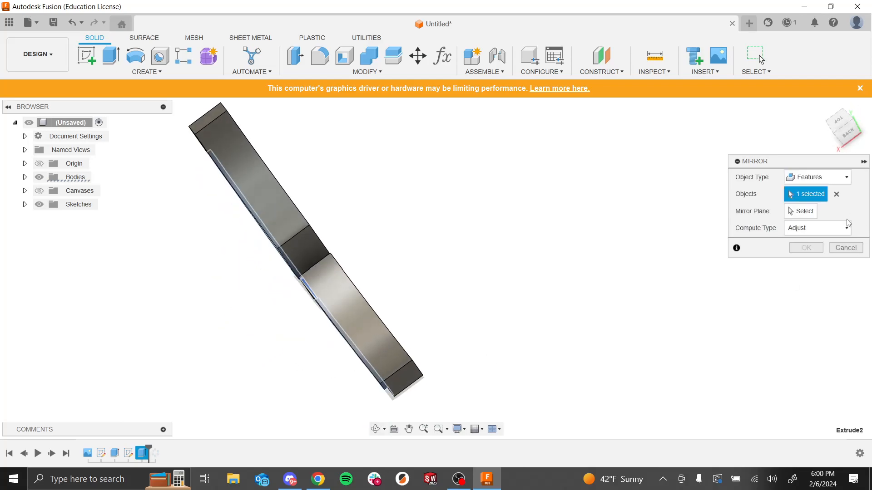
left_click(802, 211)
middle_click_drag(576, 237, 618, 202, "shift")
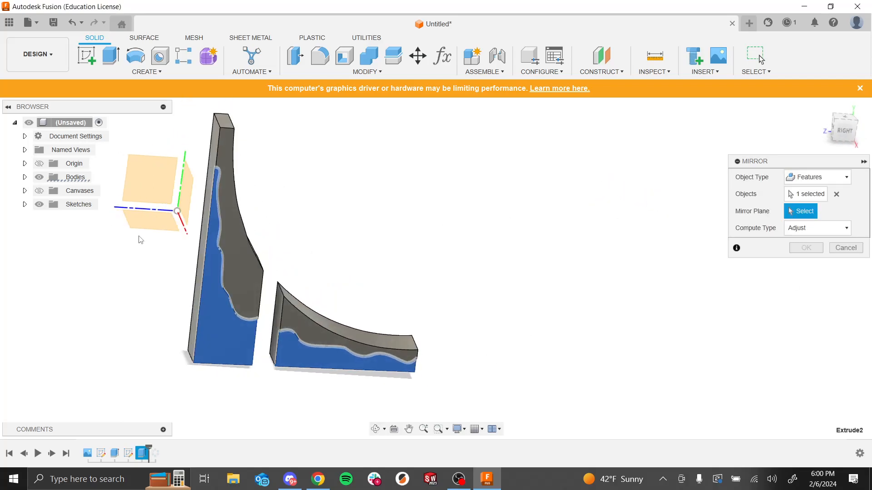
left_click(167, 188)
middle_click_drag(168, 188, 409, 214, "shift")
middle_click_drag(606, 266, 592, 295, "shift")
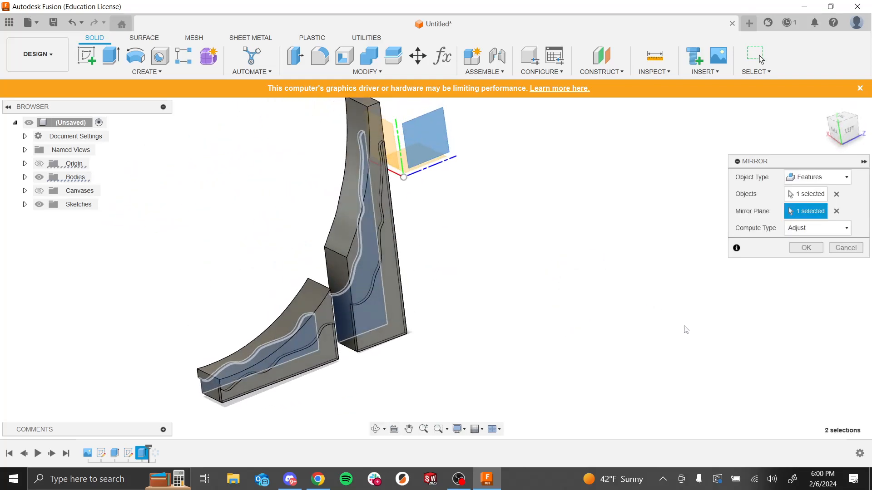
left_click(807, 248)
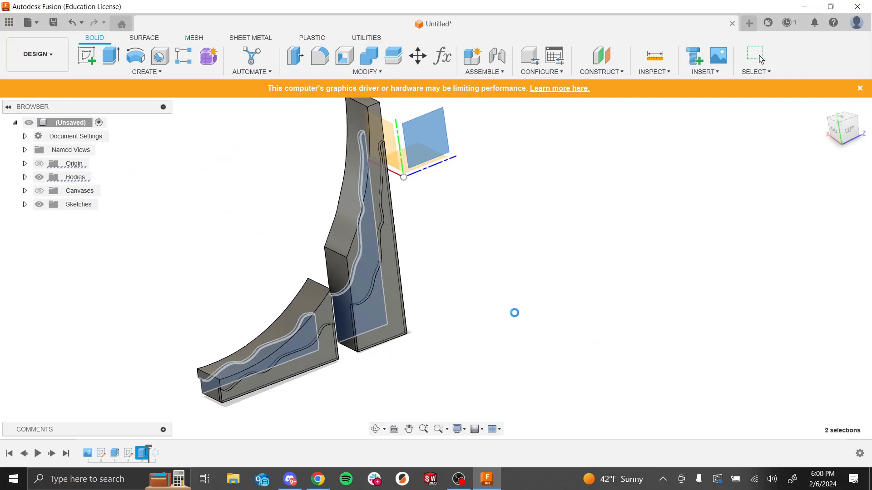
Step: Roll the history back and open the traced-spline sketch for editing in the right view
middle_click_drag(532, 307, 572, 340, "shift")
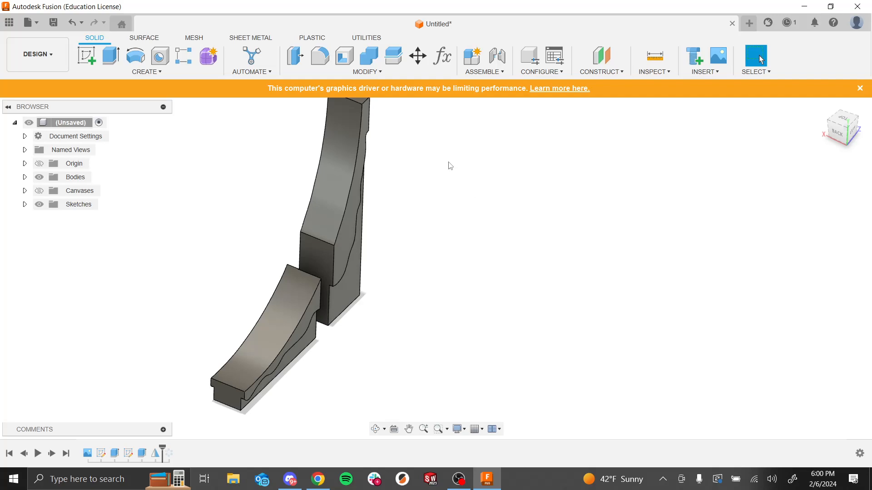
left_click_drag(162, 454, 135, 452)
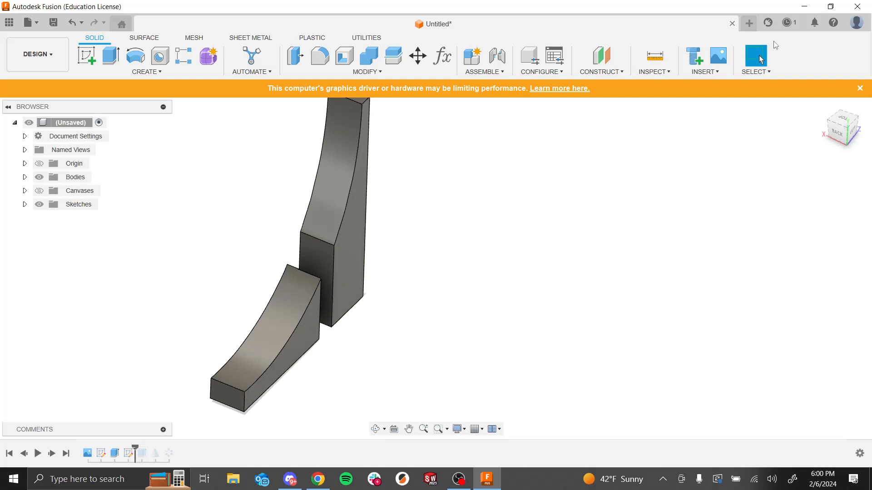
right_click(129, 454)
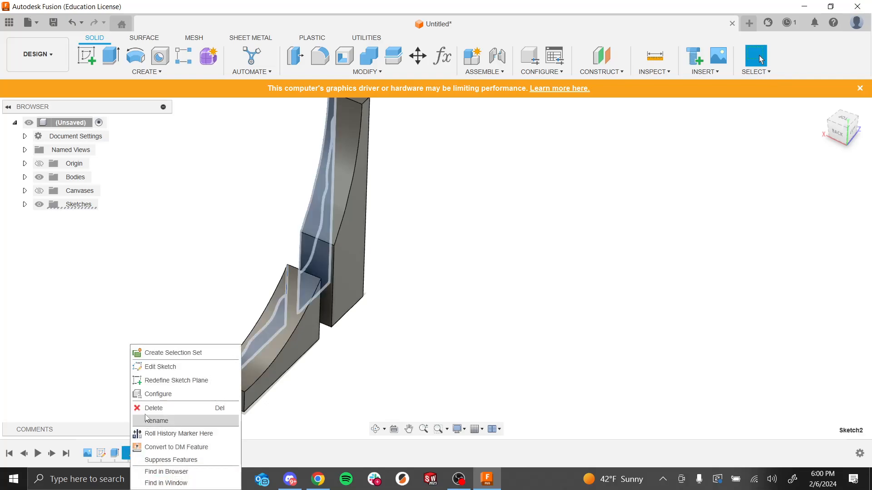
left_click(150, 367)
mouse_move(360, 296)
middle_mouse_down("shift")
mouse_move(415, 227)
mouse_move(503, 255)
mouse_move(469, 269)
mouse_move(453, 234)
middle_mouse_up("shift")
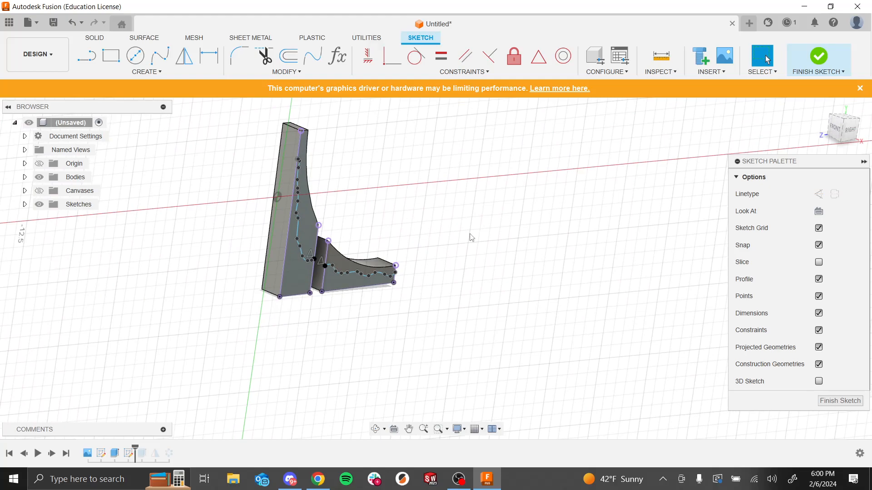
left_click(850, 133)
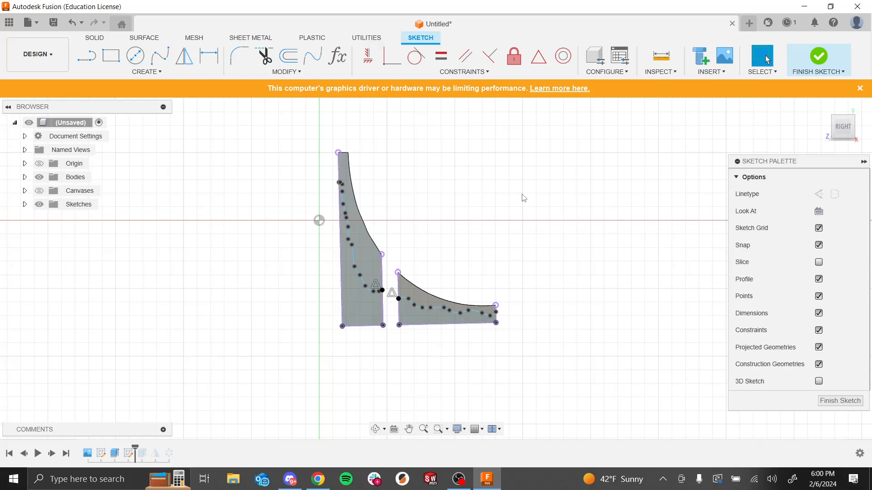
Step: Try the Project command in the traced-spline sketch, dismiss it, and finish the sketch
scroll(432, 210, "up", 4)
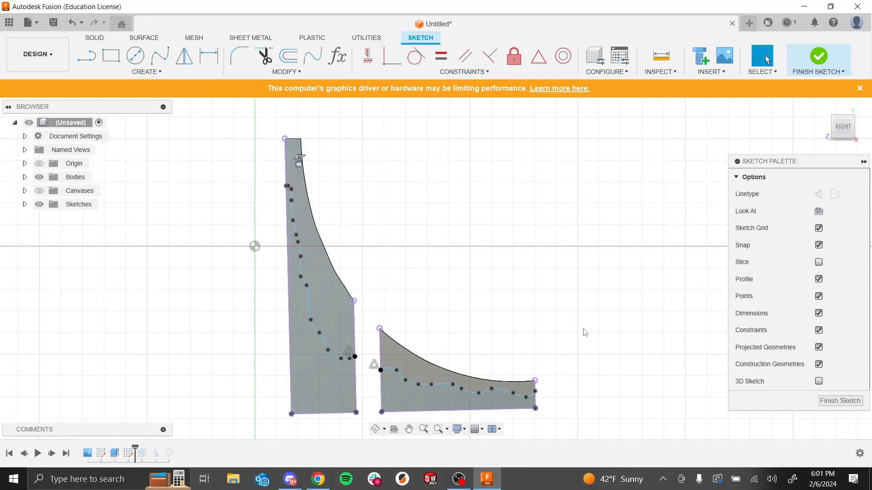
key("p")
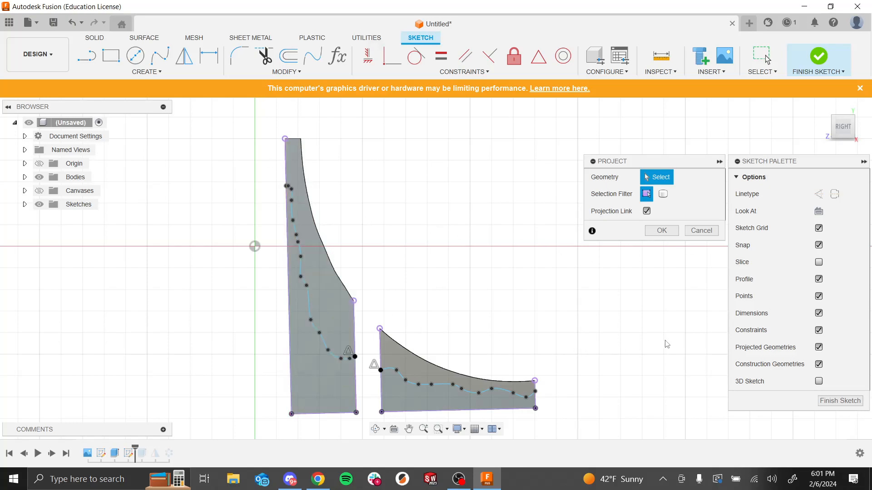
left_click(662, 230)
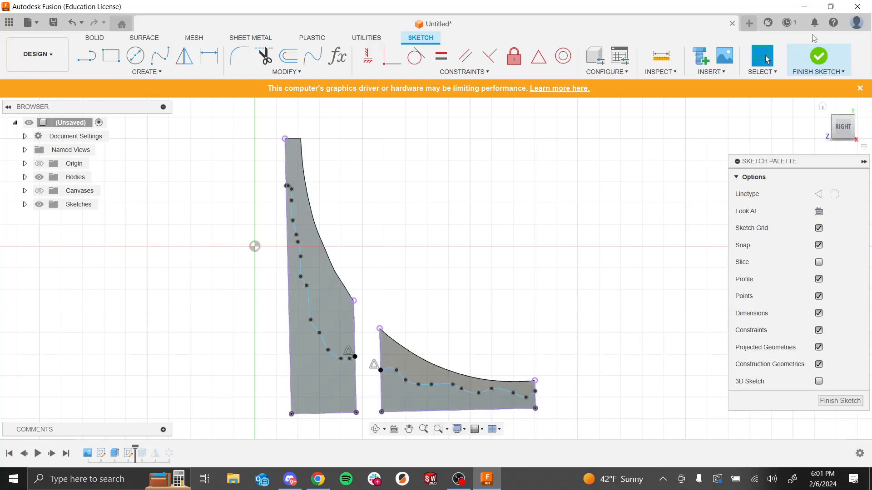
left_click(815, 63)
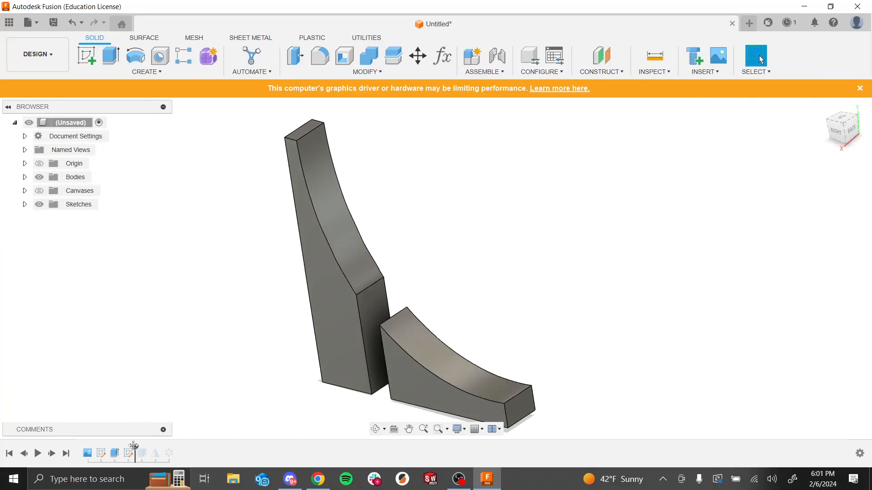
Step: Roll the timeline forward and edit the cut extrude, reselecting both traced spline profiles and keeping Cut at -0.10 mm
left_click_drag(135, 449, 149, 450)
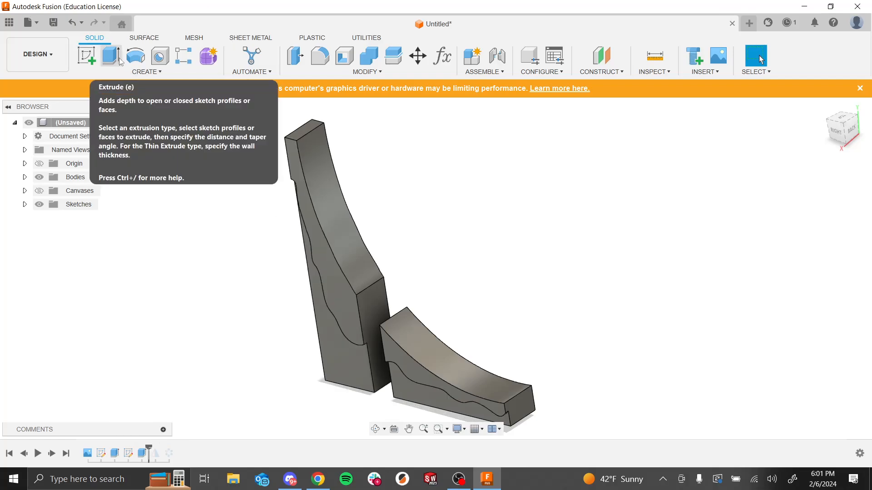
right_click(143, 452)
left_click(182, 366)
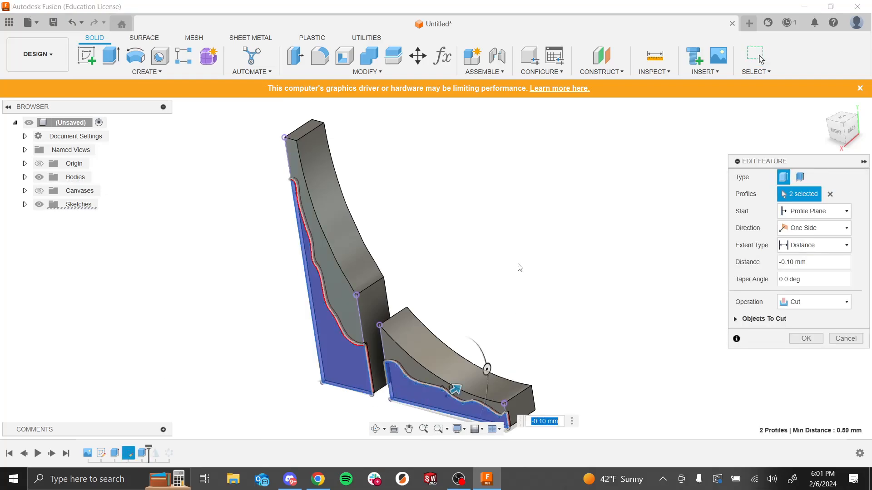
left_click(831, 195)
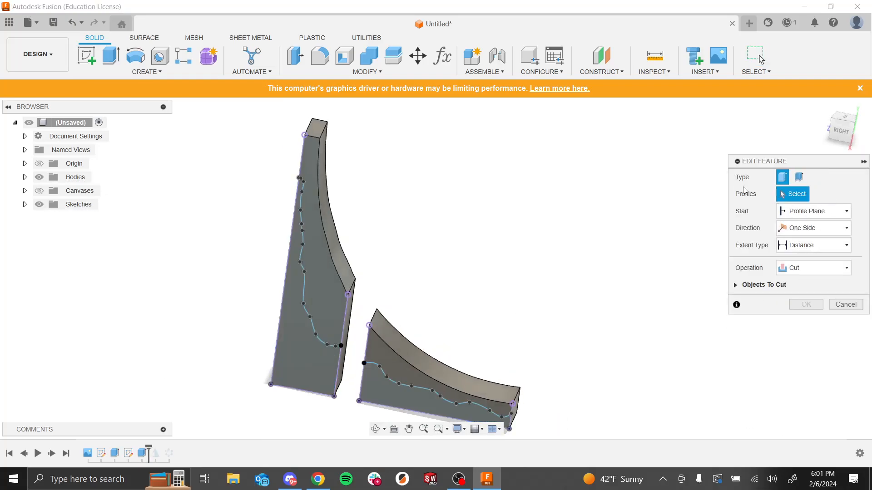
middle_click_drag(442, 236, 345, 377, "shift")
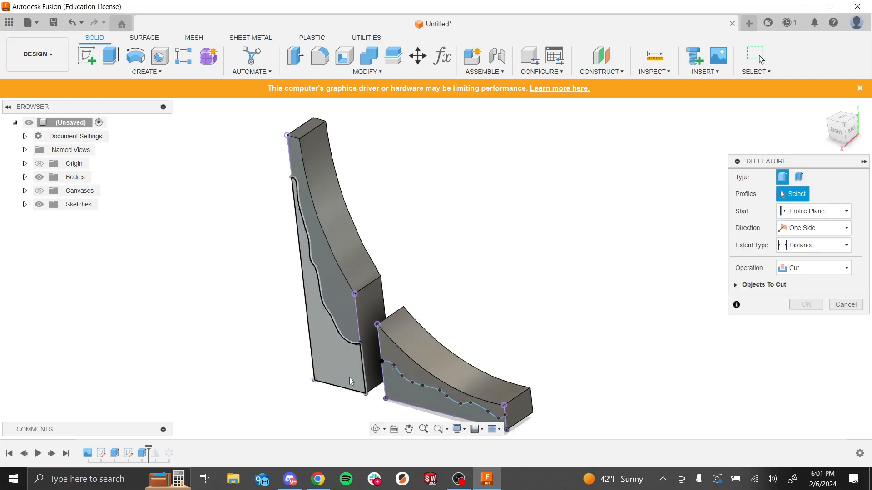
left_click(344, 374)
left_click(402, 394)
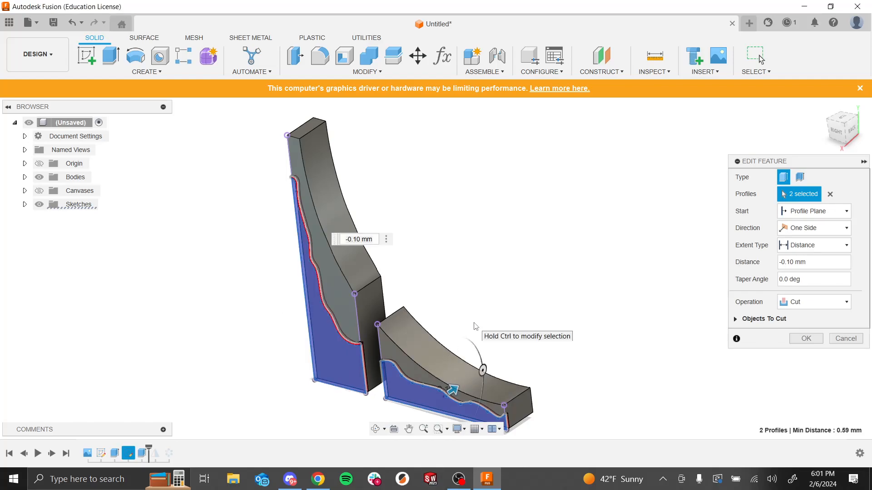
middle_click_drag(543, 294, 543, 314, "shift")
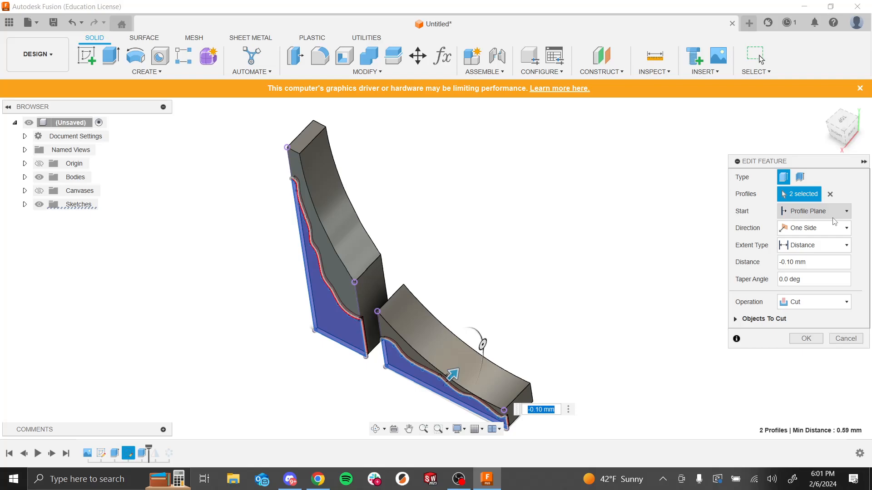
left_click_drag(819, 262, 754, 249)
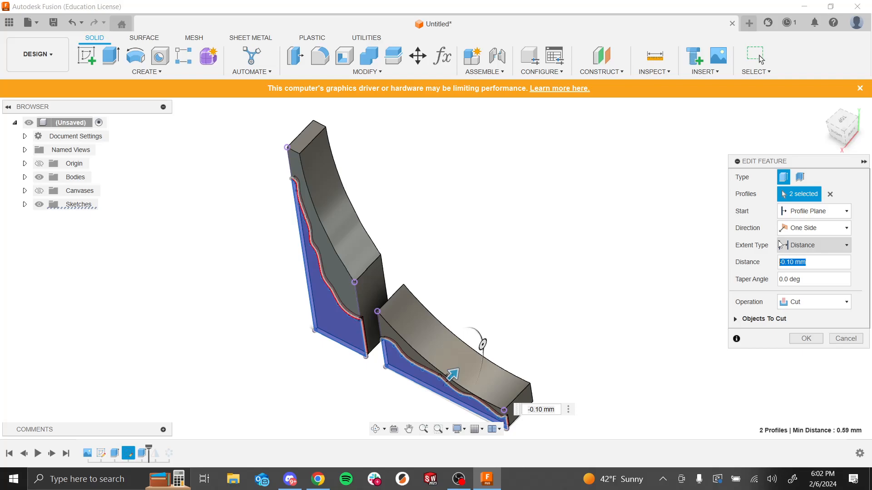
left_click(808, 306)
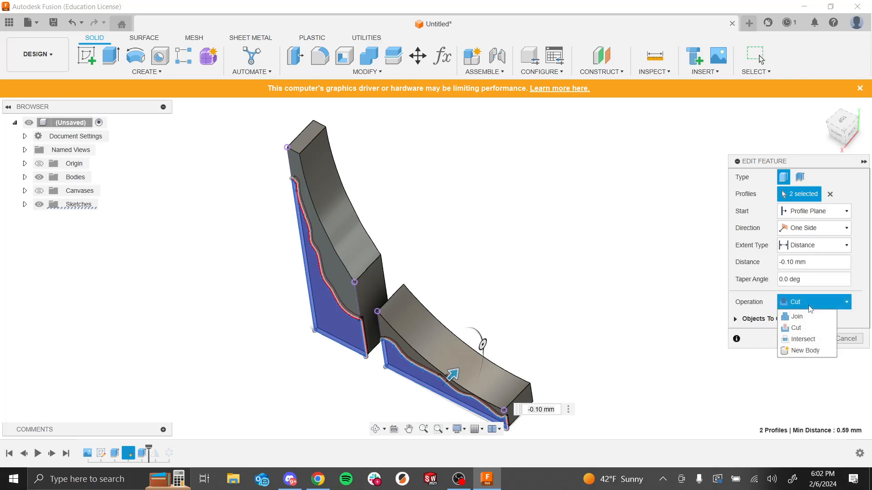
left_click(771, 293)
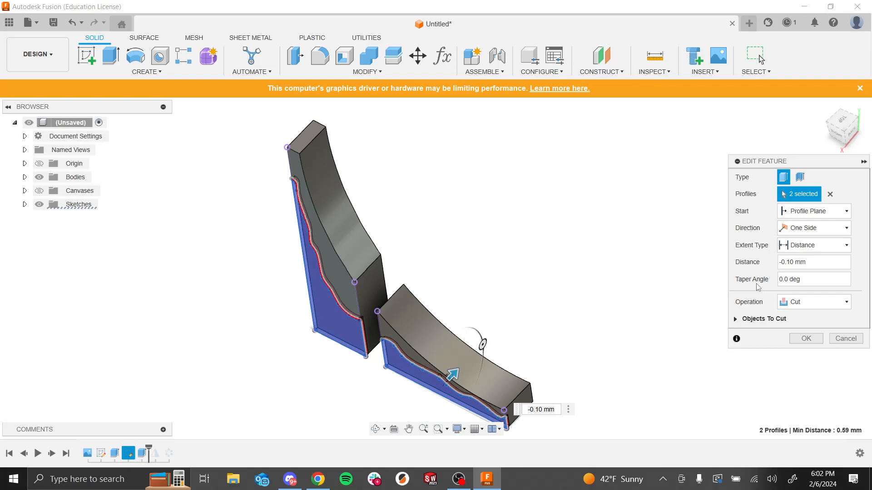
left_click(806, 338)
Step: Step back and forth through the timeline and orbit around the spires to inspect the recut faces
middle_click_drag(637, 319, 627, 296, "shift")
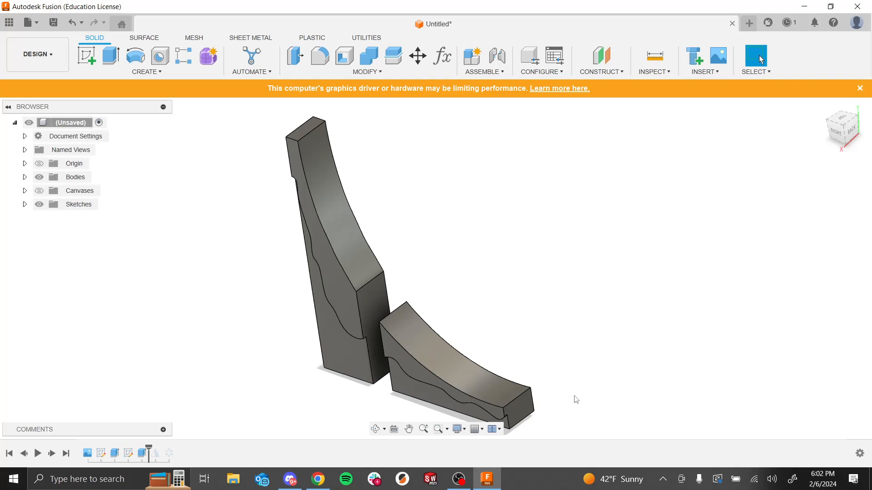
middle_click_drag(736, 358, 772, 355, "shift")
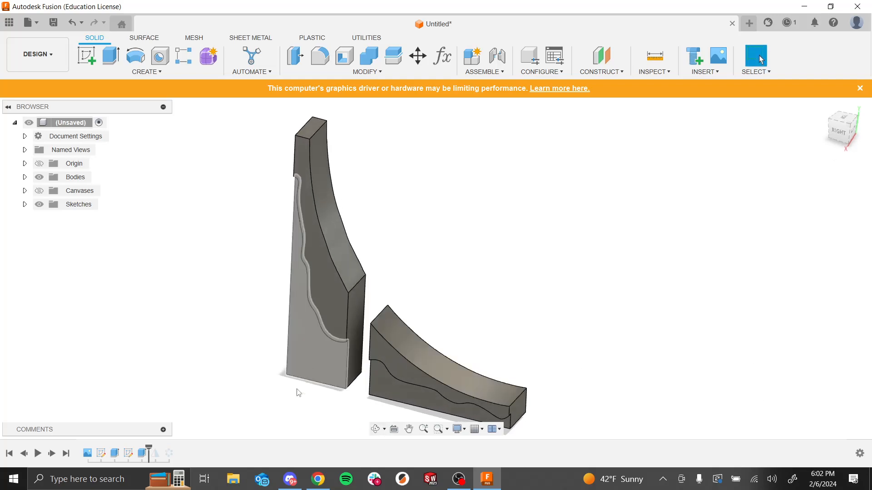
left_click(128, 454)
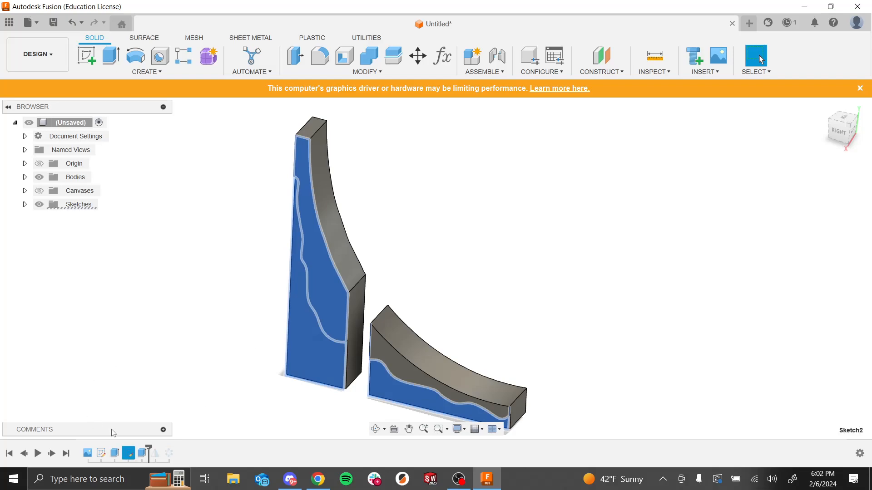
left_click(591, 266)
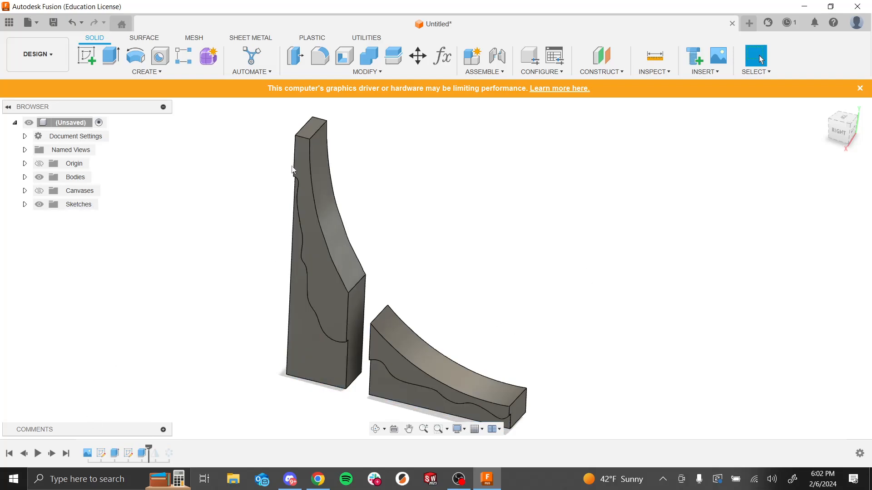
left_click_drag(152, 444, 121, 447)
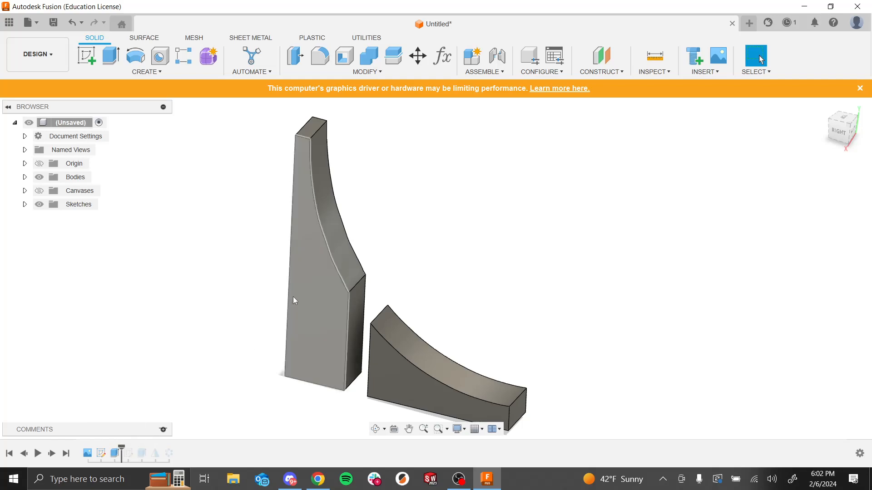
left_click(305, 279)
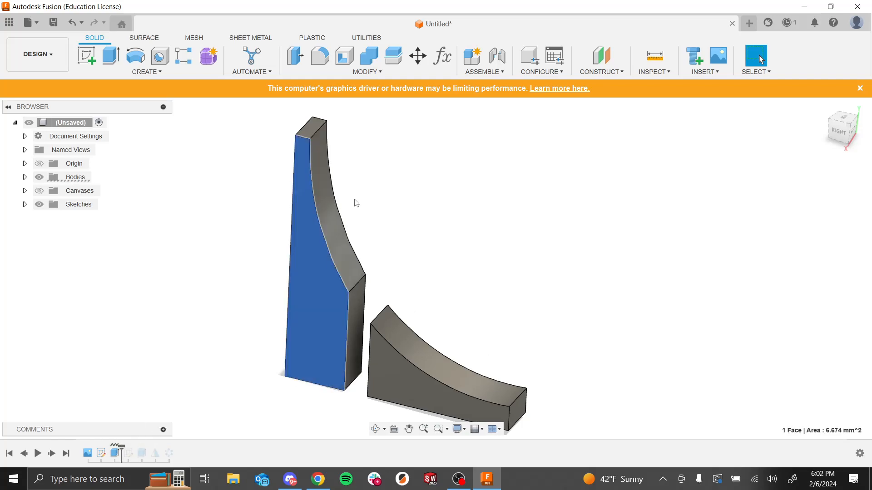
left_click(405, 240)
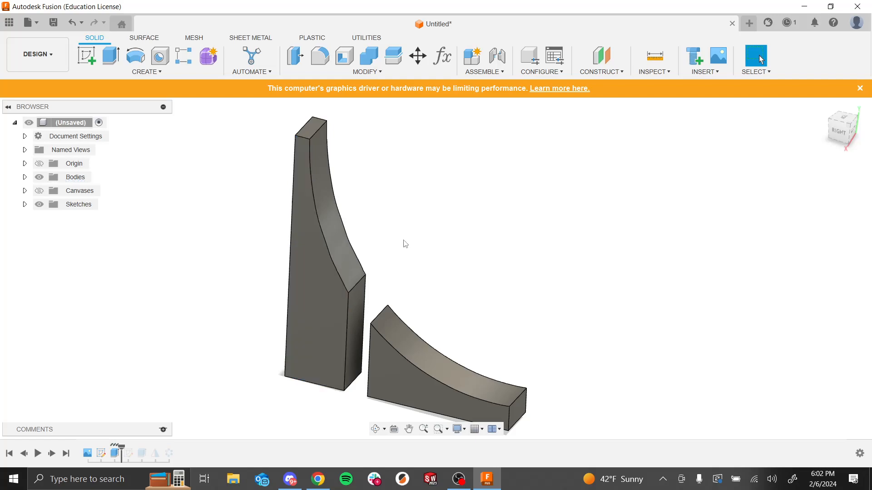
left_click_drag(122, 451, 149, 451)
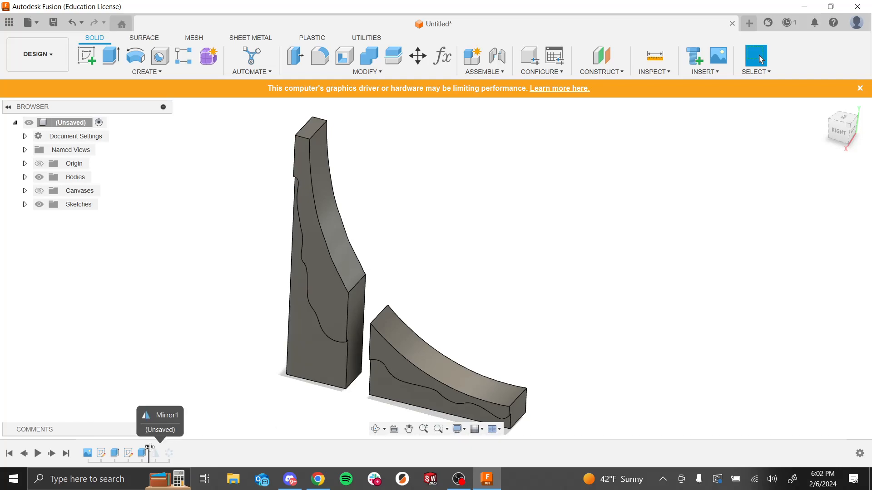
middle_click_drag(410, 276, 502, 331, "shift")
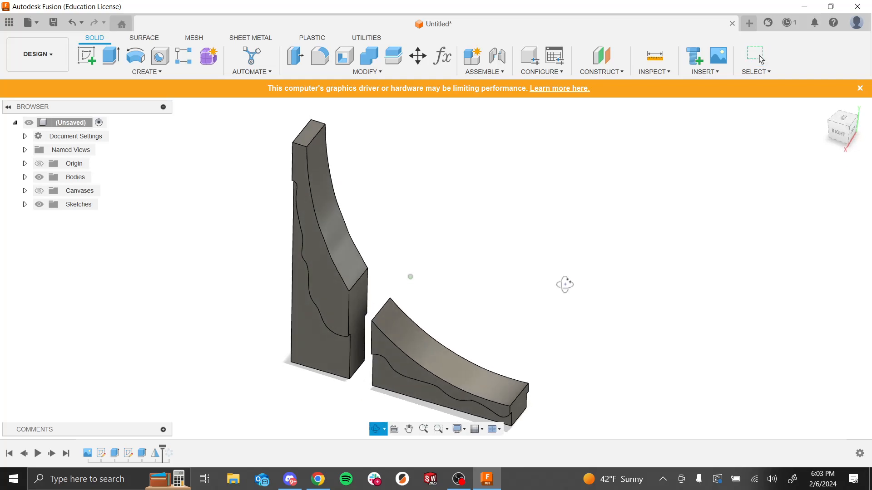
middle_click_drag(565, 284, 563, 299, "shift")
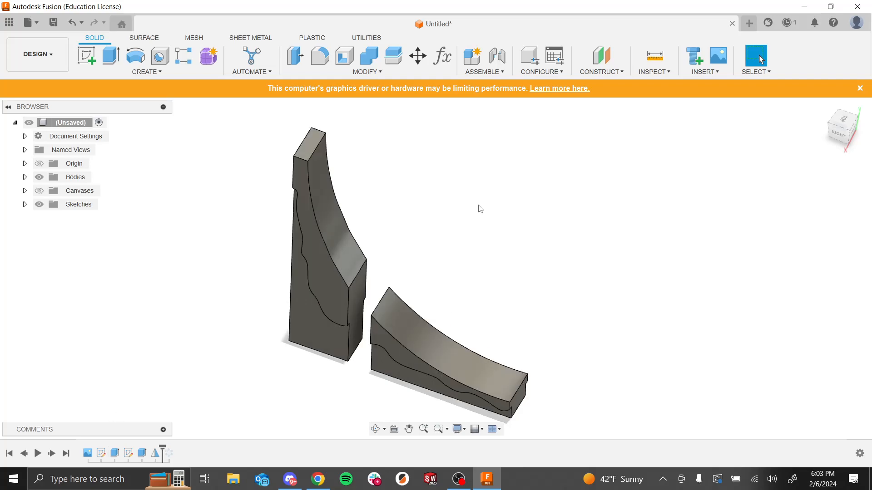
middle_click_drag(480, 210, 467, 194, "shift")
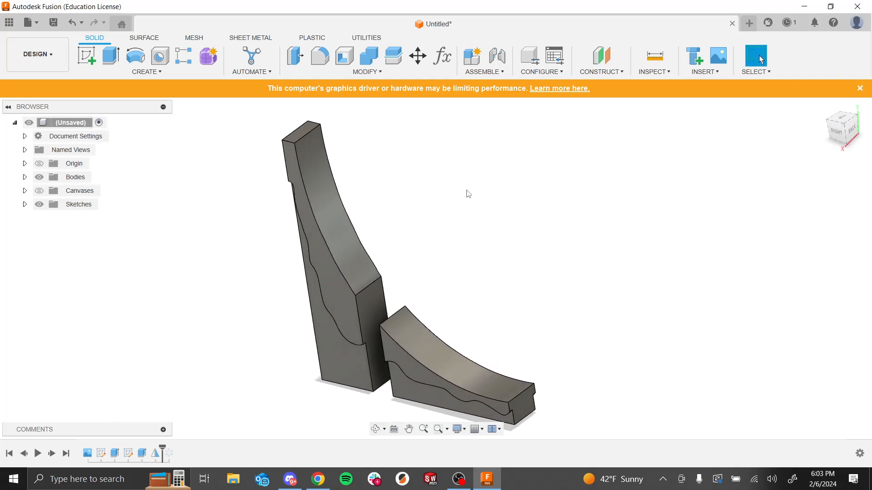
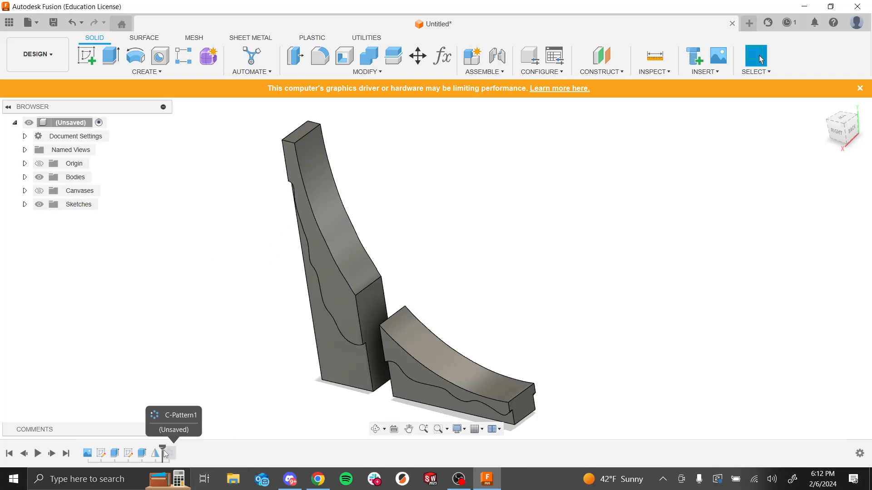
Step: Roll the timeline back and reopen the cut extrude, confirming both traced spline profiles with a -0.10 mm cut
left_click_drag(163, 447, 134, 445)
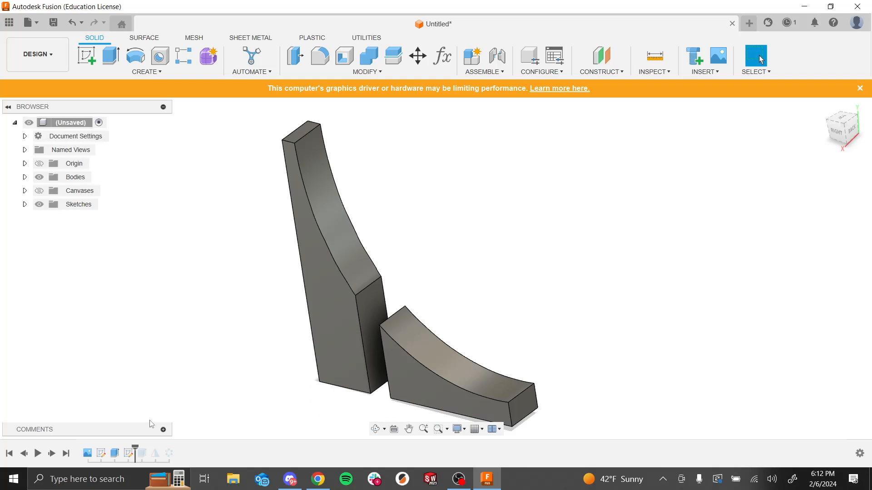
right_click(144, 453)
left_click(158, 371)
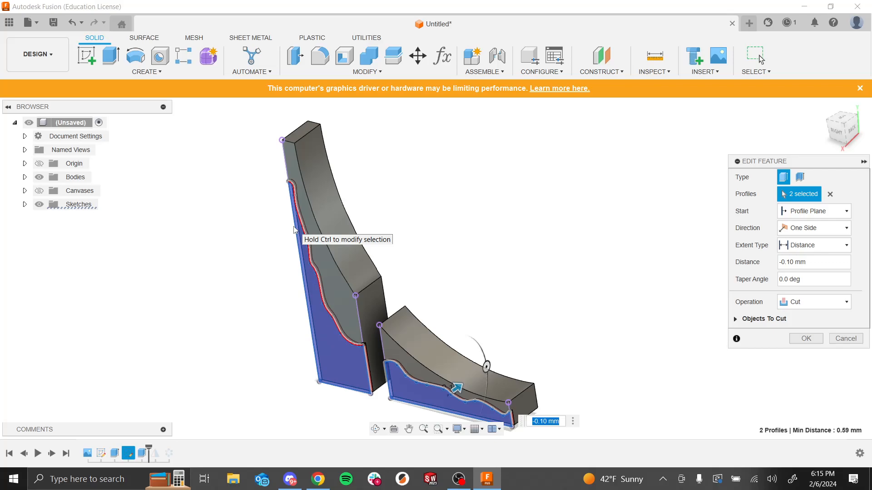
left_click(806, 338)
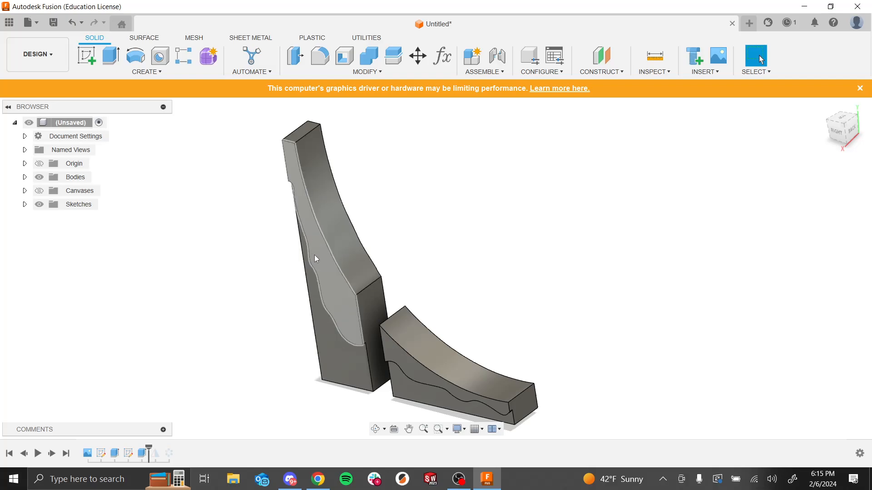
Step: Orbit the spires and move the timeline marker forward and back to compare the cut before and after patterning
scroll(314, 255, "down", 2)
middle_click_drag(318, 250, 415, 300, "shift")
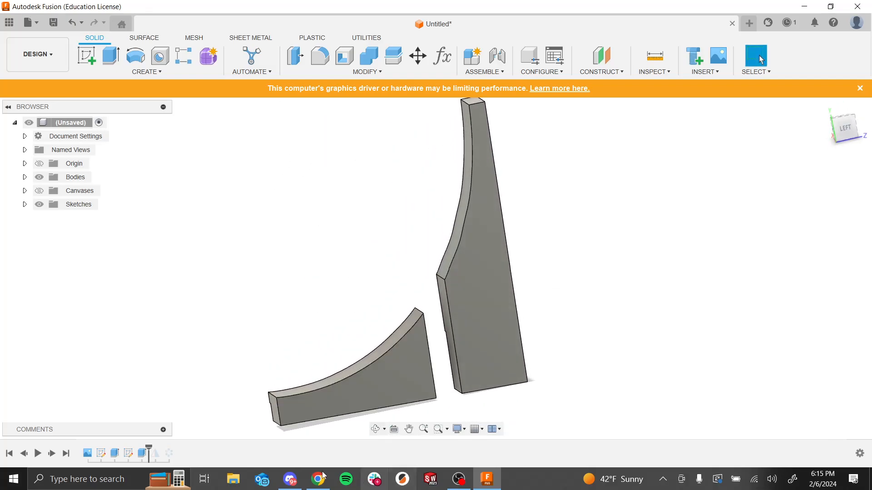
left_click_drag(149, 450, 162, 452)
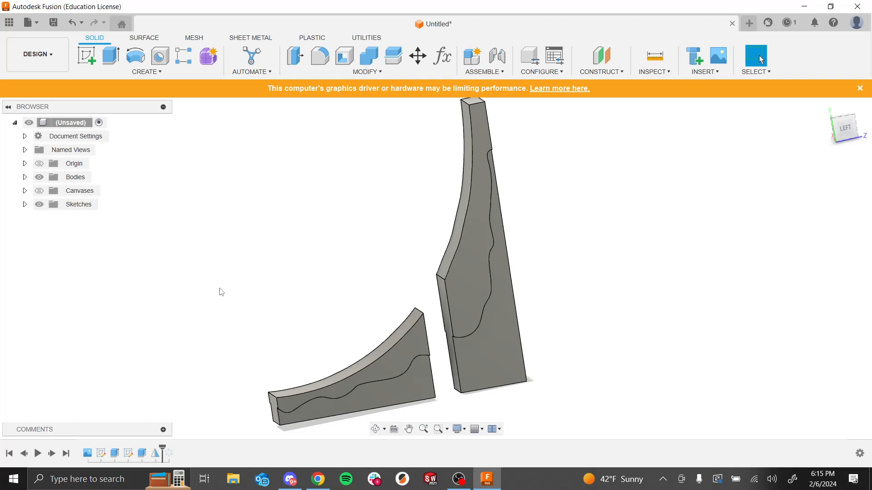
middle_click_drag(222, 292, 259, 286, "shift")
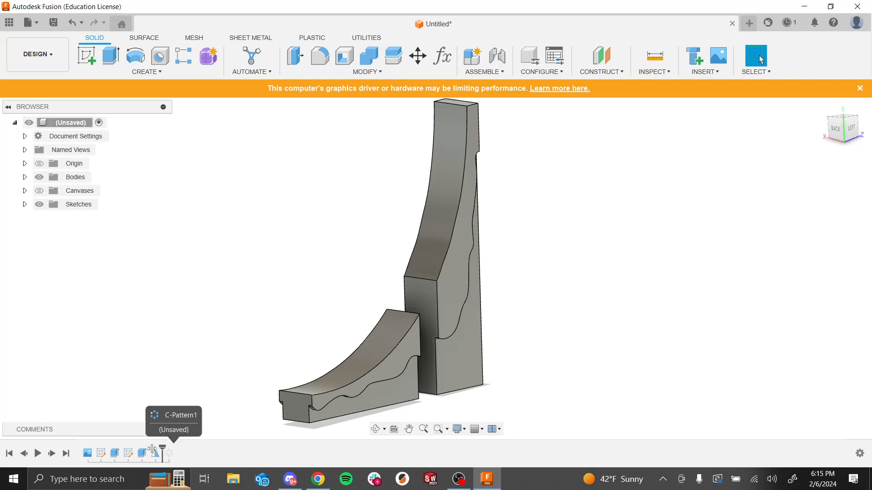
left_click_drag(150, 450, 148, 450)
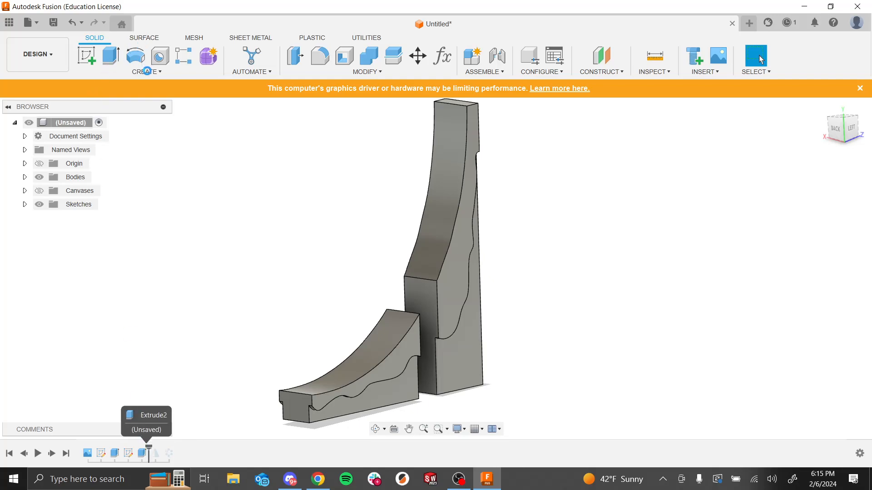
left_click(147, 71)
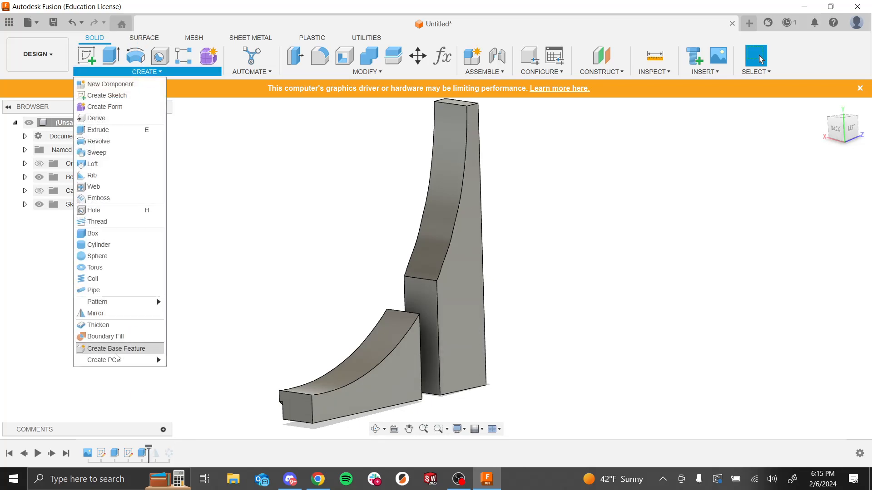
left_click(116, 316)
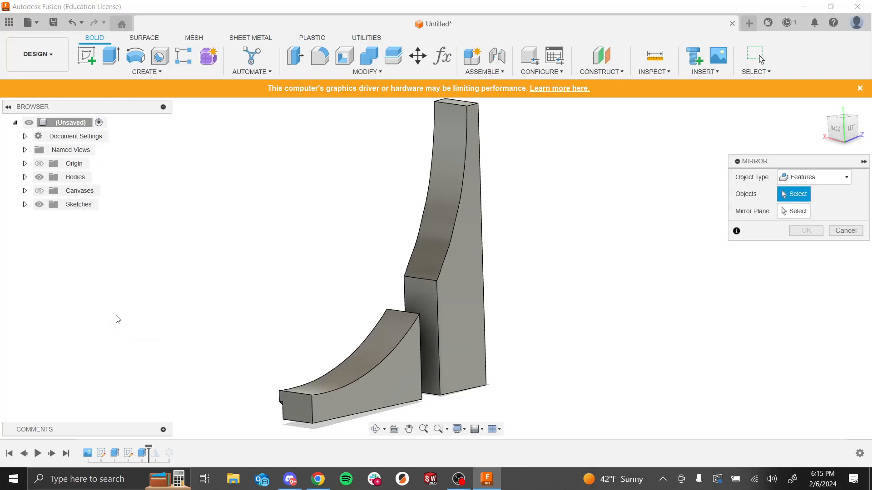
left_click(804, 178)
left_click(803, 192)
left_click(809, 182)
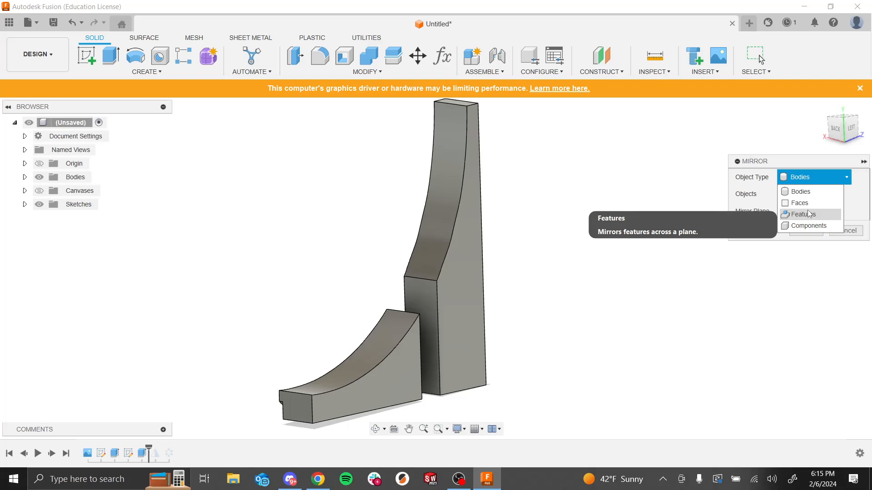
left_click(809, 214)
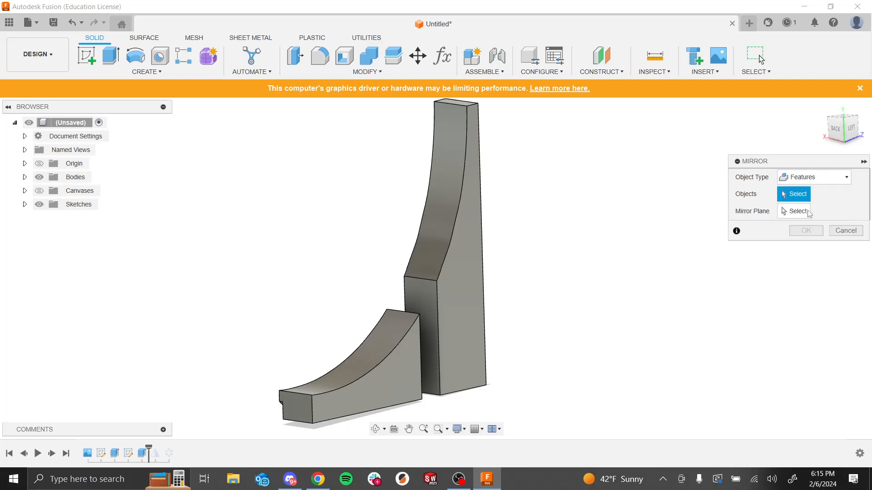
left_click(143, 455)
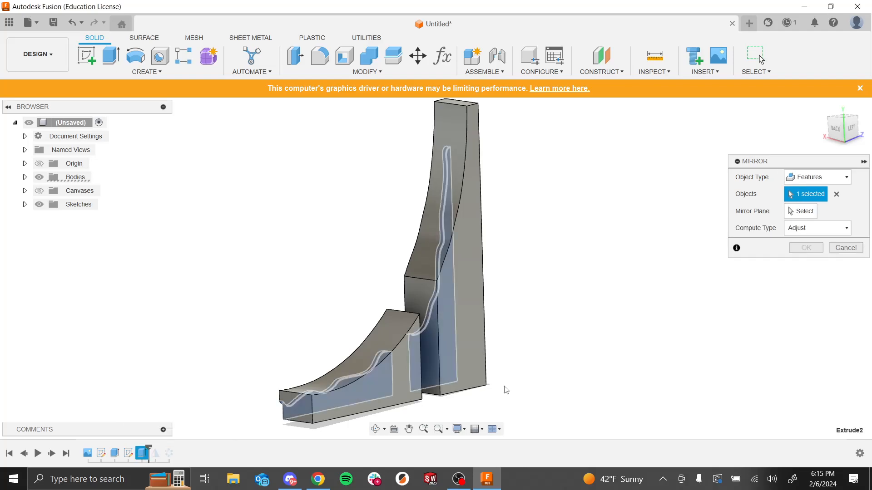
left_click(812, 211)
middle_click_drag(767, 292, 749, 365, "shift")
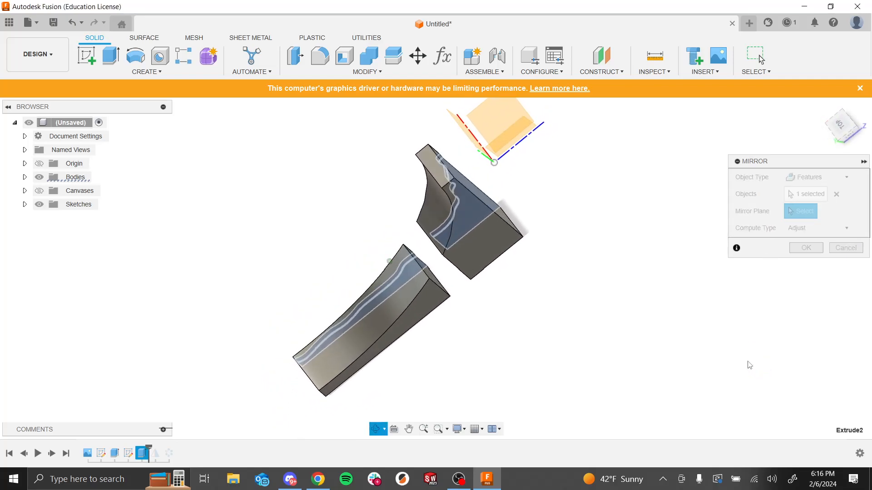
middle_click_drag(521, 157, 564, 221, "shift")
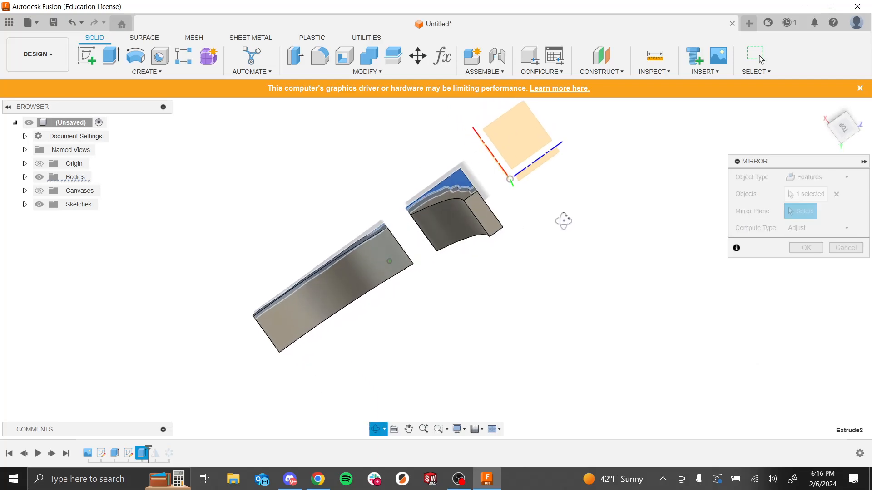
middle_click_drag(551, 296, 531, 235, "shift")
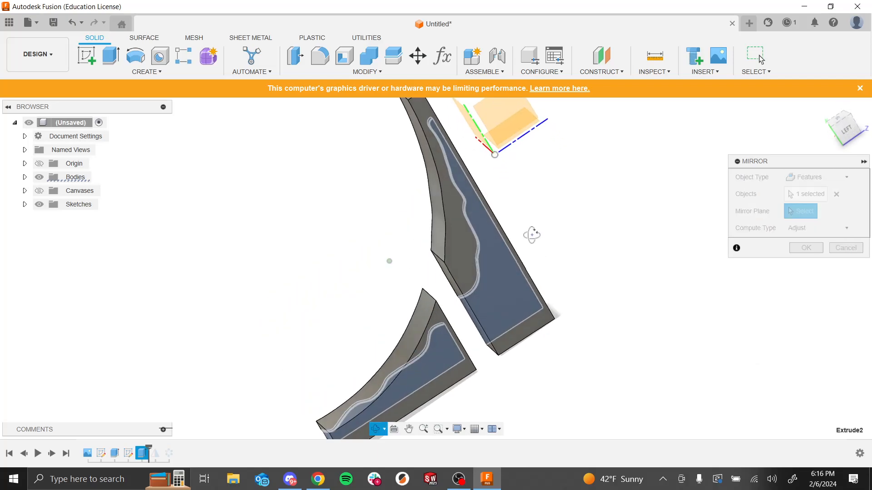
left_click(508, 117)
middle_click_drag(636, 296, 620, 274, "shift")
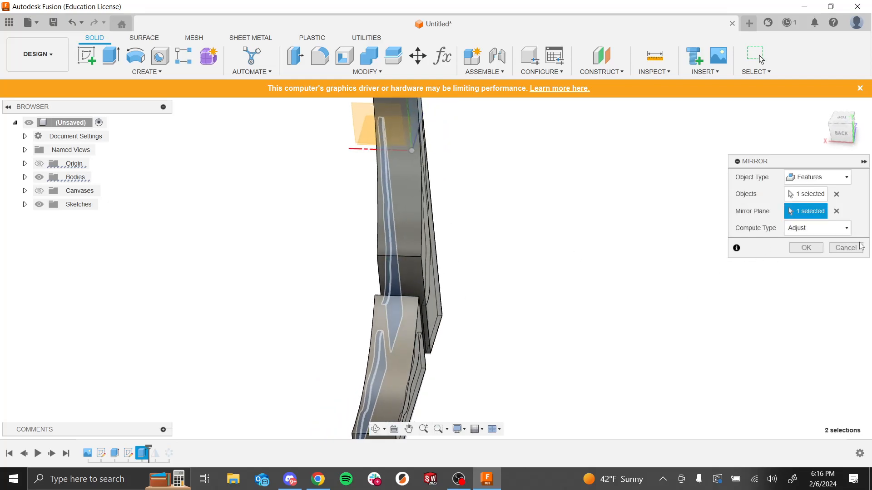
left_click(847, 250)
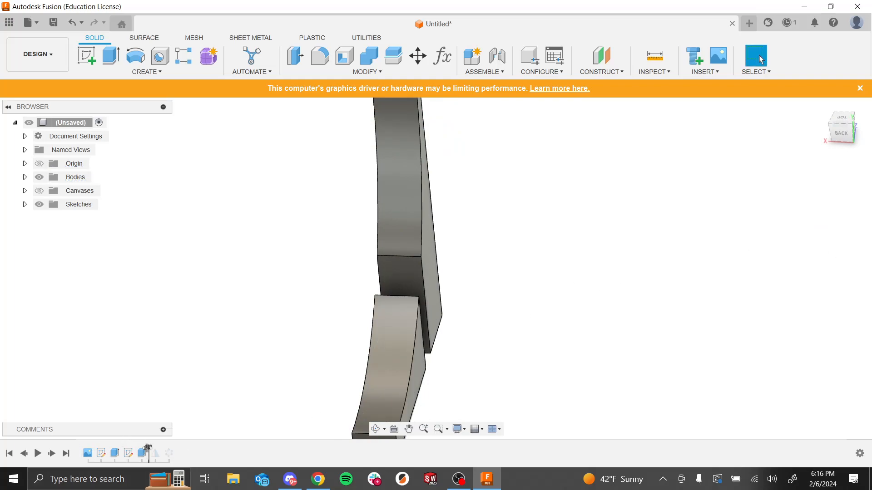
Step: Roll the timeline to the end and zoom and orbit around the full set of patterned spires to inspect them
left_click_drag(148, 449, 159, 445)
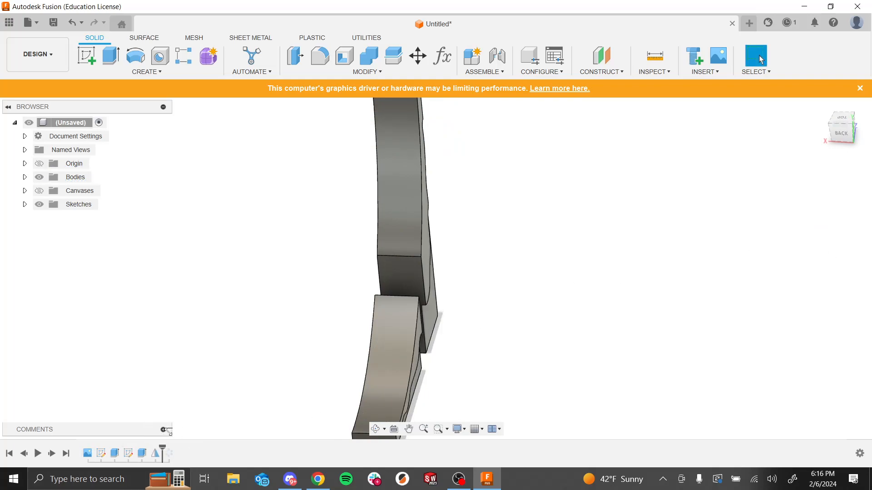
left_click(170, 451)
left_click(215, 397)
left_click_drag(171, 449, 178, 450)
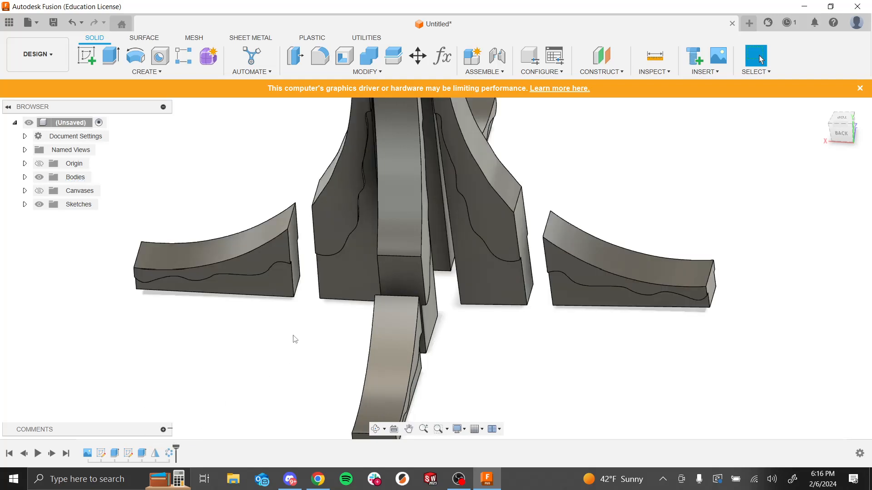
scroll(315, 306, "down", 5)
scroll(447, 282, "up", 5)
middle_click_drag(448, 282, 433, 268, "shift")
scroll(467, 185, "down", 5)
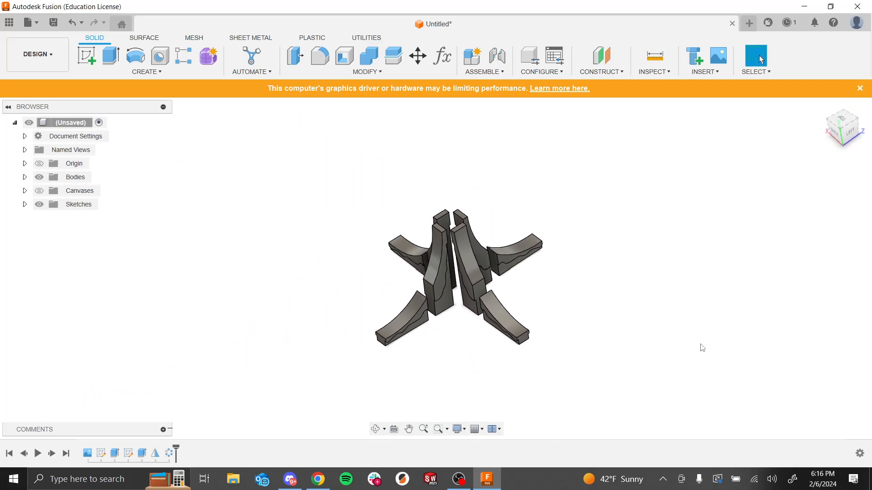
scroll(536, 315, "up", 2)
middle_click_drag(535, 316, 482, 298, "shift")
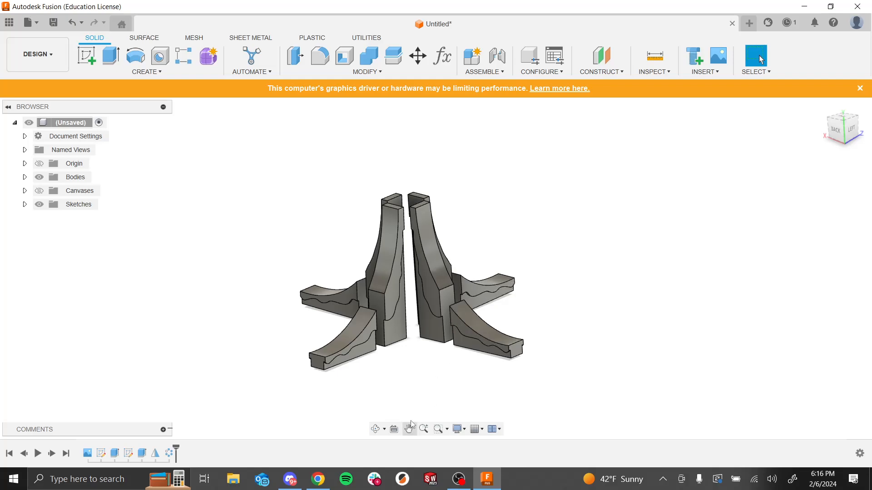
middle_click_drag(557, 277, 540, 211, "shift")
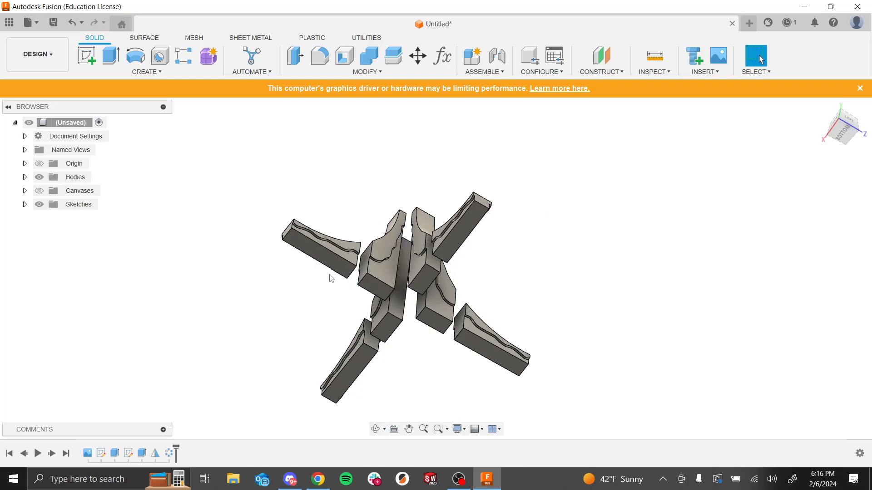
Step: Sketch a large circle centred on the origin on the bottom plane, enclosing all the spires, and finish the sketch
left_click(87, 57)
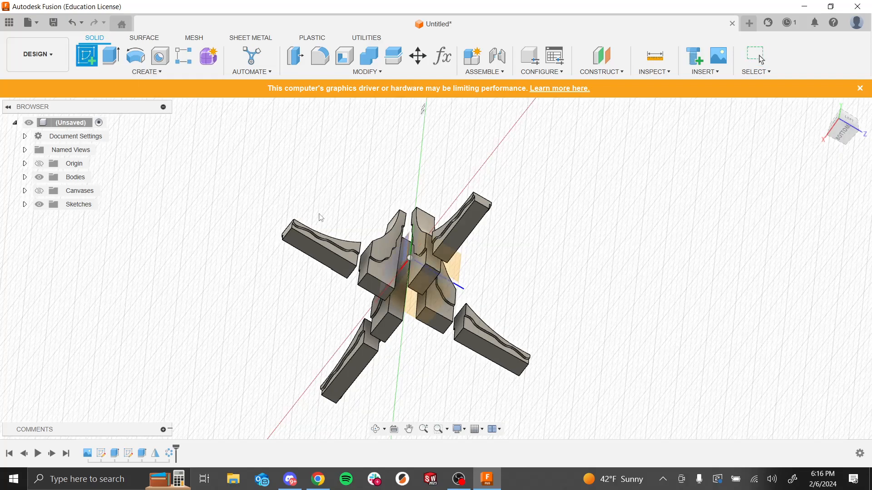
left_click(377, 287)
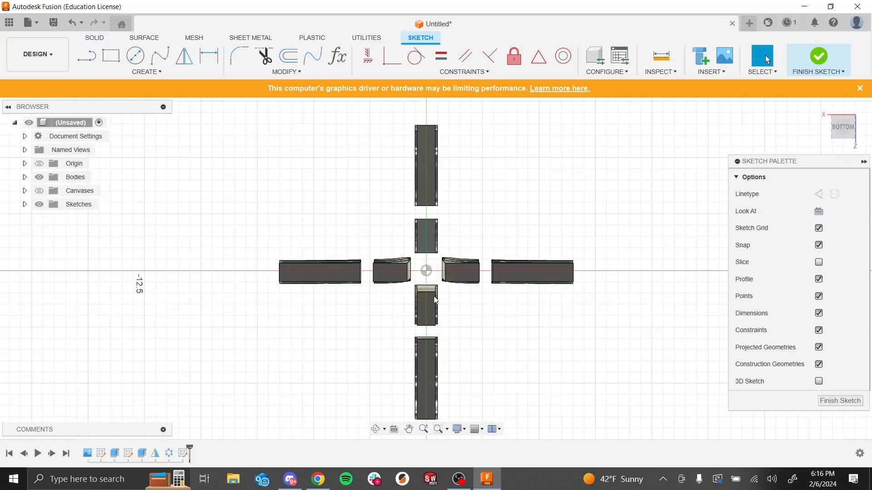
key("c")
left_click(426, 271)
left_click(610, 254)
left_click(427, 271)
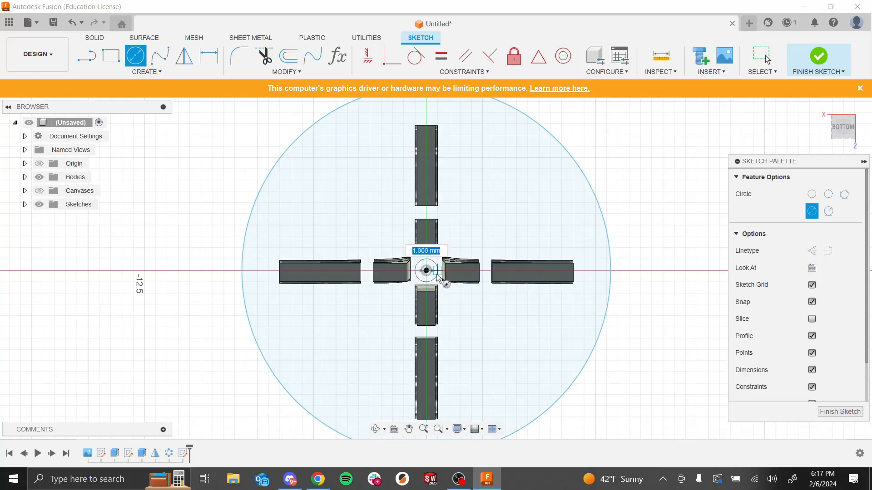
left_click(438, 276)
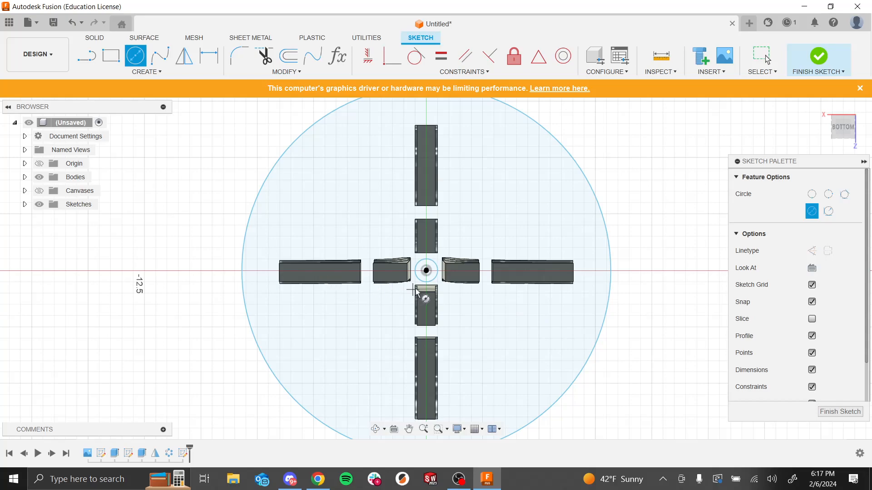
scroll(453, 354, "down", 4)
scroll(453, 350, "up", 3)
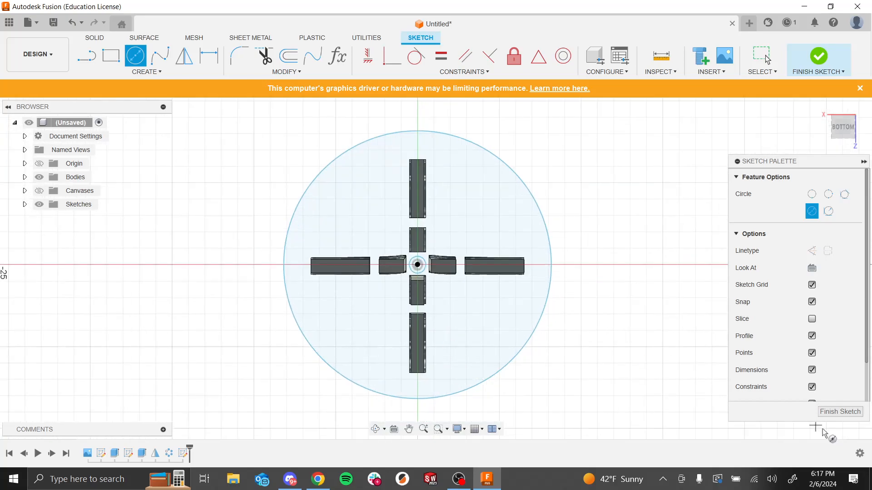
left_click(833, 411)
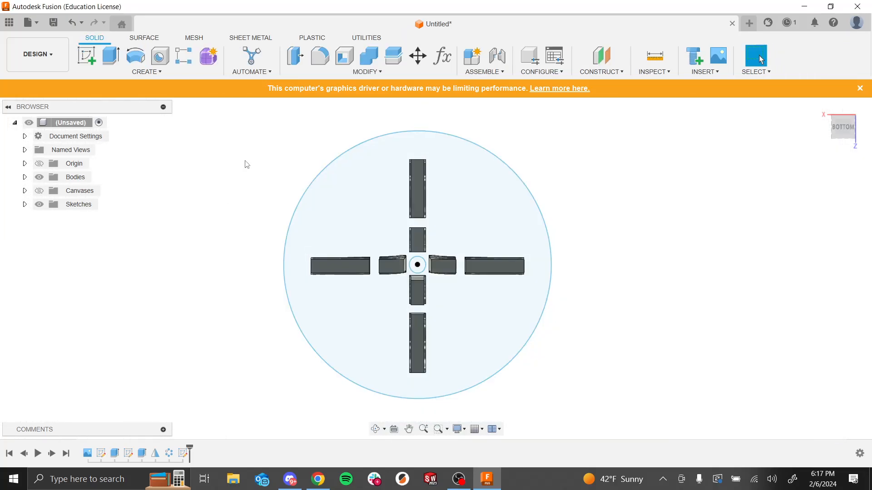
Step: Extrude the circle profile 0.1 mm as a joined base plate under the spires
left_click(94, 55)
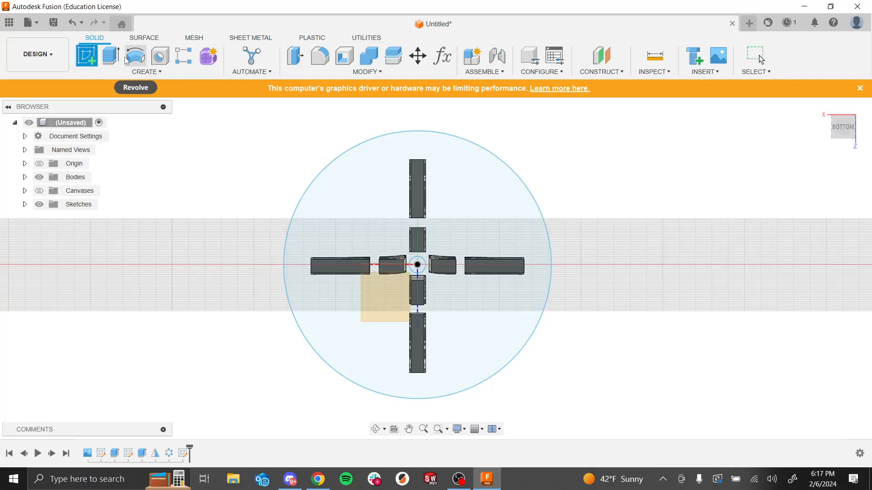
left_click(111, 56)
left_click(361, 212)
mouse_move(646, 210)
middle_mouse_down("shift")
mouse_move(563, 247)
mouse_move(559, 259)
middle_mouse_up("shift")
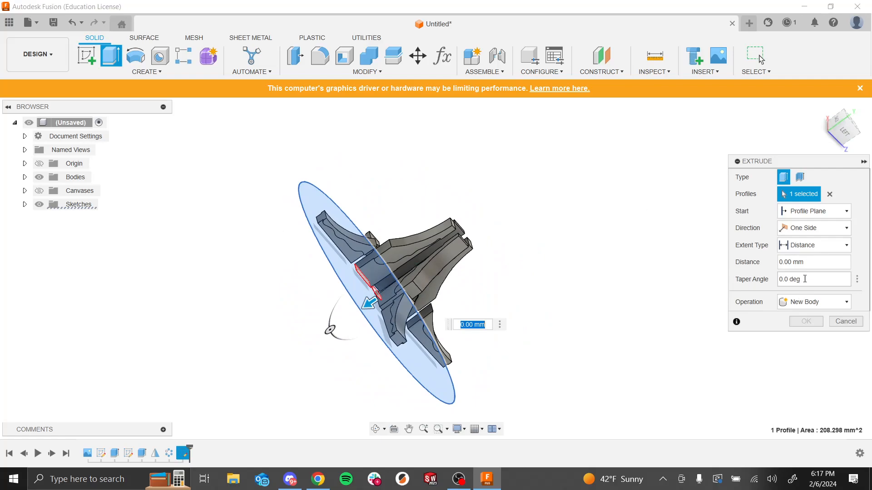
left_click(799, 262)
type(".1")
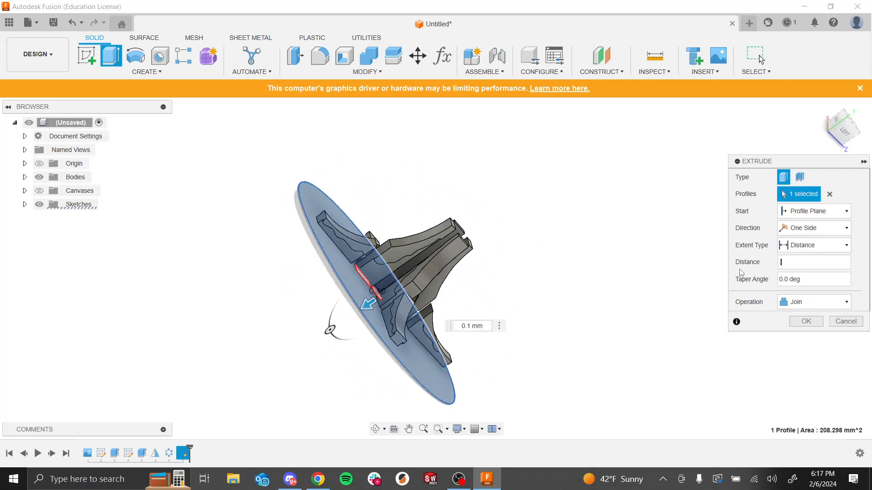
left_click(806, 321)
Step: Orbit and zoom around the base plate and spires to inspect the assembled fountain
middle_click_drag(769, 320, 474, 285, "shift")
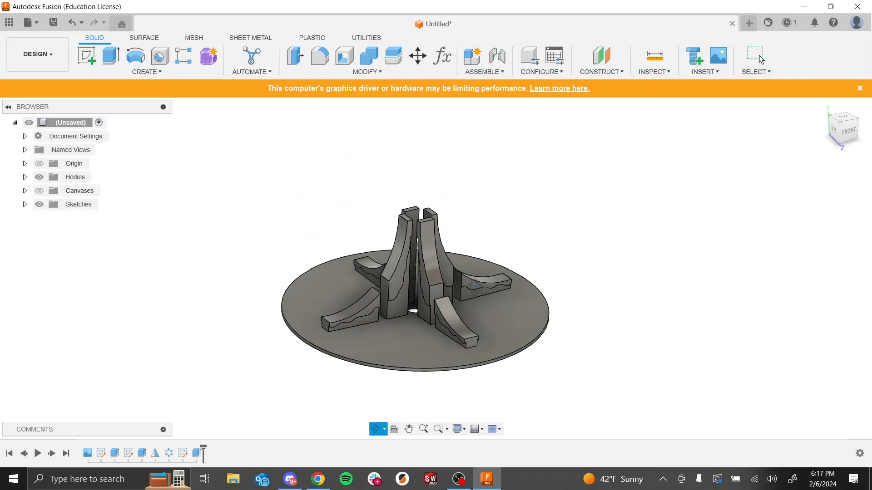
middle_click_drag(432, 316, 418, 359, "shift")
scroll(594, 301, "up", 6)
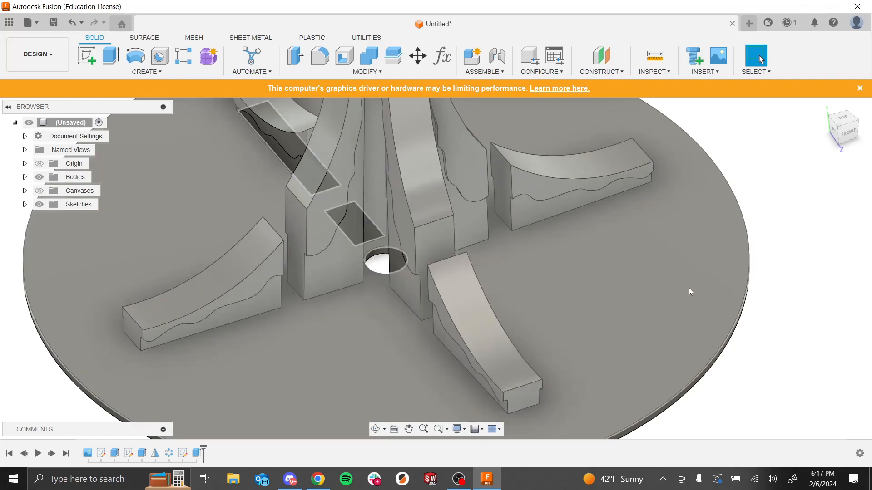
scroll(688, 291, "down", 5)
middle_click_drag(680, 292, 704, 277, "shift")
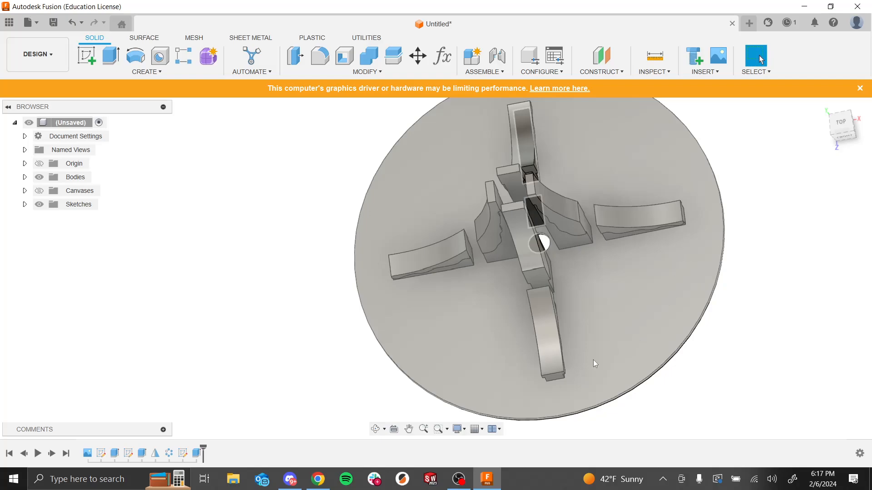
scroll(582, 251, "down", 8)
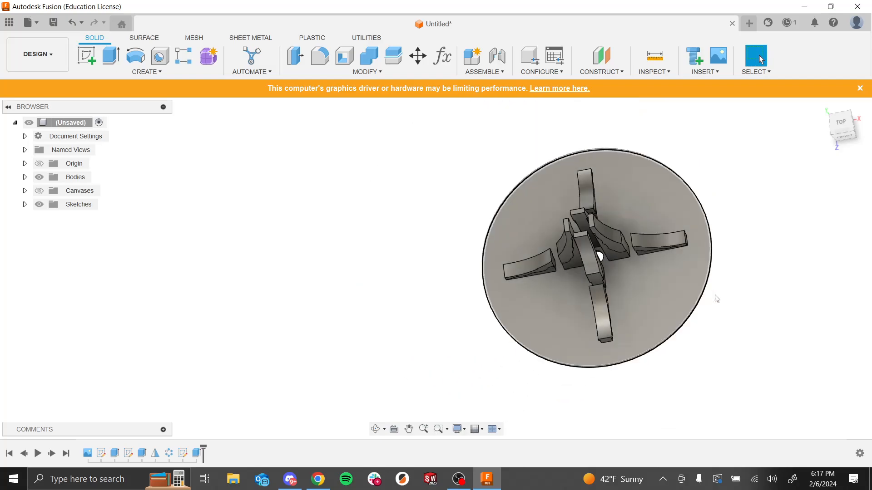
Step: Zoom in and orbit to a low angle to view the spires standing on the base plate
scroll(387, 273, "down", 4)
scroll(584, 253, "up", 7)
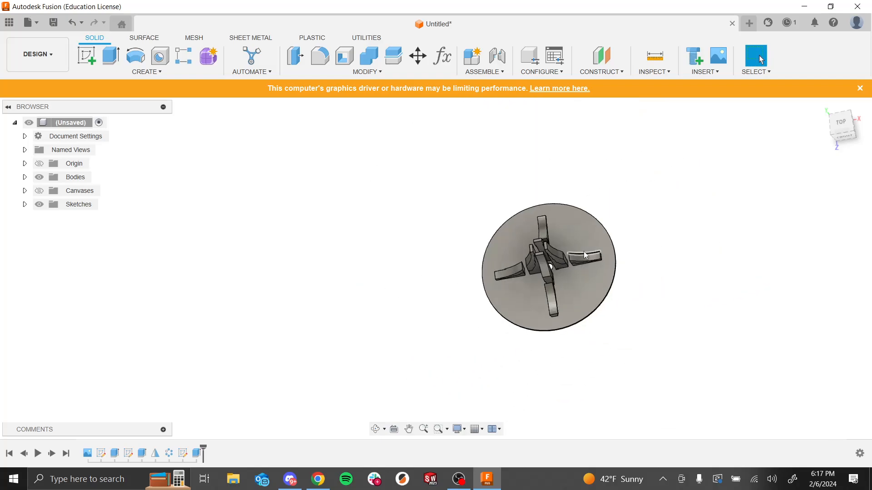
middle_click_drag(636, 334, 724, 305, "shift")
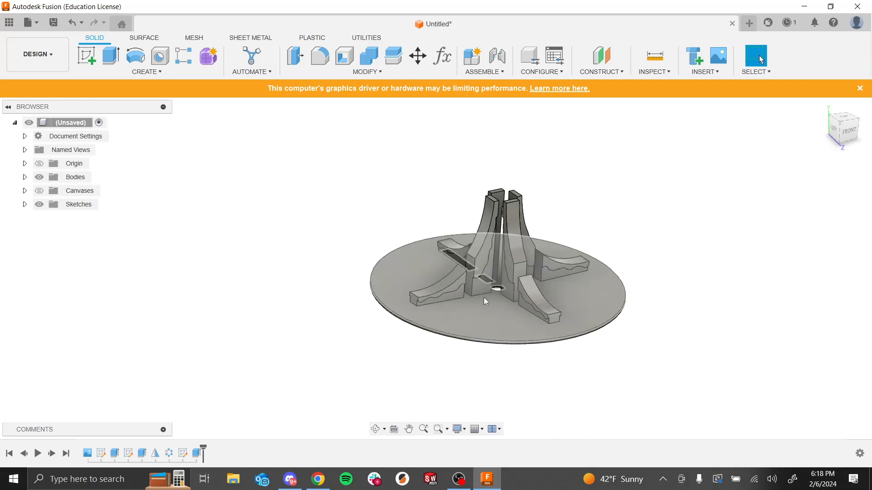
scroll(502, 292, "up", 5)
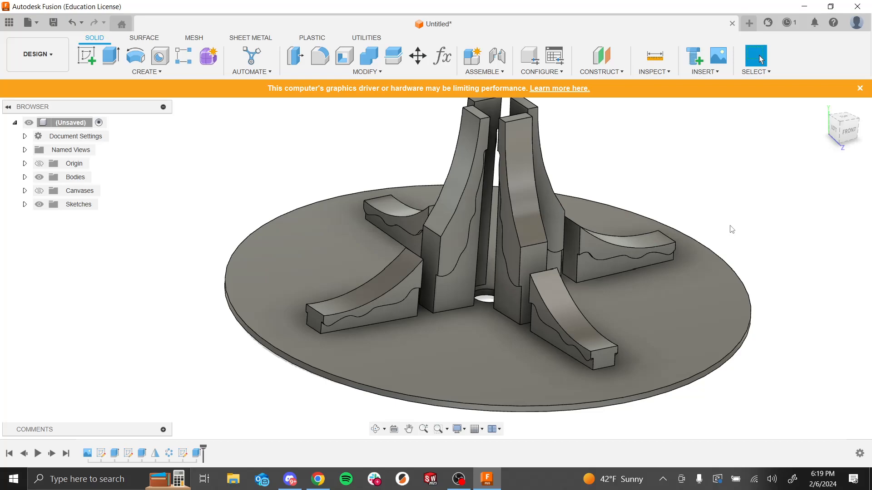
Step: Switch to the slide presentation and page forward to the Lego Car Assembly assignment slide
key("alt+Tab")
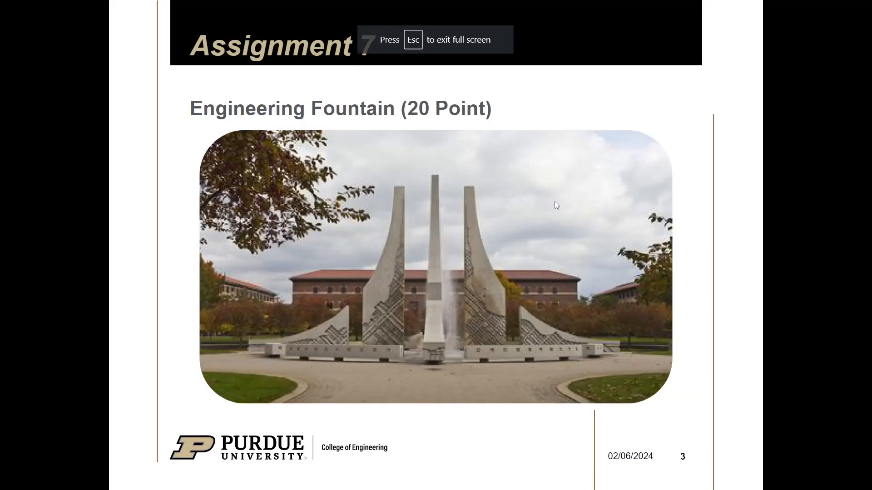
key("Right")
key("Right")
key("Right")
key("Right")
key("Right")
key("Right")
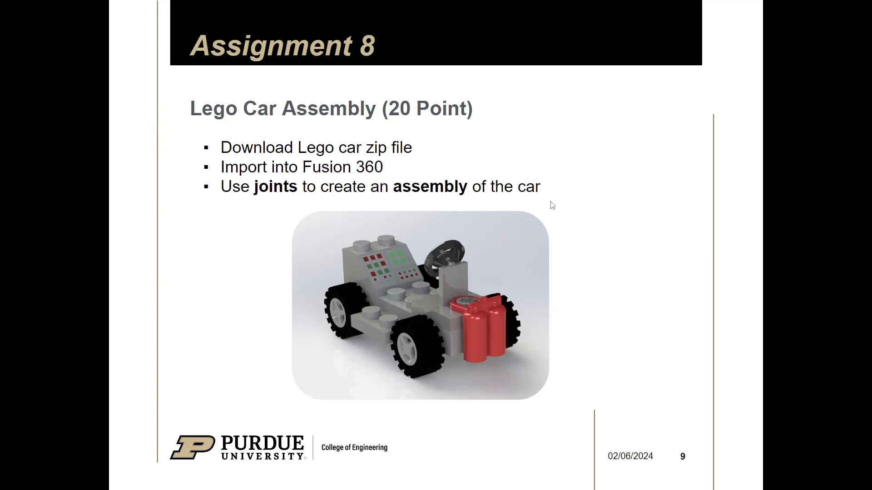
Step: Return to Fusion and save the design as engineering fountain
key("alt+Tab")
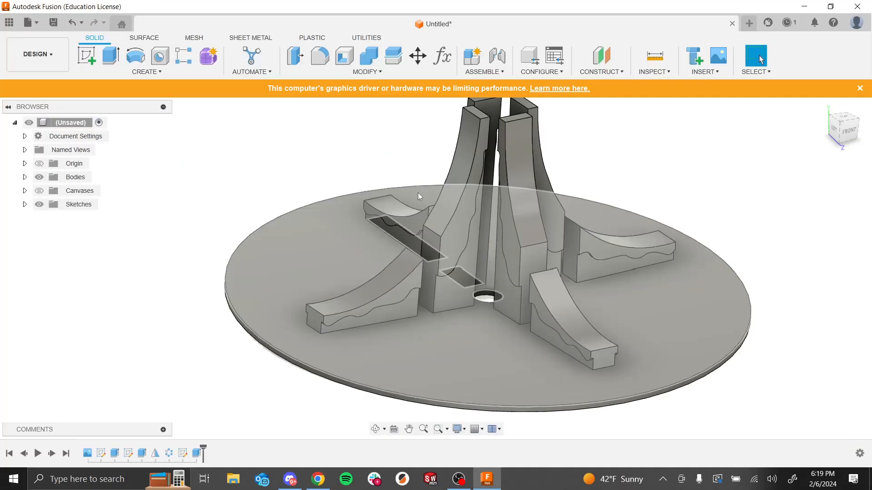
key("ctrl+s")
type("engineering fountain")
key("Return")
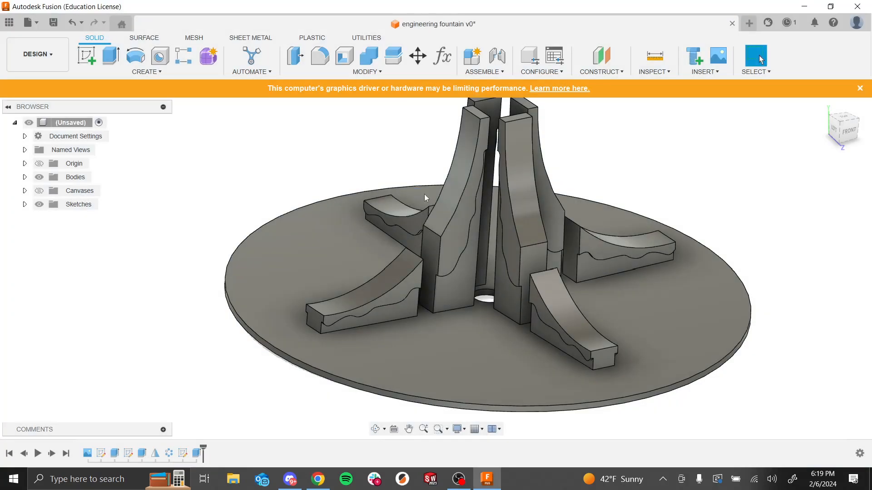
Step: Switch to Discord and download the Assignment_8_-_Lego_Car.zip file from the resources channel
key("alt+Tab")
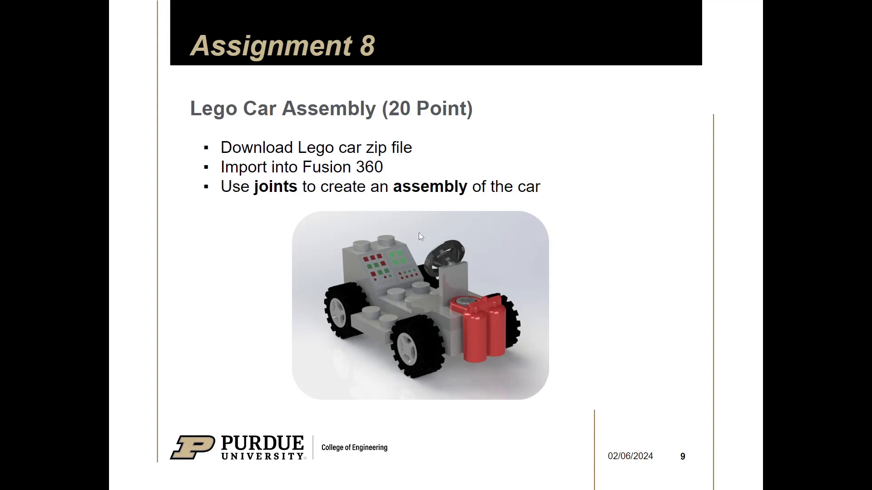
key("alt+Tab")
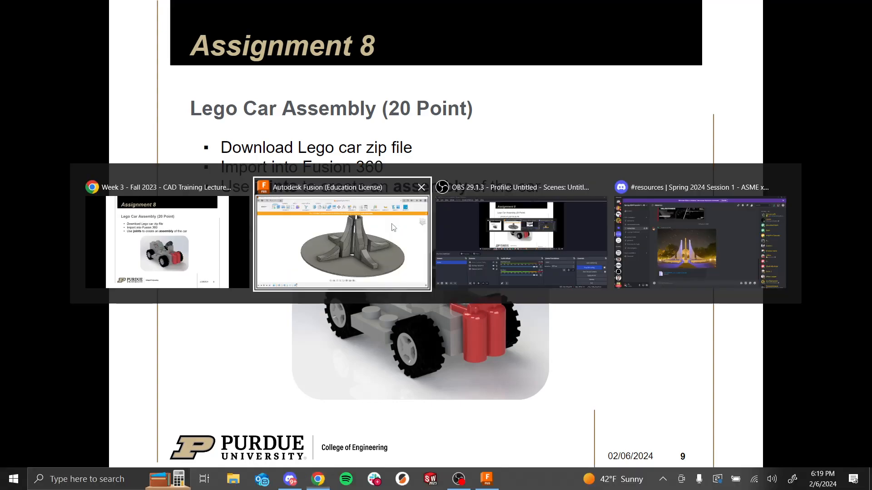
left_click(694, 254)
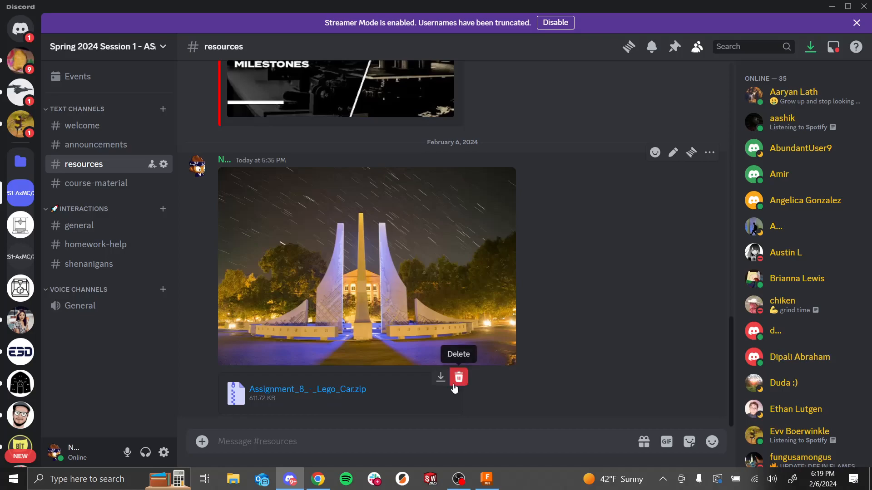
left_click(439, 378)
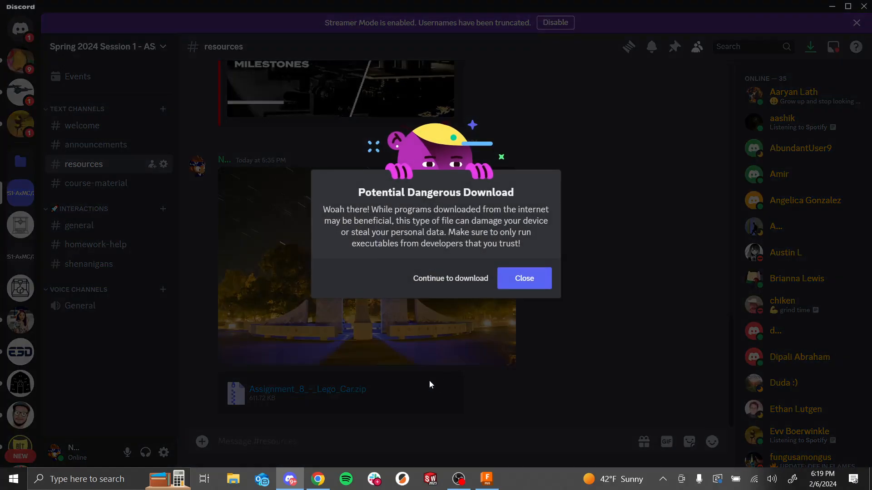
left_click(460, 278)
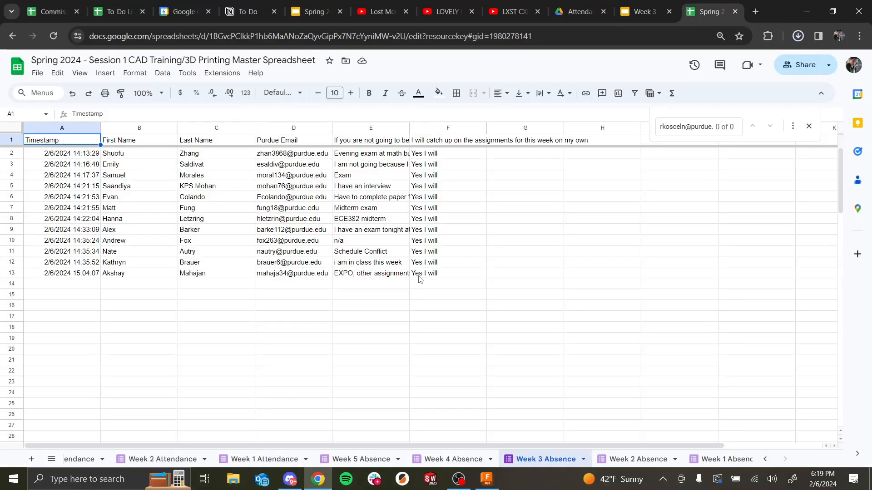
left_click(640, 11)
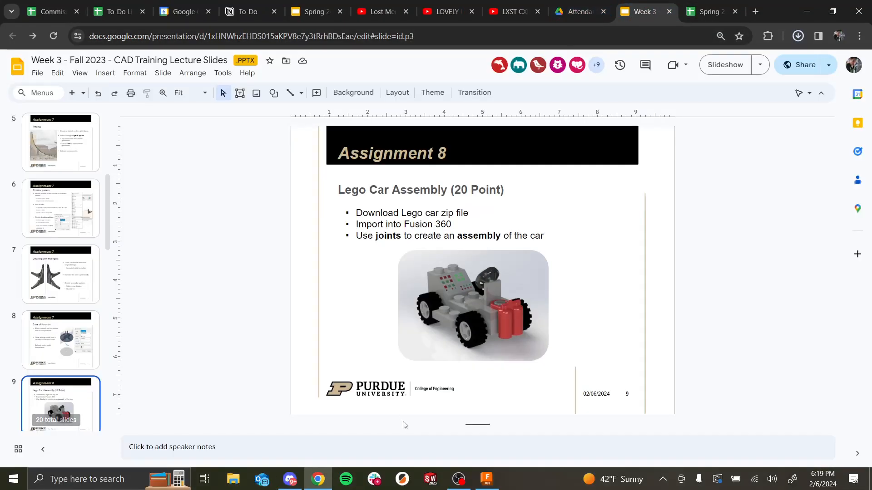
left_click(233, 479)
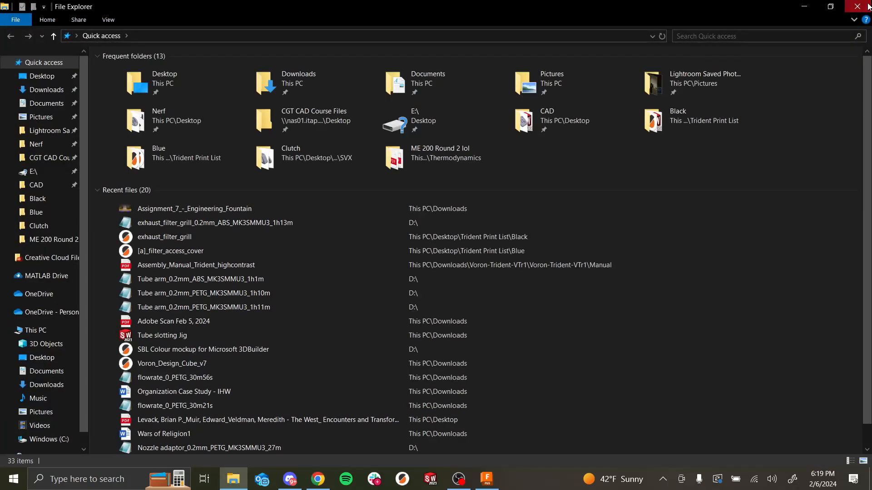
left_click(858, 7)
Step: Return to Fusion, show the data panel and open the Upload dialog
key("alt+Tab")
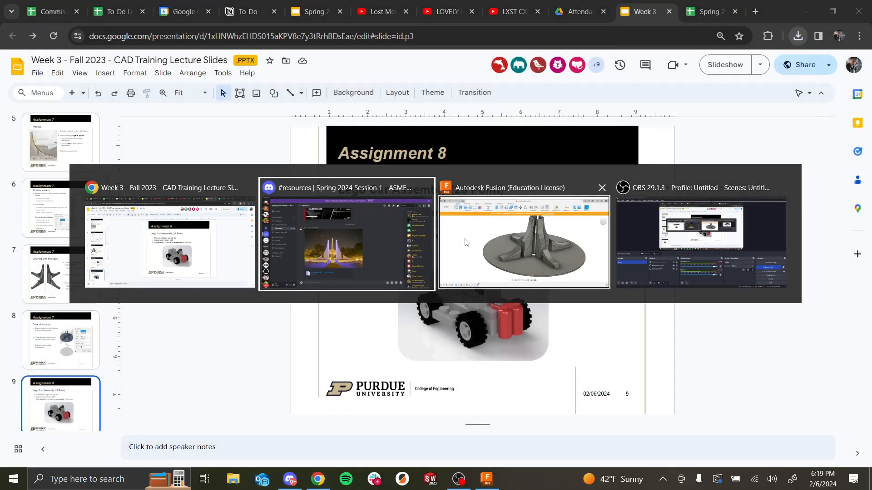
left_click(458, 243)
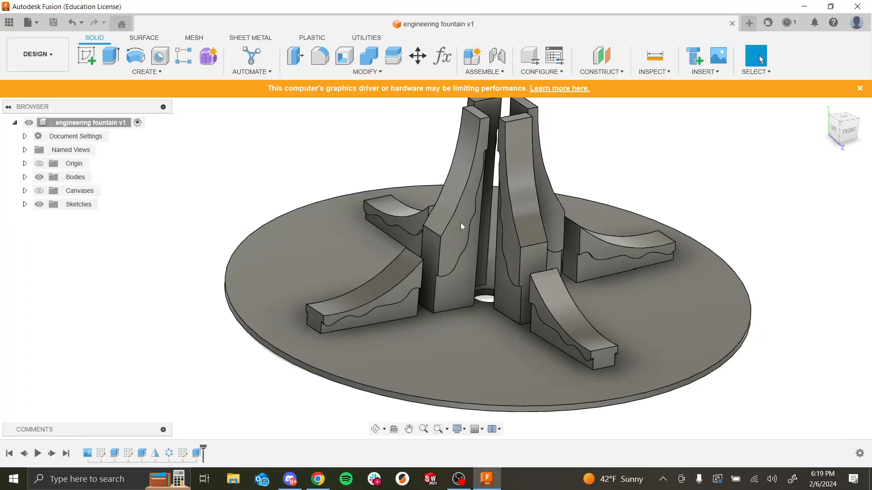
left_click(9, 23)
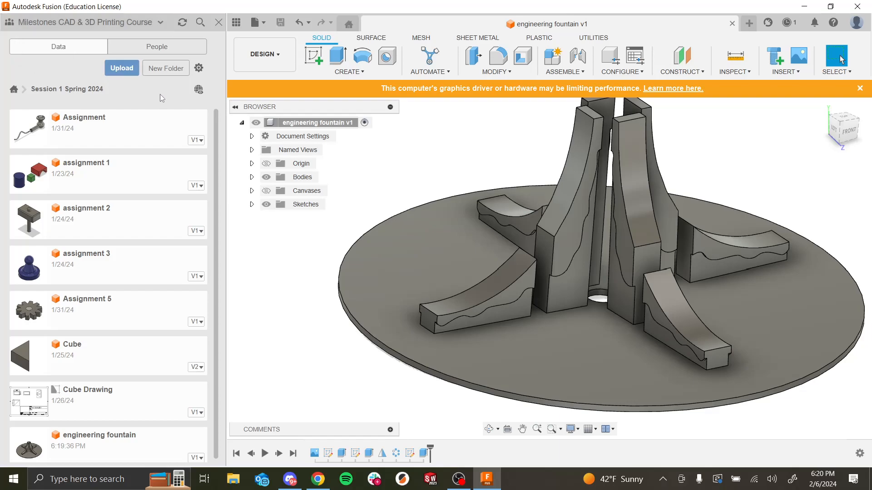
left_click(122, 68)
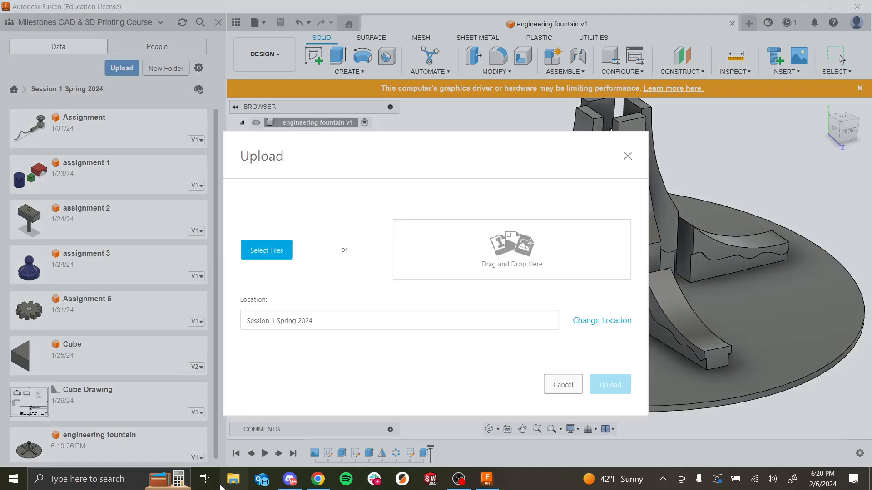
Step: In File Explorer, extract the Assignment_8_-_Lego_Car (2) zip archive in Downloads
left_click(232, 479)
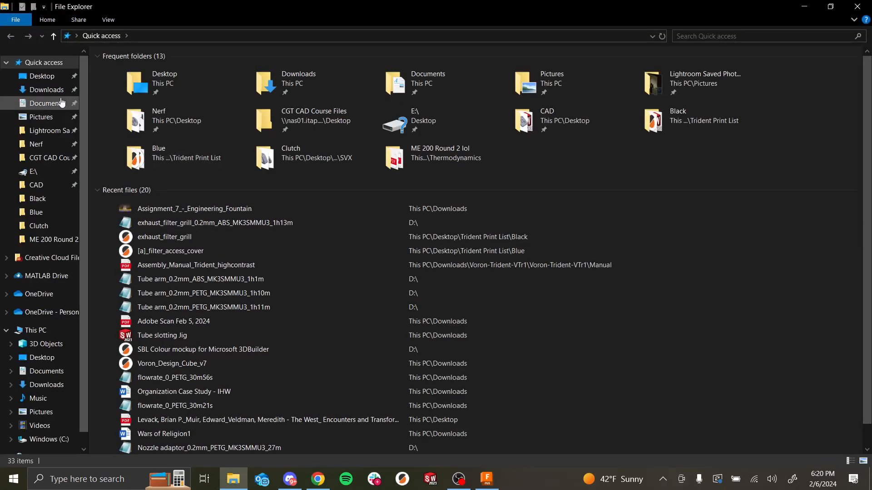
left_click(44, 87)
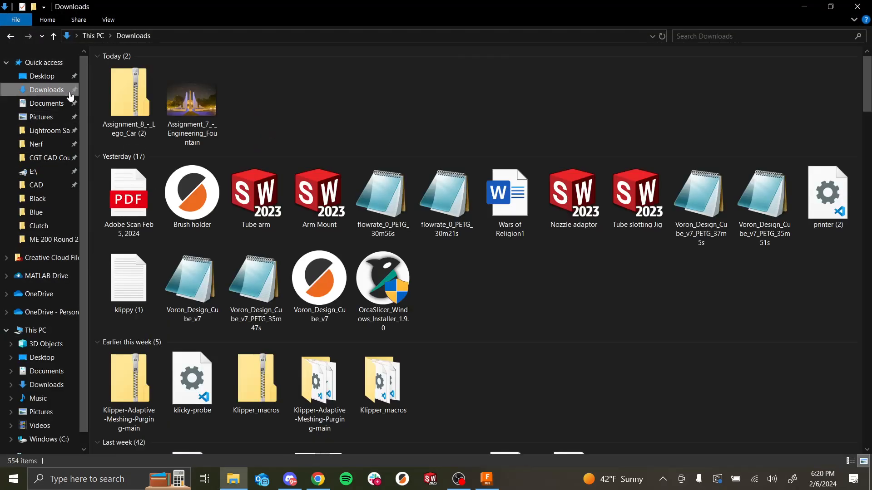
left_click(124, 112)
right_click(126, 113)
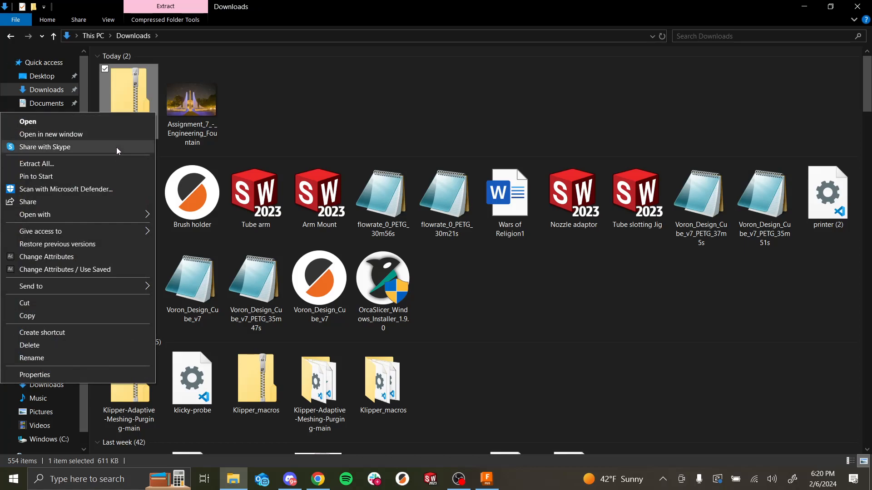
left_click(110, 164)
key("Return")
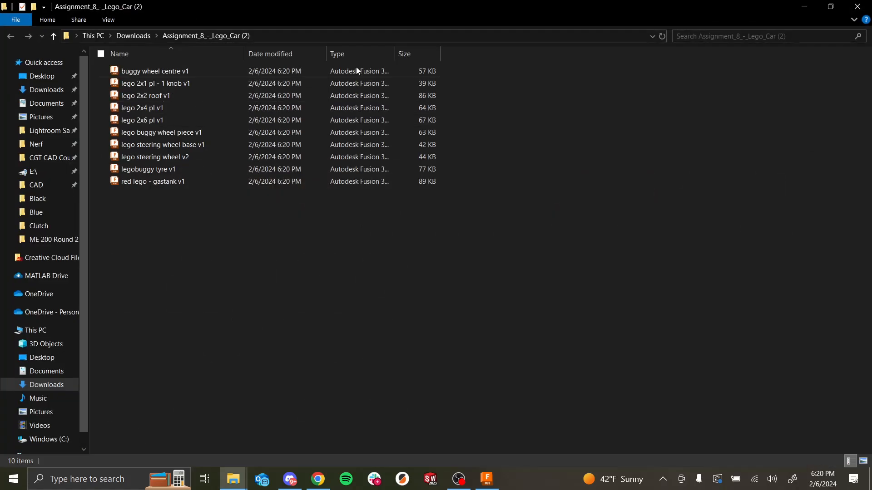
left_click(854, 6)
key("alt+Tab")
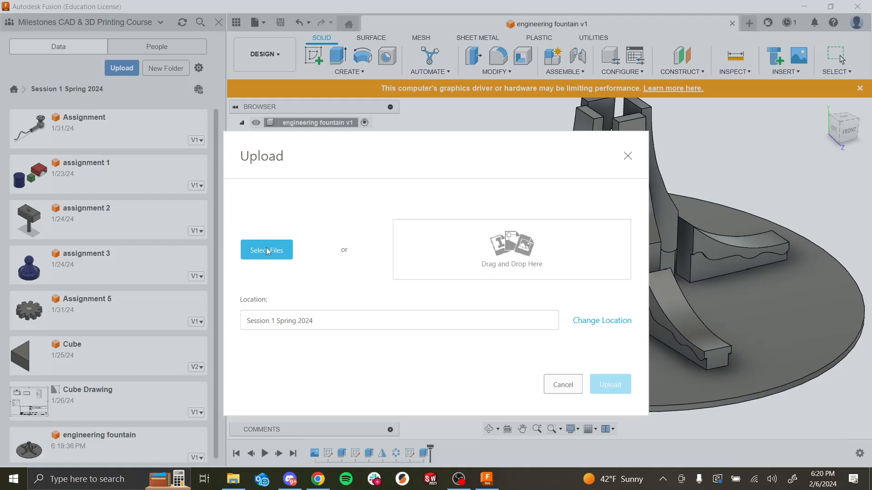
left_click(267, 251)
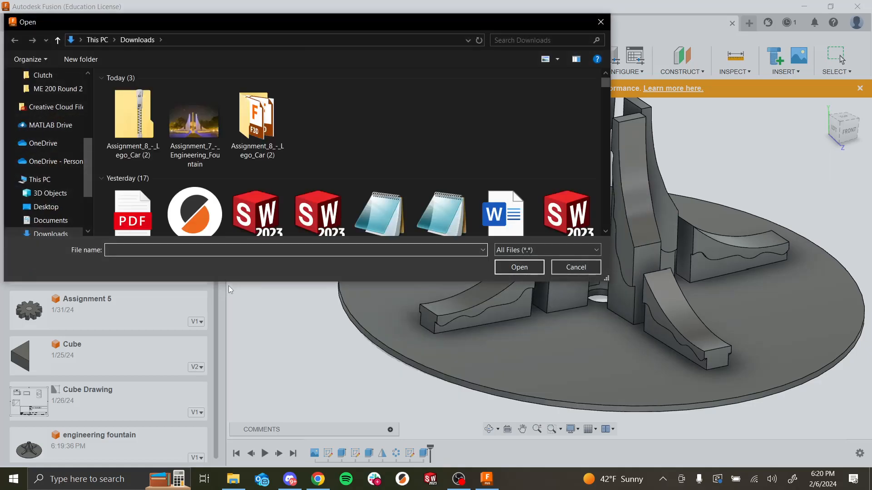
left_click(257, 122)
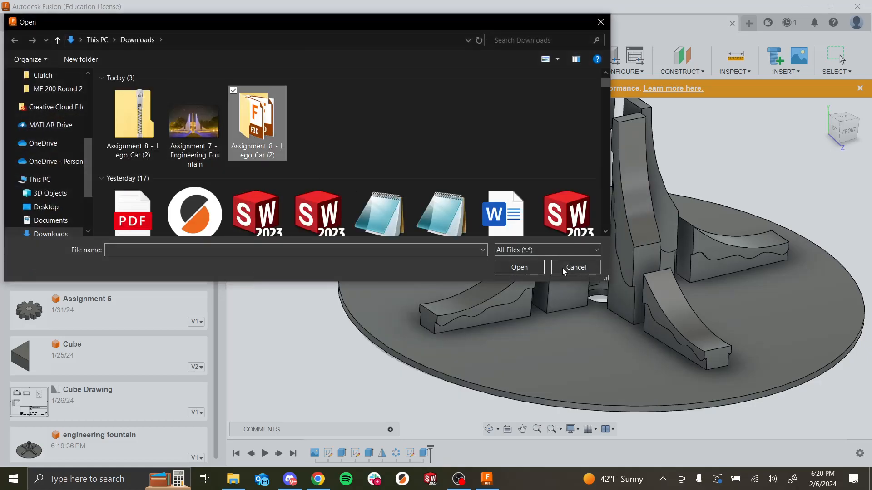
left_click(534, 268)
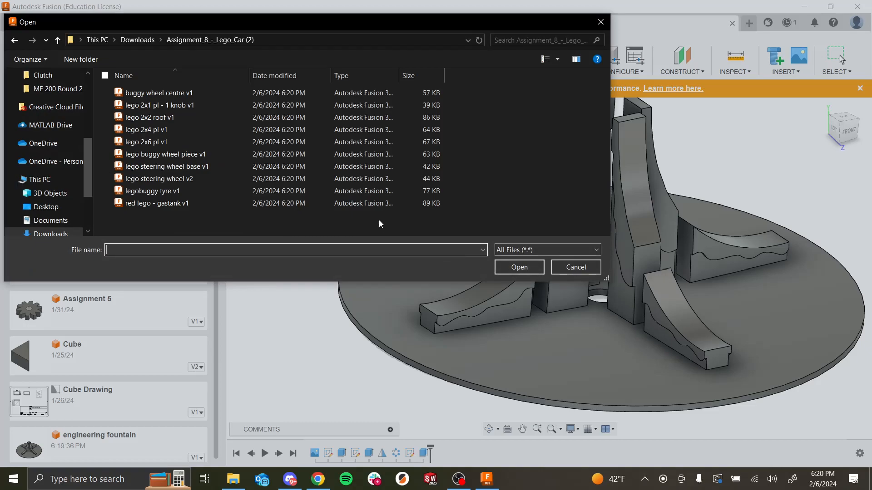
left_click(584, 266)
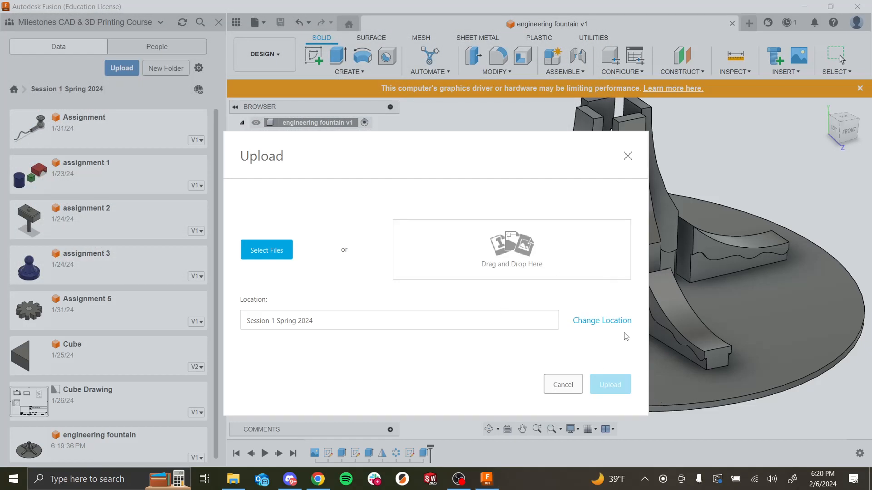
left_click(627, 156)
Step: Create a new project folder named Lego Car in Session 1 Spring 2024
left_click(177, 72)
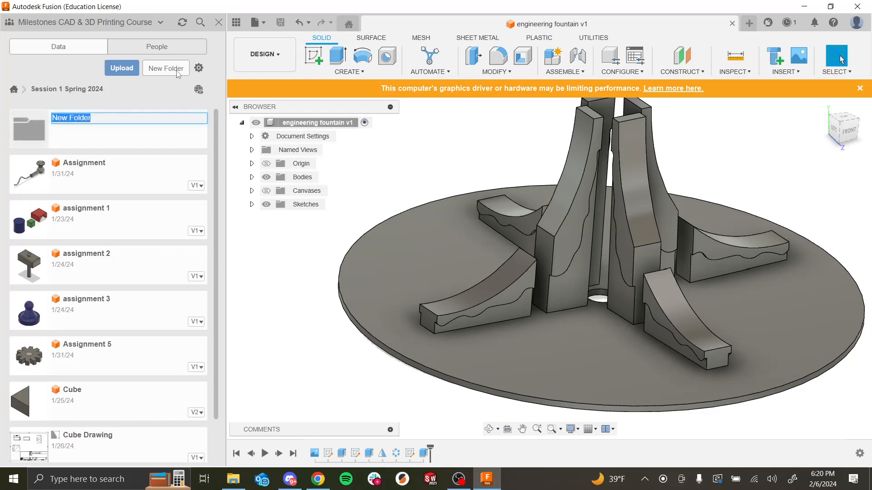
type("Leg")
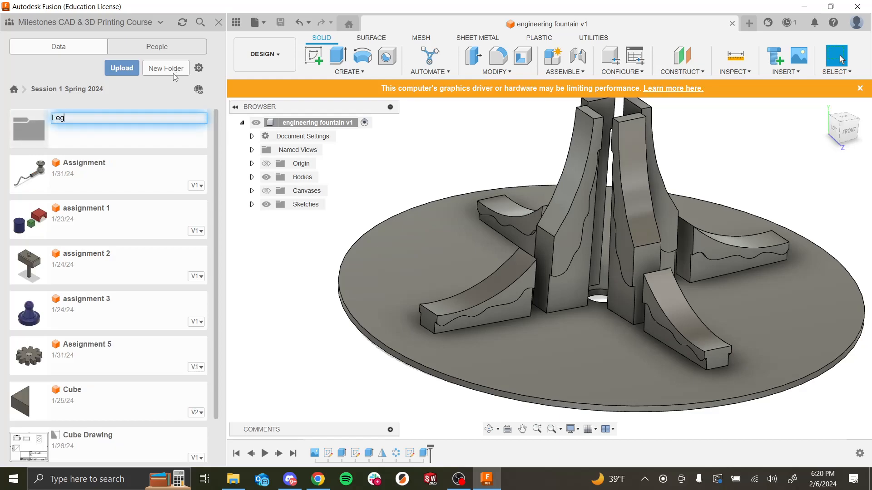
type("o Car")
key("Return")
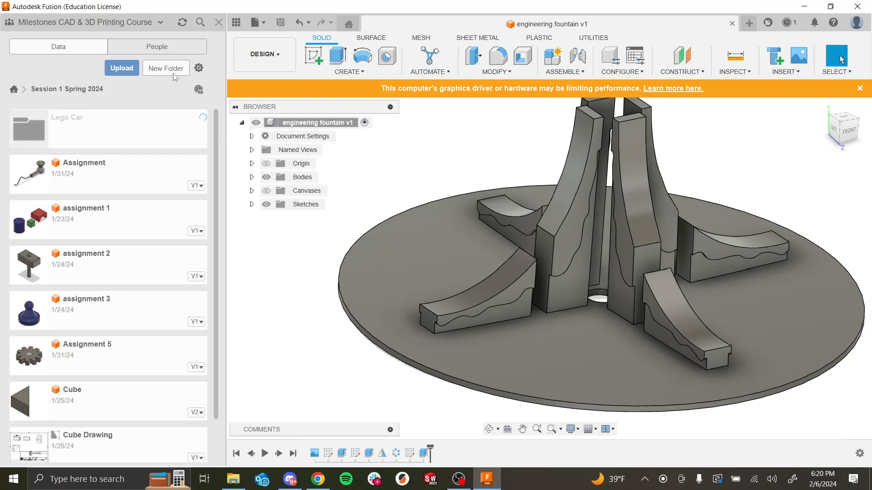
Step: Open the Lego Car folder and add all ten Lego part files from the extracted folder to an upload
left_click(158, 136)
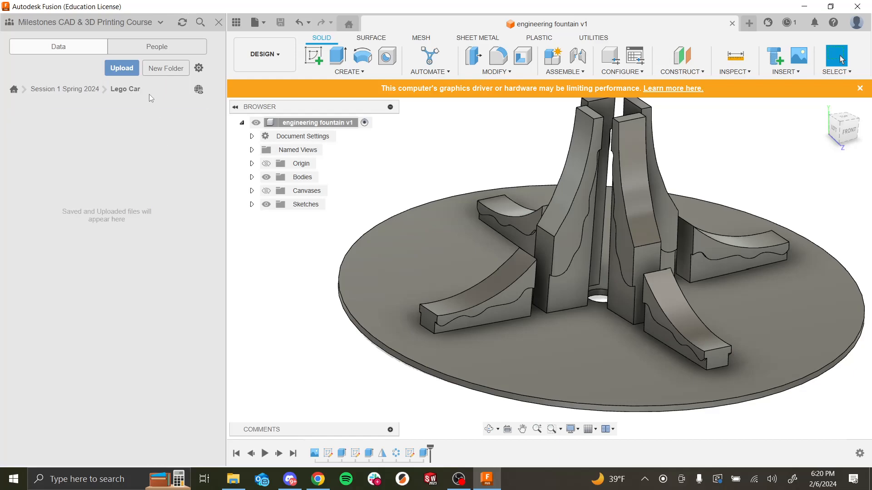
left_click(123, 69)
left_click(257, 250)
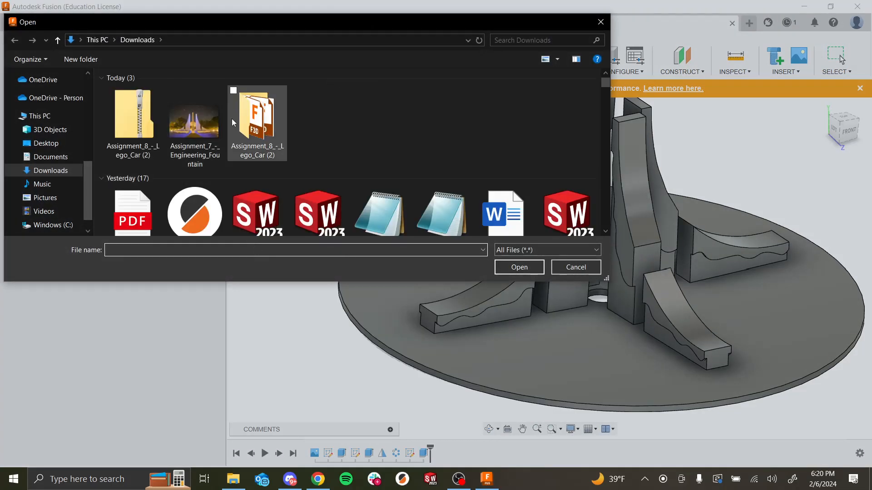
double_click(233, 120)
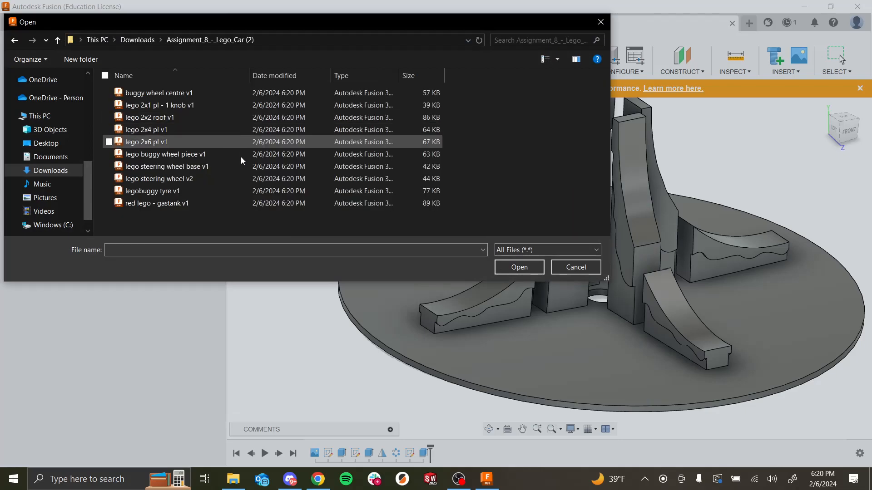
left_click_drag(241, 216, 312, 70)
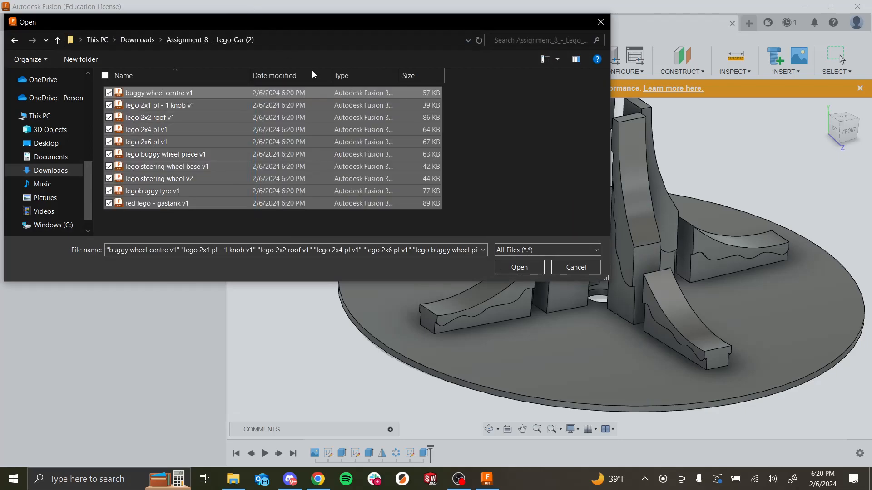
left_click(520, 268)
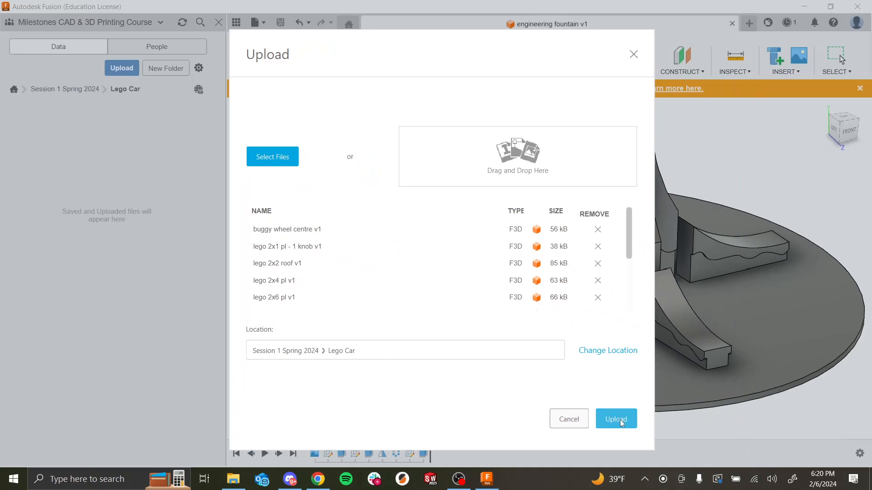
Step: Upload the selected Lego part files into the Lego Car folder and reopen that folder in the data panel
left_click(622, 422)
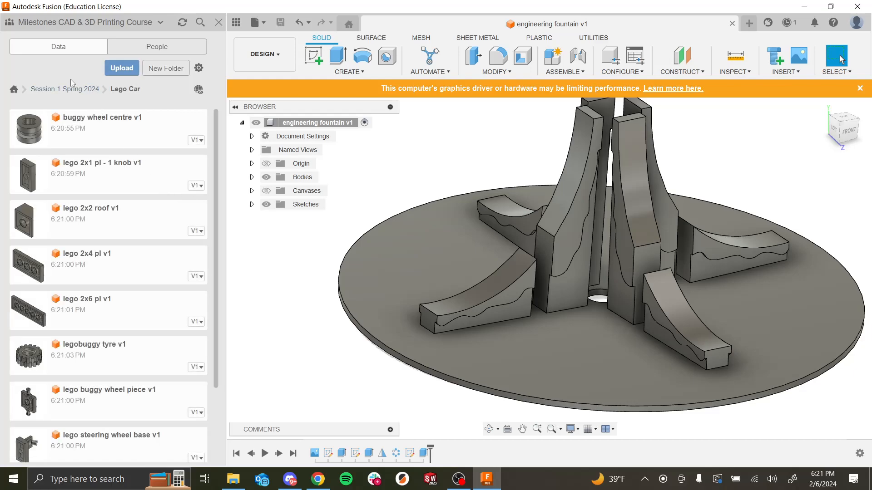
left_click(59, 88)
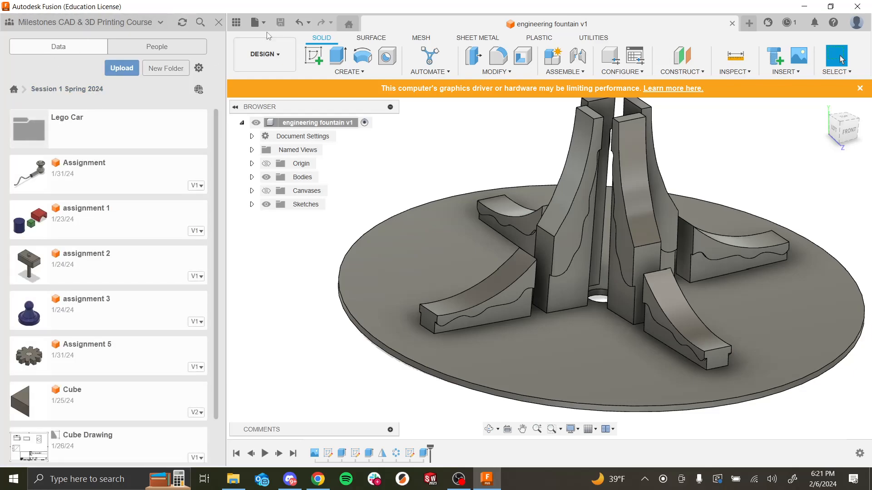
left_click(239, 30)
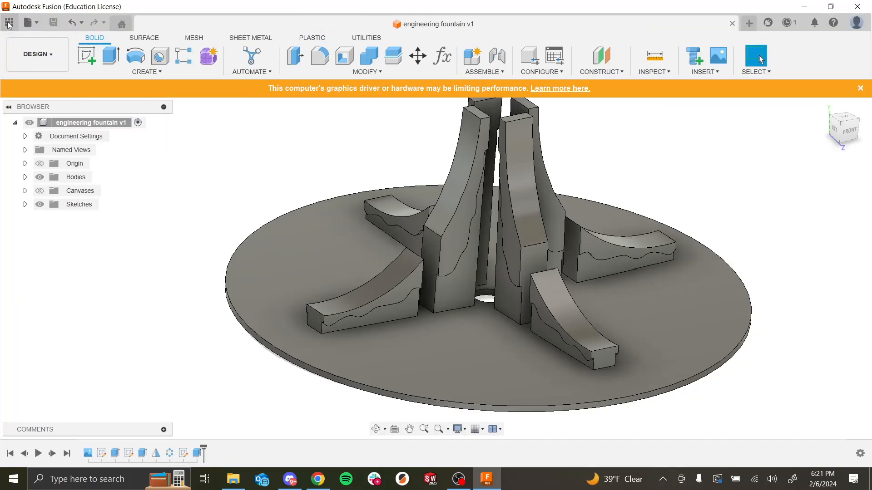
left_click(9, 24)
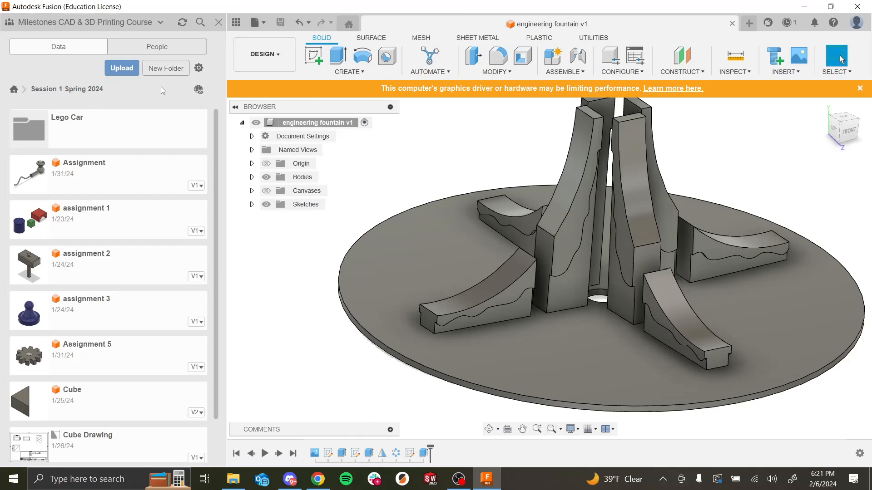
left_click(133, 130)
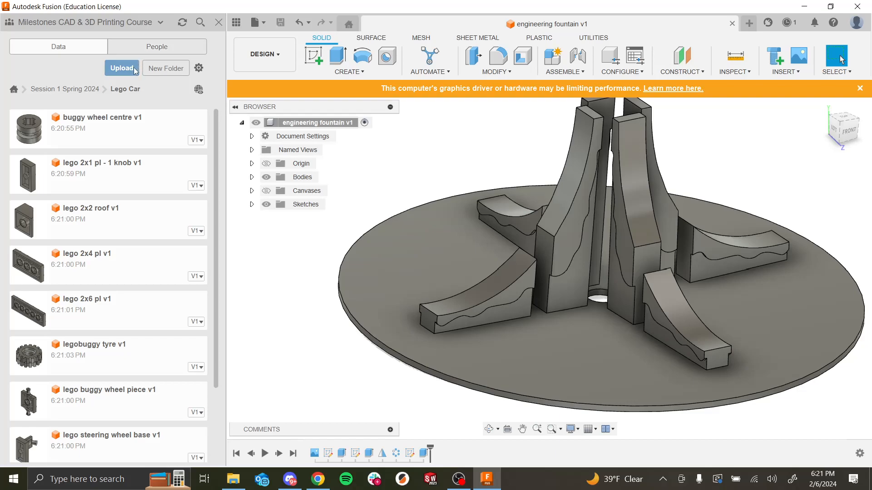
left_click(135, 69)
left_click(273, 252)
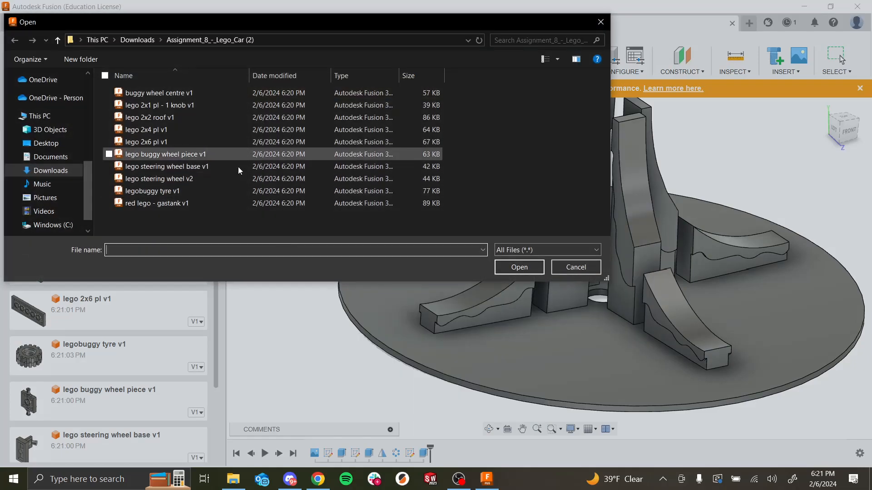
left_click_drag(212, 223, 209, 88)
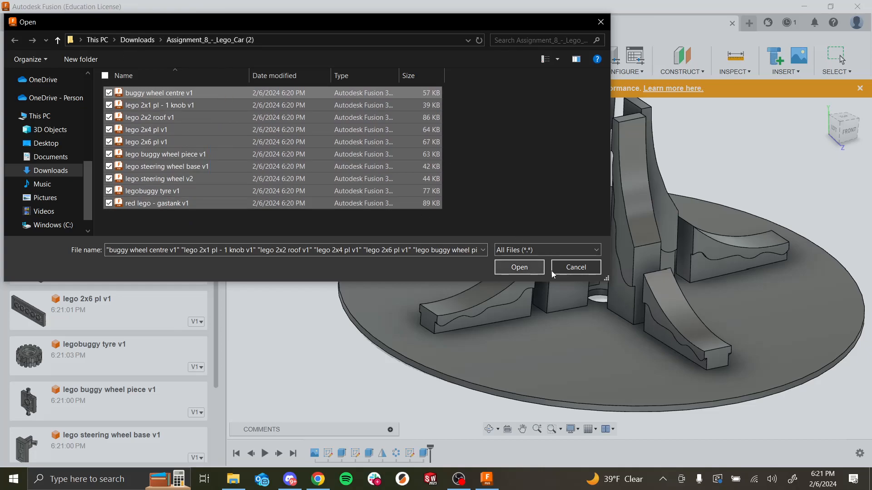
left_click(575, 273)
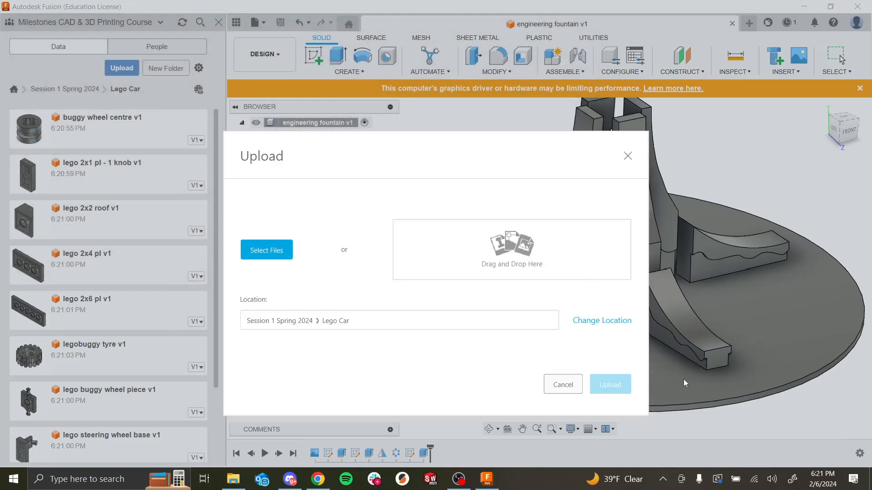
left_click(628, 156)
scroll(101, 225, "down", 2)
scroll(218, 268, "up", 1)
scroll(216, 272, "up", 1)
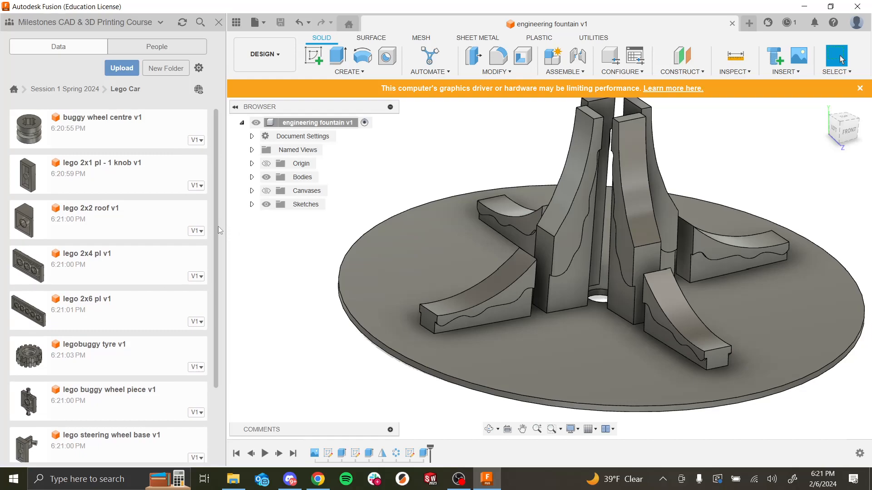
Step: Close the engineering fountain design and save the new blank design as Lego Car Assembly in the Lego Car folder
left_click(732, 24)
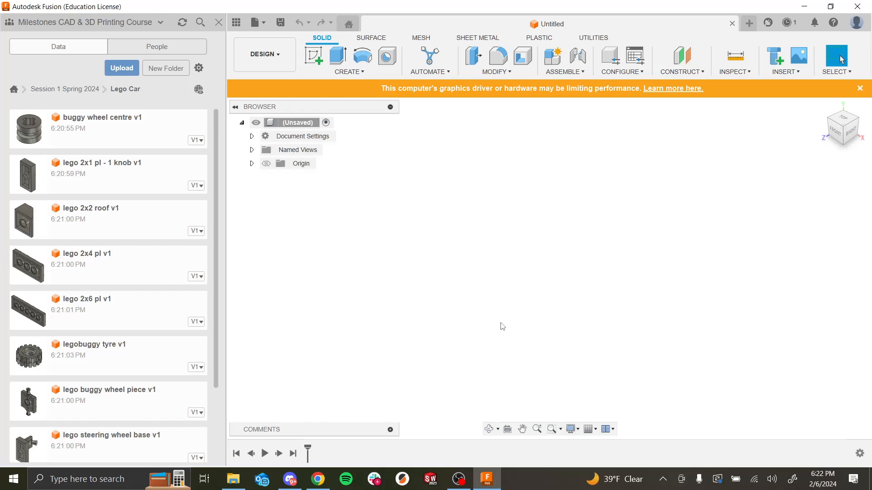
key("ctrl+s")
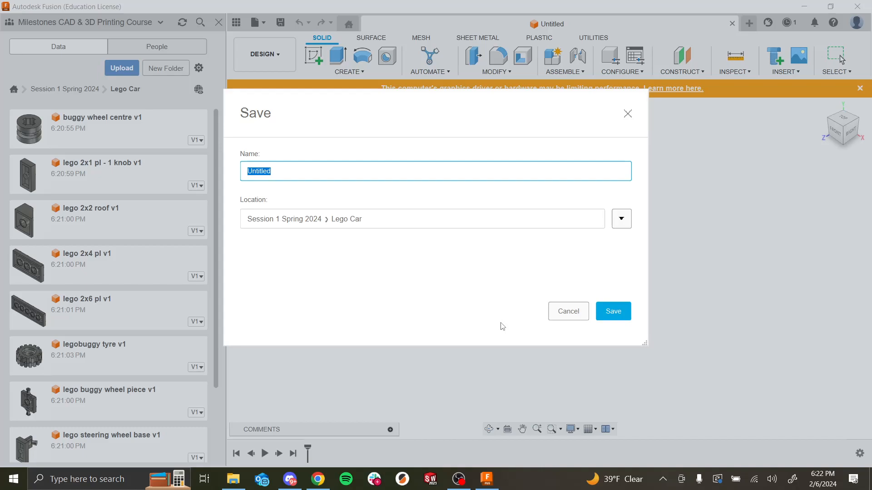
type("Lego Car Assembl")
left_click(609, 311)
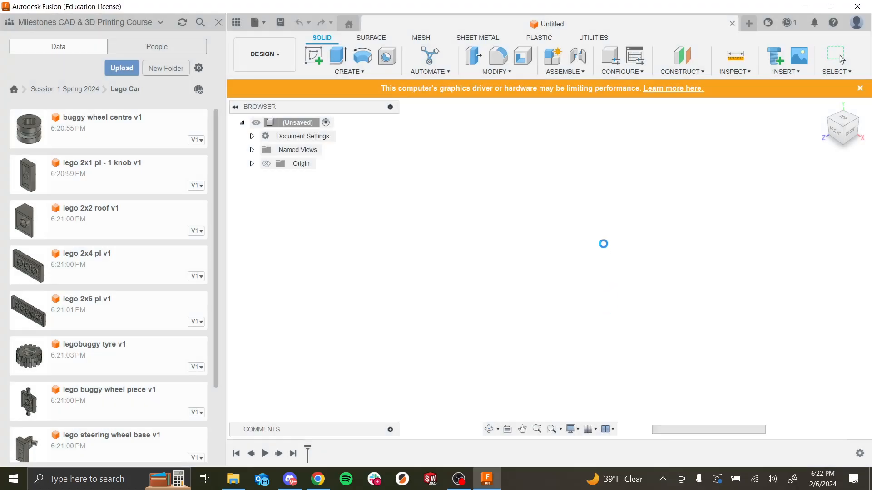
Step: Turn on the layout grid in the viewport grid settings
left_click(590, 429)
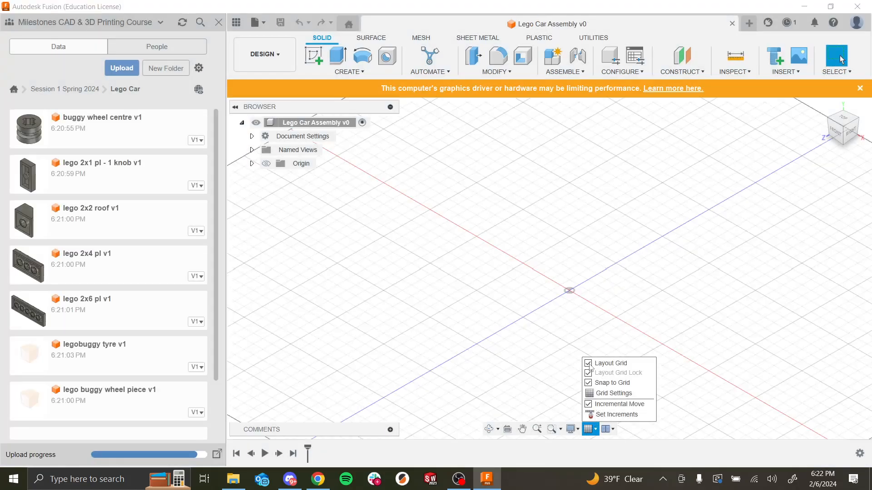
left_click(588, 364)
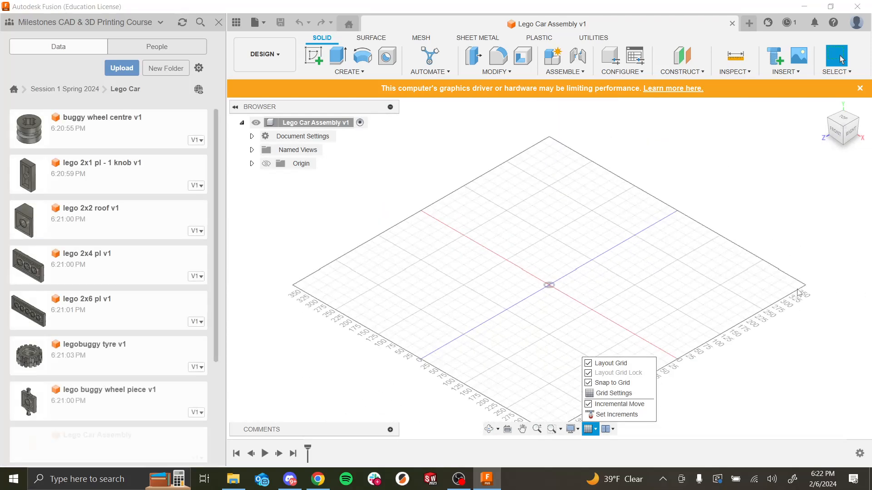
scroll(776, 309, "up", 2)
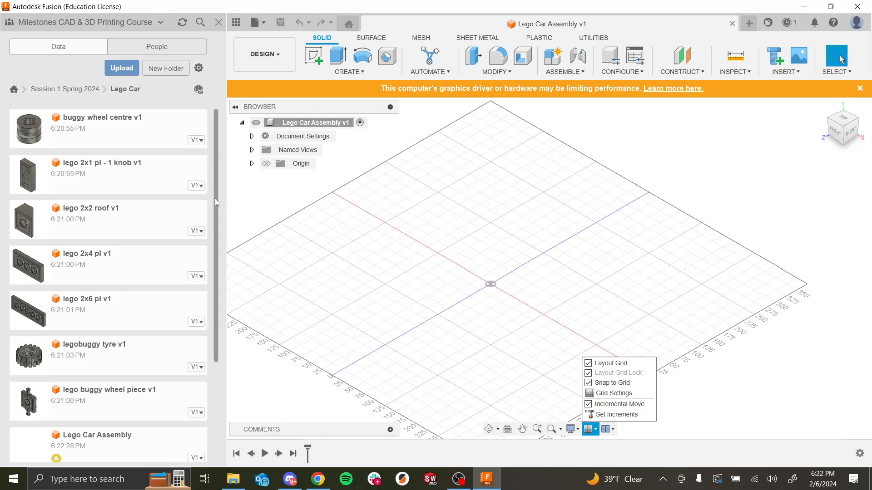
scroll(214, 199, "down", 2)
left_click_drag(215, 210, 213, 182)
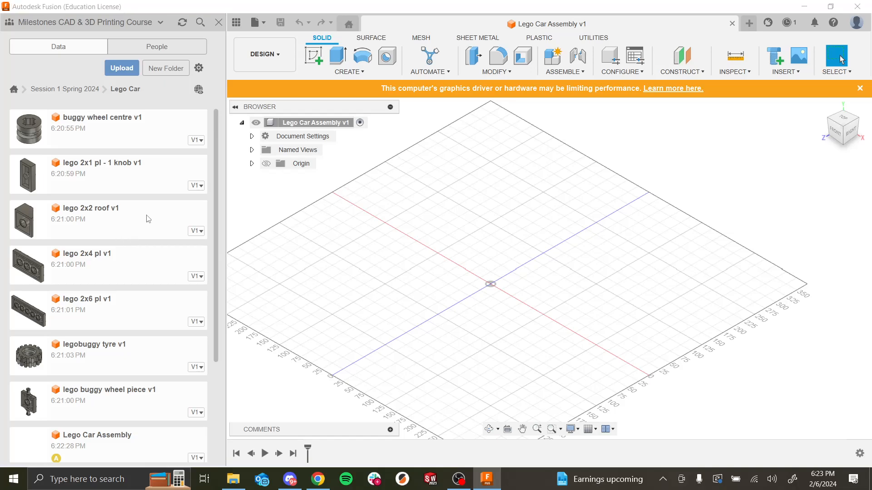
Step: Switch to Google Slides and review the Assignment 8 Lego Car Assembly slide in slideshow mode, then return
key("alt+Tab")
key("Tab")
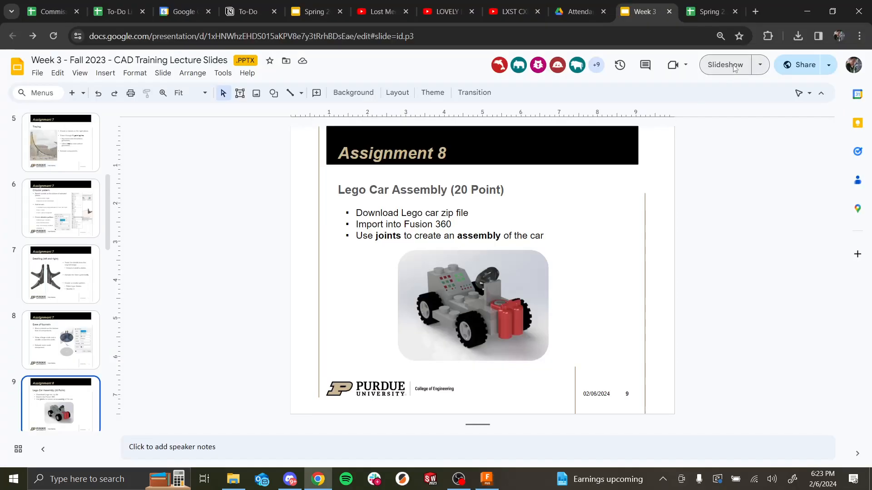
left_click(728, 65)
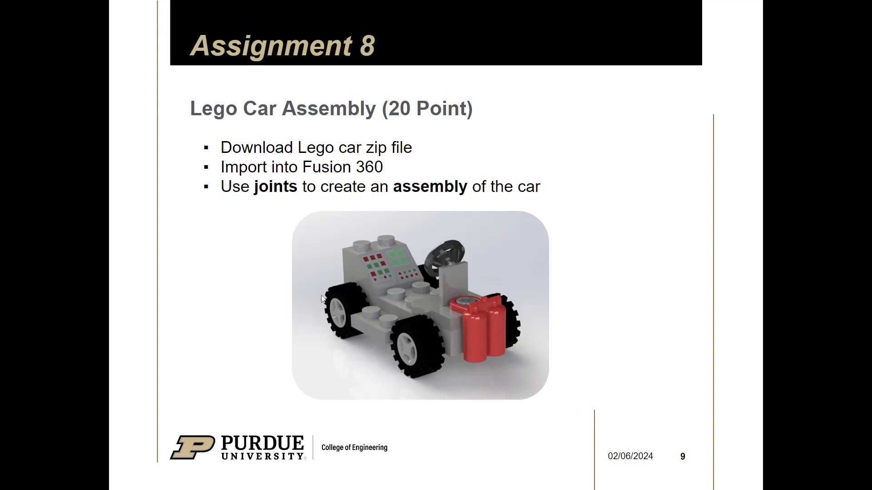
key("super")
key("alt+Tab")
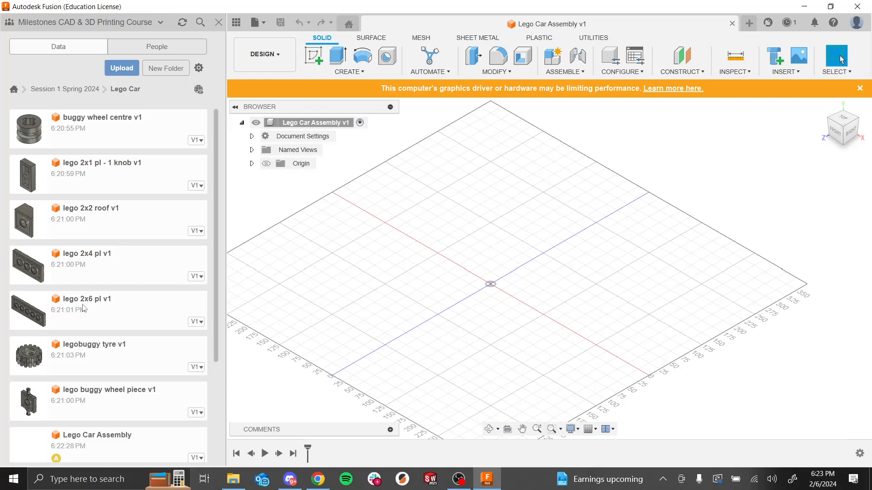
Step: Insert the lego 2x6 pl part into the assembly at its default position
left_click_drag(83, 308, 473, 257)
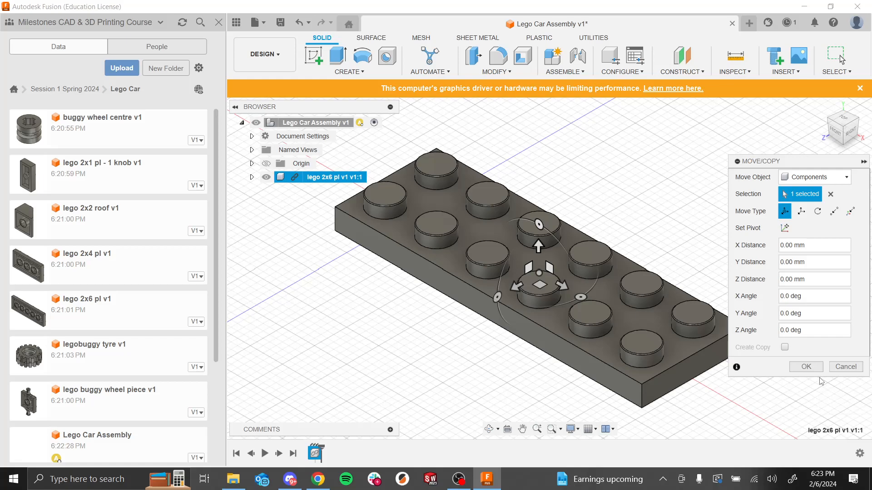
left_click(806, 367)
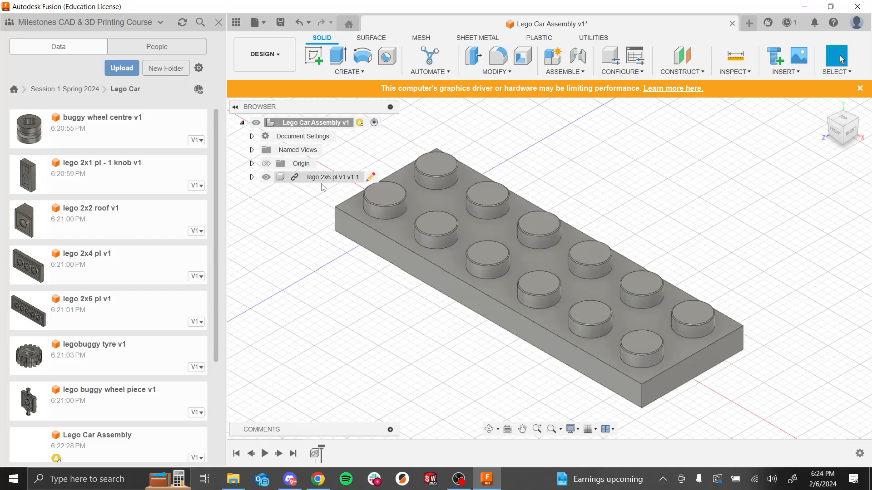
Step: Ground the lego 2x6 pl component in place
right_click(318, 178)
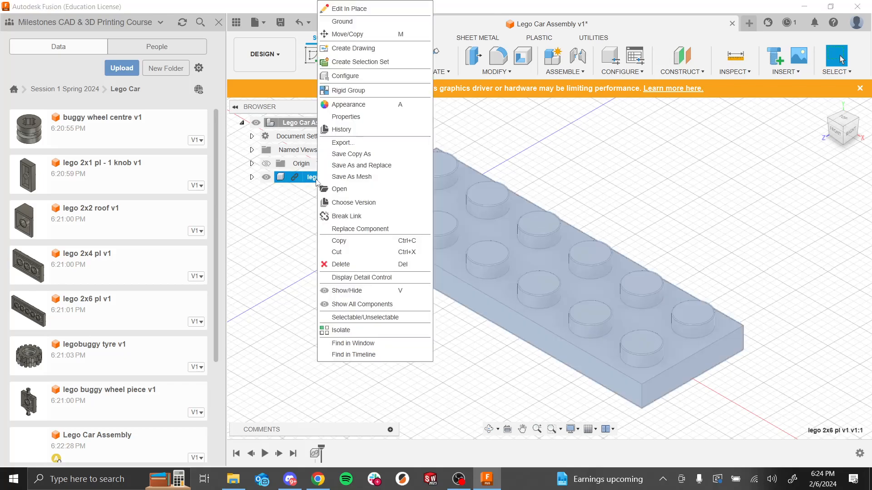
left_click(355, 24)
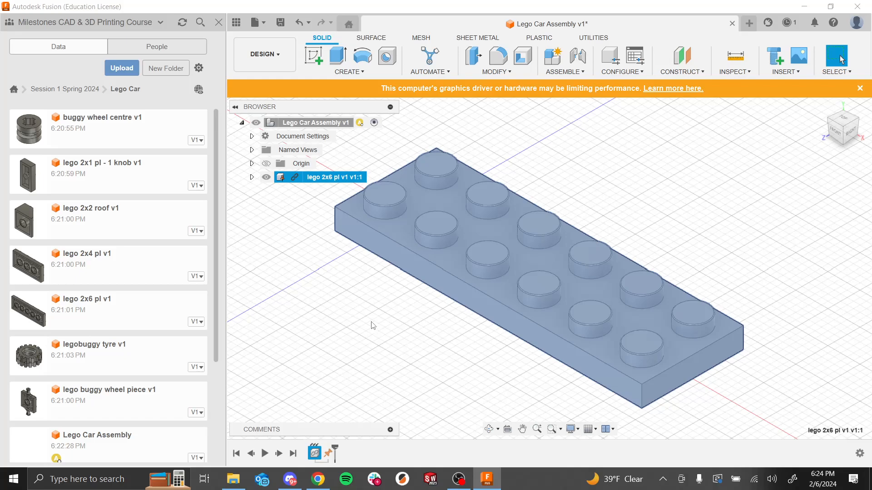
left_click(432, 352)
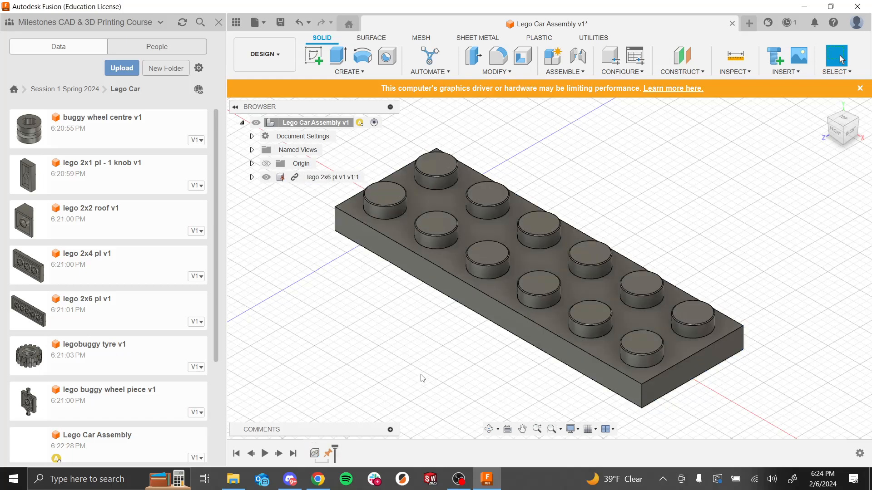
right_click(329, 178)
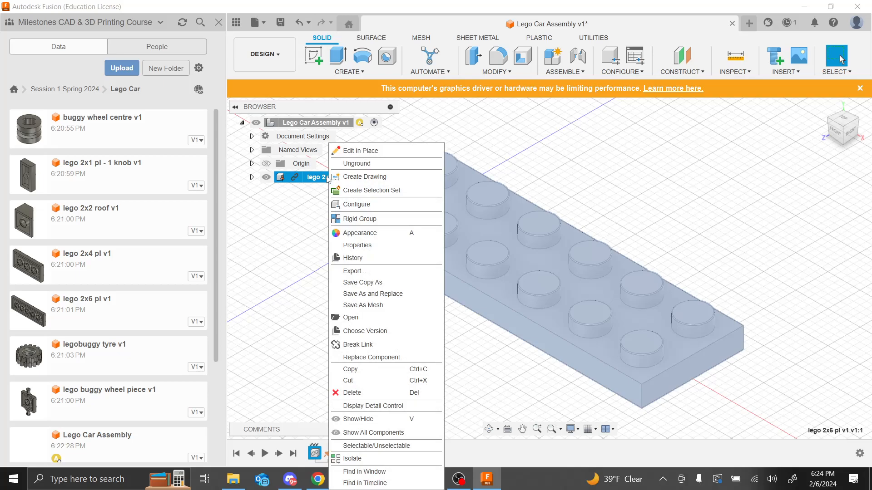
left_click(299, 252)
left_click(427, 286)
left_click(429, 294)
Step: Insert the lego buggy wheel piece beside the plate, moving it and tilting it 10 deg about X
scroll(422, 377, "down", 5)
scroll(643, 272, "down", 5)
scroll(708, 354, "up", 2)
scroll(670, 175, "up", 1)
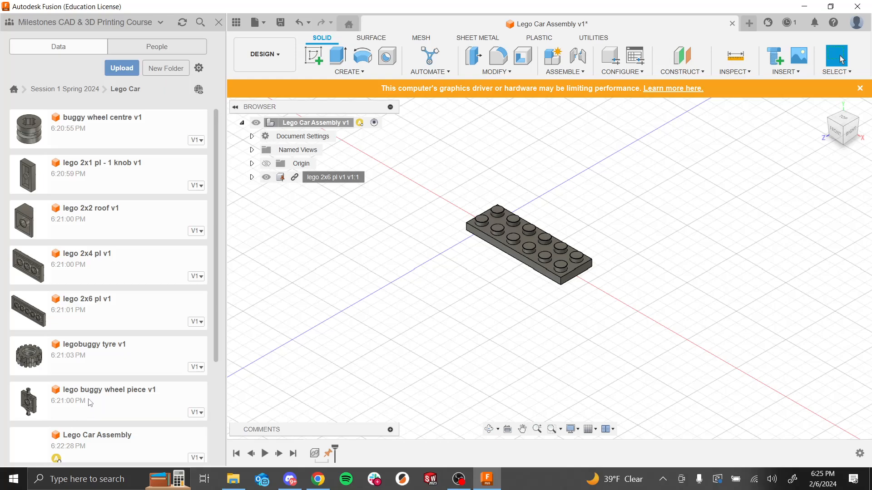
left_click_drag(81, 402, 492, 237)
scroll(493, 231, "up", 5)
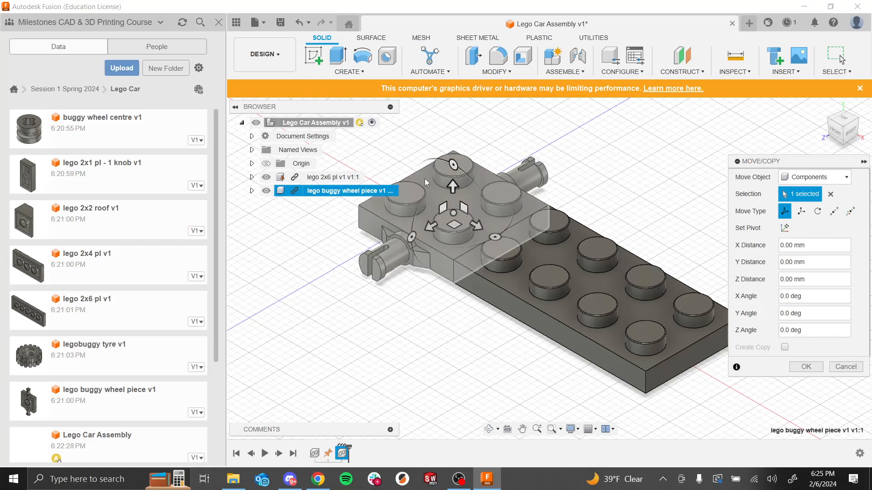
mouse_move(446, 185)
left_mouse_down()
mouse_move(450, 281)
mouse_move(463, 120)
mouse_move(457, 178)
left_mouse_up()
left_click_drag(429, 229, 380, 267)
left_click_drag(438, 253, 404, 297)
left_click_drag(364, 347, 370, 267)
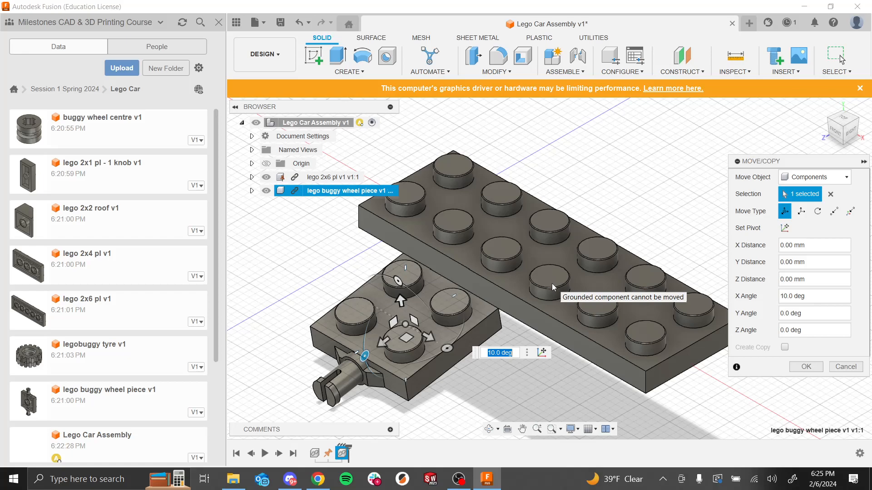
left_click(803, 369)
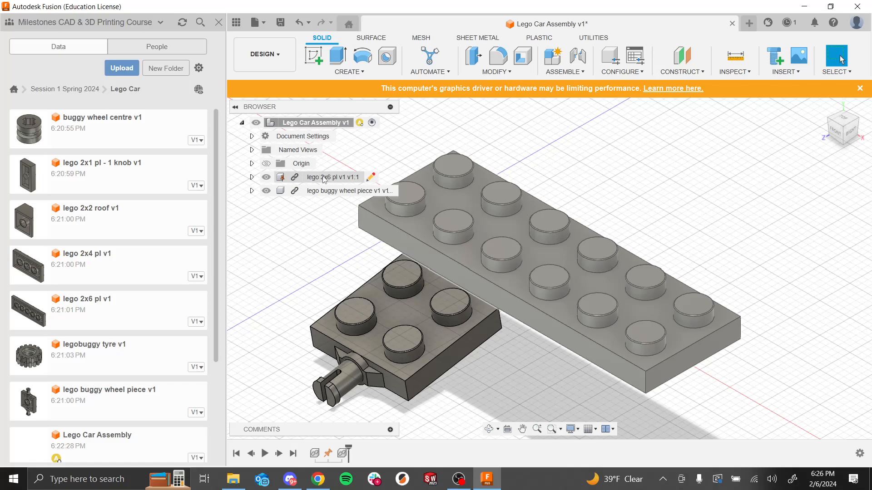
right_click(324, 178)
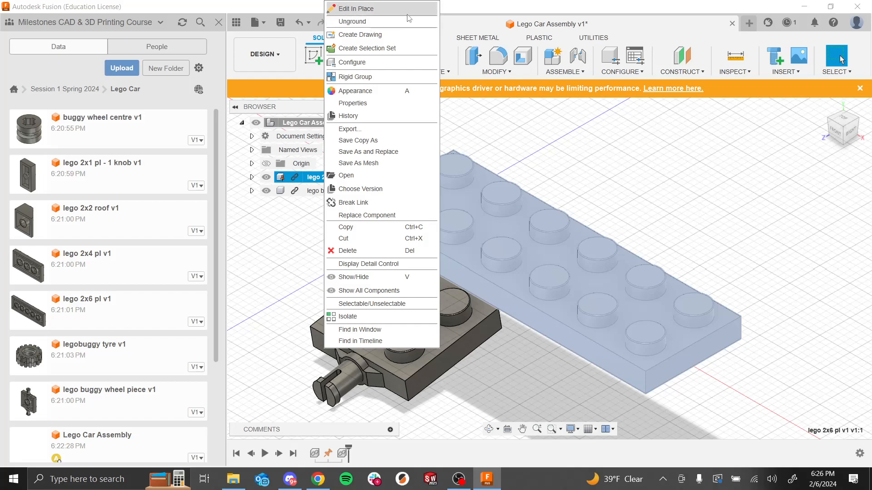
left_click(736, 230)
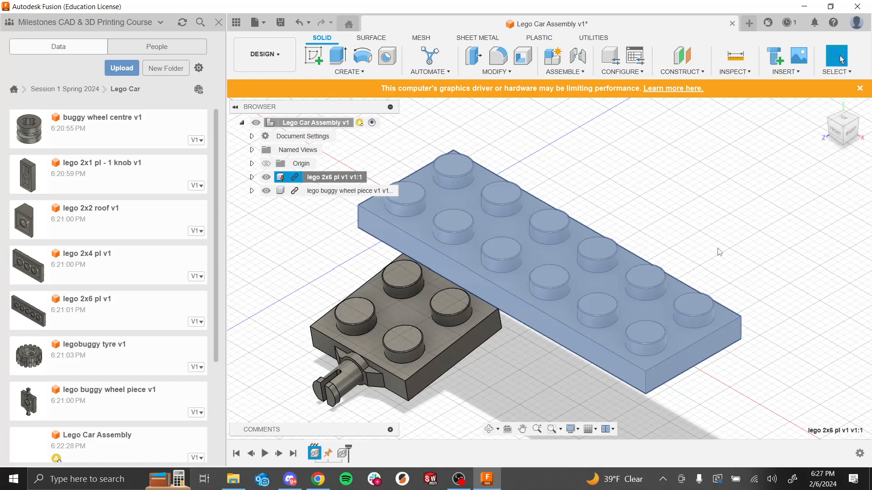
left_click(684, 255)
middle_click_drag(547, 175, 657, 126, "shift")
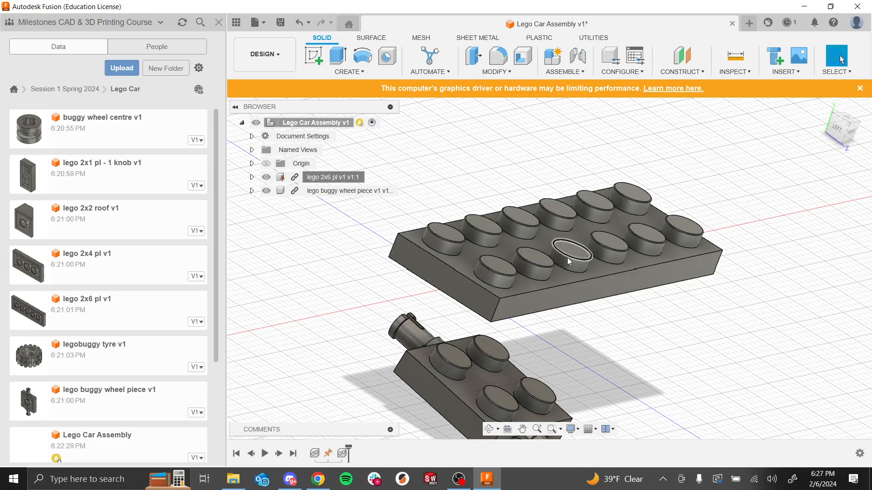
left_click(236, 23)
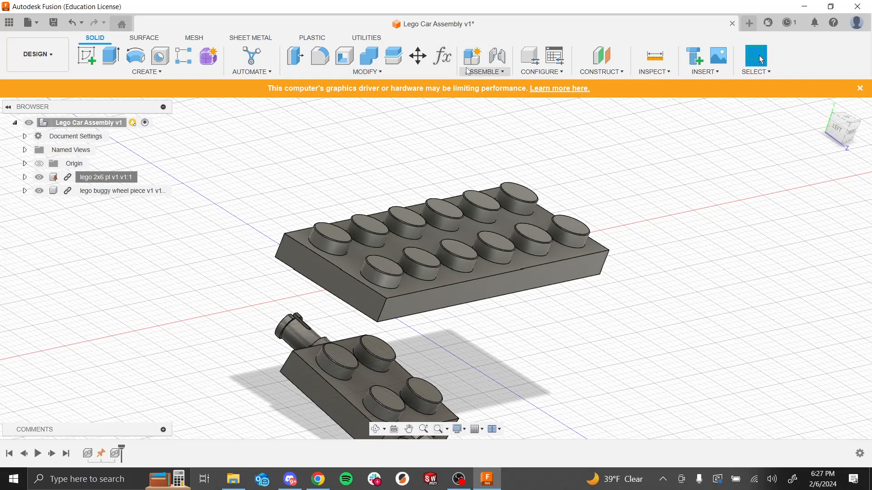
Step: Start a Joint and set the wheel piece's origin at the two-edge intersection of its plate bottom edges
left_click(486, 73)
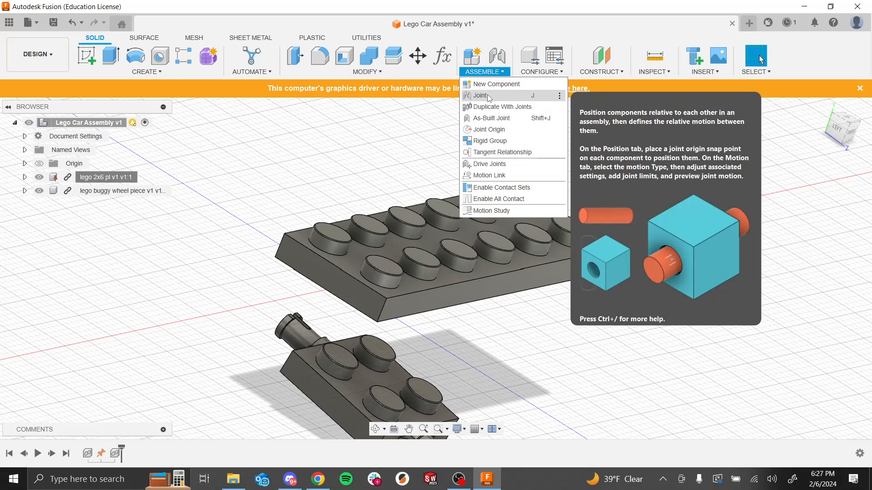
left_click(488, 98)
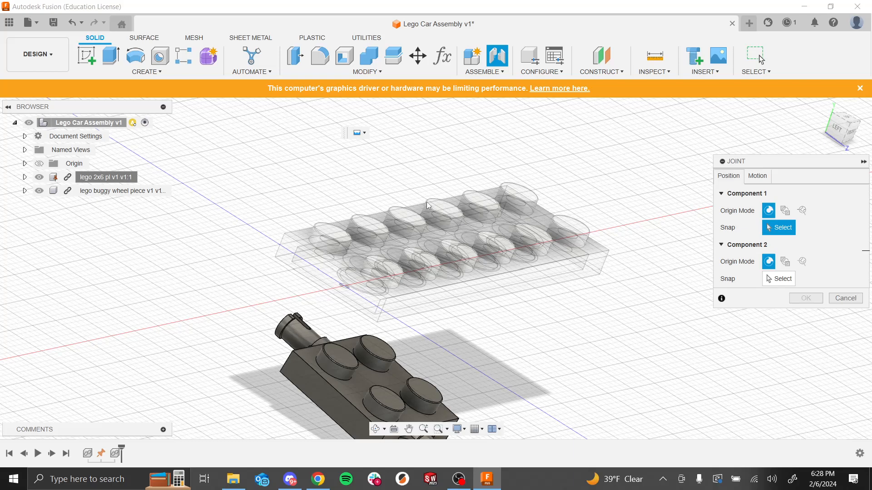
left_click(802, 211)
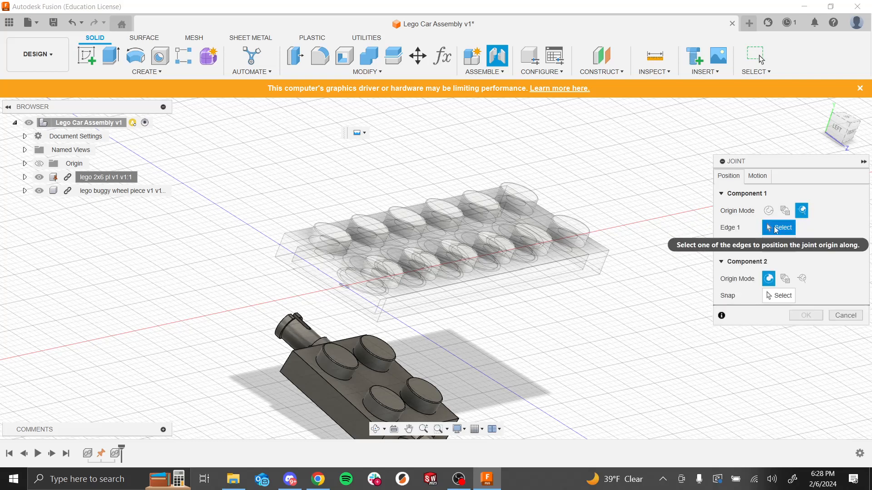
scroll(354, 404, "down", 5)
scroll(384, 416, "up", 4)
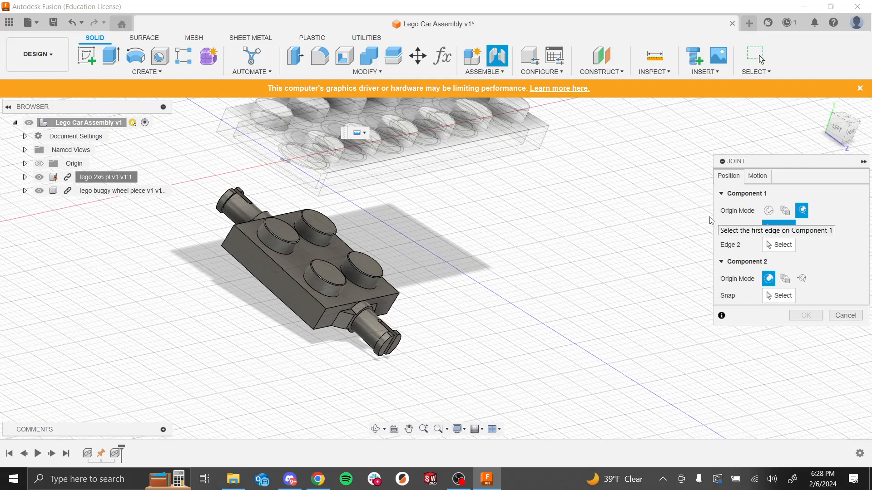
left_click(289, 278)
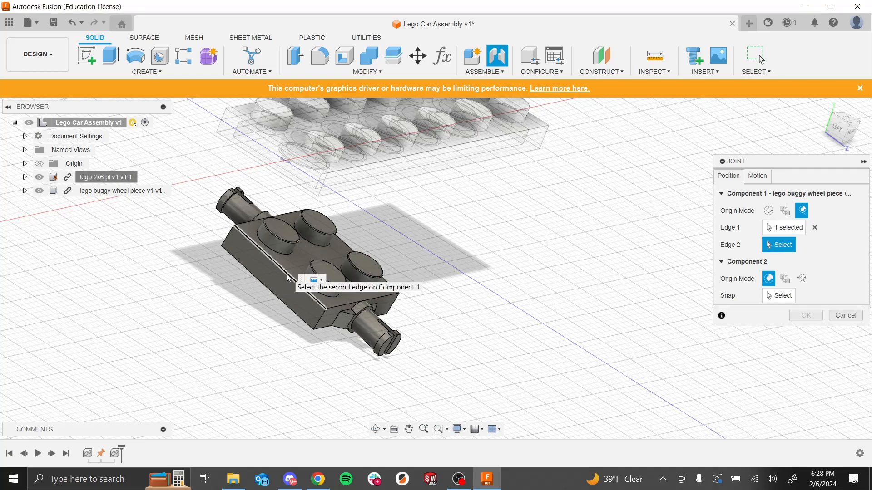
left_click(340, 304)
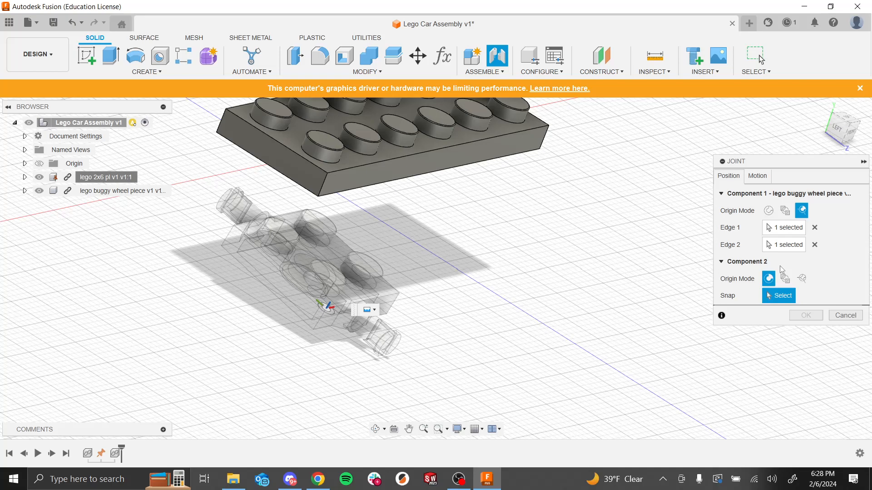
Step: Set the 2x6 plate's joint origin at the intersection of two of its bottom edges
left_click(802, 279)
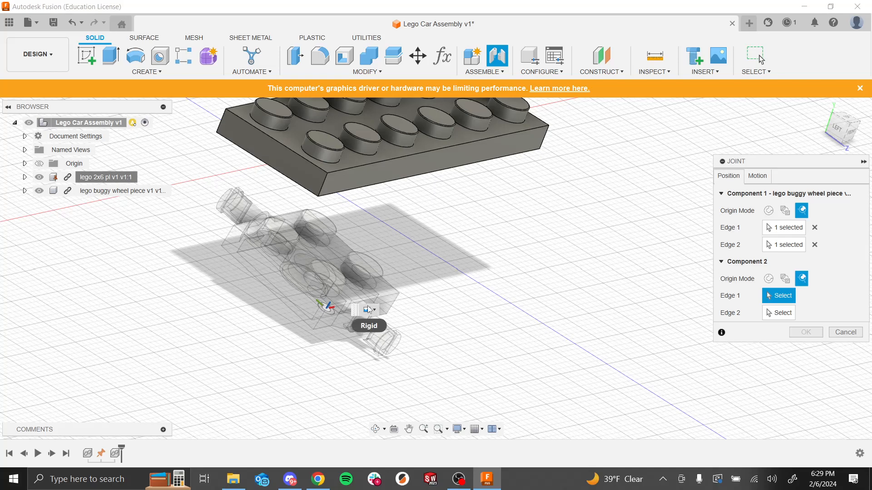
left_click(283, 178)
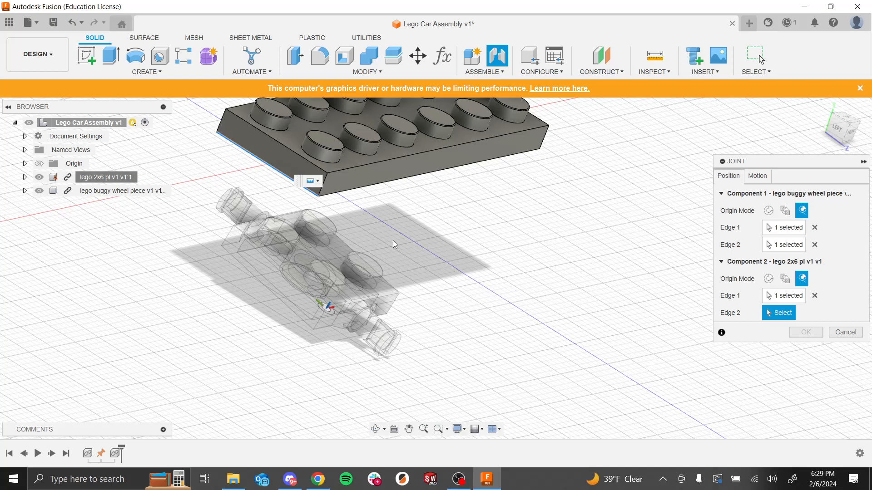
left_click(361, 190)
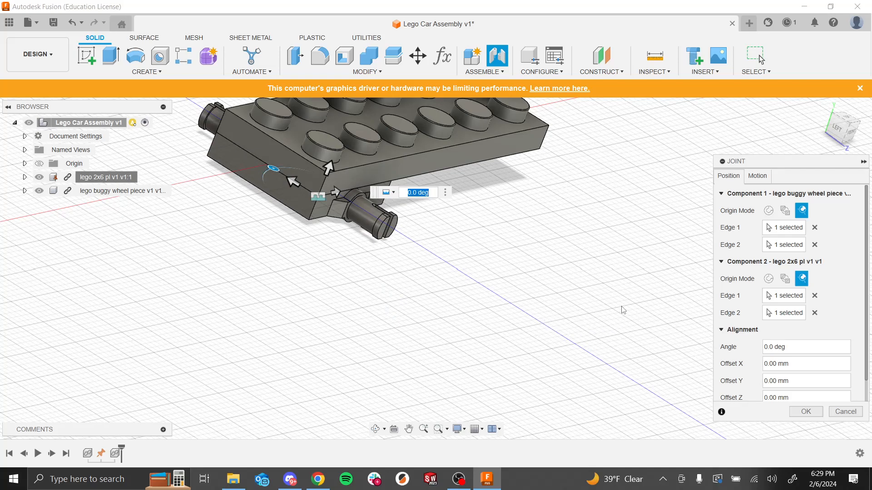
Step: Set the joint motion type to Rigid, preview the motion and confirm the joint
scroll(774, 297, "down", 1)
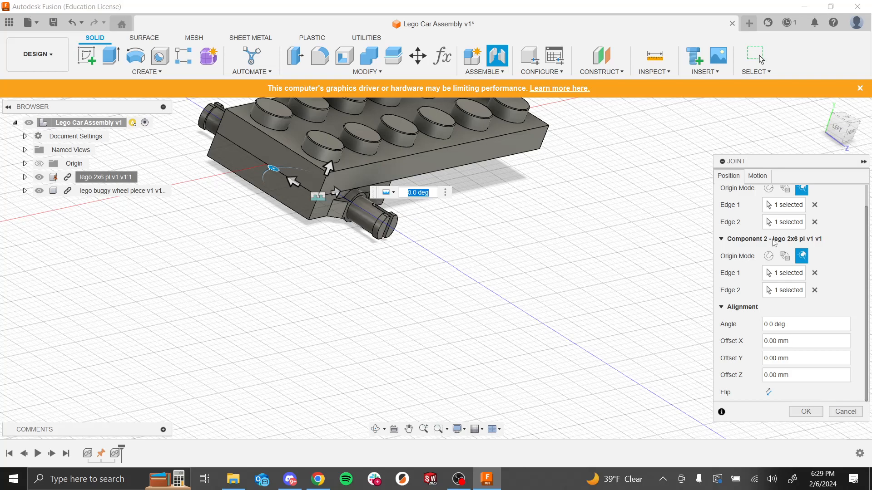
left_click(759, 176)
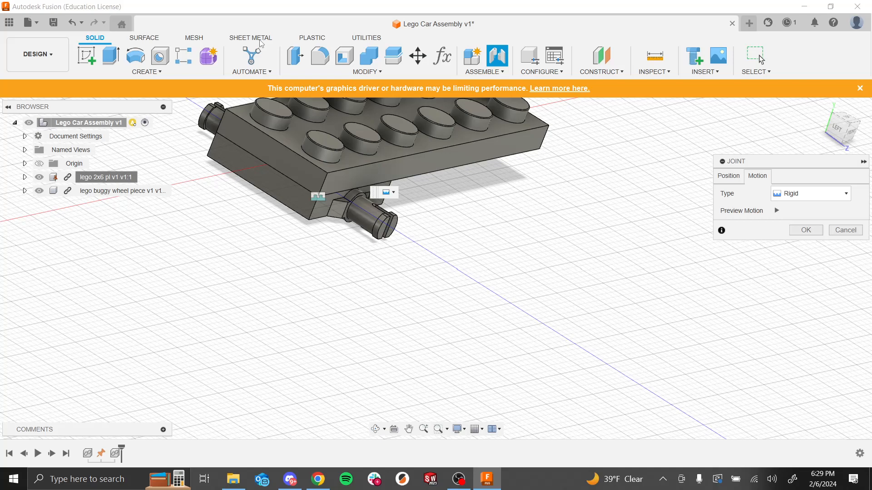
left_click(780, 197)
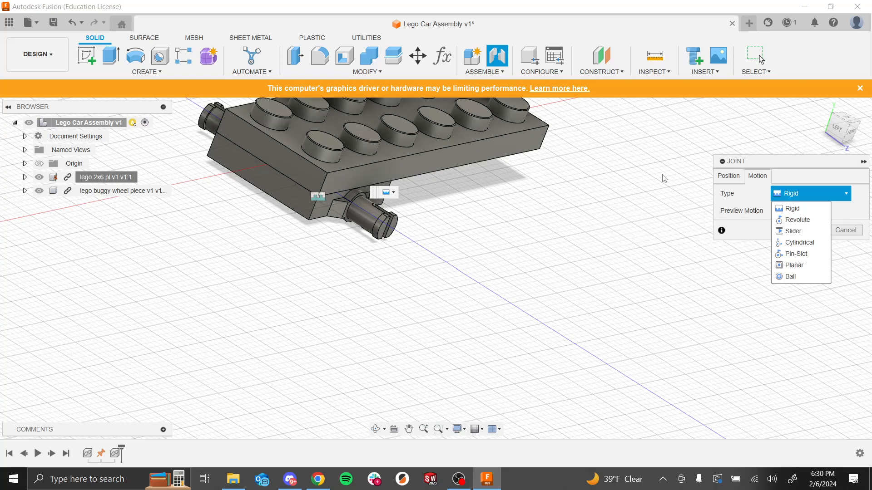
left_click(803, 208)
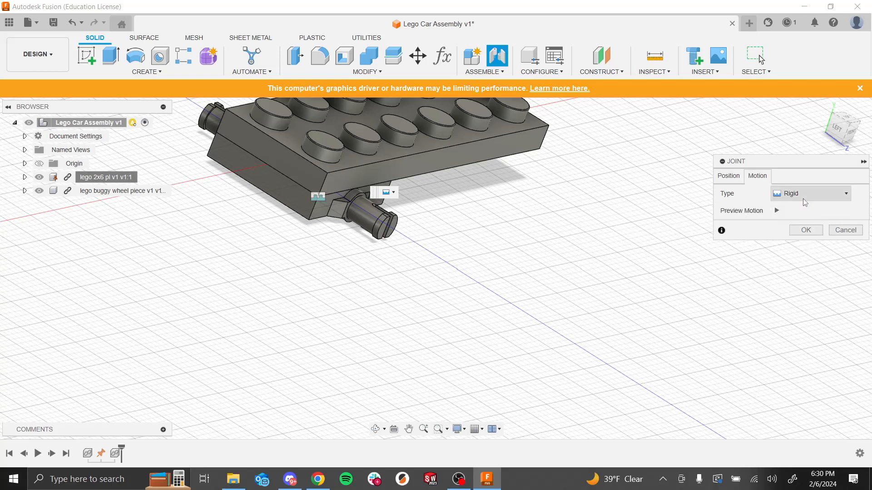
left_click(777, 211)
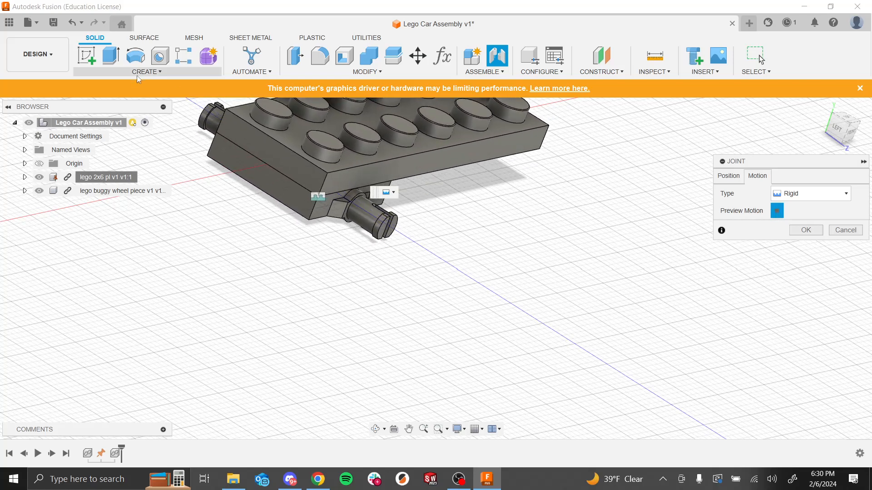
left_click(803, 230)
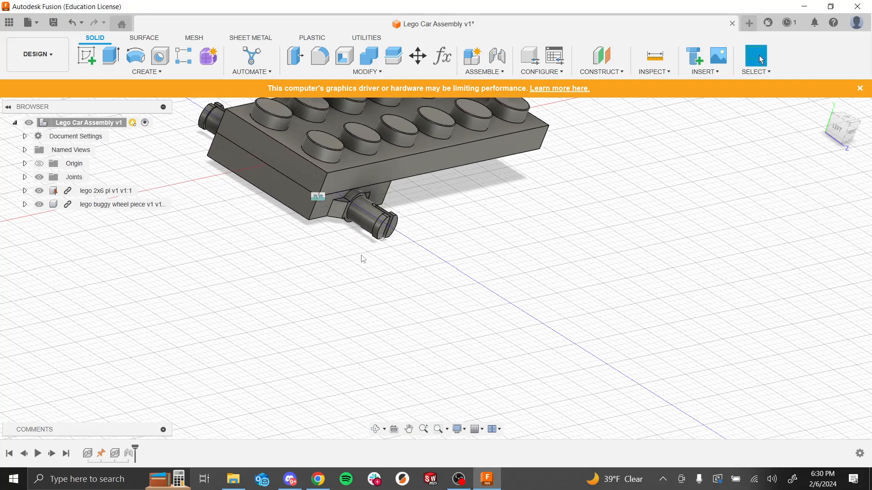
Step: Inspect the joined plate and wheel piece from several angles and glance at the assignment slide
scroll(400, 183, "down", 1)
scroll(358, 175, "up", 5)
middle_click_drag(478, 221, 472, 299, "shift")
middle_click_drag(569, 230, 618, 203, "shift")
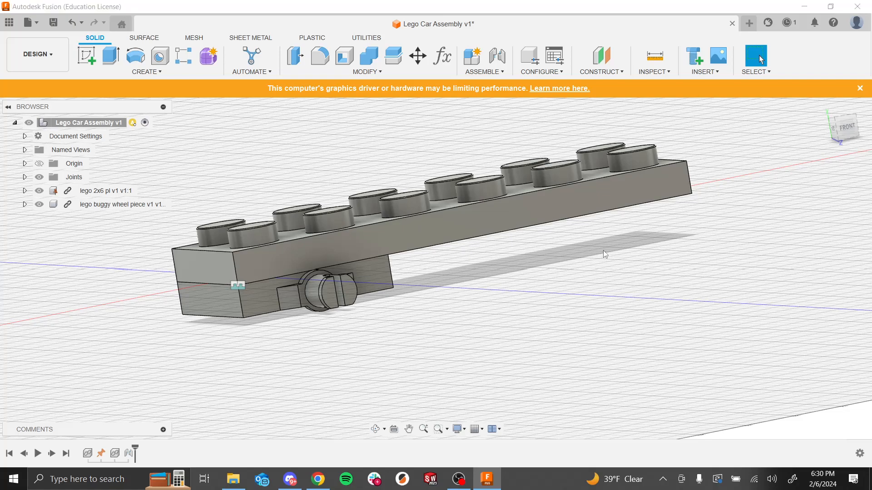
key("alt+Tab")
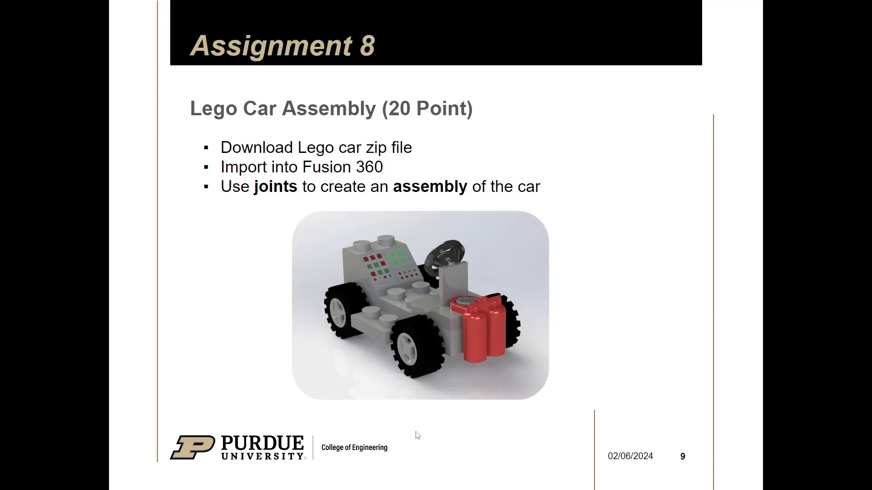
key("alt+Tab")
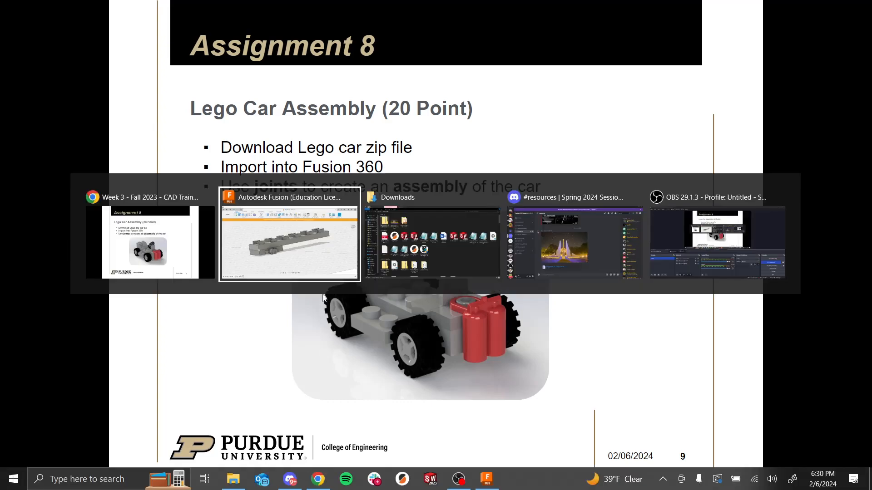
scroll(488, 274, "up", 3)
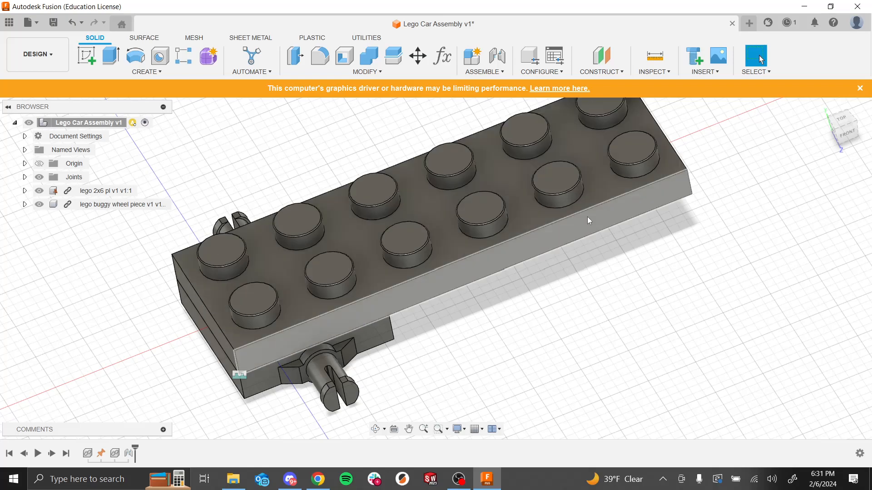
Step: Save the assembly as a new version with the default description
left_click(10, 23)
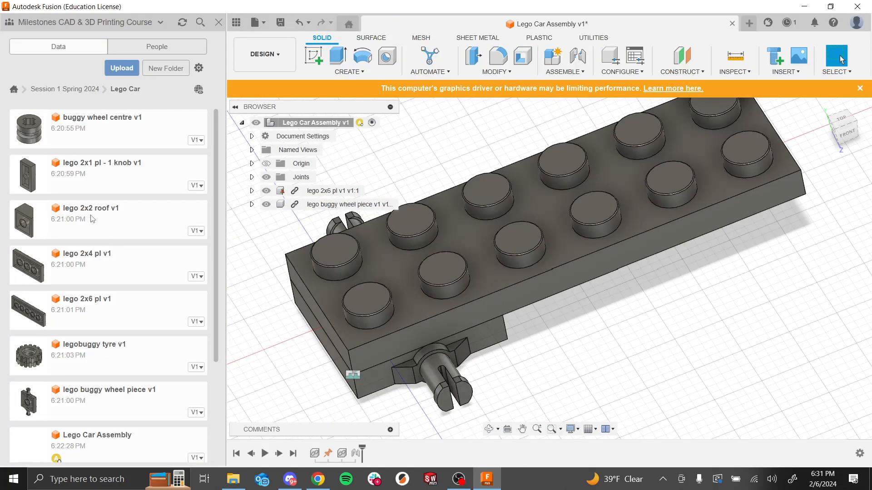
scroll(438, 305, "down", 5)
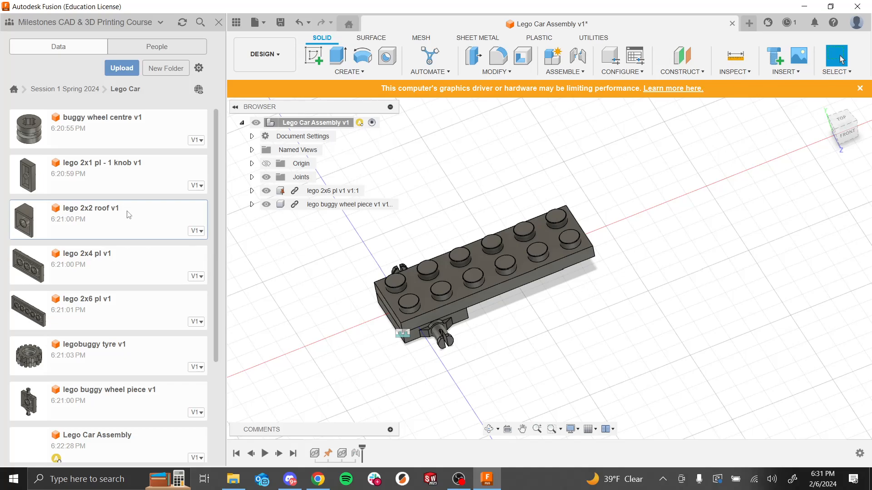
middle_click_drag(379, 299, 322, 259, "shift")
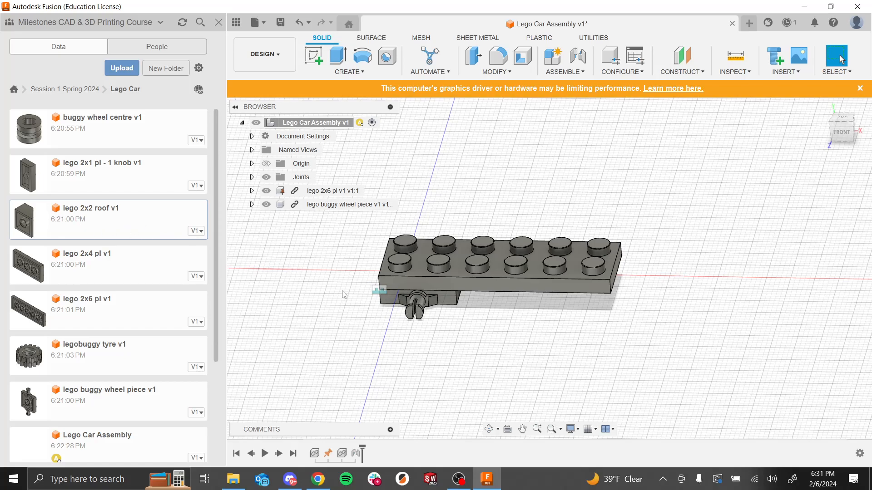
key("ctrl+s")
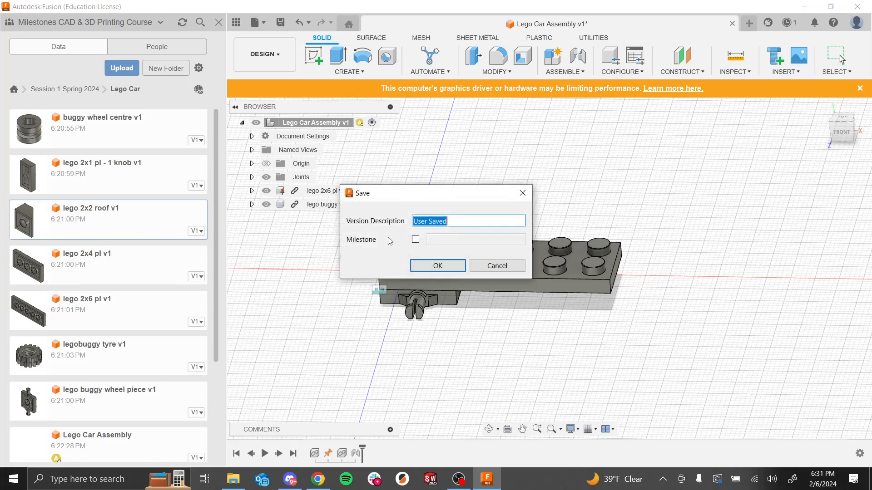
key("Return")
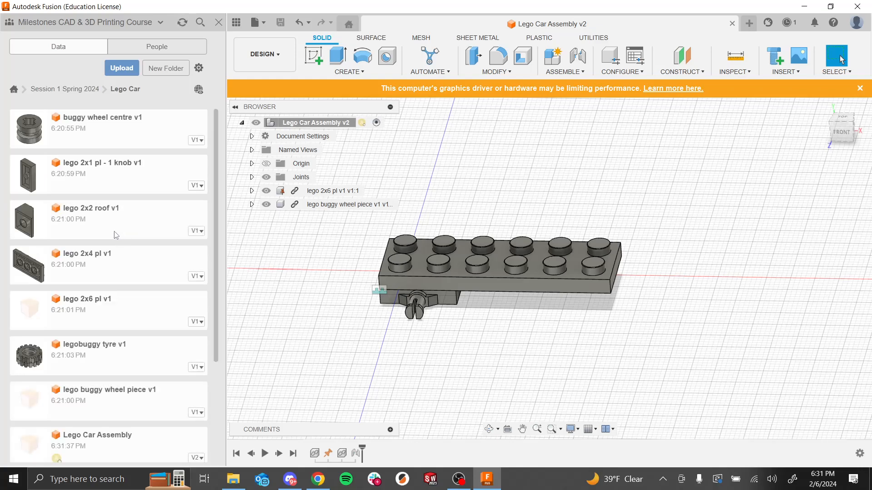
Step: Insert the lego 2x2 roof part into the assembly, raising it 26 mm along Y
left_click_drag(38, 220, 348, 277)
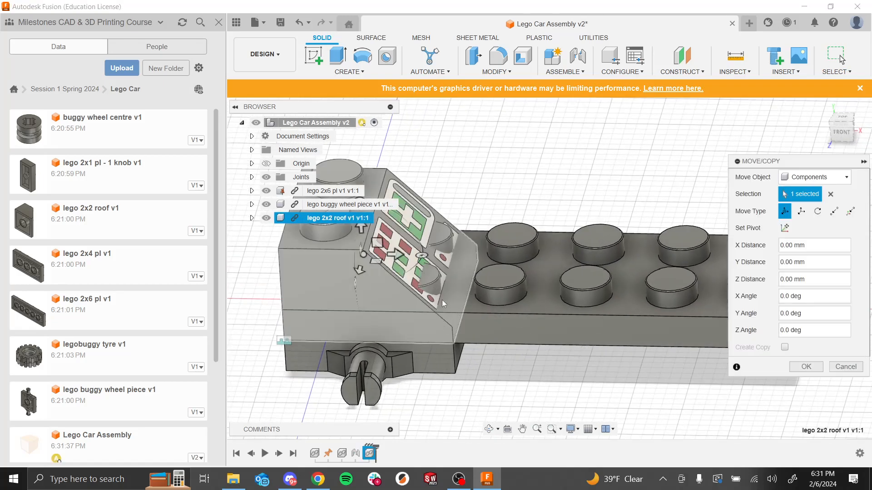
scroll(434, 274, "down", 4)
left_click_drag(410, 233, 403, 129)
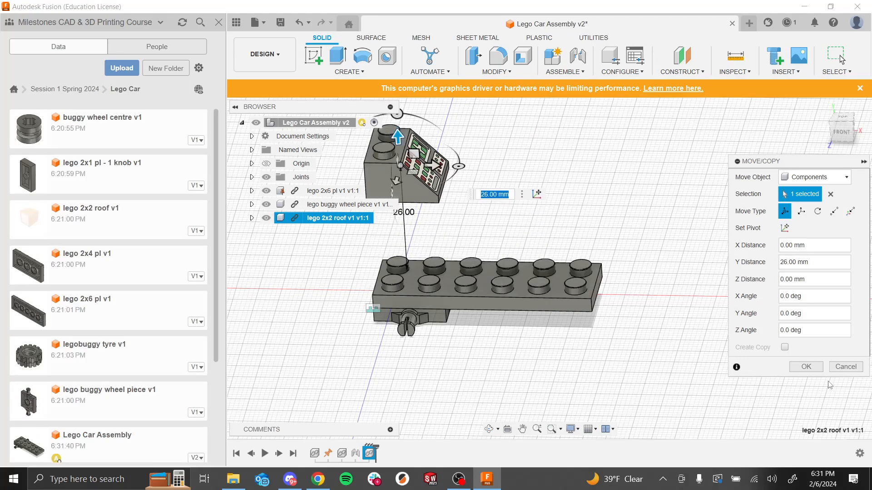
left_click(805, 367)
Step: Orbit and zoom around the assembly to view the roof piece relative to the plate
middle_click_drag(508, 345, 476, 356, "shift")
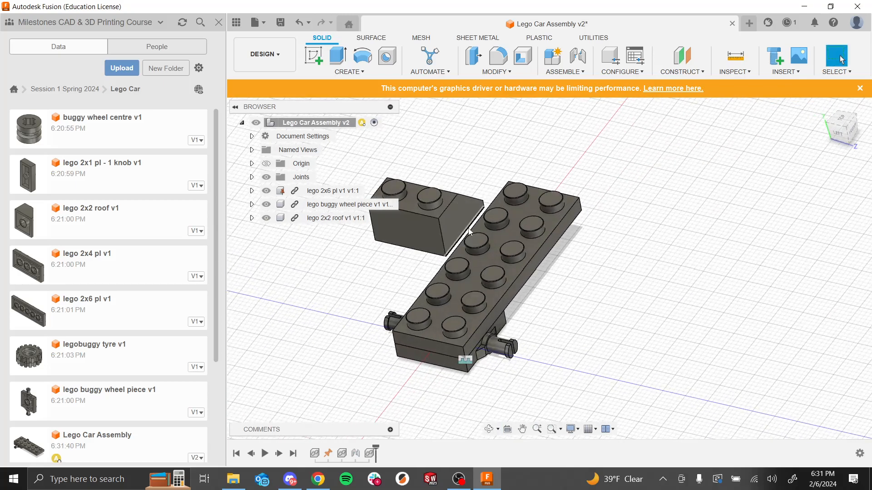
scroll(475, 194, "up", 5)
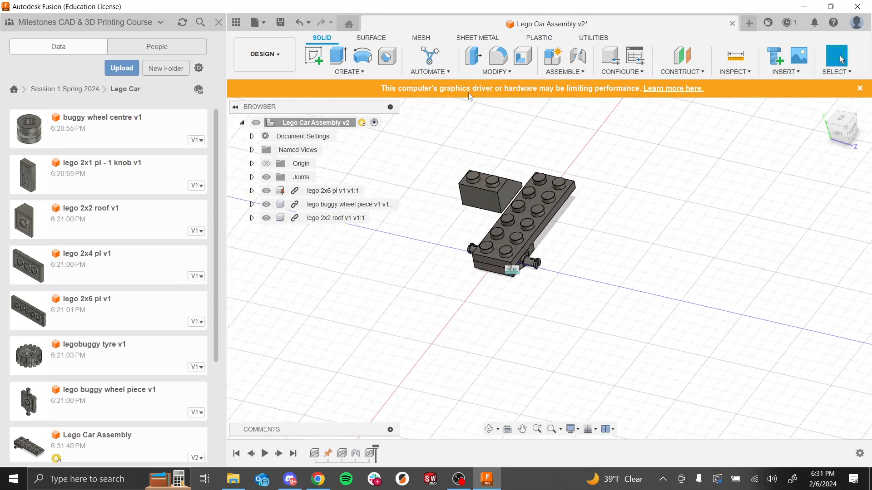
scroll(475, 194, "down", 5)
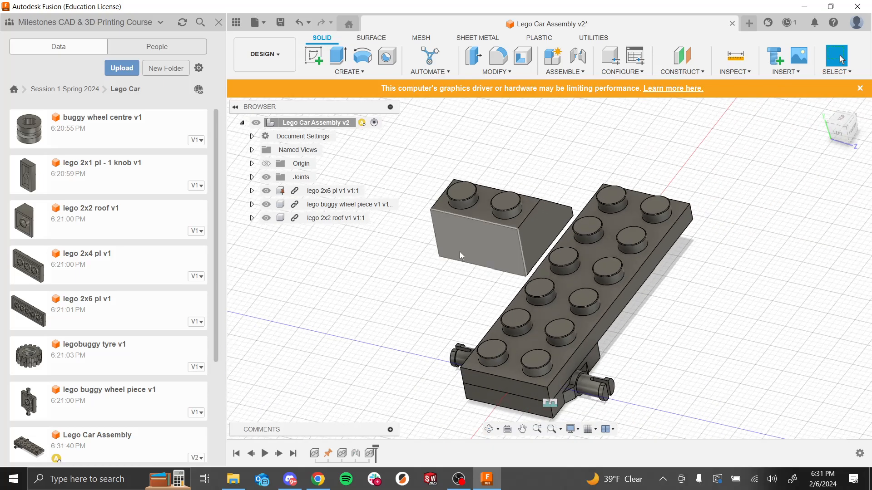
middle_click_drag(516, 229, 577, 168, "shift")
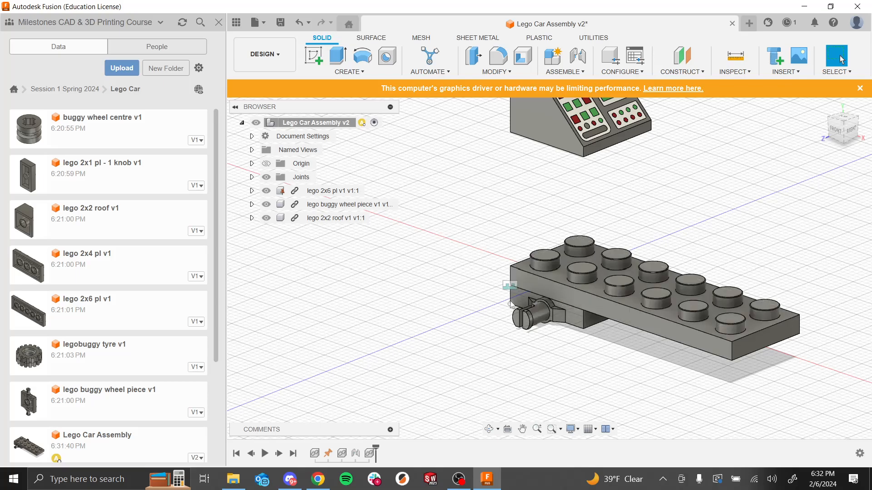
middle_click_drag(482, 252, 509, 240, "shift")
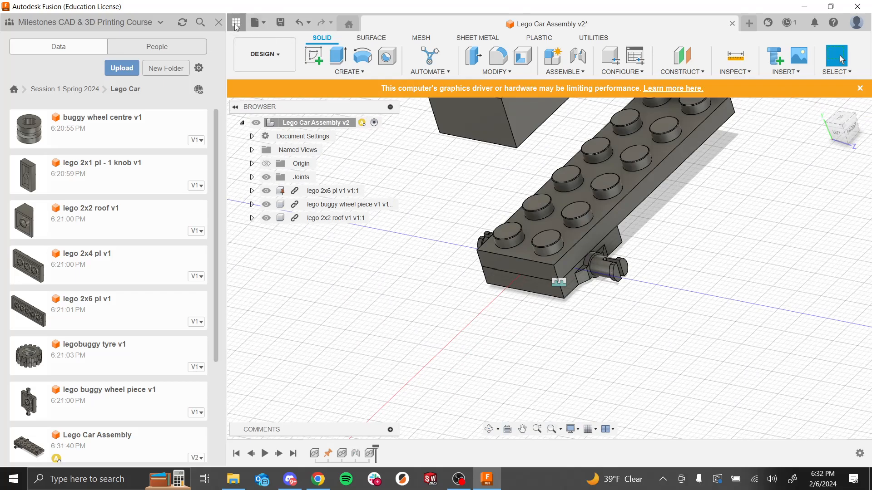
Step: Start a joint and set the roof piece's origin at the intersection of two of its bottom edges
left_click(236, 21)
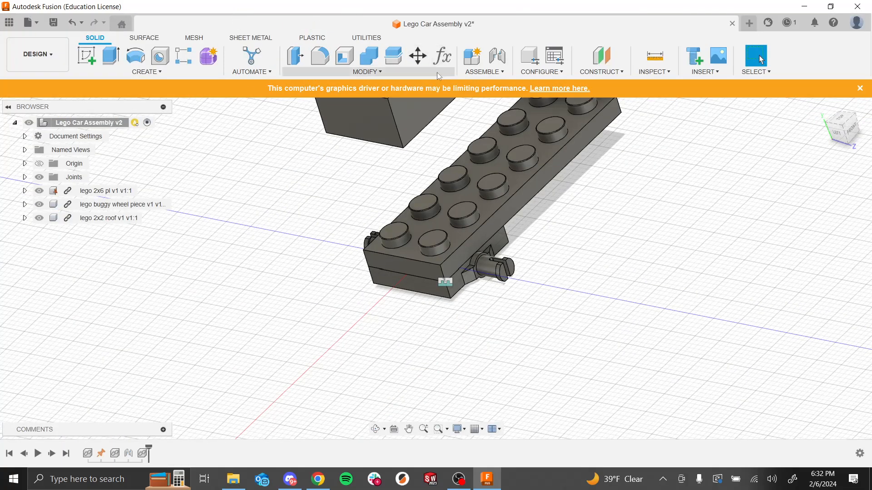
left_click(500, 73)
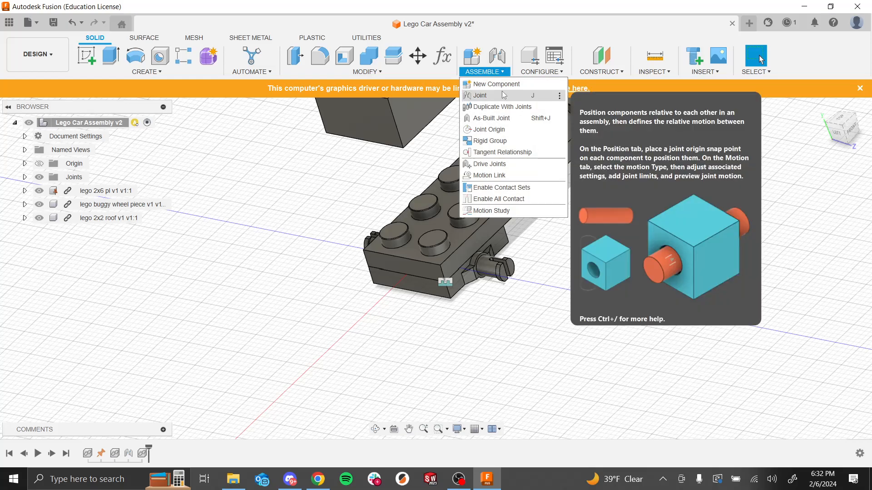
left_click(502, 95)
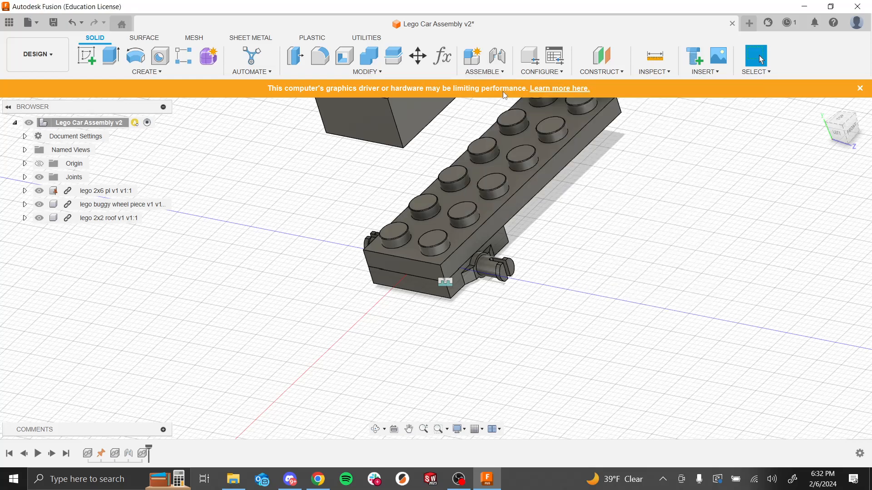
scroll(481, 295, "down", 4)
scroll(446, 229, "up", 4)
scroll(472, 262, "up", 3)
mouse_move(494, 315)
middle_mouse_down("shift")
mouse_move(479, 296)
mouse_move(477, 310)
mouse_move(500, 315)
middle_mouse_up("shift")
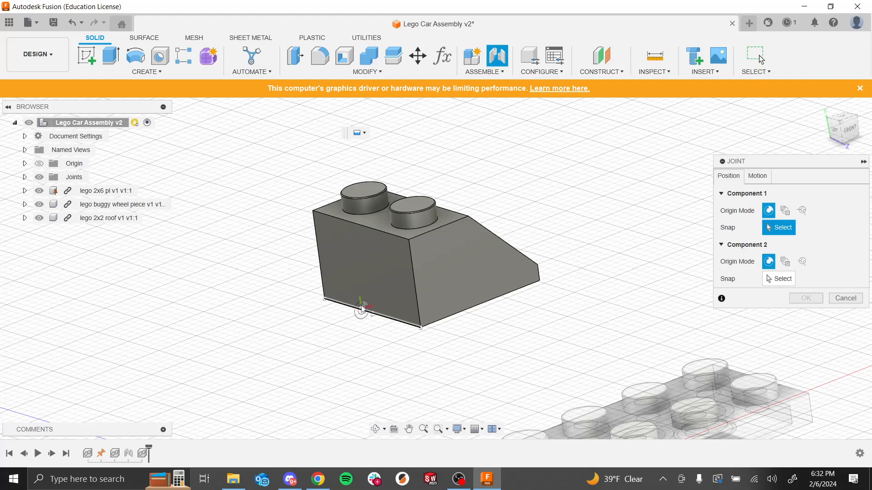
scroll(380, 320, "down", 2)
scroll(368, 377, "down", 2)
scroll(365, 382, "up", 6)
scroll(365, 382, "up", 3)
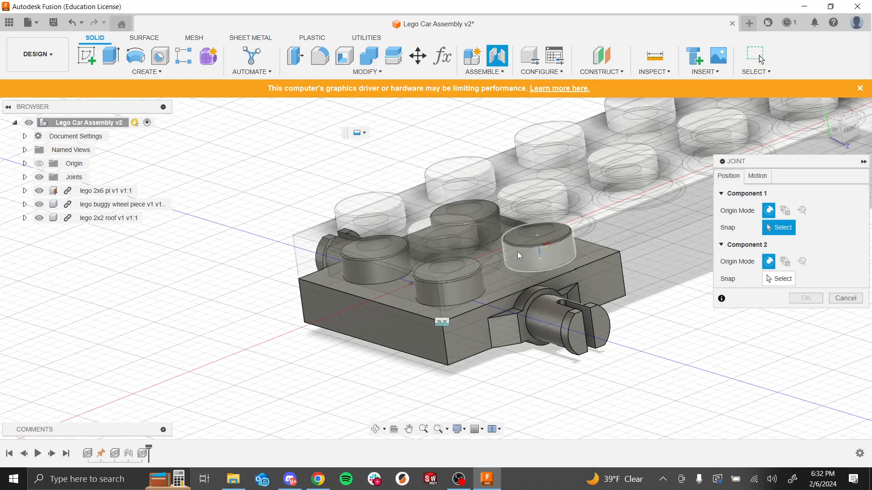
scroll(489, 219, "down", 5)
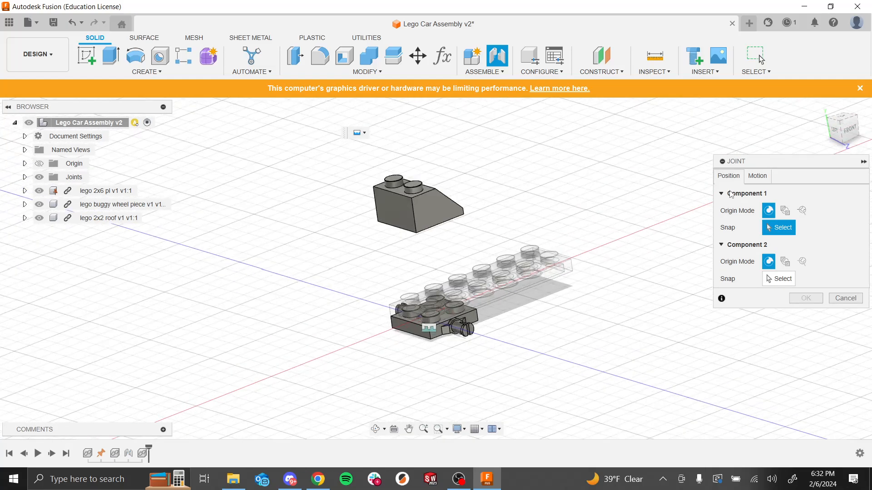
left_click(803, 210)
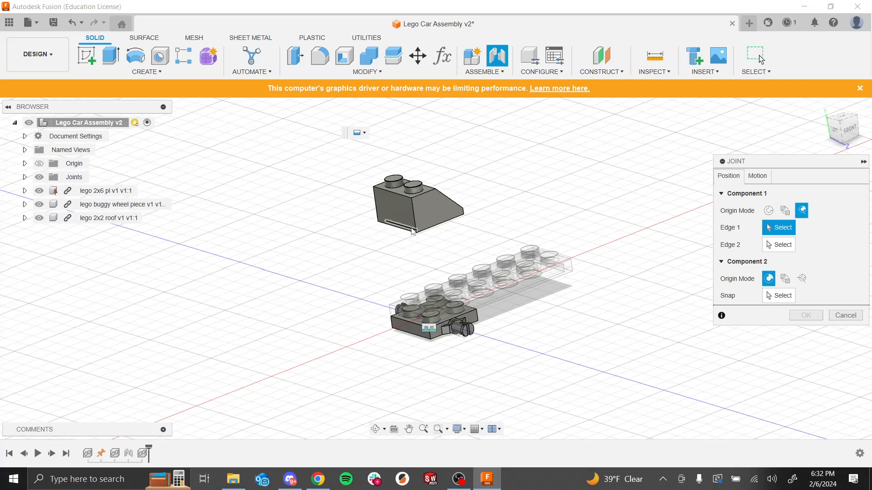
scroll(393, 226, "down", 2)
scroll(409, 234, "up", 5)
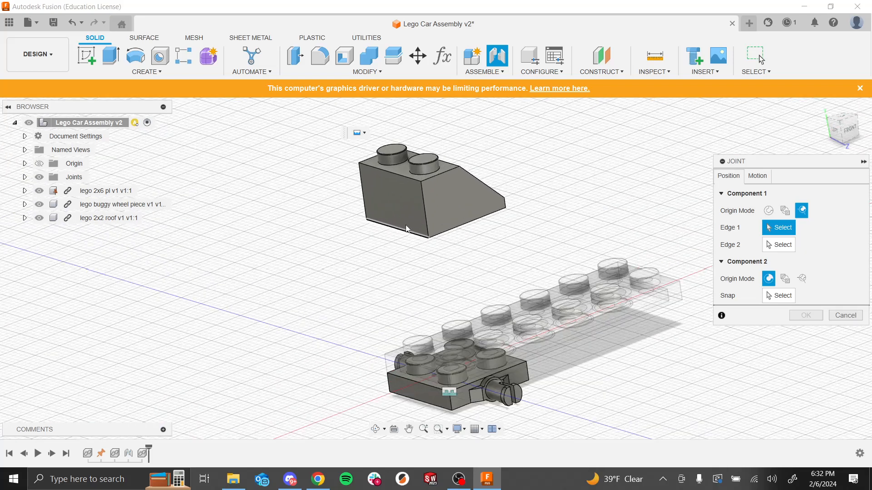
left_click(421, 241)
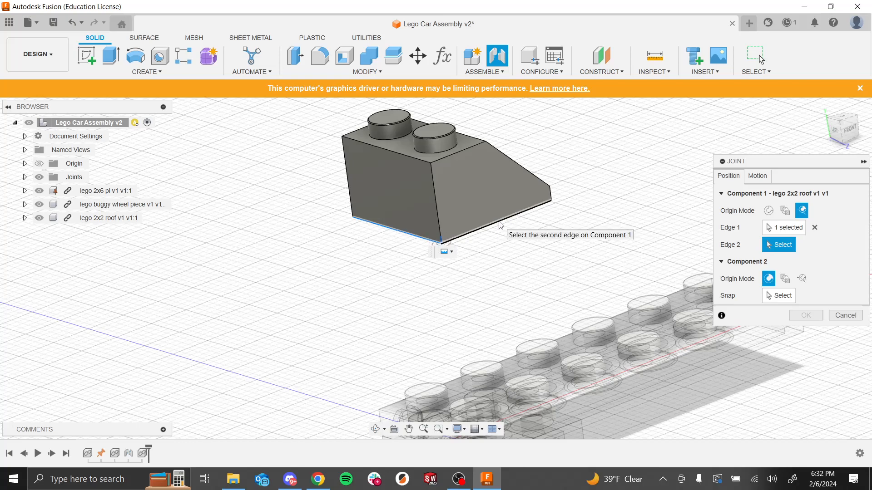
left_click(501, 226)
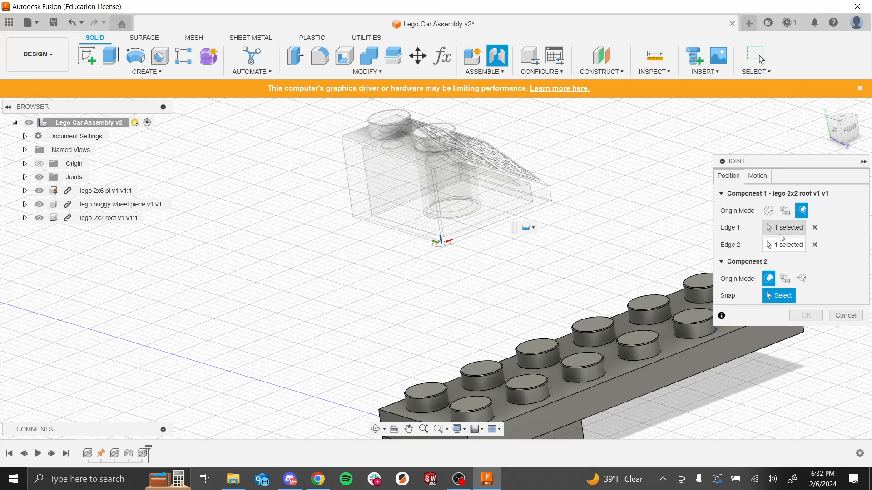
Step: Set the 2x6 plate's joint origin at the intersection of two edges at its front end and confirm the joint
left_click(802, 278)
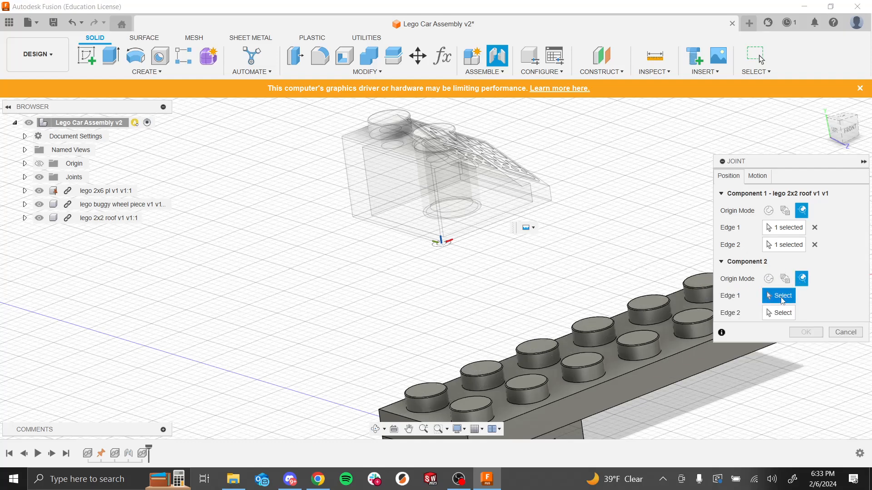
scroll(490, 274, "down", 5)
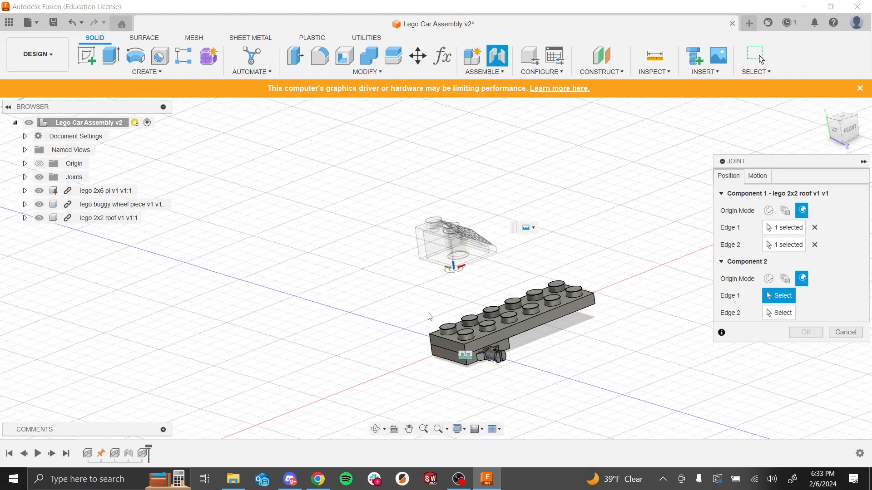
scroll(431, 339, "up", 5)
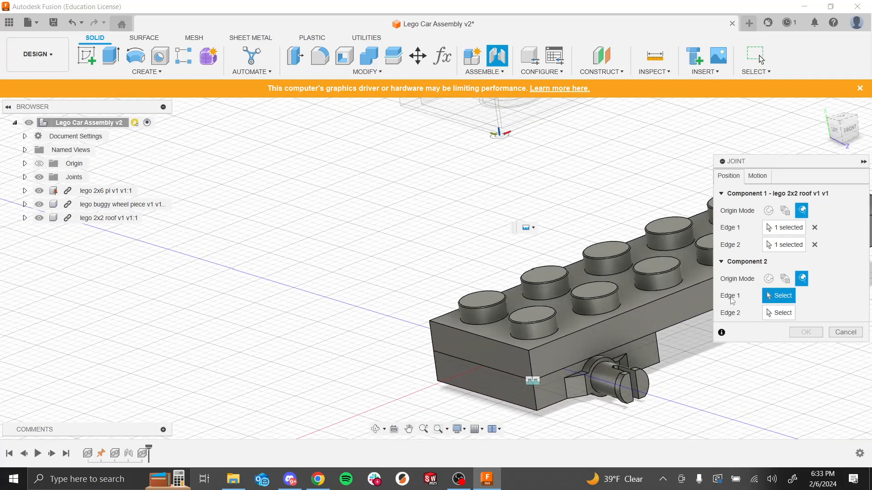
scroll(490, 227, "down", 2)
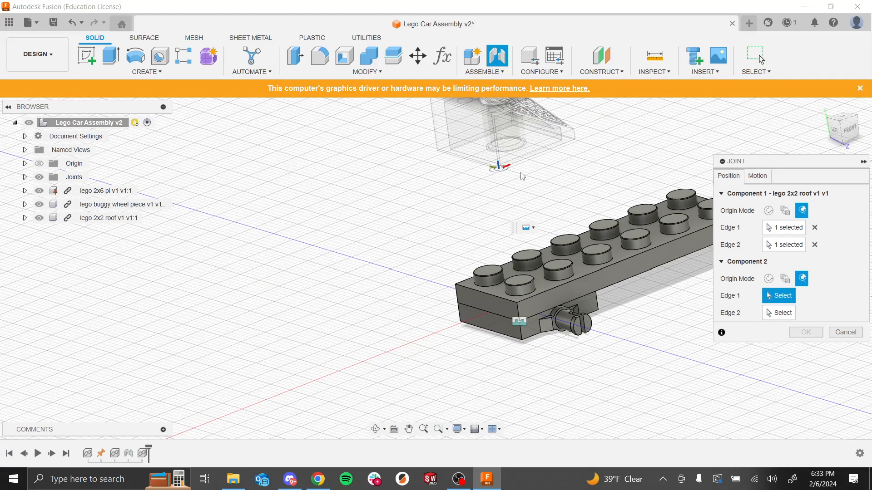
left_click(477, 292)
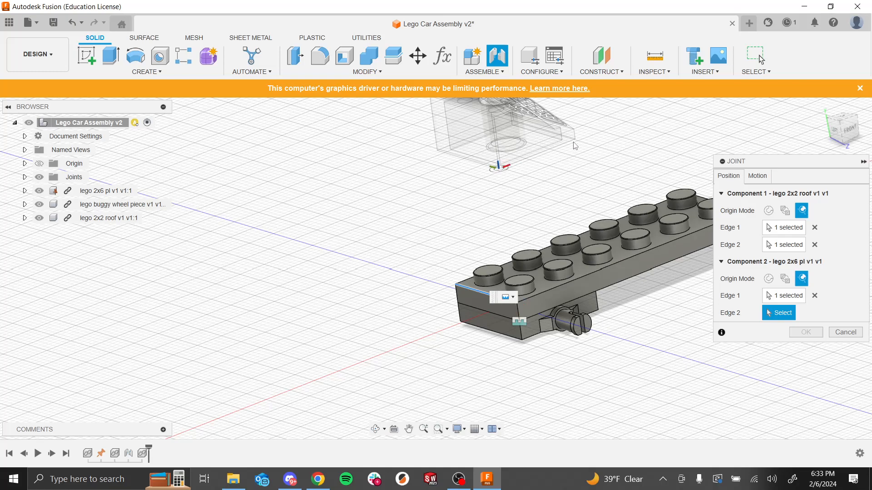
left_click(570, 284)
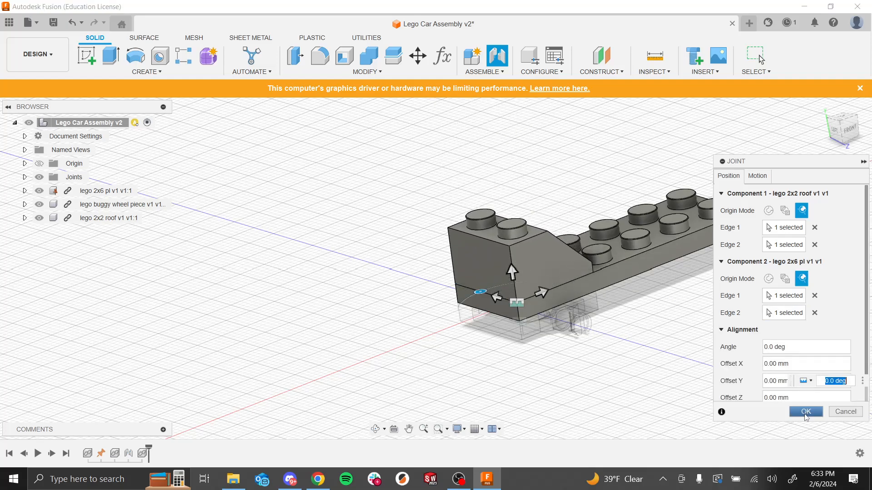
left_click(806, 412)
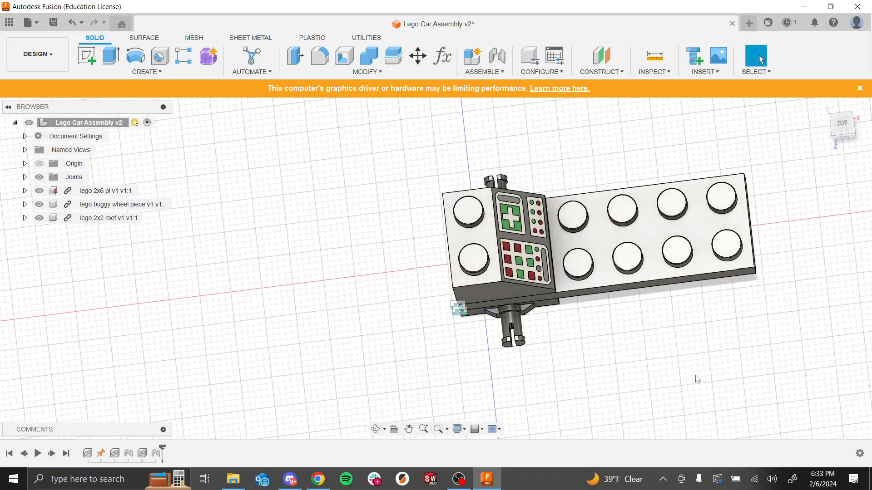
middle_click_drag(703, 370, 620, 340, "shift")
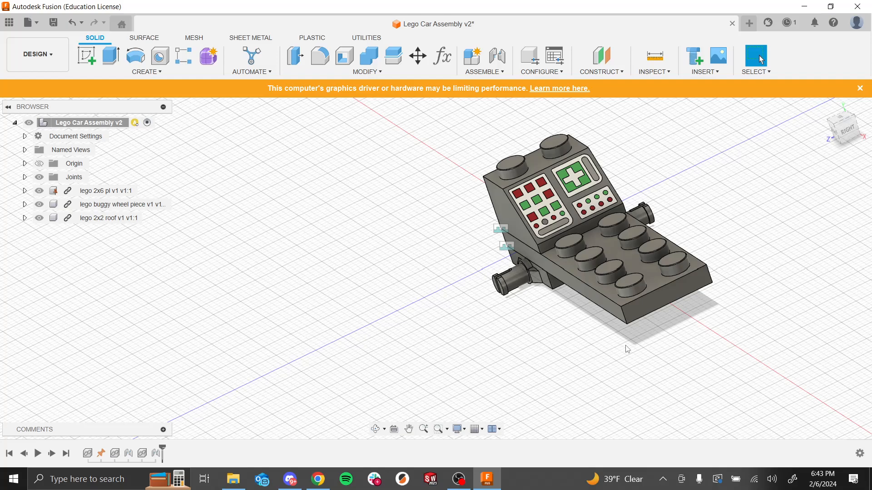
key("alt+Tab")
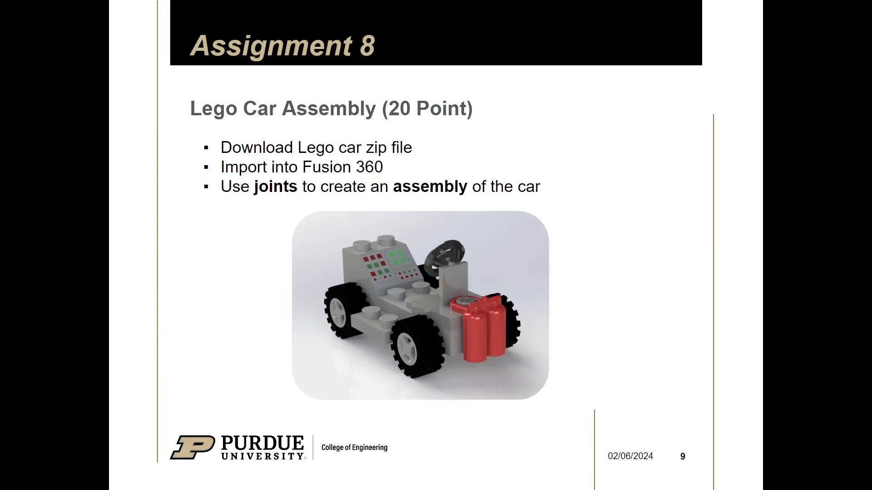
key("alt+Tab")
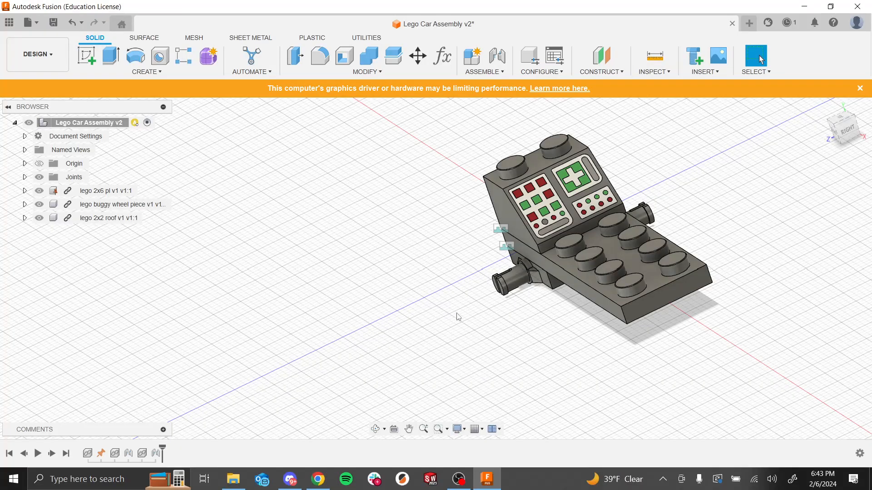
Step: Create a new design and save it as Wheel Sub Assem in the Lego Car folder
left_click(749, 24)
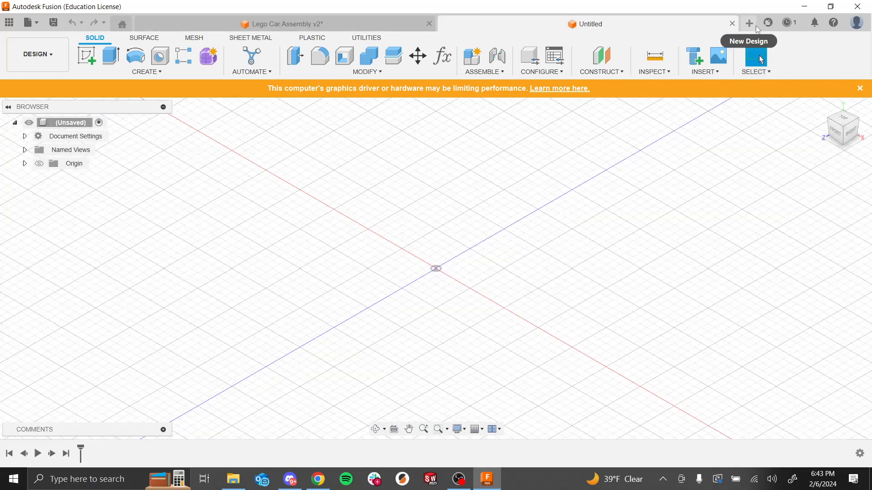
key("ctrl+s")
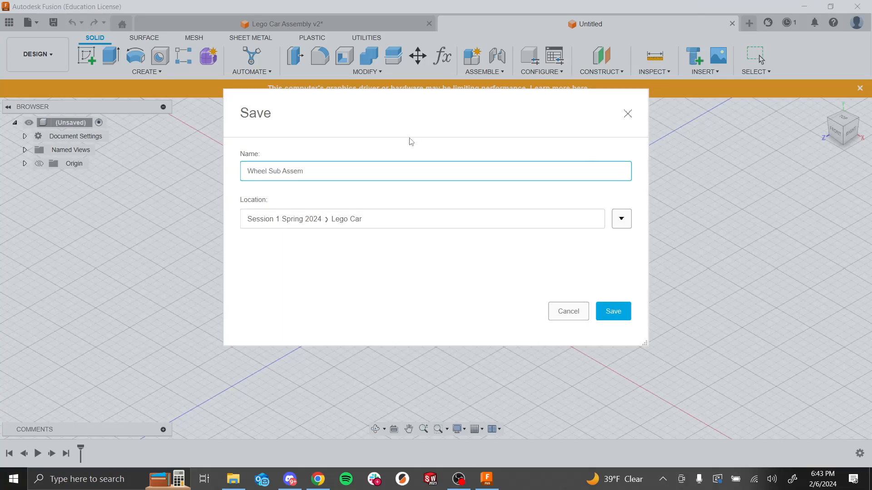
type("Wheel Sub Assem")
left_click(613, 312)
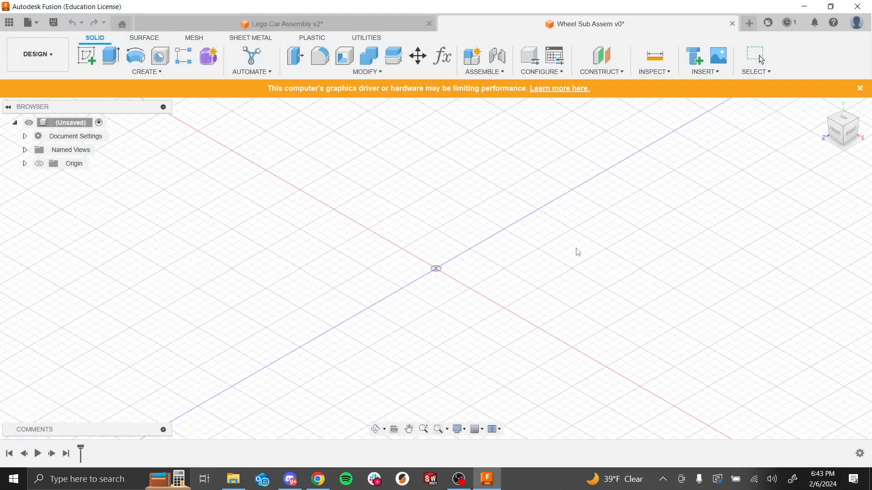
Step: Insert the buggy wheel centre into the new design and ground it
left_click(10, 23)
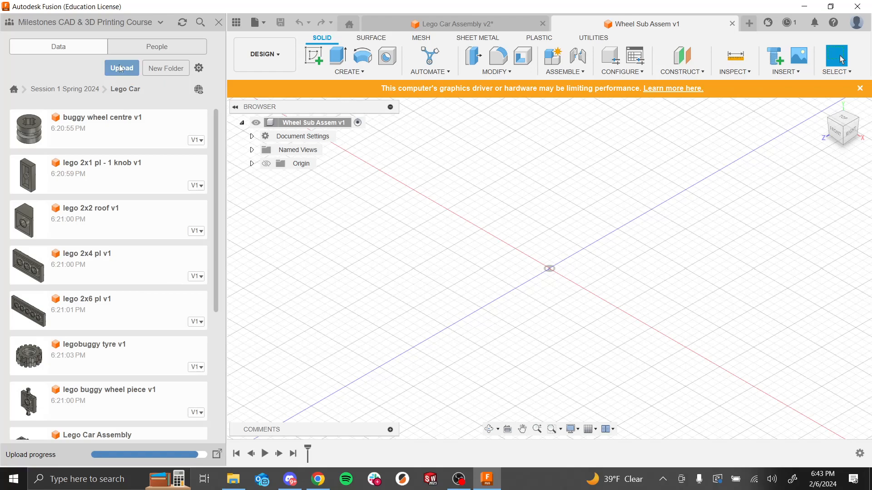
left_click_drag(79, 135, 549, 251)
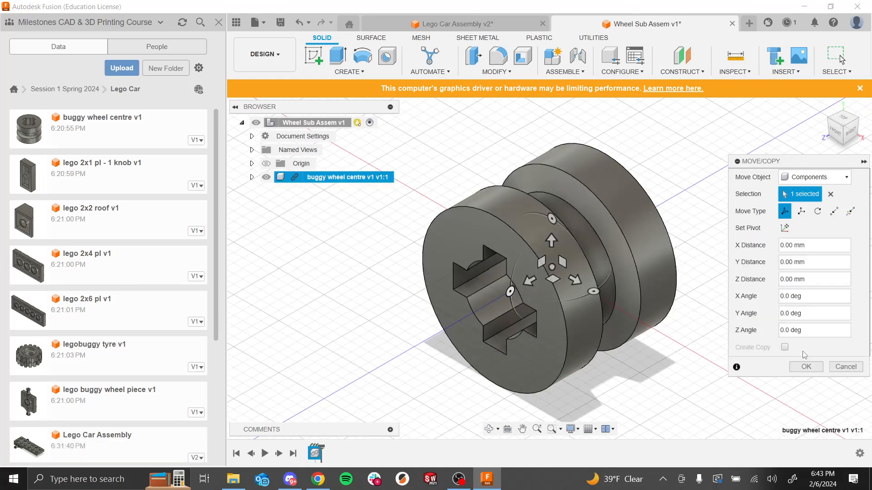
left_click(805, 367)
right_click(364, 179)
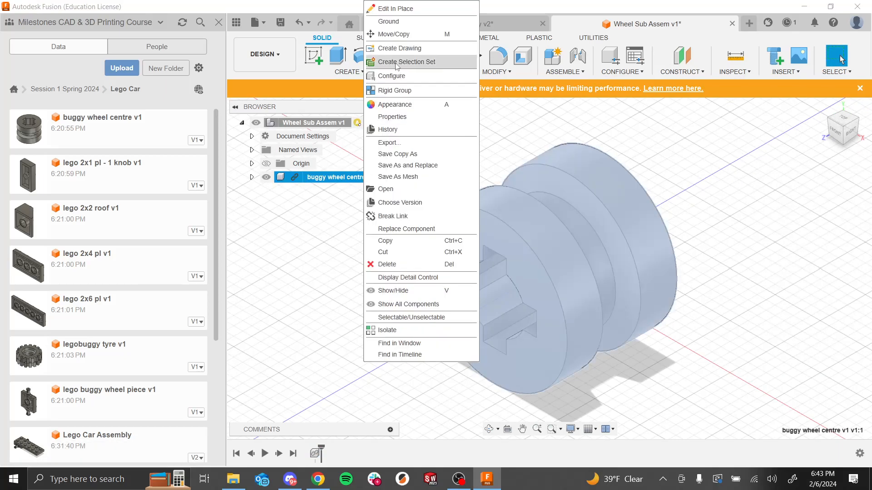
left_click(380, 21)
Step: Insert the legobuggy tyre, offsetting it 12 mm along Z
left_click(374, 241)
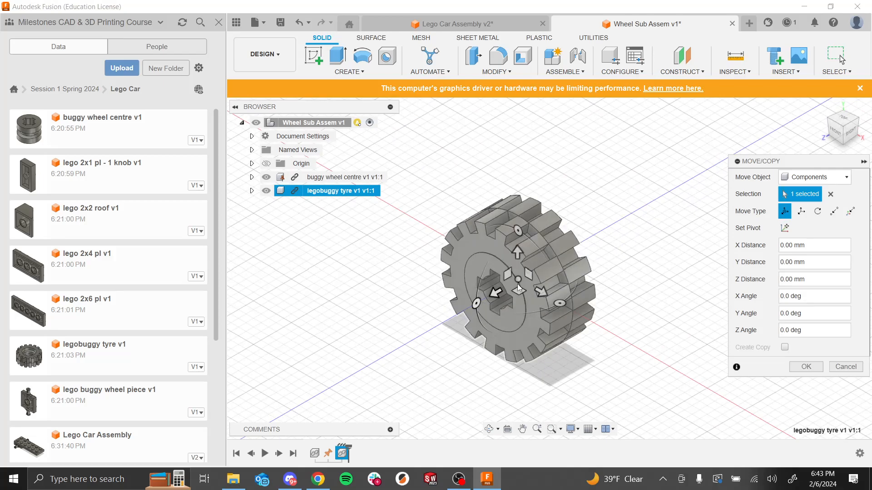
left_click_drag(495, 293, 408, 358)
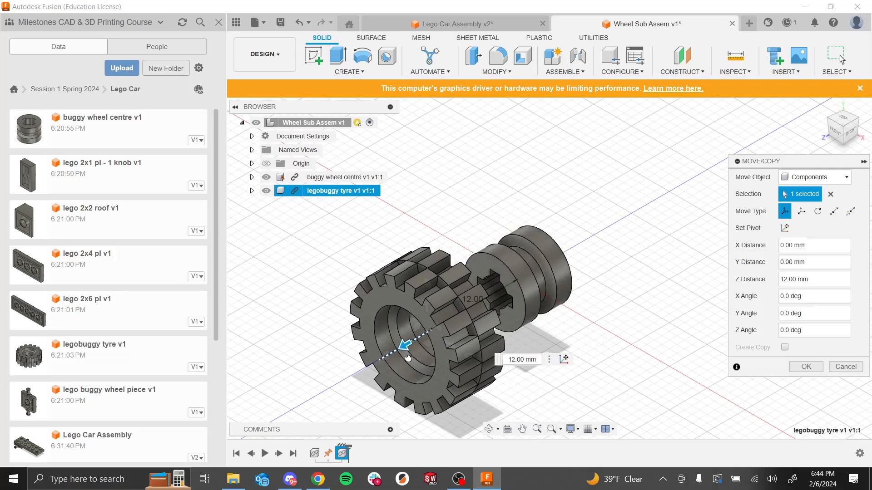
left_click(795, 370)
Step: Join the tyre to the buggy wheel centre at the centres of their inner faces
middle_click_drag(690, 350, 611, 368, "shift")
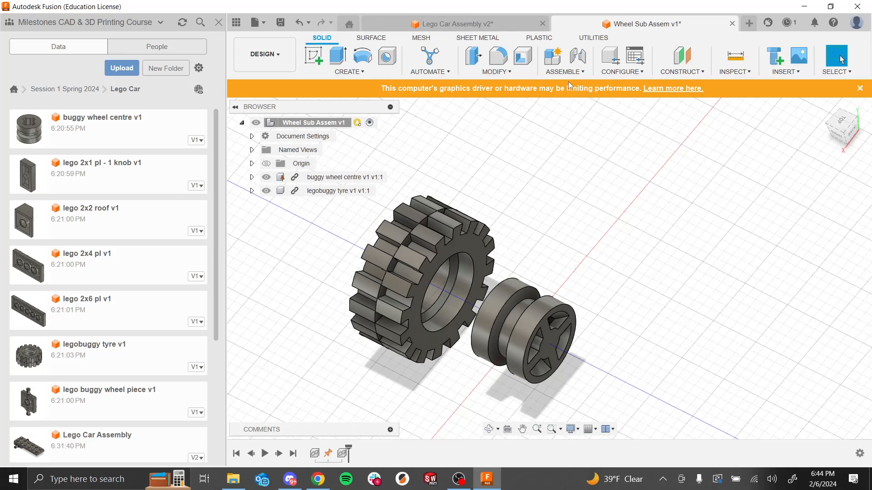
left_click(578, 55)
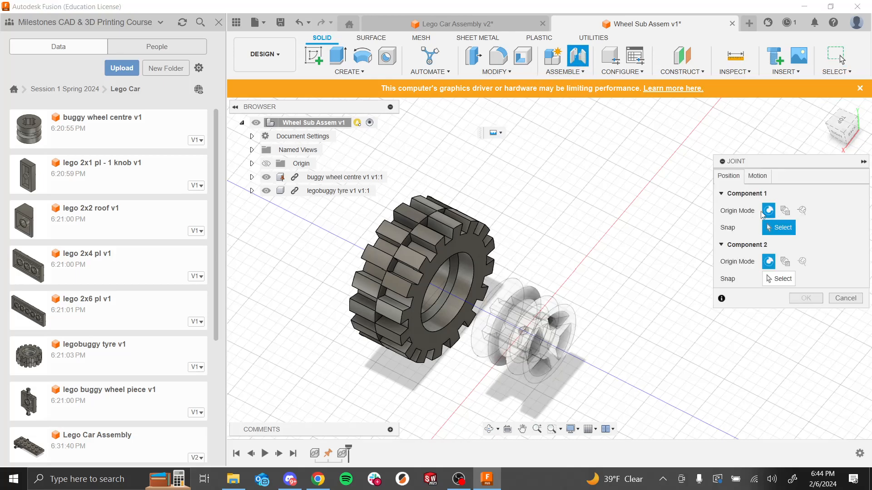
middle_click_drag(617, 232, 652, 213, "shift")
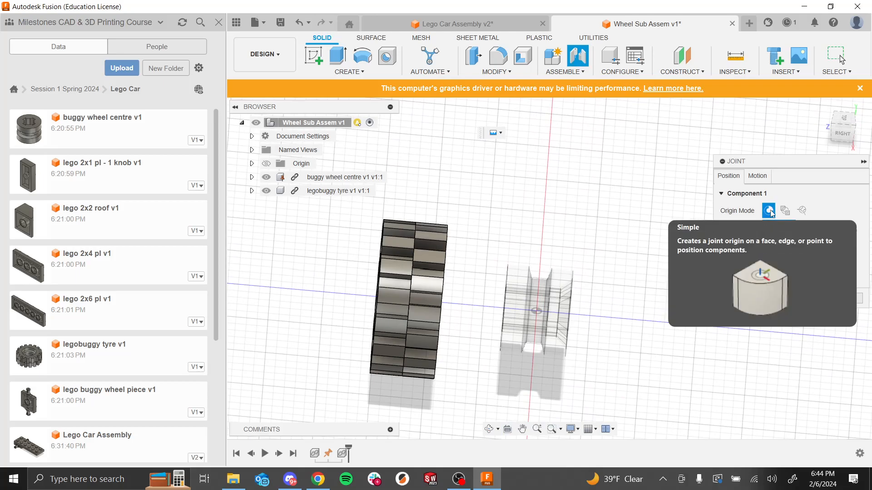
middle_click_drag(607, 193, 651, 212, "shift")
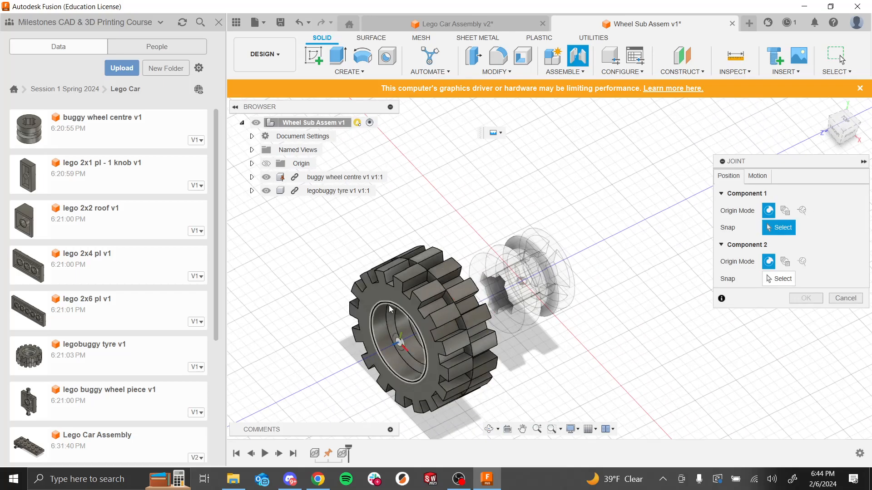
left_click(382, 352)
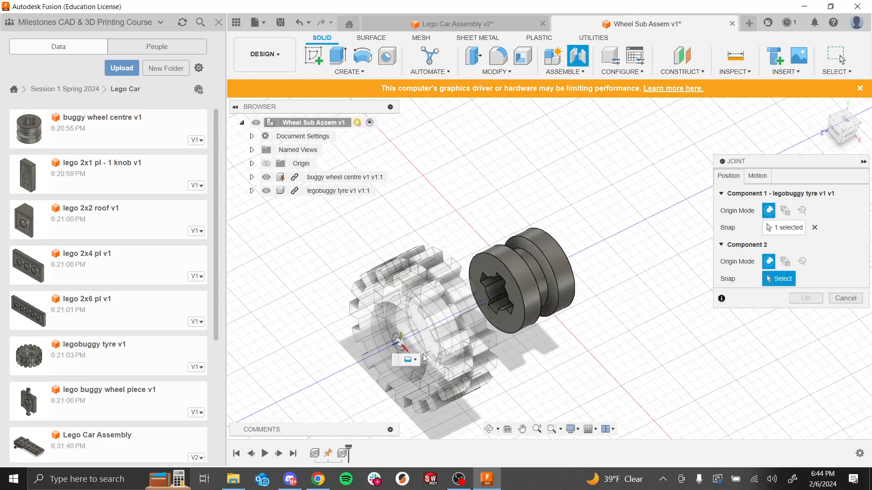
left_click(524, 309)
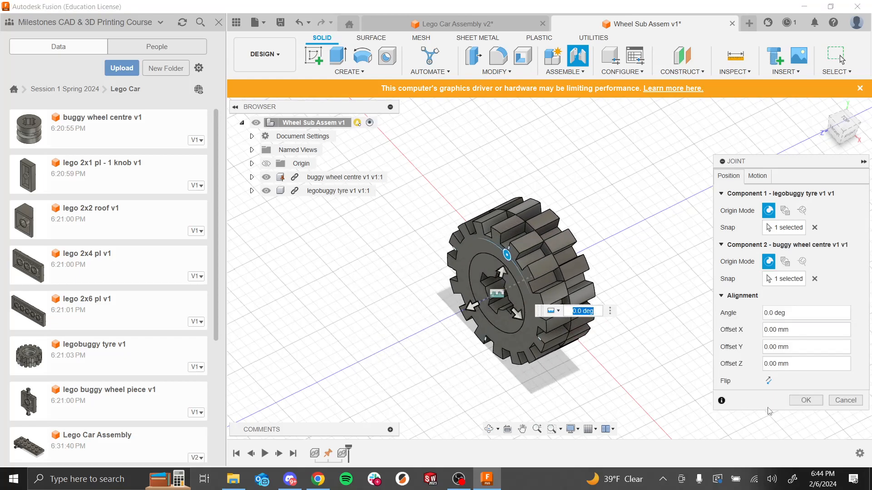
left_click(804, 402)
Step: Save the wheel sub-assembly as a new version
scroll(571, 271, "up", 3)
middle_click_drag(572, 277, 661, 328, "shift")
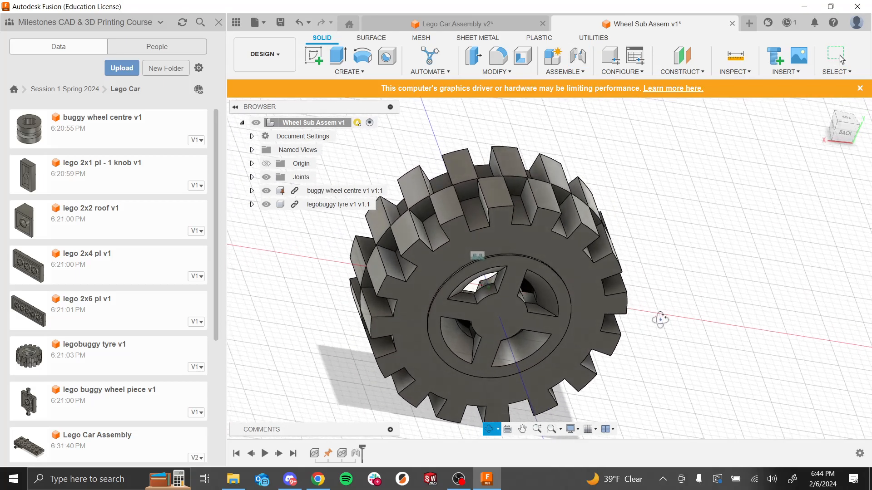
key("ctrl+s")
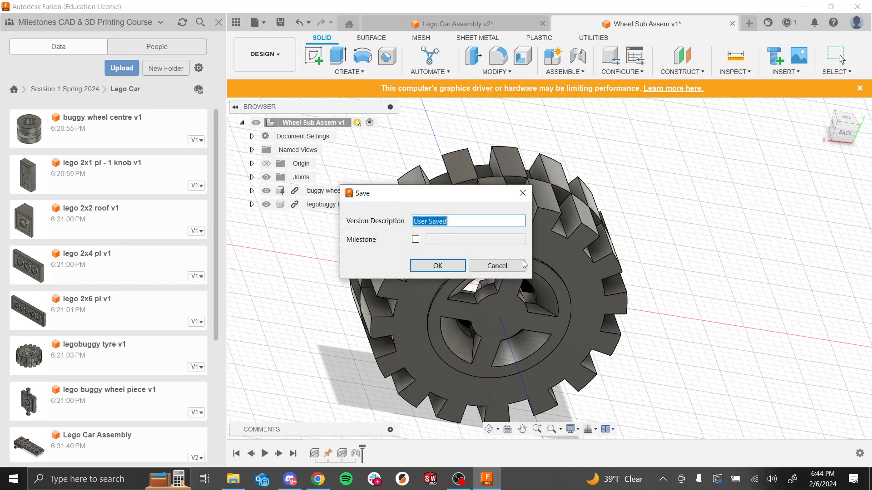
left_click(440, 265)
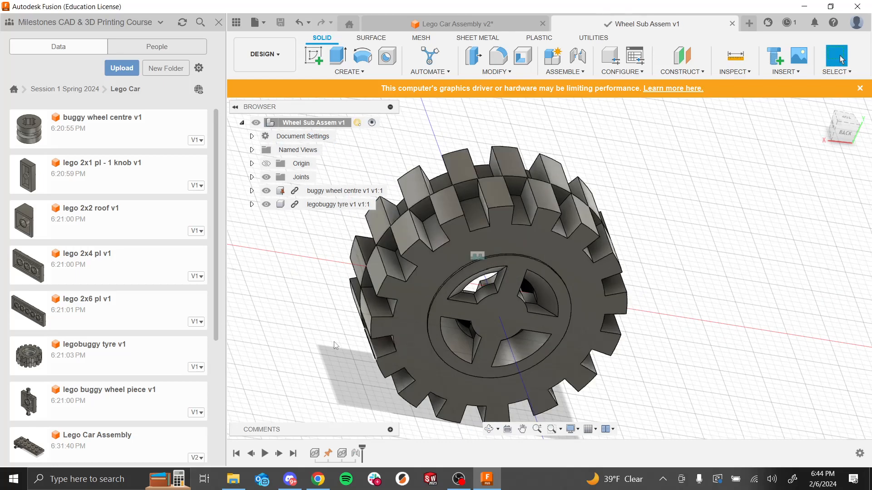
Step: Return to the Lego Car Assembly design and save a new version of it
left_click_drag(217, 272, 208, 396)
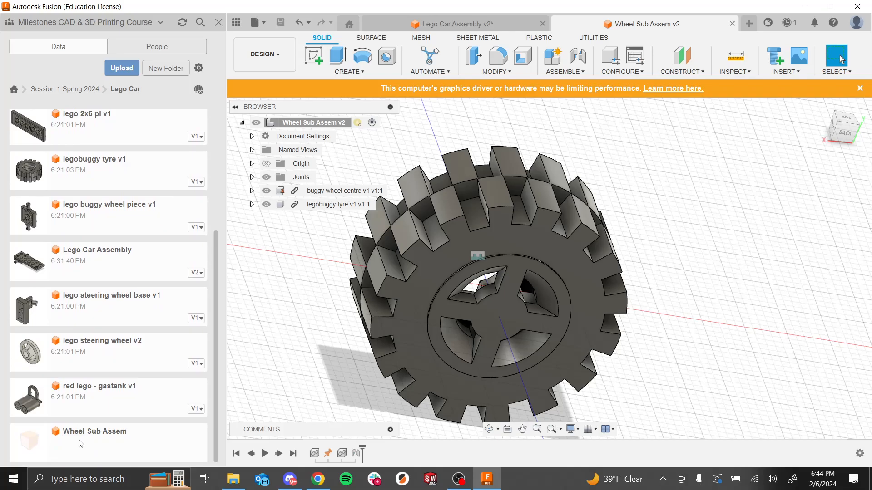
left_click(425, 24)
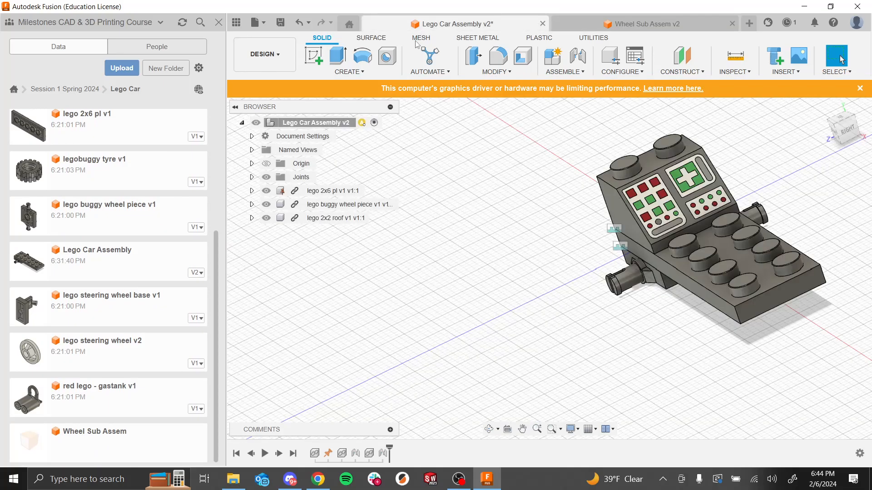
scroll(613, 298, "up", 5)
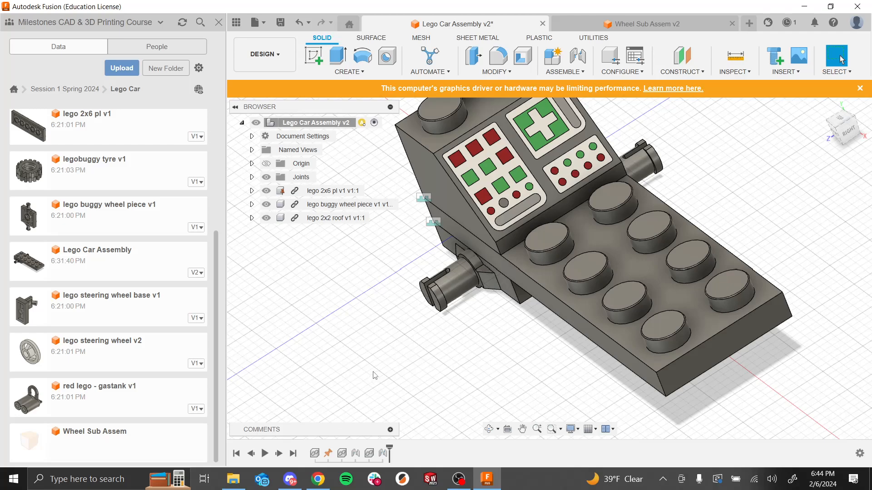
key("ctrl+s")
key("Return")
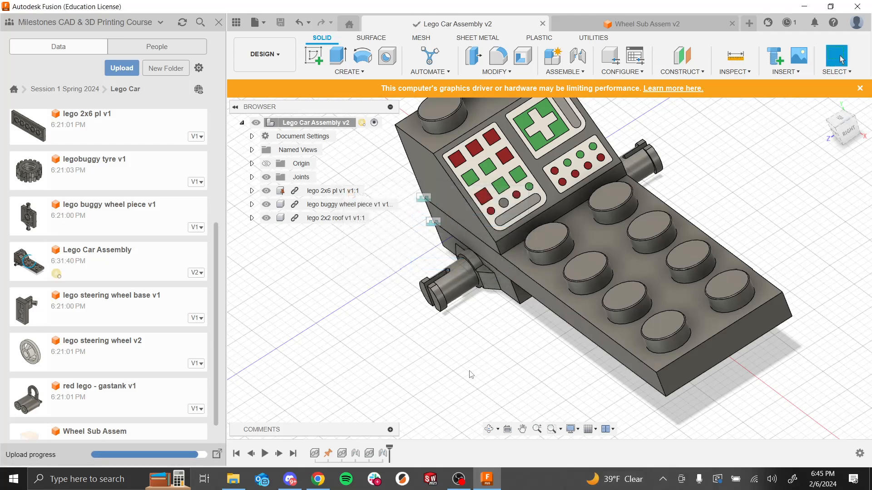
Step: Insert the Wheel Sub Assem into the car assembly, offsetting it 20 mm along Z
scroll(96, 324, "down", 1)
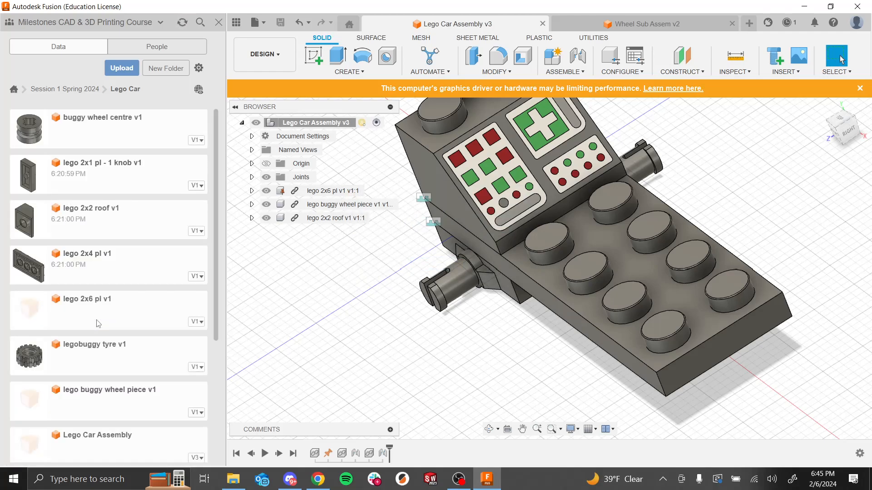
scroll(98, 324, "down", 3)
scroll(99, 324, "down", 5)
left_click_drag(49, 444, 389, 273)
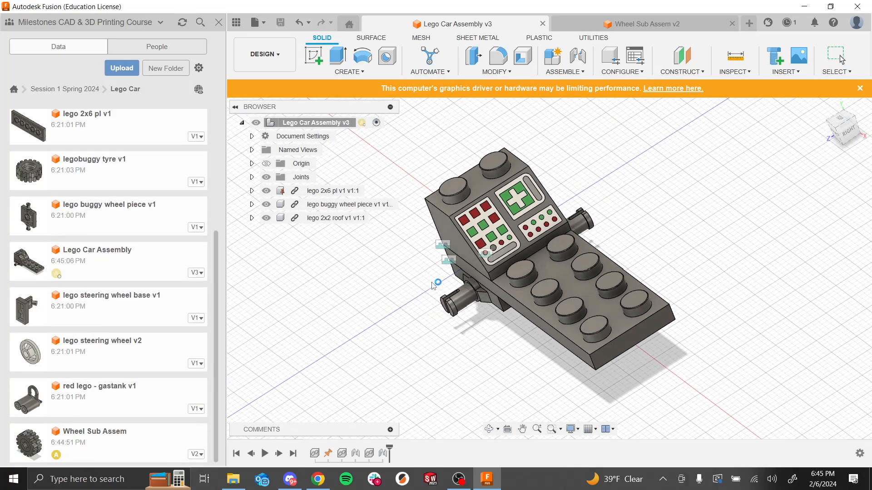
left_click_drag(465, 266, 352, 313)
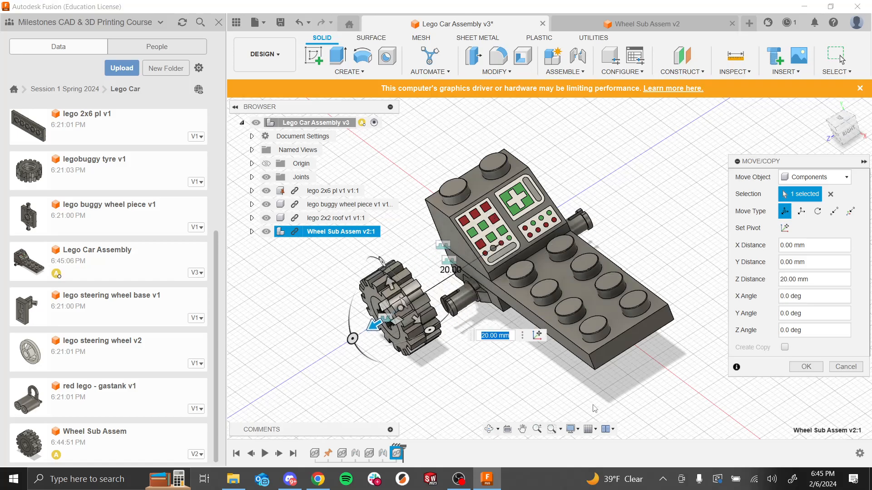
middle_click_drag(531, 380, 461, 375, "shift")
scroll(539, 208, "up", 5)
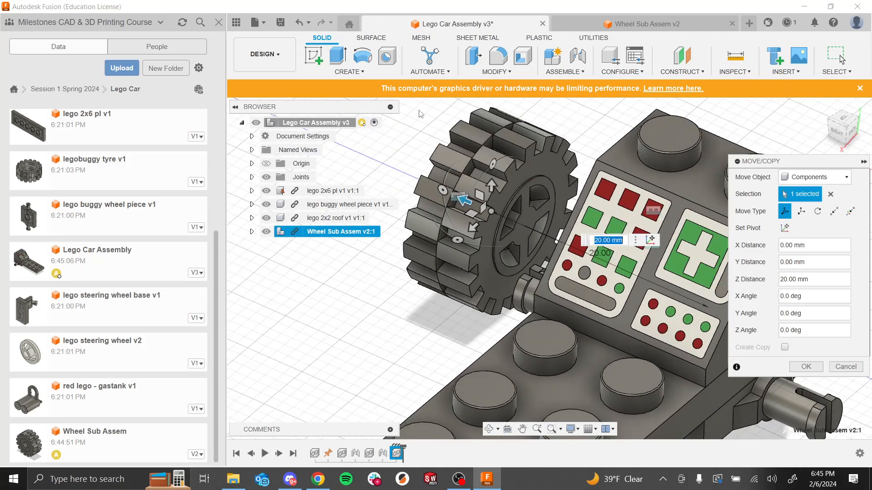
left_click(806, 367)
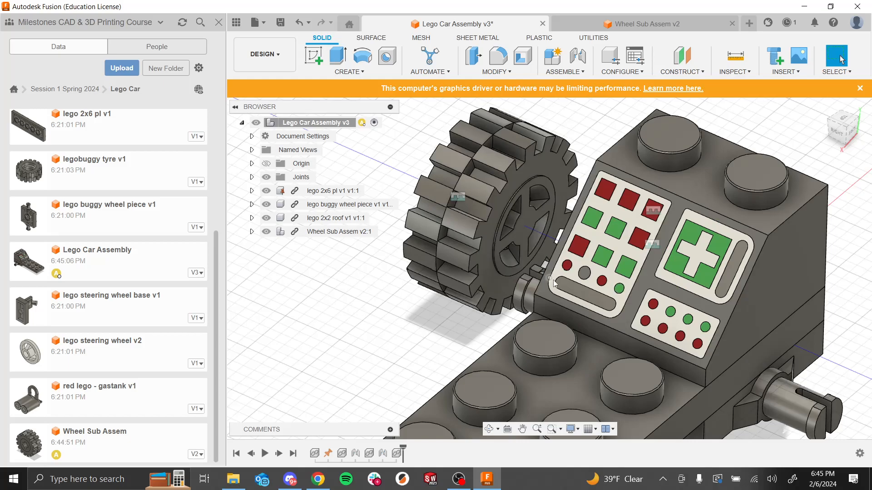
Step: Start a joint and pick the centre of the buggy wheel piece's axle end as the first snap point
scroll(604, 239, "down", 5)
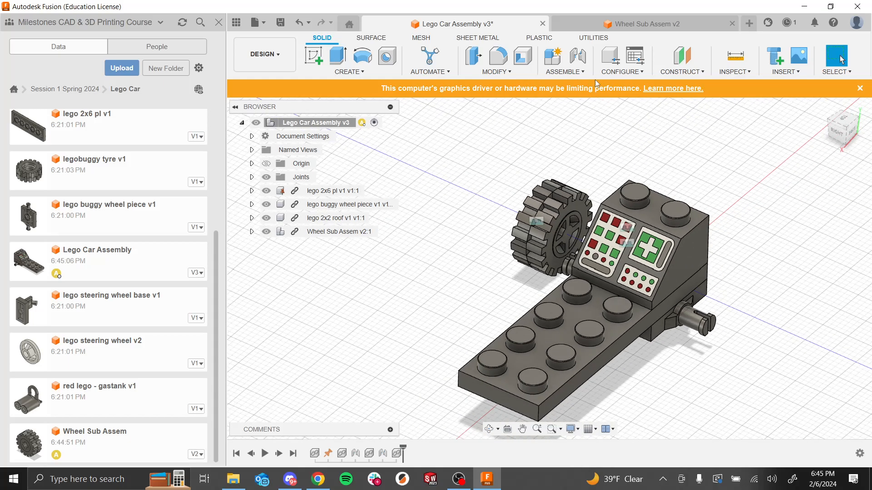
left_click(577, 56)
scroll(505, 232, "up", 3)
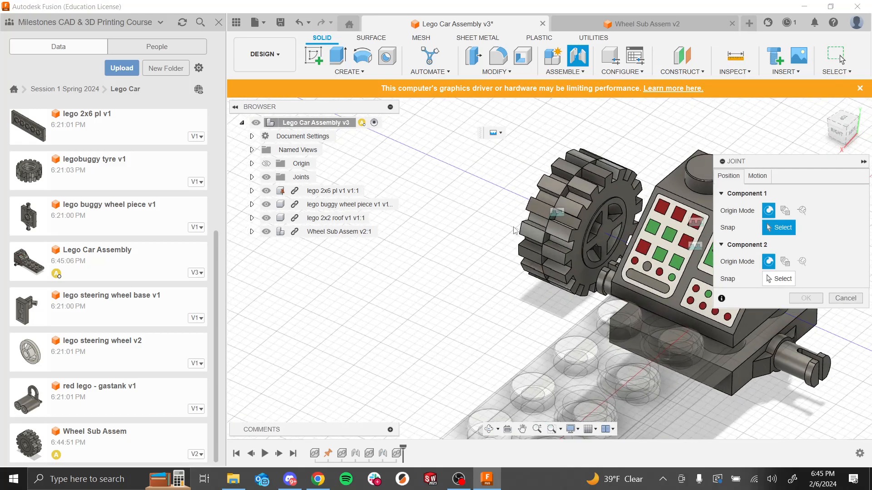
scroll(506, 233, "up", 3)
middle_click_drag(499, 224, 579, 241, "shift")
middle_click_drag(640, 295, 632, 327, "shift")
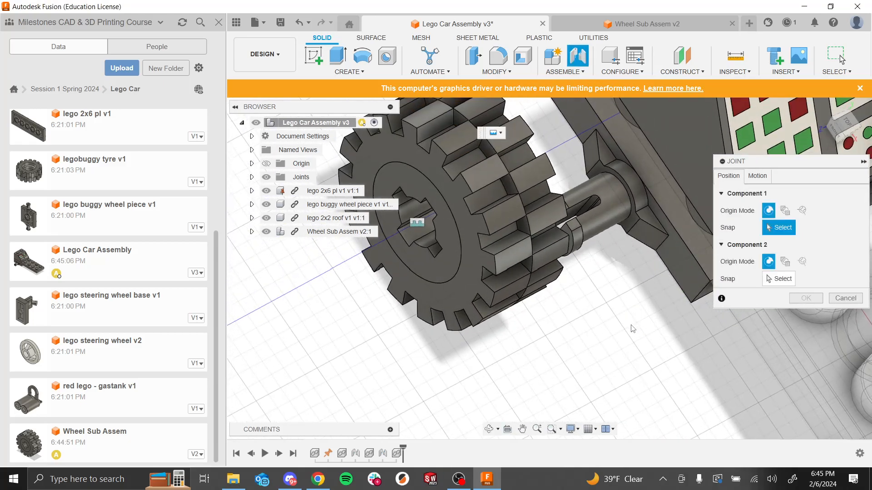
scroll(632, 329, "down", 5)
scroll(641, 223, "up", 2)
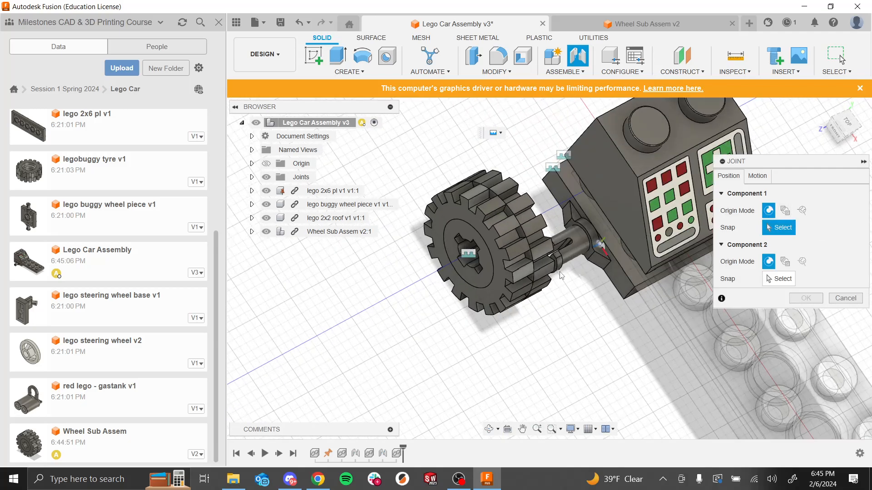
scroll(490, 274, "up", 5)
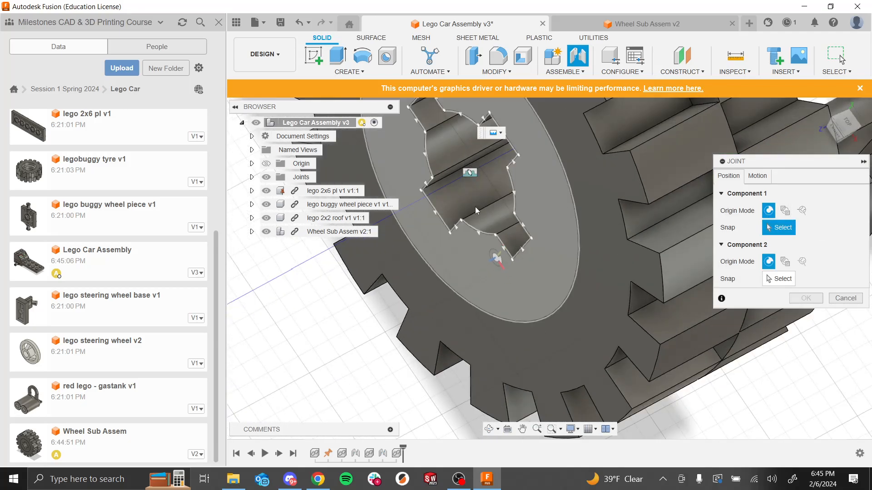
scroll(484, 224, "down", 4)
scroll(455, 169, "down", 2)
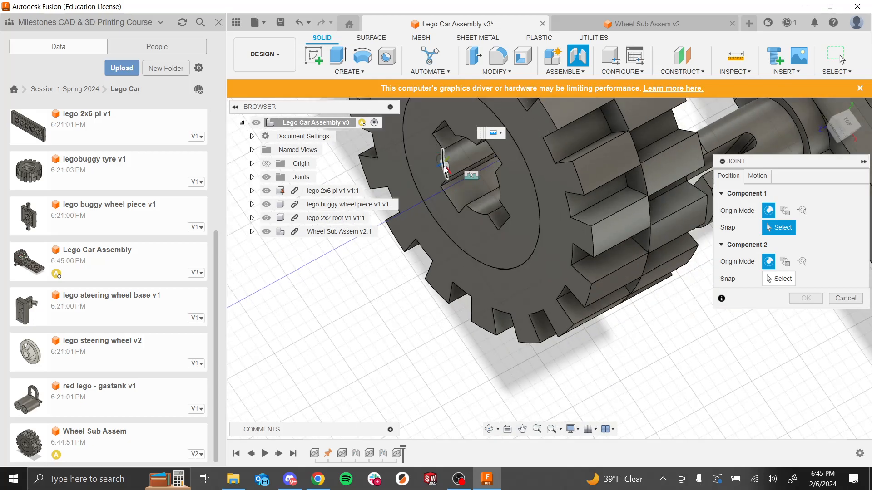
scroll(486, 210, "down", 4)
scroll(631, 222, "down", 2)
middle_click_drag(603, 268, 558, 224, "shift")
scroll(559, 227, "down", 3)
scroll(686, 207, "up", 5)
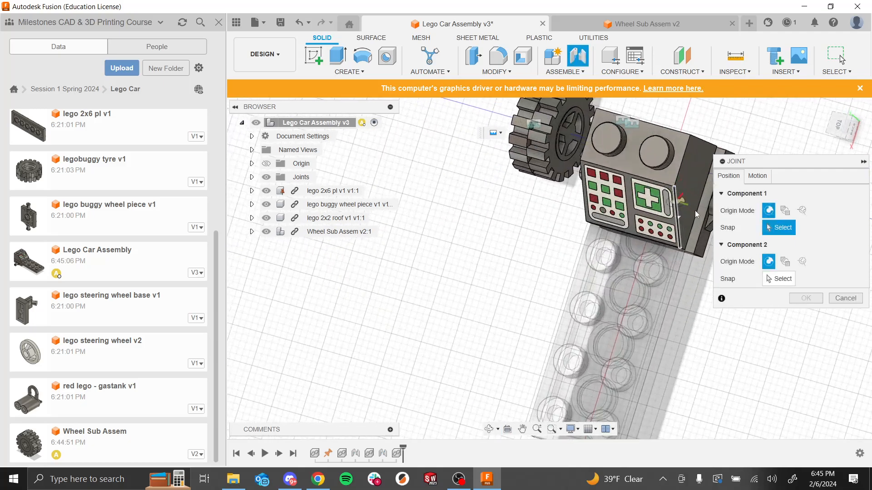
scroll(494, 186, "down", 2)
scroll(621, 223, "up", 5)
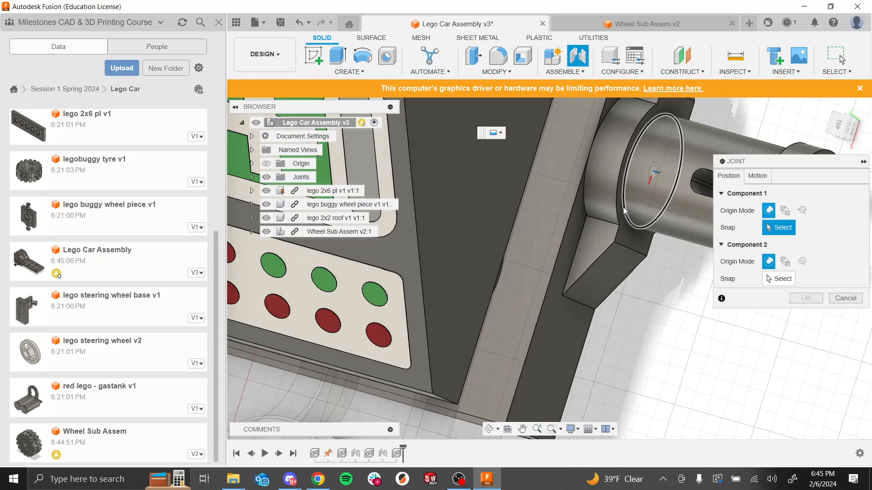
scroll(605, 225, "down", 2)
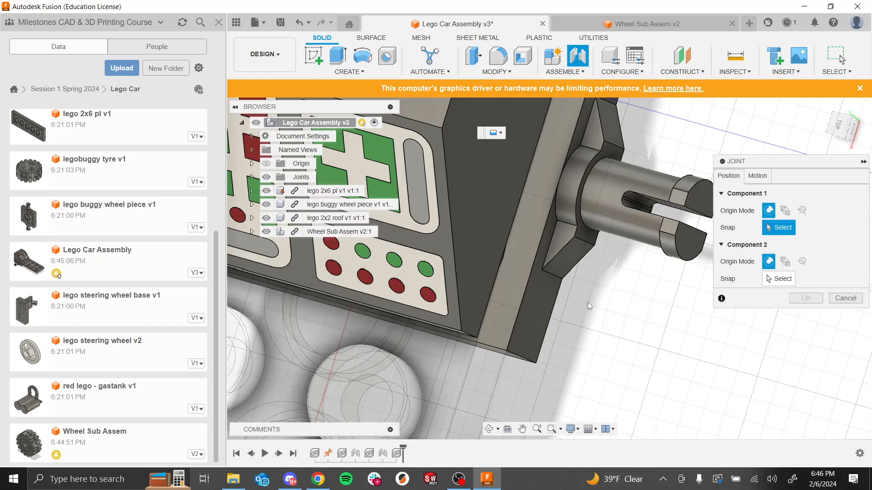
left_click(588, 233)
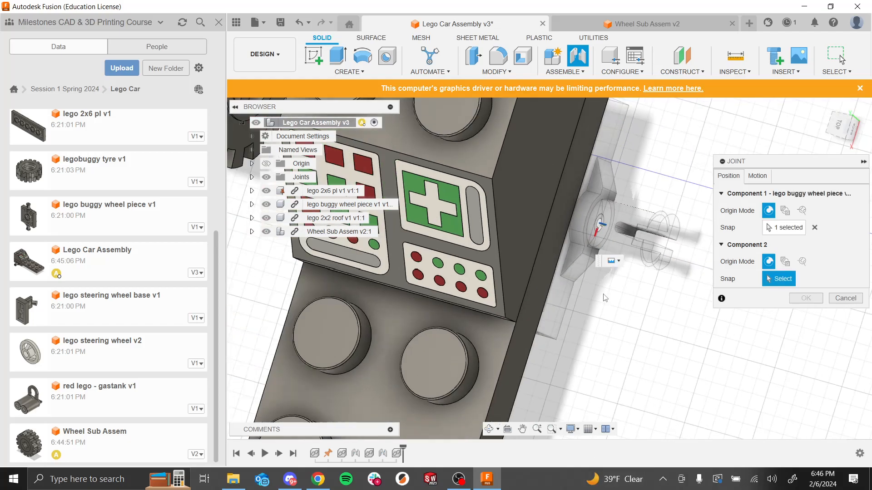
Step: Pick the centre of the wheel hub's inner face as the second snap point
middle_click_drag(648, 283, 543, 288, "shift")
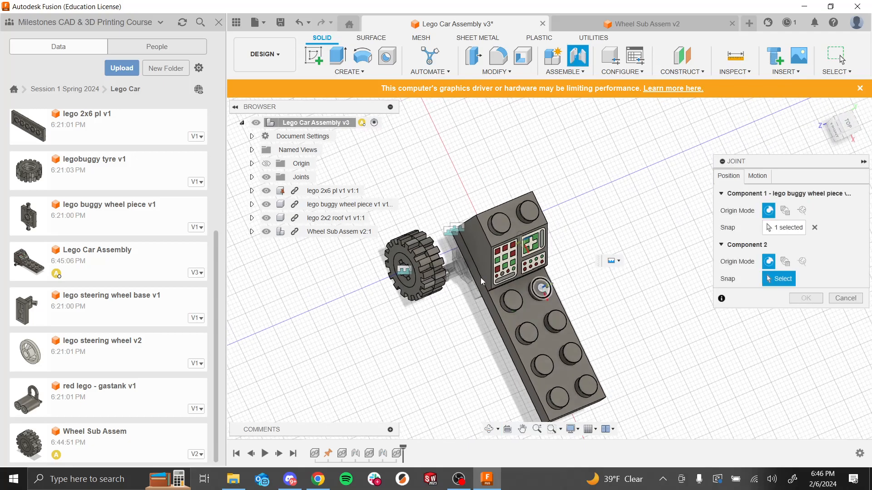
scroll(428, 296, "up", 6)
middle_click_drag(463, 342, 673, 342, "shift")
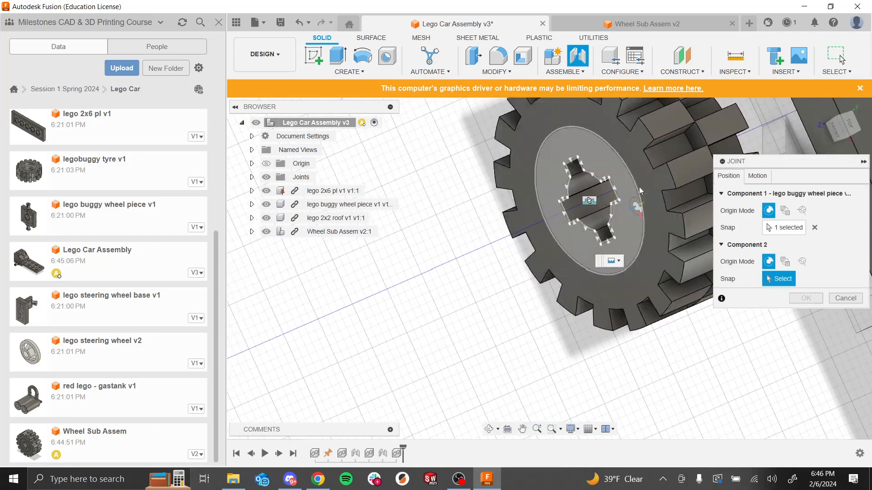
scroll(620, 207, "up", 6)
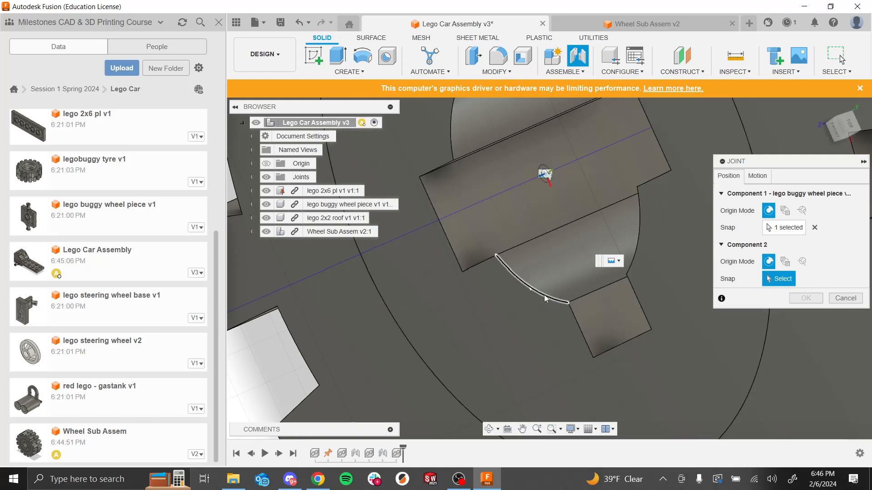
left_click(552, 299)
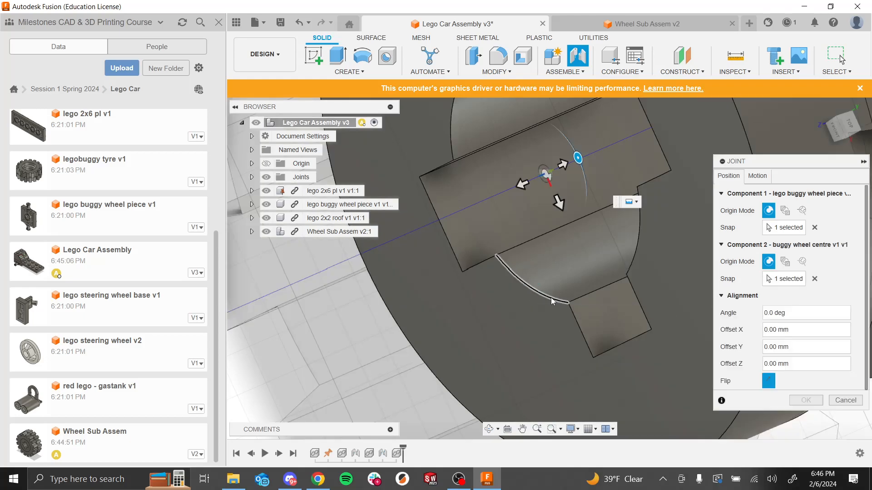
Step: Set the joint motion to Revolute about the Z axis, preview the rotation and confirm the joint
scroll(470, 293, "down", 7)
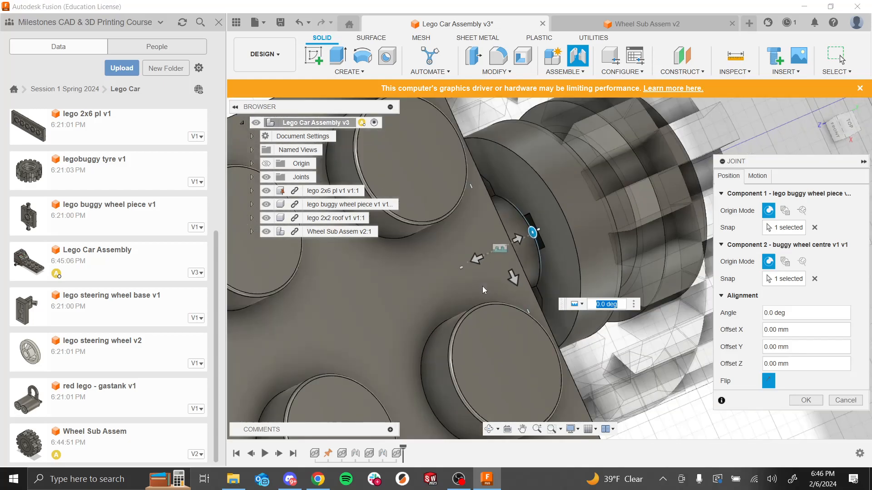
middle_click_drag(625, 398, 555, 279, "shift")
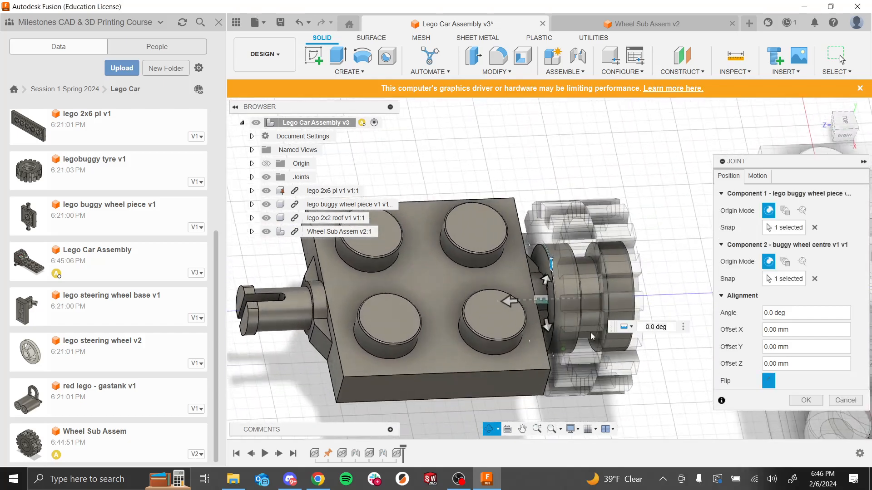
scroll(565, 298, "up", 5)
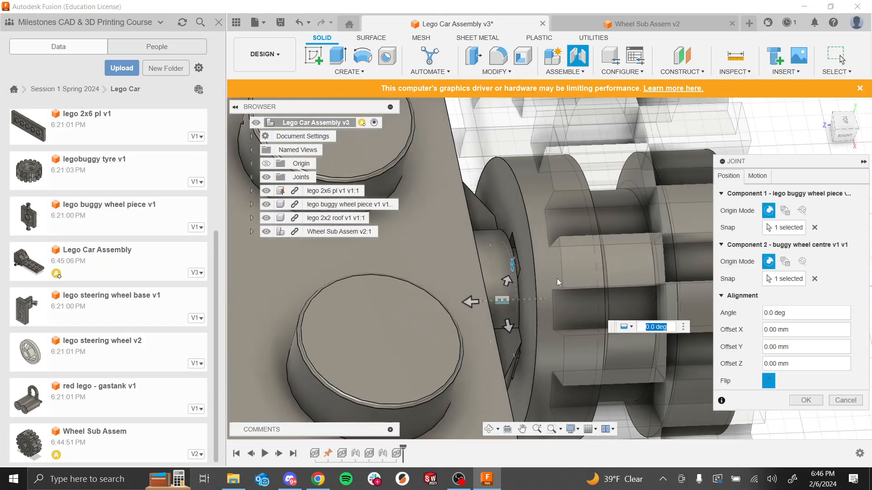
scroll(563, 282, "down", 10)
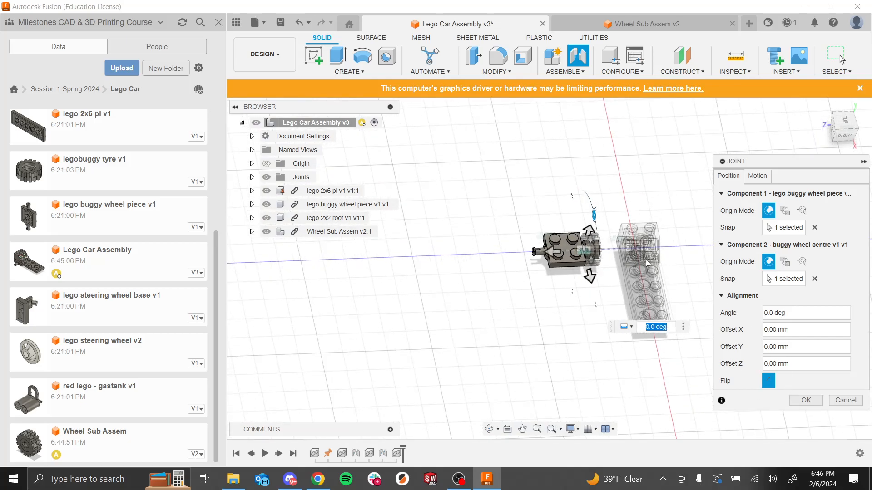
scroll(604, 243, "up", 10)
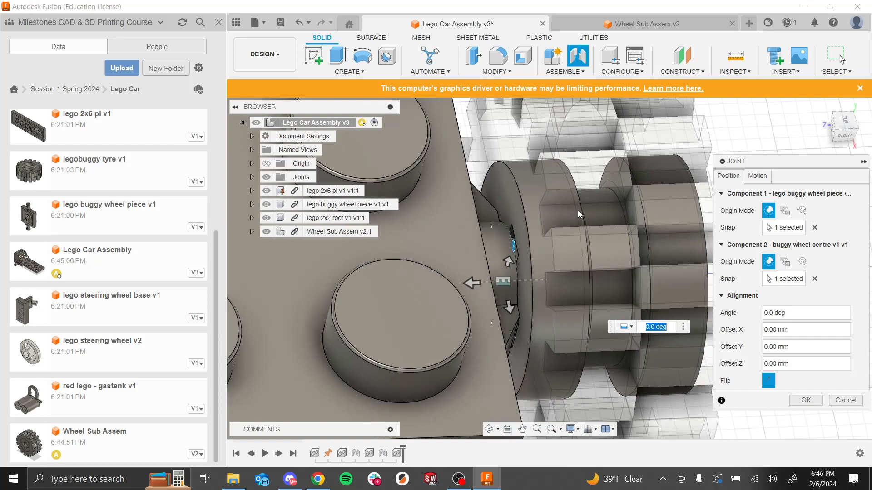
left_click(757, 177)
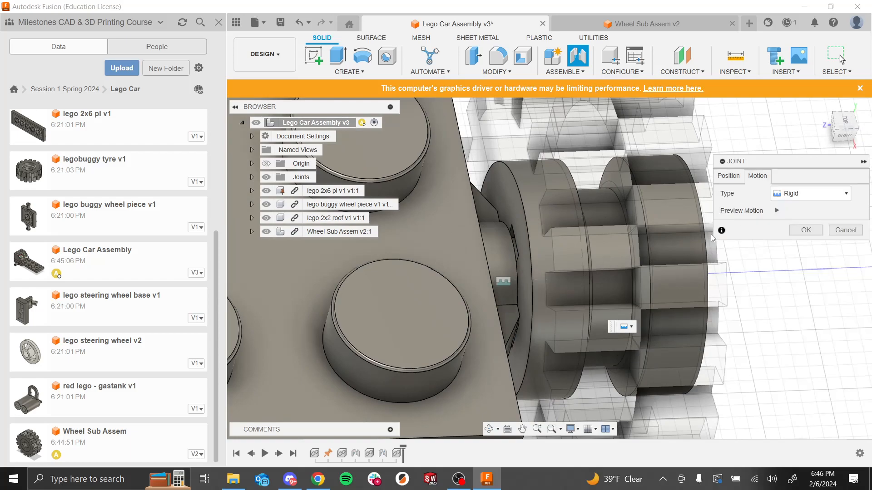
left_click(791, 195)
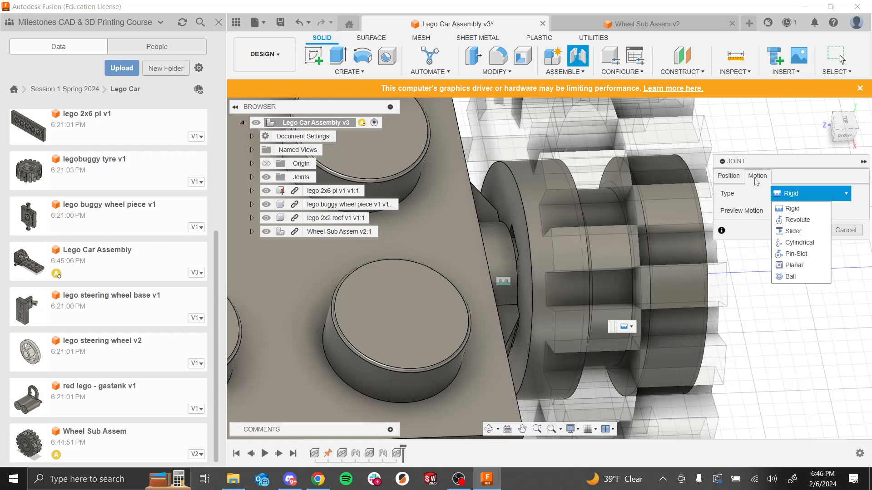
left_click(729, 178)
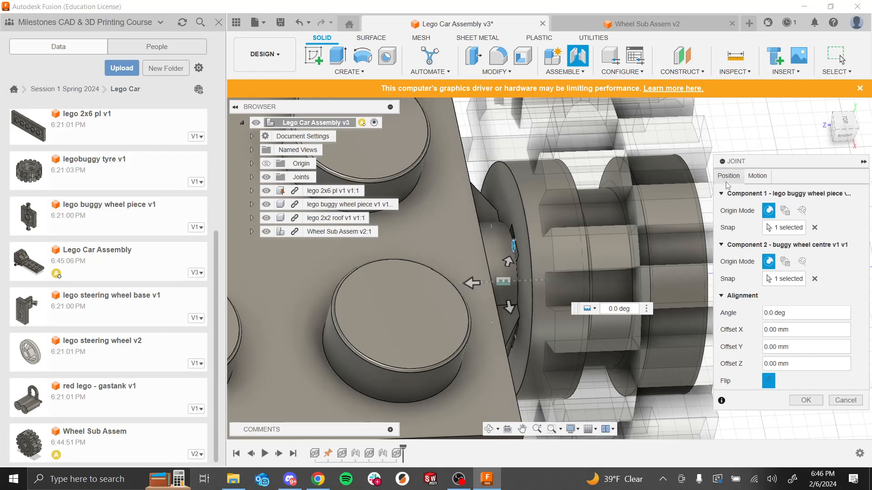
left_click(757, 176)
left_click(796, 194)
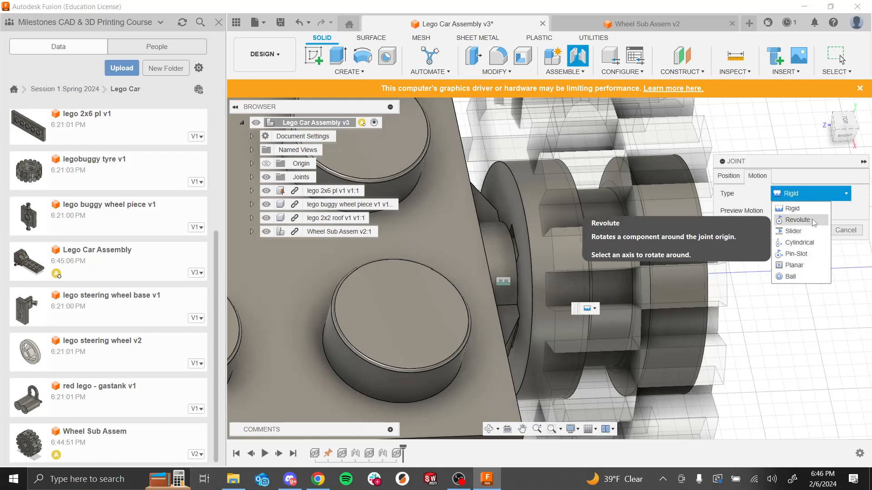
left_click(797, 220)
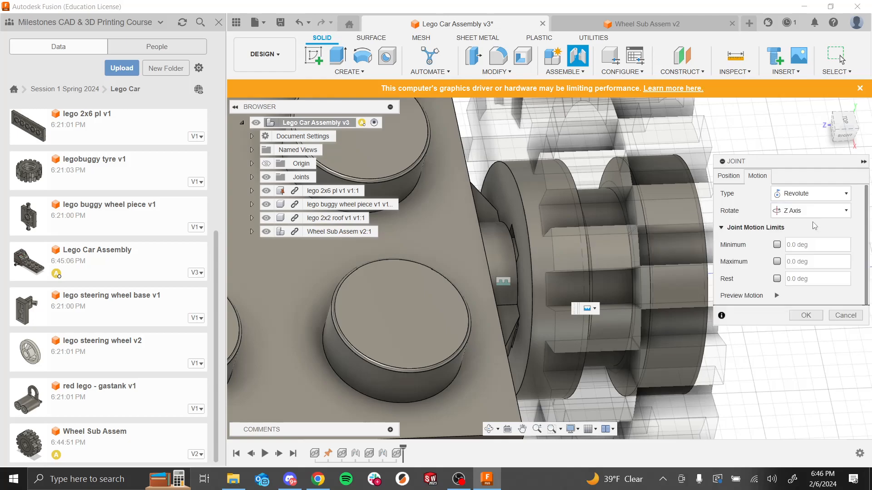
scroll(549, 265, "down", 5)
scroll(547, 267, "down", 3)
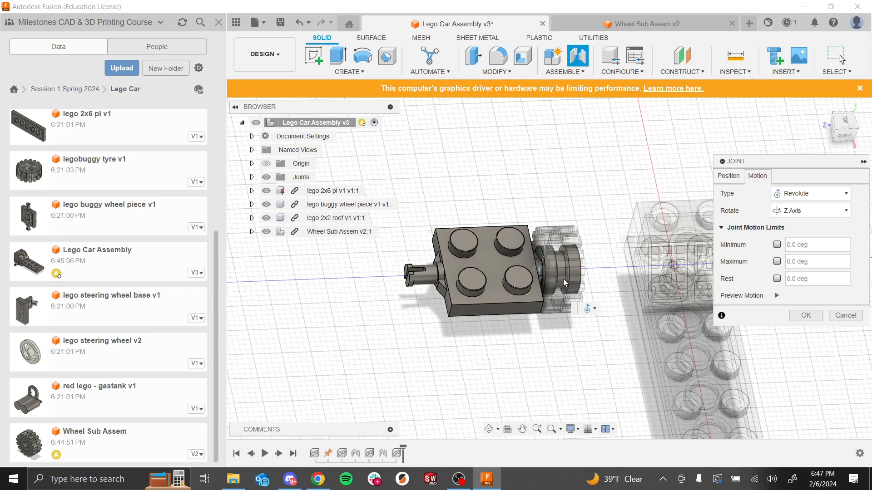
left_click(776, 296)
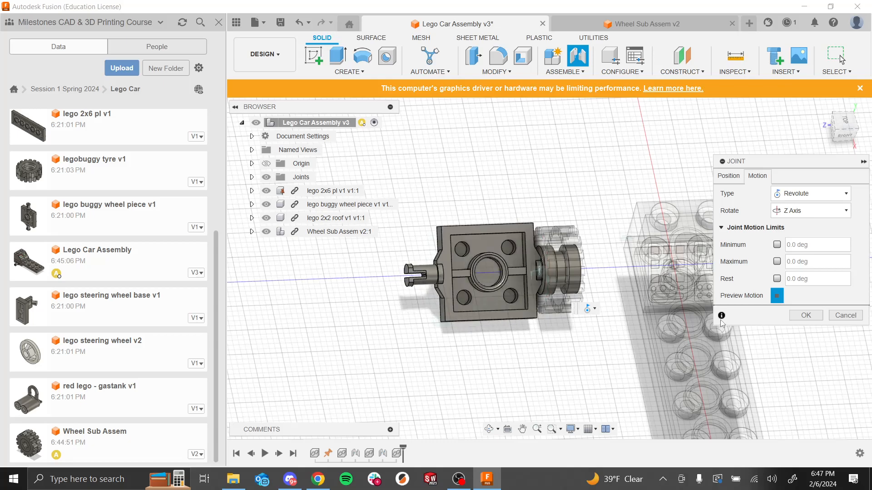
left_click(806, 316)
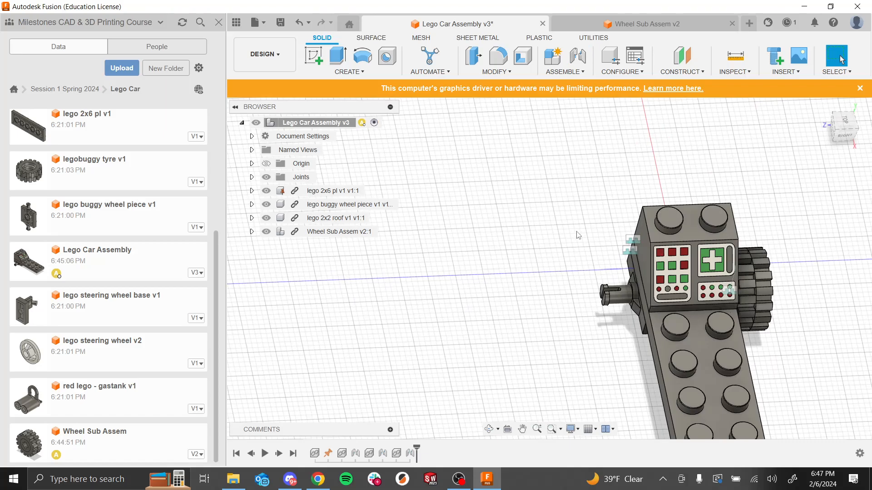
Step: Orbit and zoom around the car to examine the wheel joined to the axle
scroll(595, 278, "up", 3)
middle_click_drag(522, 358, 553, 236, "shift")
middle_click_drag(636, 246, 561, 172, "shift")
left_click_drag(765, 265, 753, 289)
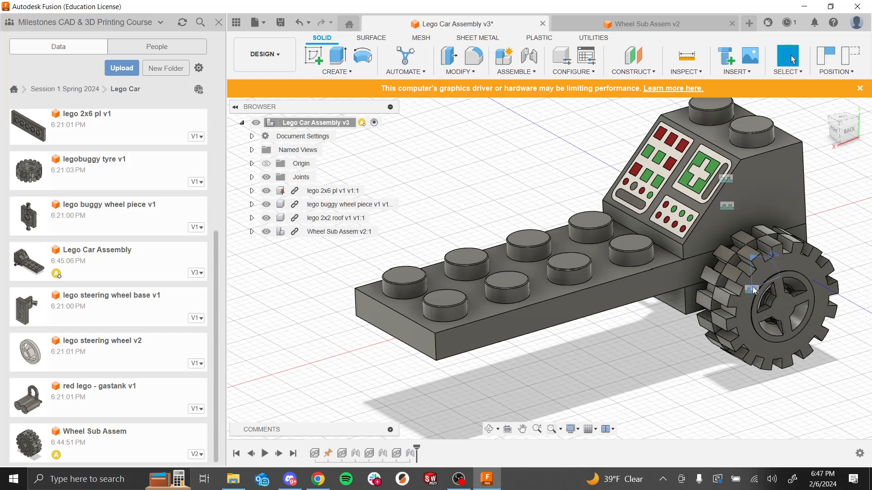
scroll(752, 289, "down", 1)
middle_click_drag(671, 353, 757, 351, "shift")
scroll(583, 232, "down", 4)
scroll(580, 186, "up", 4)
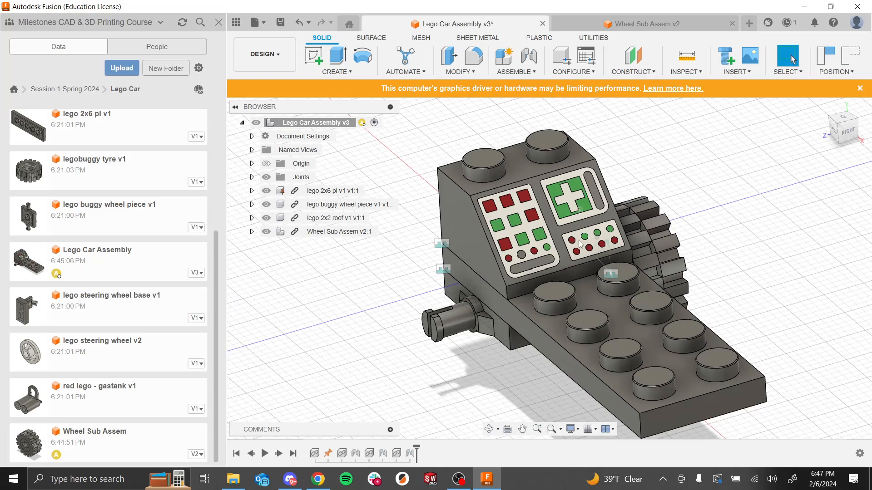
scroll(608, 331, "down", 3)
middle_click_drag(522, 346, 588, 373, "shift")
Step: Switch to the Wheel Sub Assem design to view it, then return to the car assembly
left_click(608, 28)
middle_click_drag(675, 266, 395, 135, "shift")
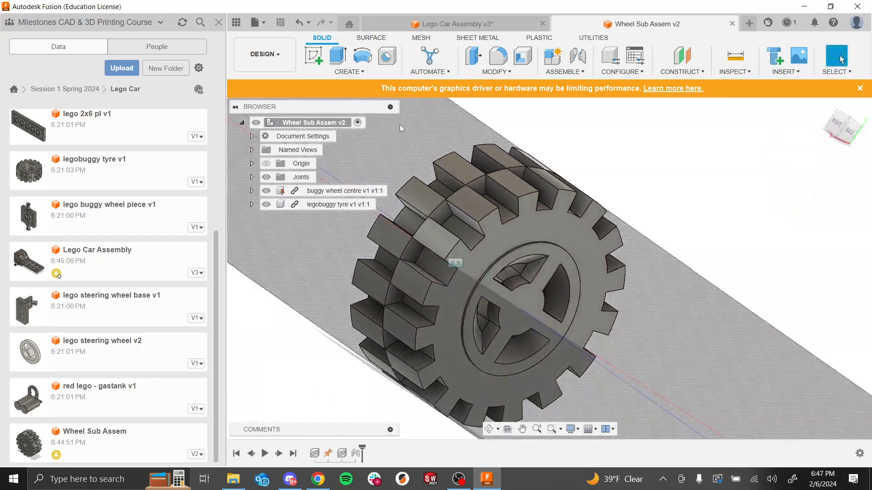
left_click(427, 25)
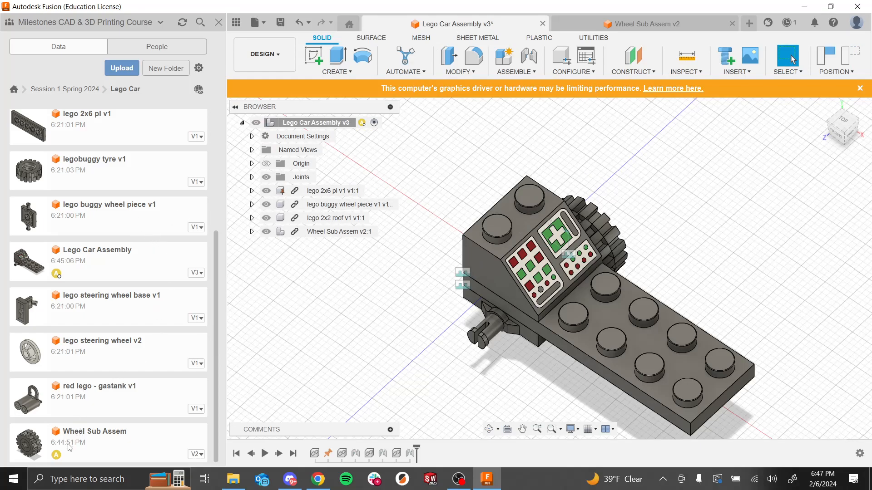
Step: Insert another Wheel Sub Assem into the car assembly, moving it 27 mm along Z and rotating it -180 deg about Y
left_click_drag(65, 447, 421, 348)
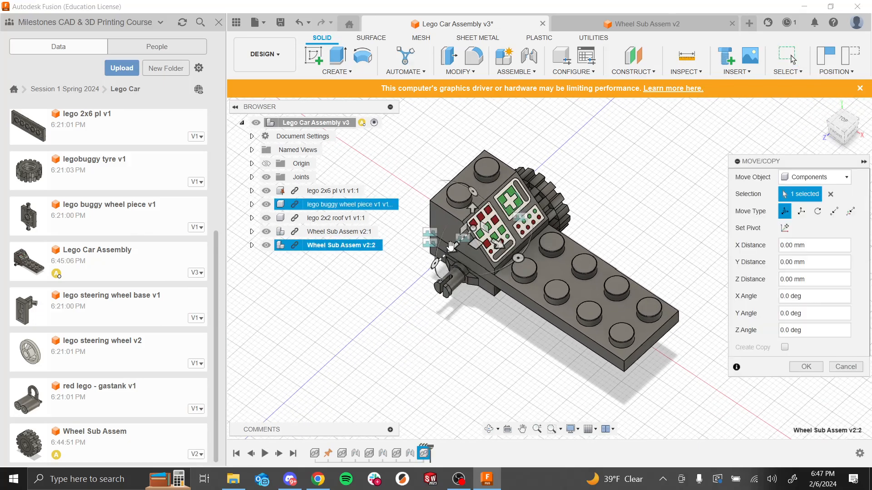
left_click_drag(451, 246, 383, 348)
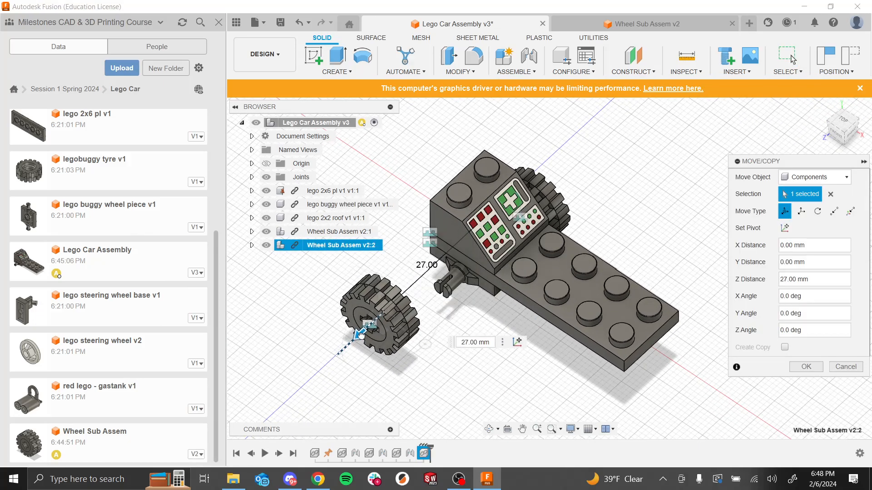
scroll(423, 242, "up", 3)
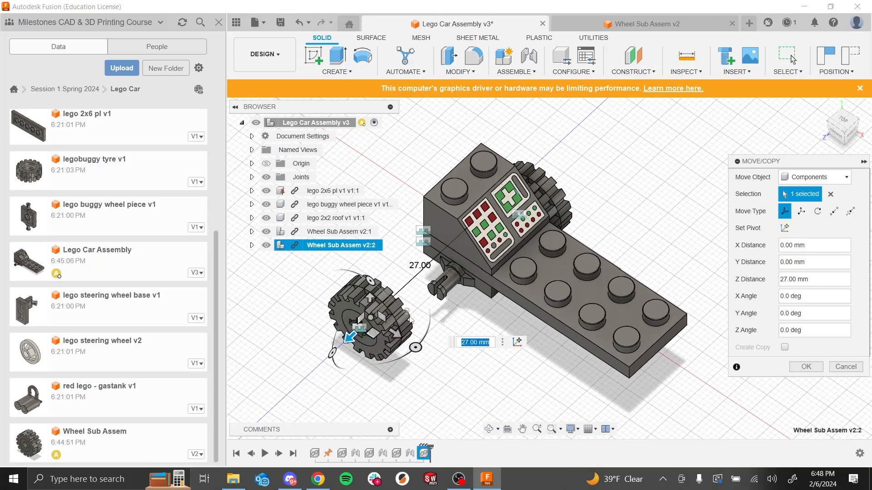
middle_click_drag(423, 242, 550, 336, "shift")
left_click_drag(393, 342, 304, 273)
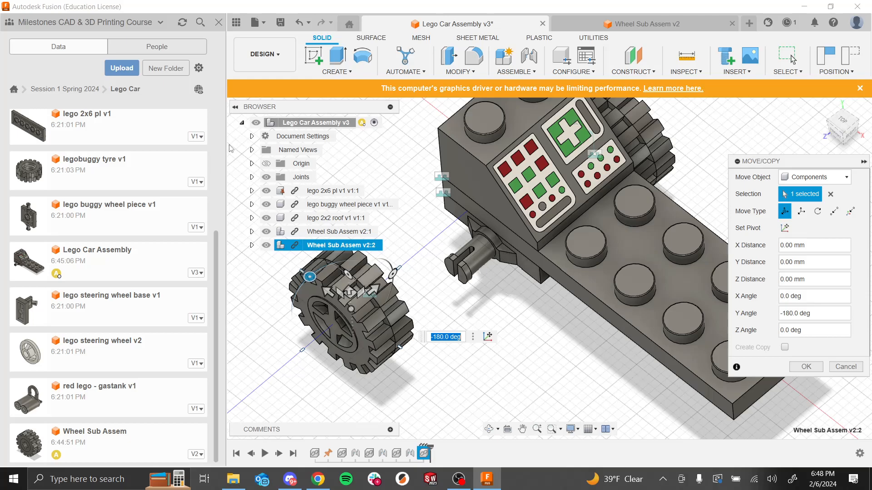
left_click(804, 367)
Step: Start a joint and pick the inner edge of the new wheel's hub as the first snap point
middle_click_drag(679, 375, 651, 384, "shift")
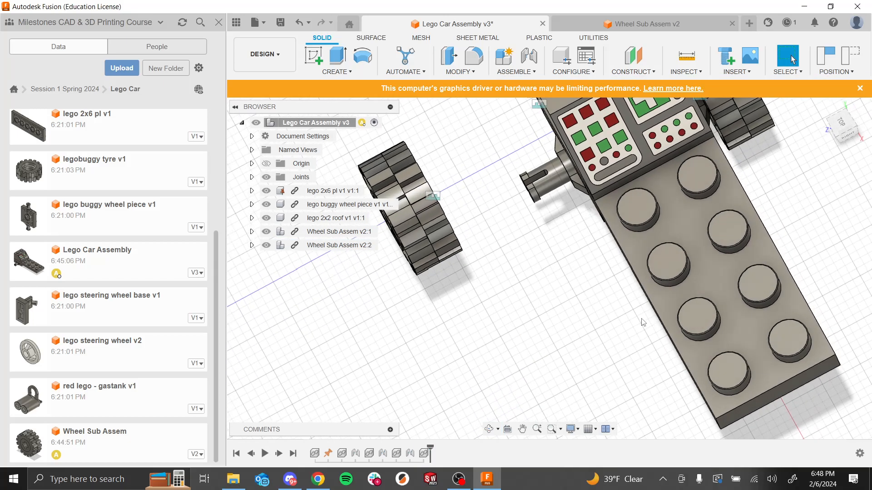
scroll(558, 162, "up", 5)
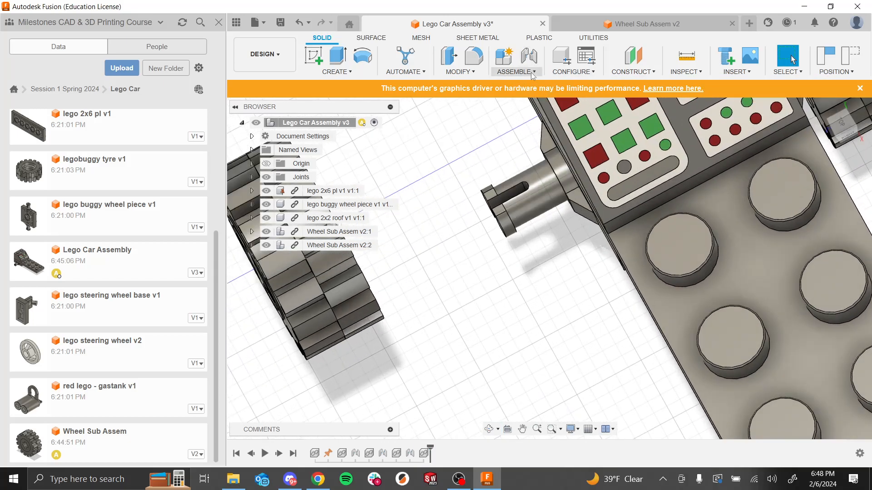
left_click(516, 71)
middle_click_drag(530, 274, 476, 285, "shift")
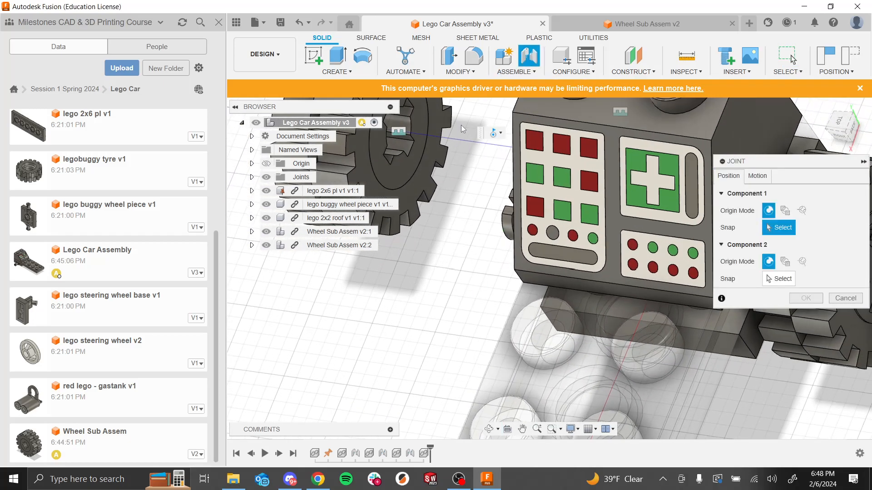
scroll(500, 273, "down", 10)
scroll(523, 261, "up", 10)
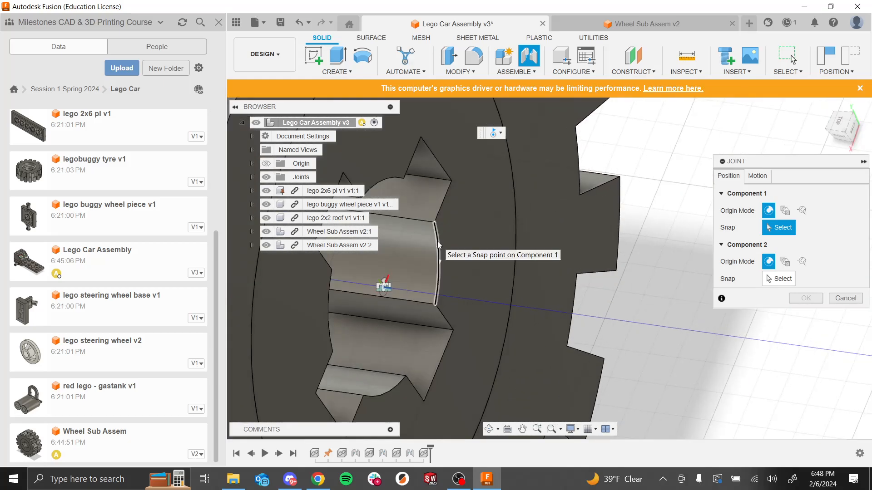
left_click(437, 241)
Step: Pick the circular edge at the end of the axle as the second snap point
scroll(614, 299, "down", 5)
middle_click_drag(669, 309, 724, 296, "shift")
scroll(587, 251, "down", 2)
scroll(587, 251, "up", 10)
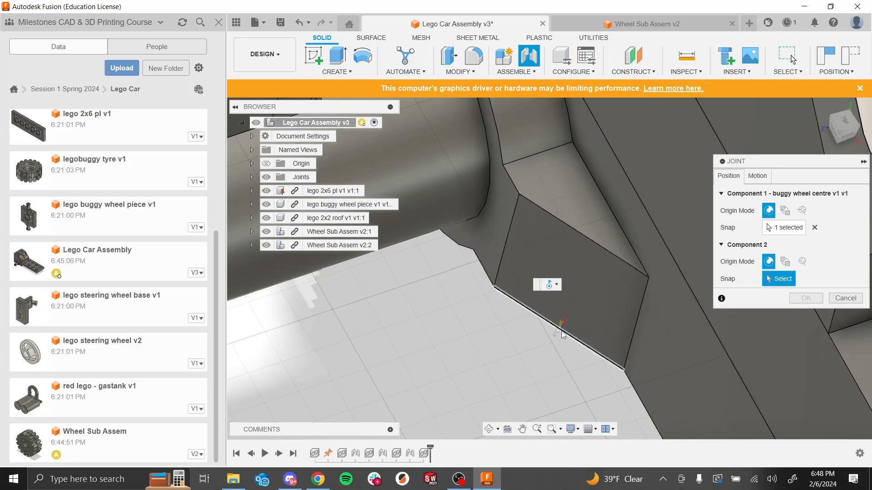
scroll(562, 334, "down", 1)
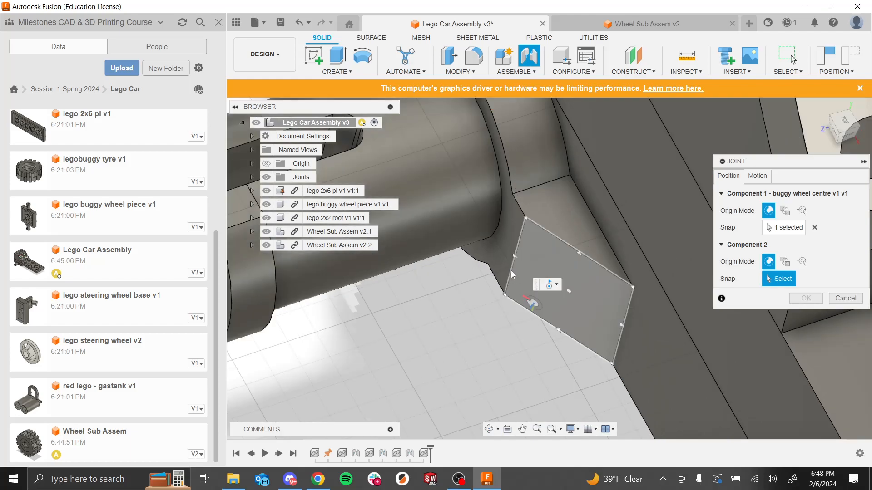
left_click(502, 208)
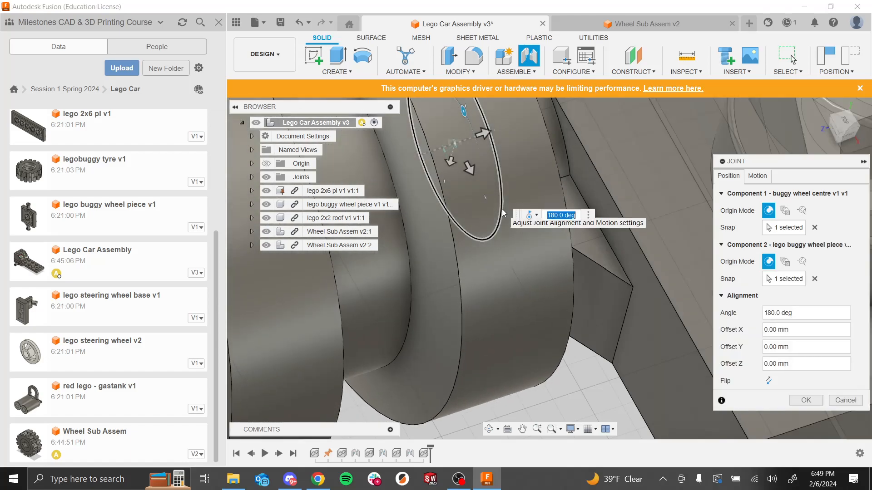
Step: Set the joint motion to Revolute about the Z axis, preview the rotation and confirm the joint
scroll(502, 209, "down", 5)
middle_click_drag(495, 338, 539, 327, "shift")
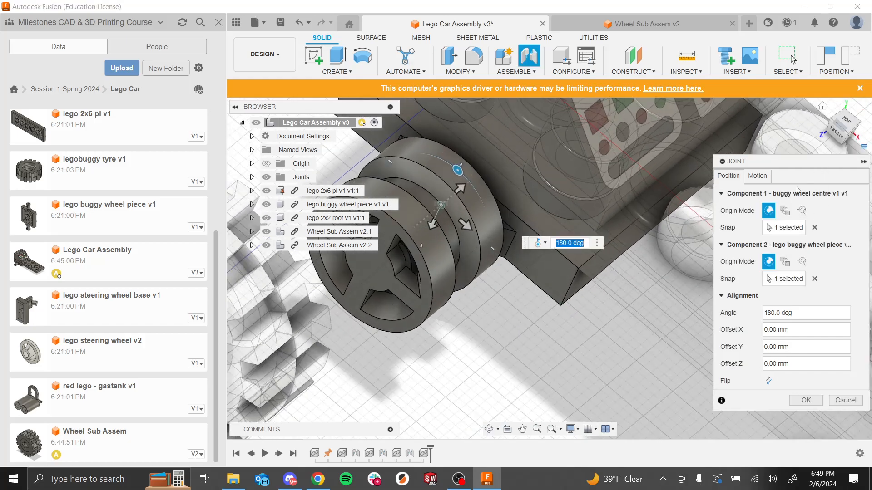
left_click(757, 175)
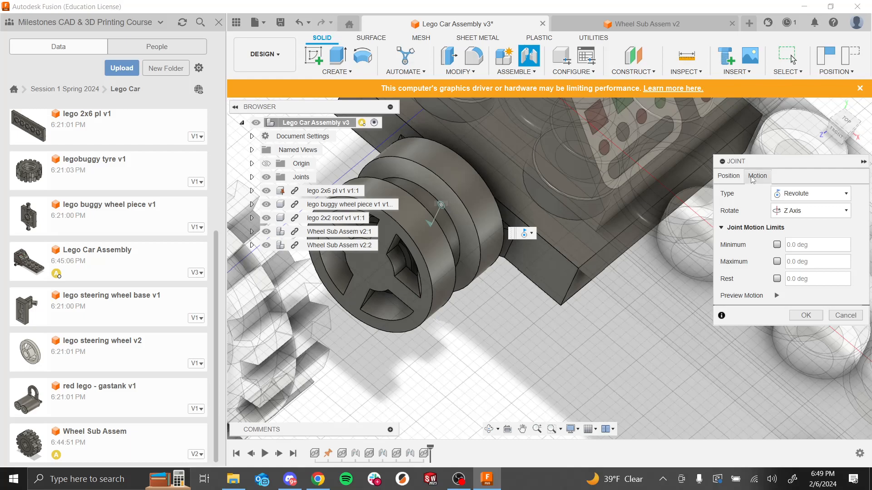
left_click(736, 177)
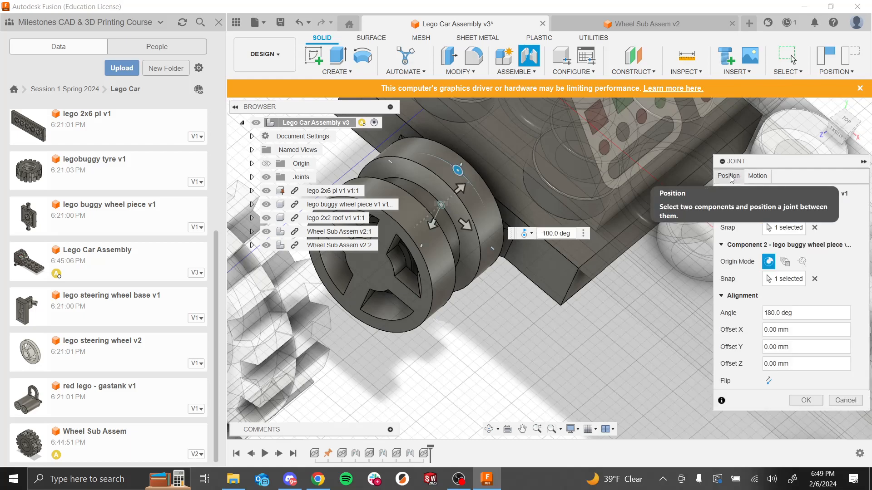
left_click(757, 177)
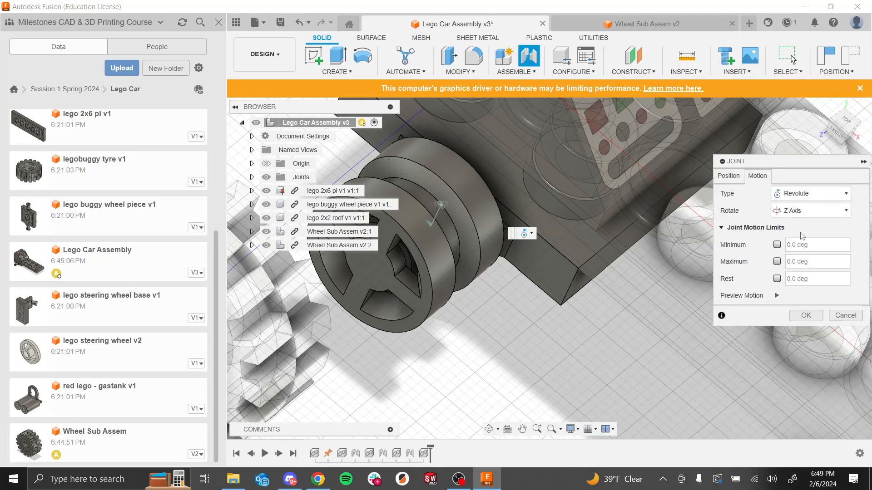
left_click(800, 192)
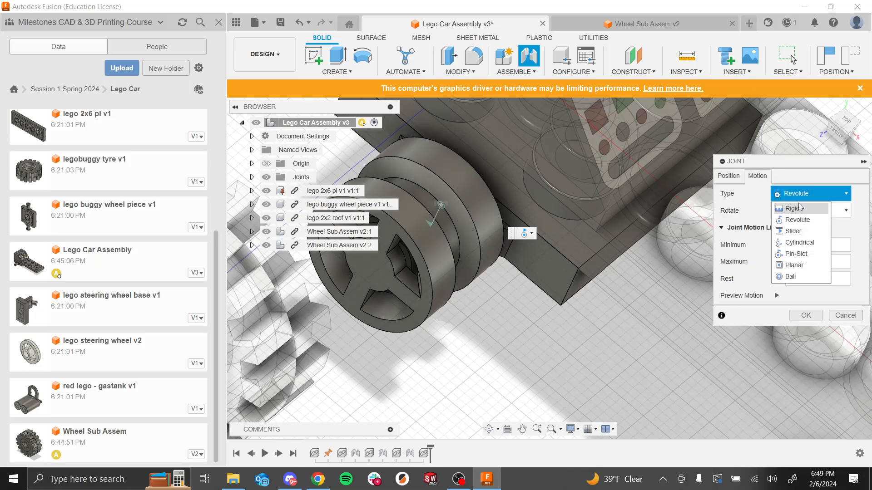
left_click(812, 220)
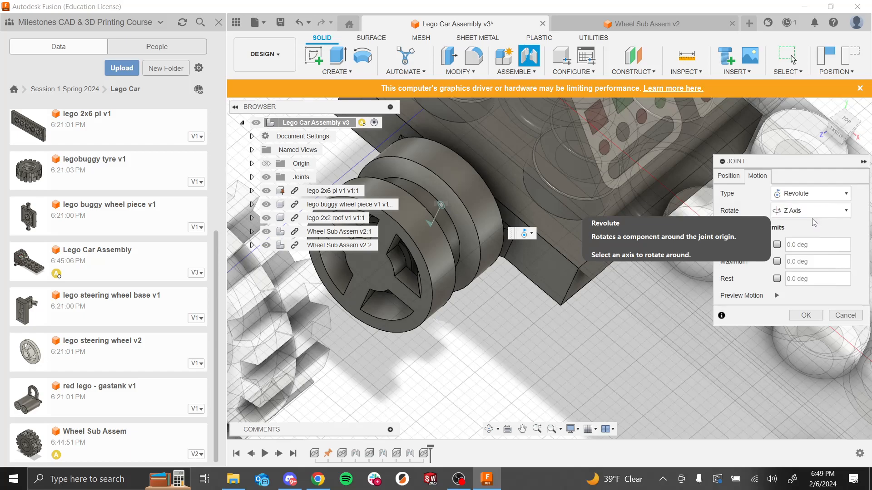
left_click(778, 296)
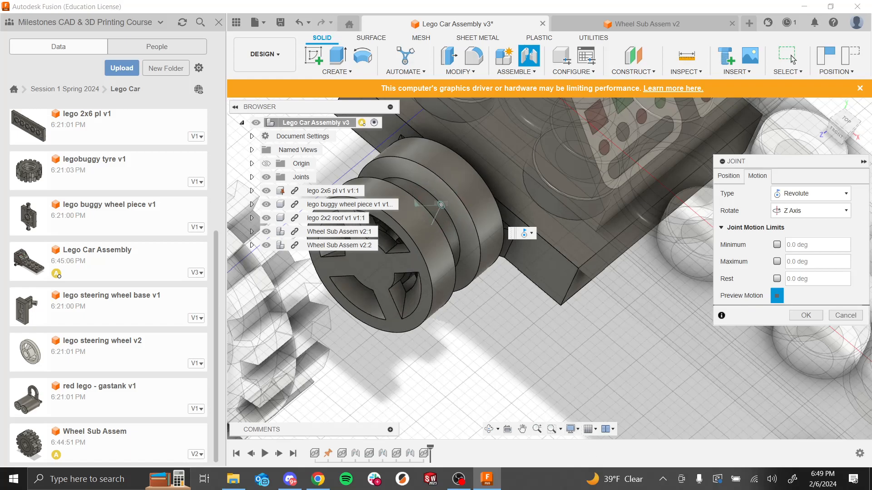
left_click(796, 318)
Step: Delete the newly created wheel joint from the timeline
scroll(624, 337, "down", 7)
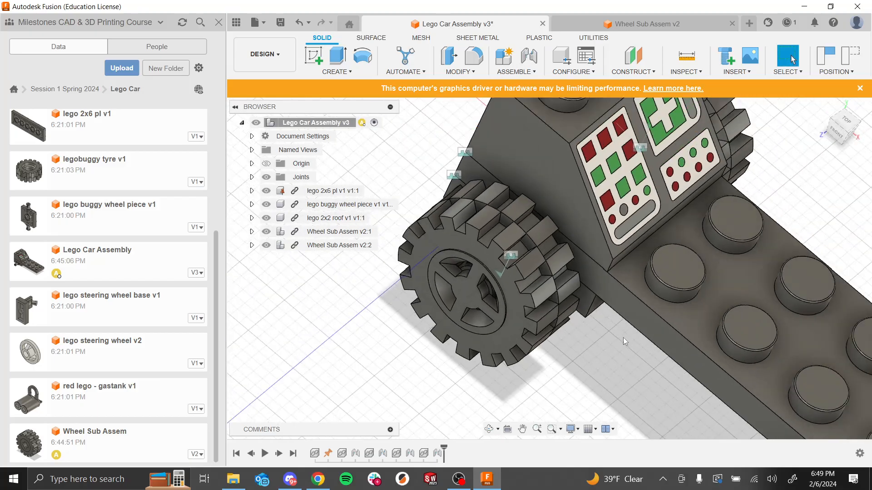
middle_click_drag(595, 364, 679, 305, "shift")
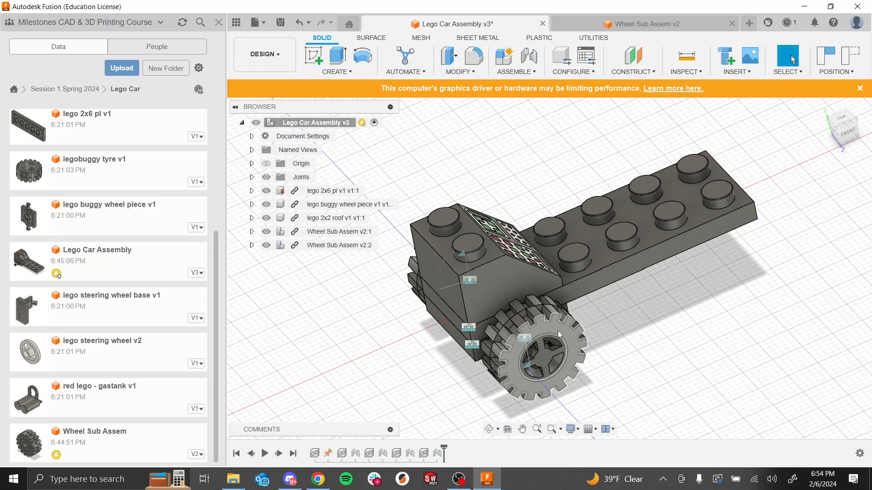
right_click(439, 455)
left_click(463, 386)
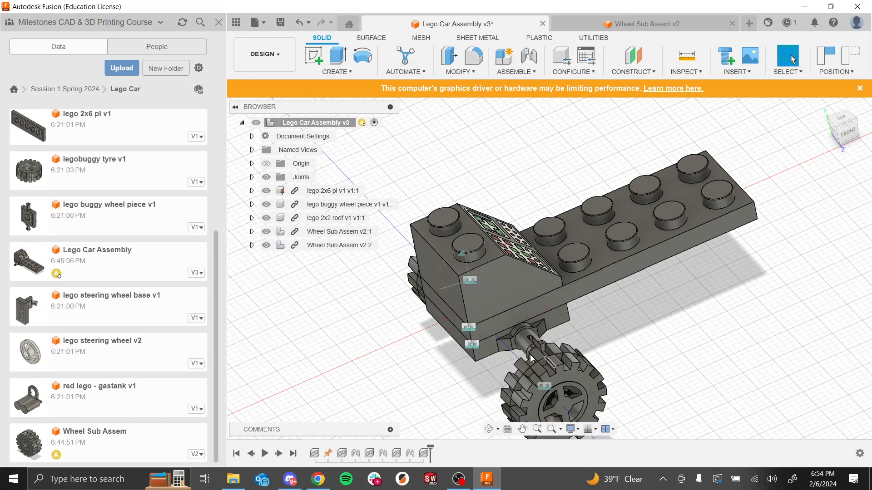
Step: Start a new joint and pick the circular edge at the axle's end as the first snap point
scroll(541, 345, "up", 5)
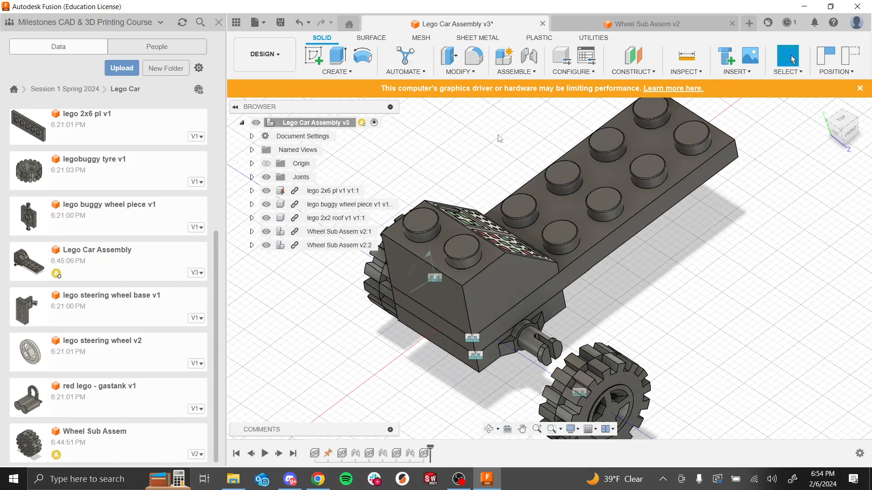
left_click(529, 56)
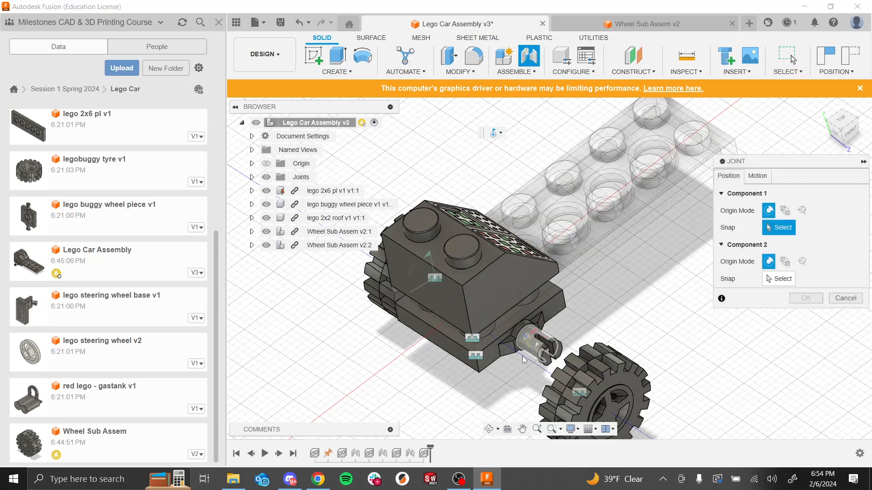
scroll(537, 358, "up", 5)
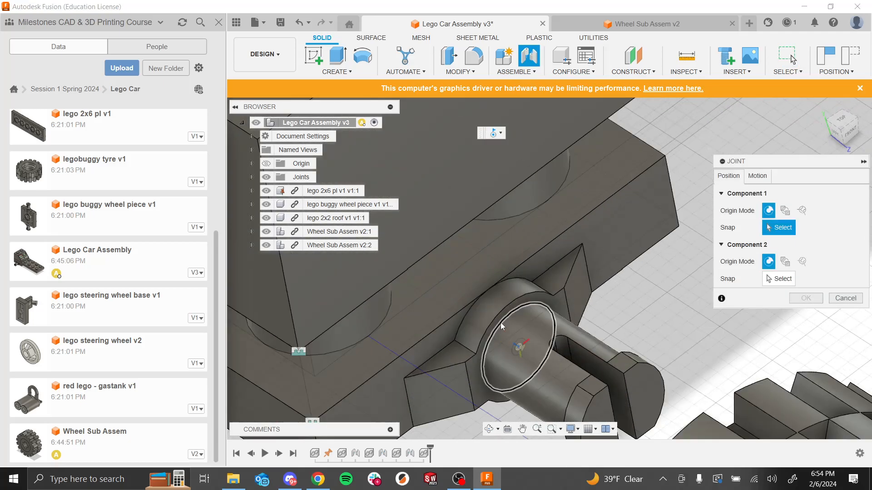
left_click(500, 322)
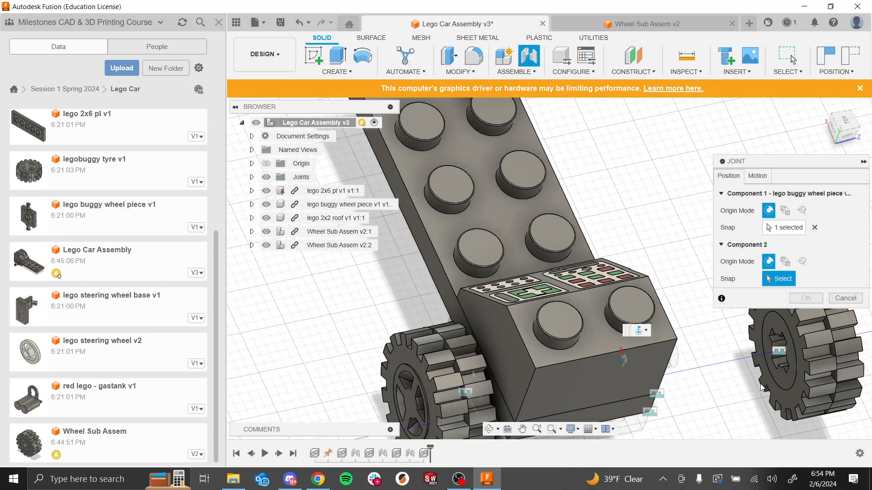
Step: Pick the inner edge of the wheel hub as the second snap point and confirm the joint
scroll(802, 371, "up", 5)
middle_click_drag(633, 247, 399, 173)
scroll(606, 307, "up", 5)
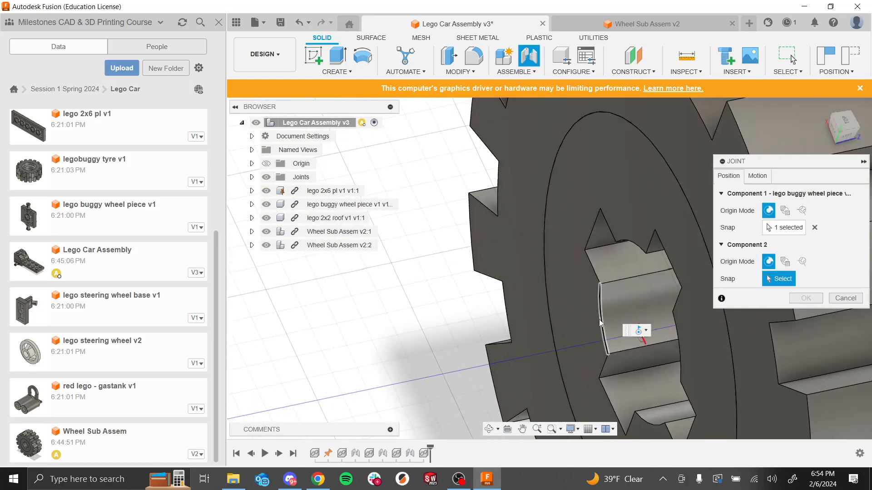
left_click(599, 320)
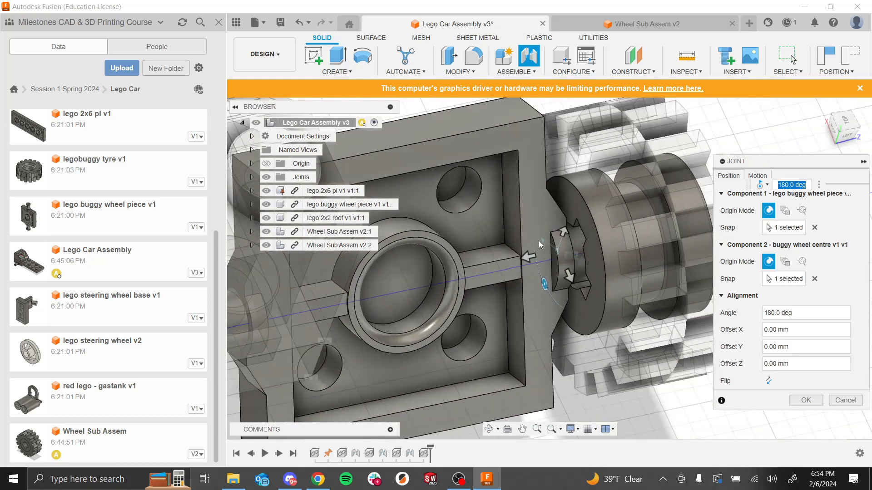
left_click(806, 400)
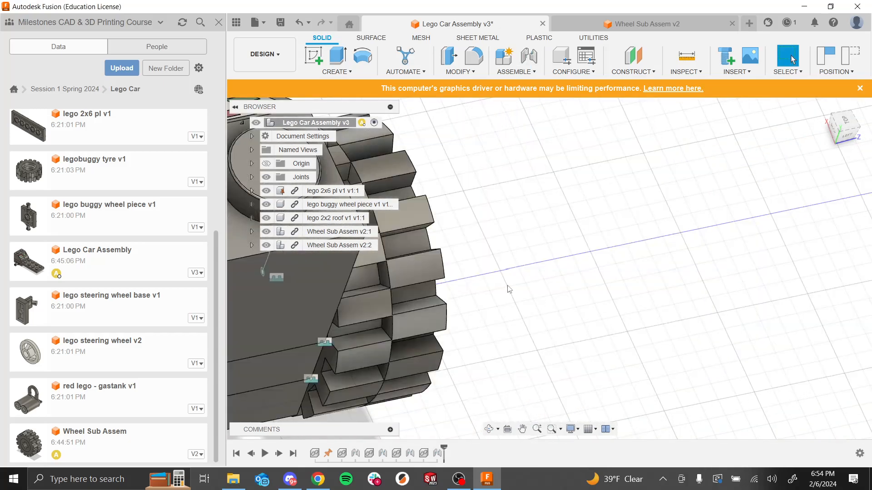
Step: Delete this latest wheel joint from the timeline
middle_click_drag(508, 287, 469, 268, "shift")
scroll(468, 270, "down", 6)
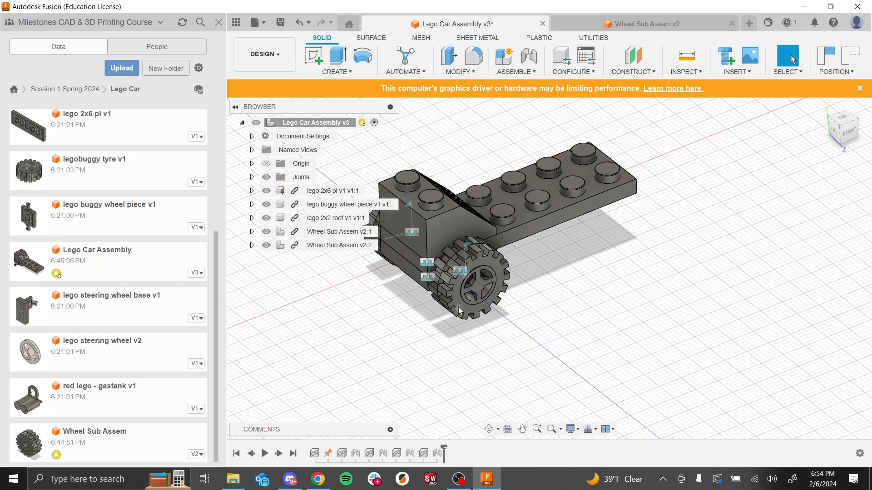
left_click_drag(506, 313, 460, 260)
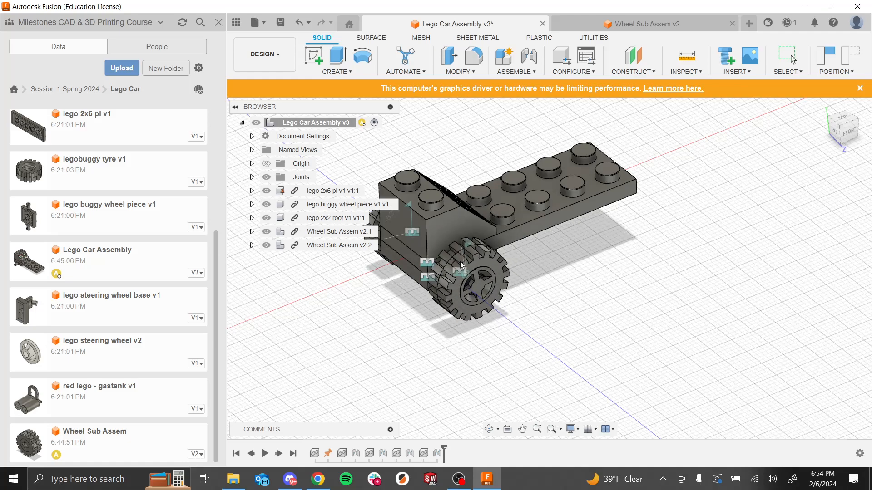
right_click(437, 455)
left_click(455, 419)
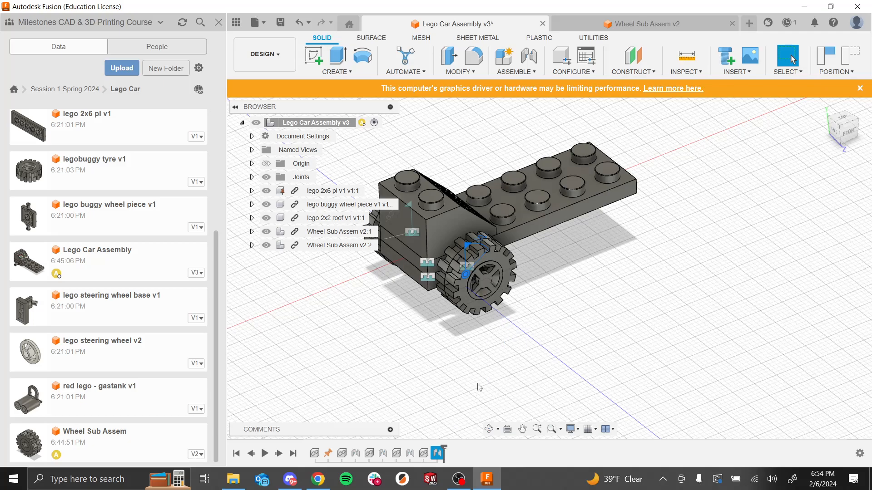
Step: Start a new joint and pick the inner circular edge of the wheel's hub as the first snap point
middle_click_drag(472, 338, 520, 330, "shift")
left_click_drag(513, 313, 593, 322)
middle_click_drag(513, 350, 568, 318, "shift")
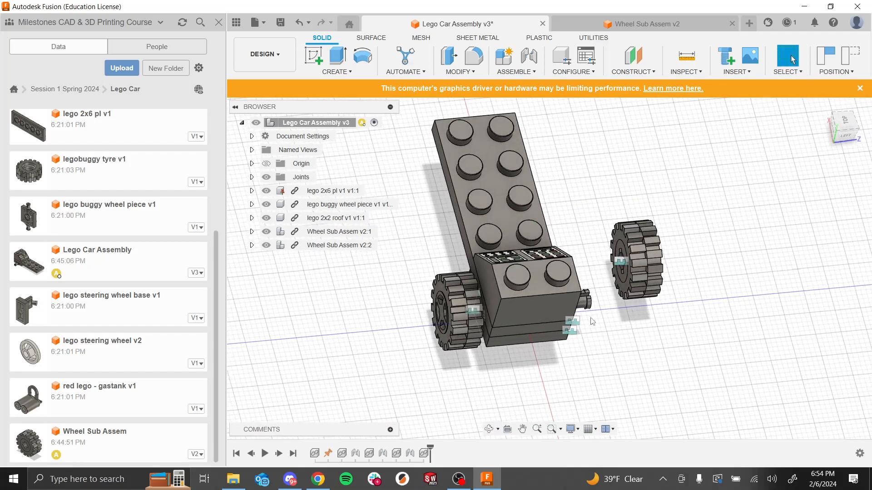
left_click(529, 57)
scroll(612, 280, "up", 10)
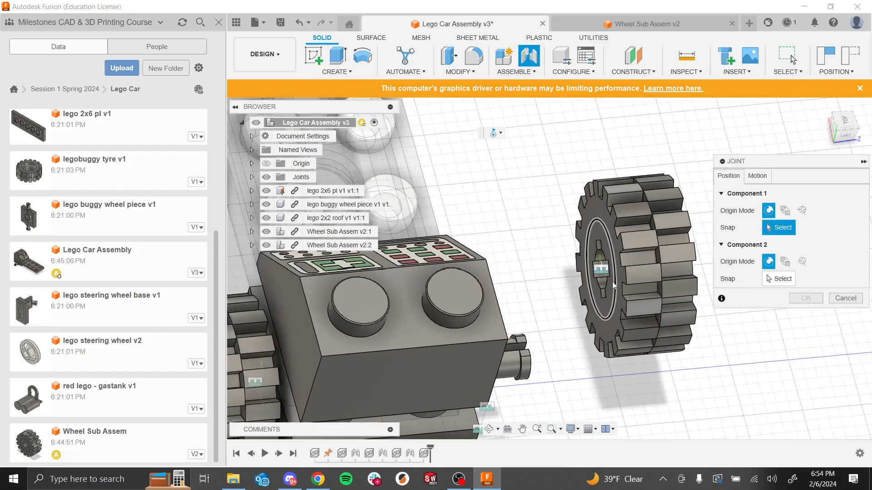
scroll(511, 205, "up", 3)
middle_click_drag(443, 305, 378, 280)
scroll(503, 250, "down", 6)
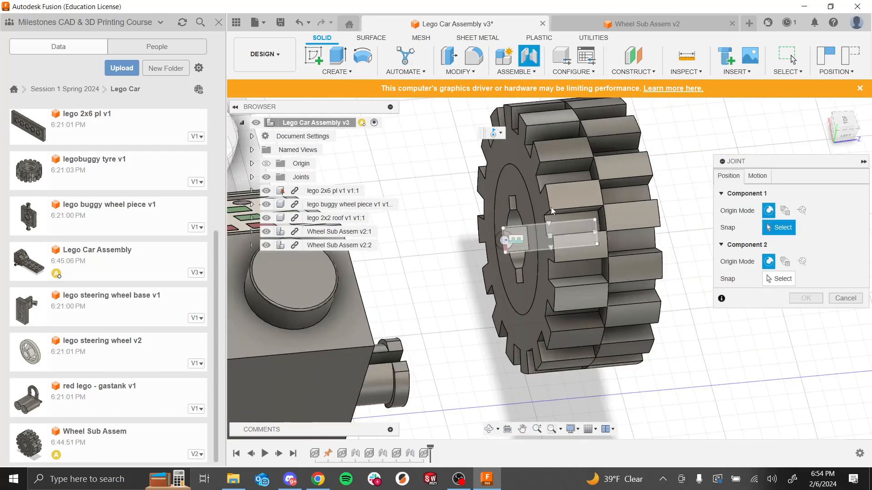
scroll(610, 182, "up", 3)
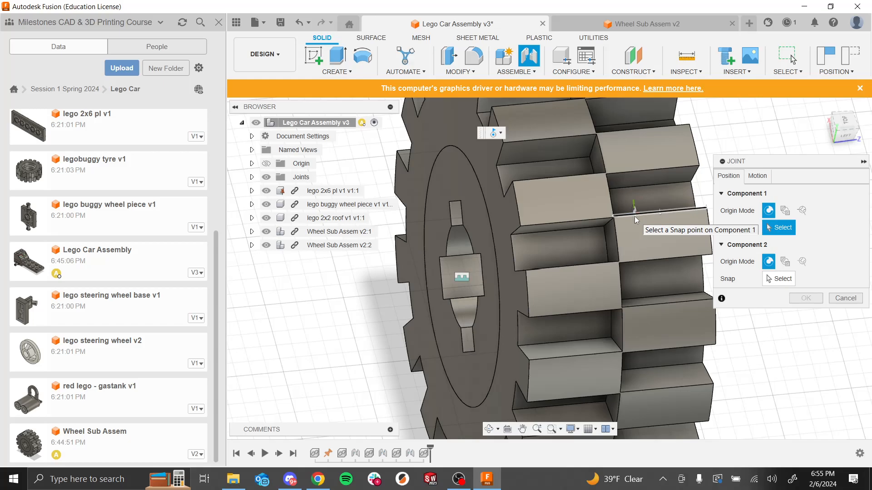
middle_click_drag(486, 329, 366, 344, "shift")
scroll(531, 276, "up", 4)
middle_click_drag(546, 272, 692, 221)
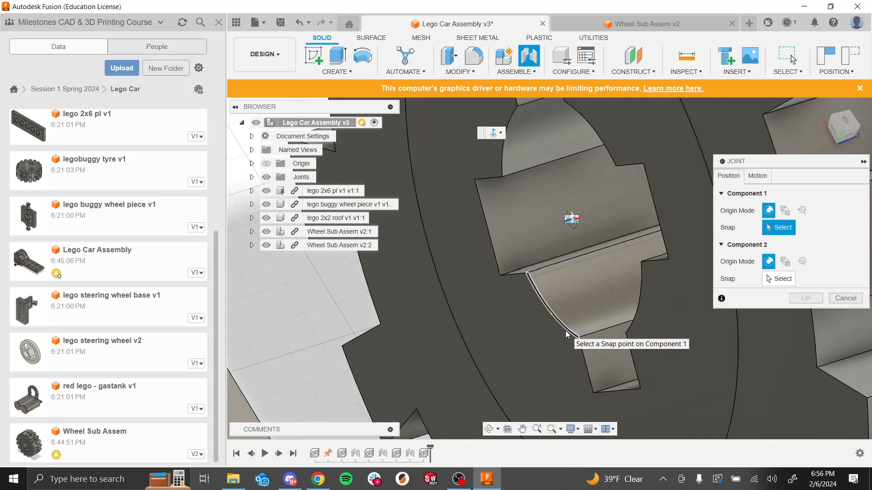
left_click(566, 332)
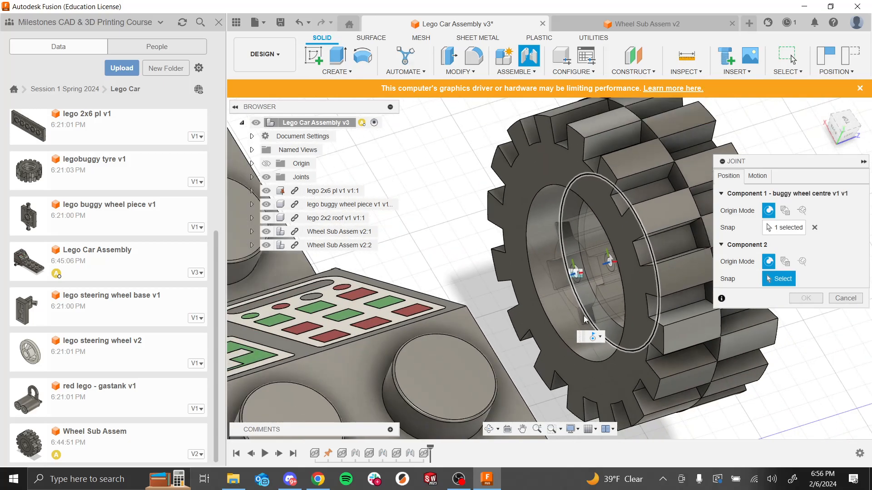
Step: Pick the circular edge at the end of the axle on the buggy wheel piece as the second snap point
middle_click_drag(843, 395, 777, 396, "shift")
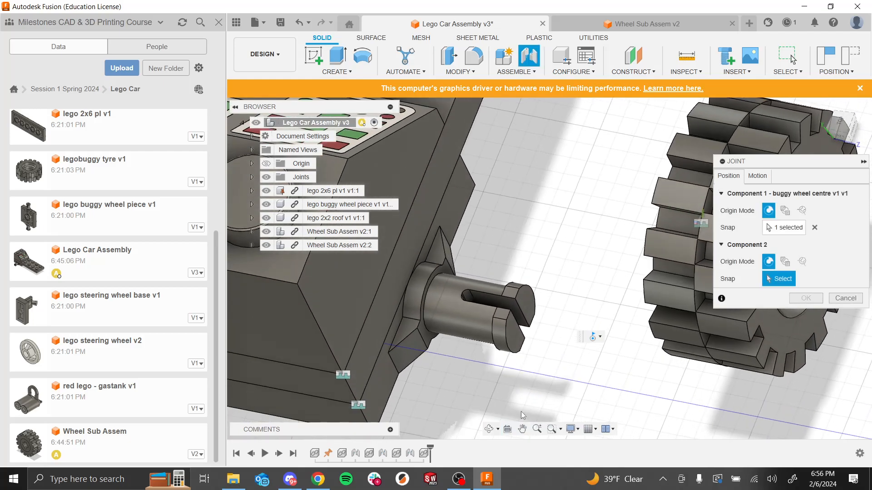
scroll(416, 301, "up", 4)
scroll(416, 302, "up", 5)
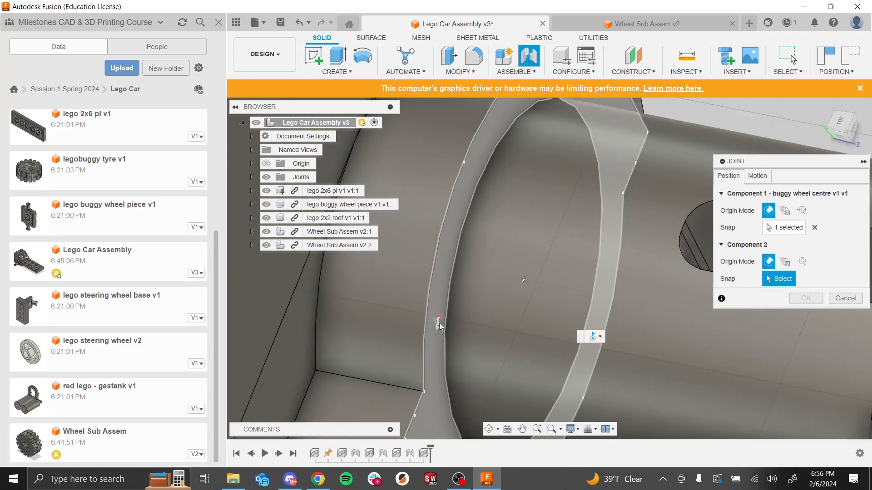
left_click(448, 315)
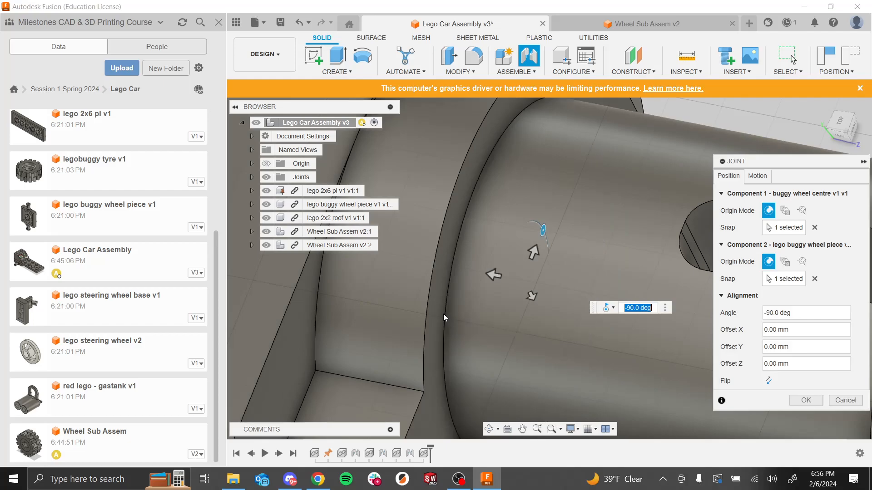
Step: Preview the joint's revolute motion about the Z axis and confirm the joint
scroll(645, 339, "down", 6)
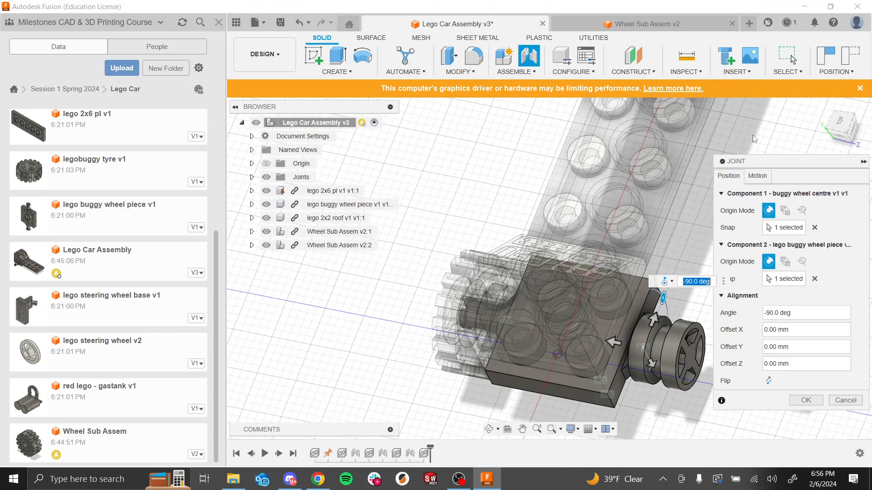
left_click(757, 175)
left_click(776, 228)
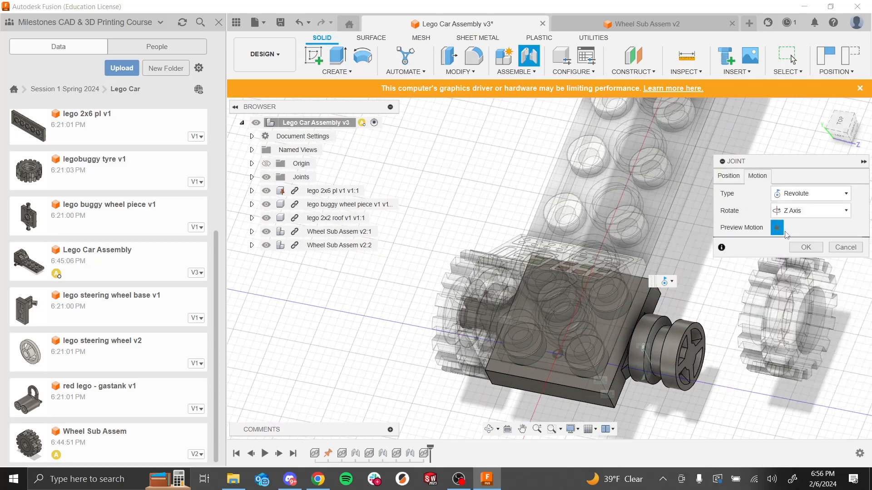
left_click(806, 247)
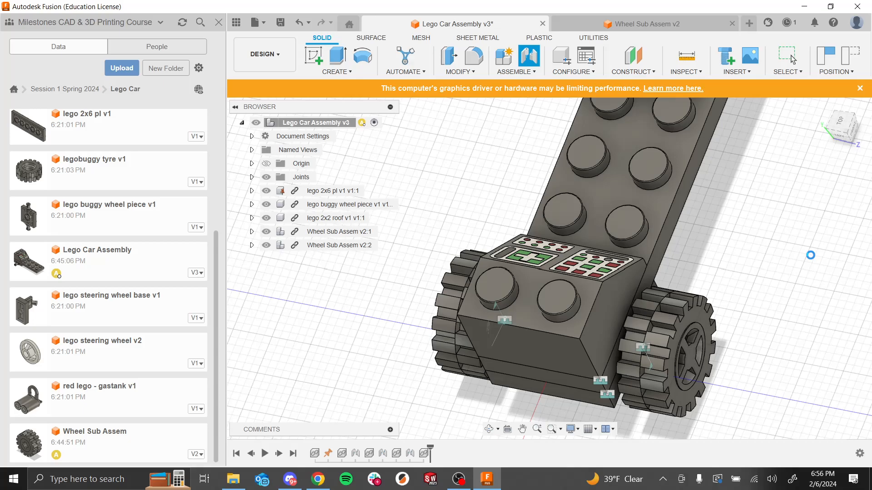
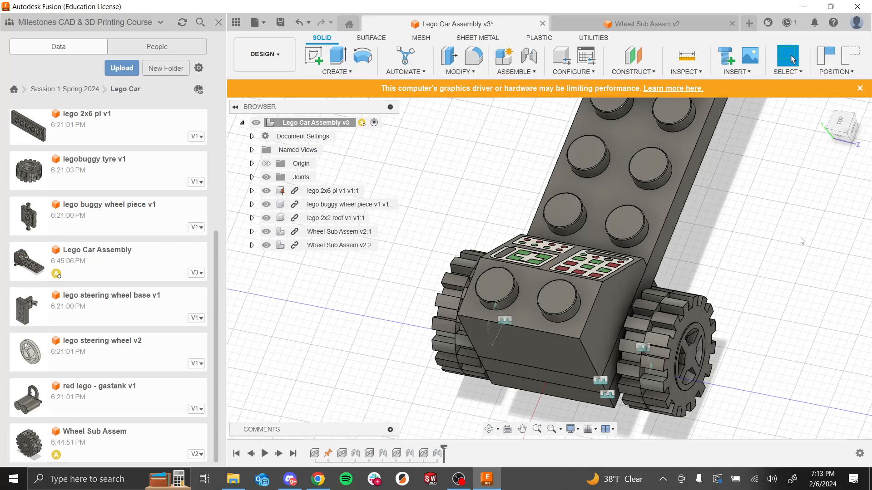
Step: Switch to the PowerPoint slideshow and advance to the next slide about the Lego set homework
key("alt+Tab")
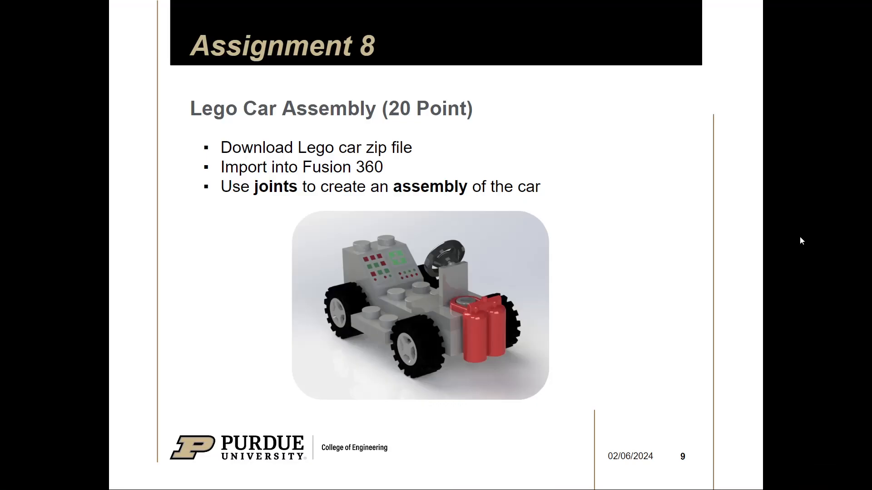
key("Right")
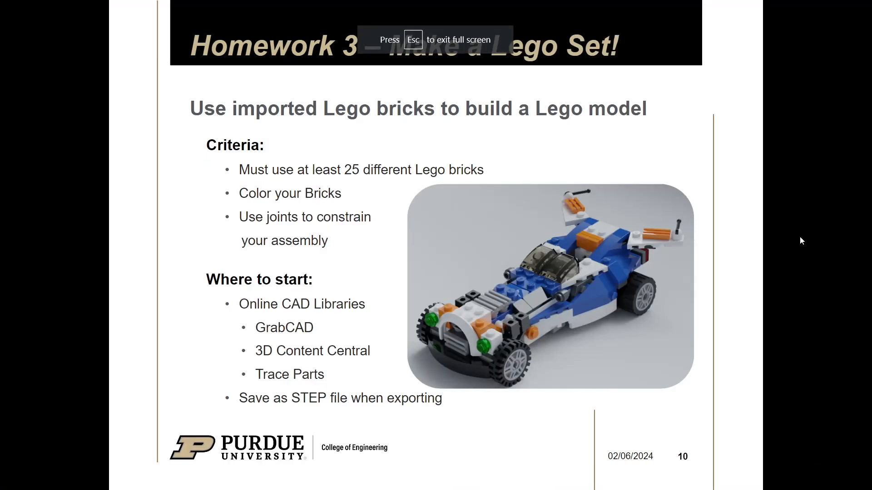